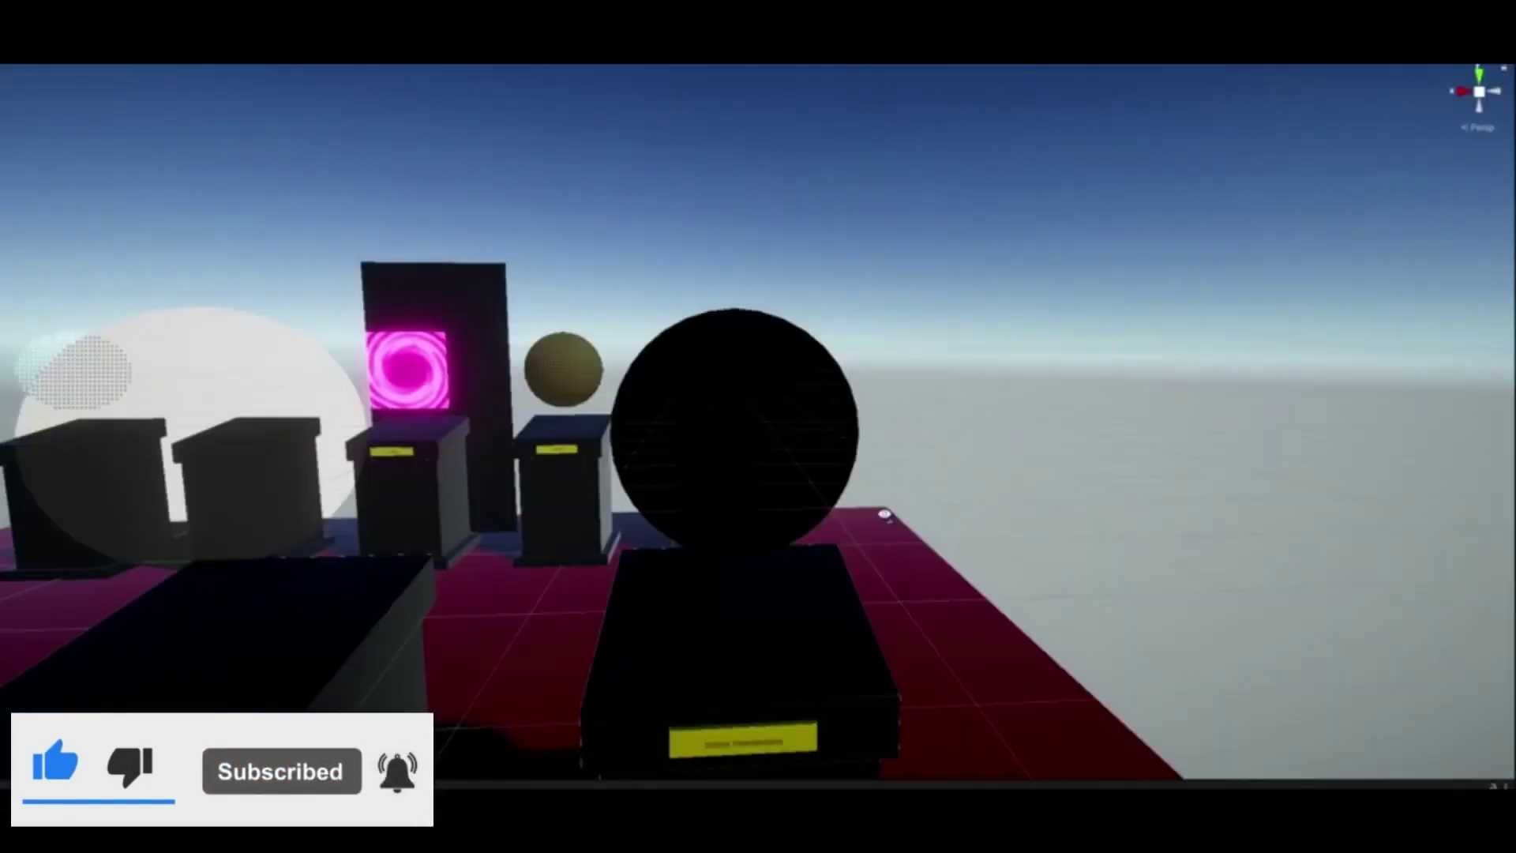
{"action": "left_click_drag", "start_coordinate": [884, 514], "coordinate": [1004, 530], "text": "alt"}
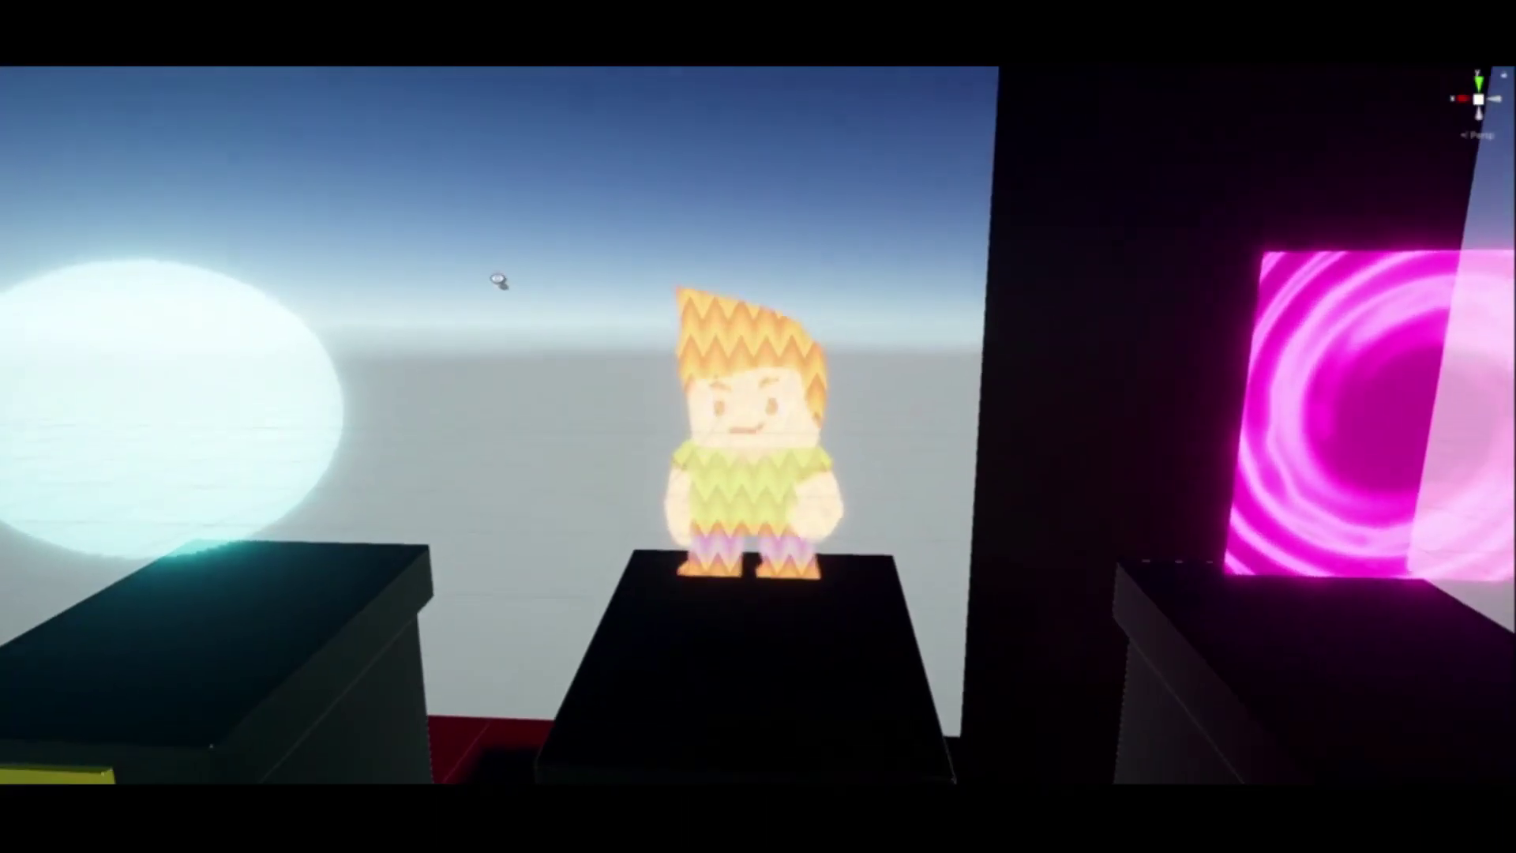
{"action": "right_click_drag", "start_coordinate": [498, 280], "coordinate": [500, 268]}
{"action": "key", "text": "s"}
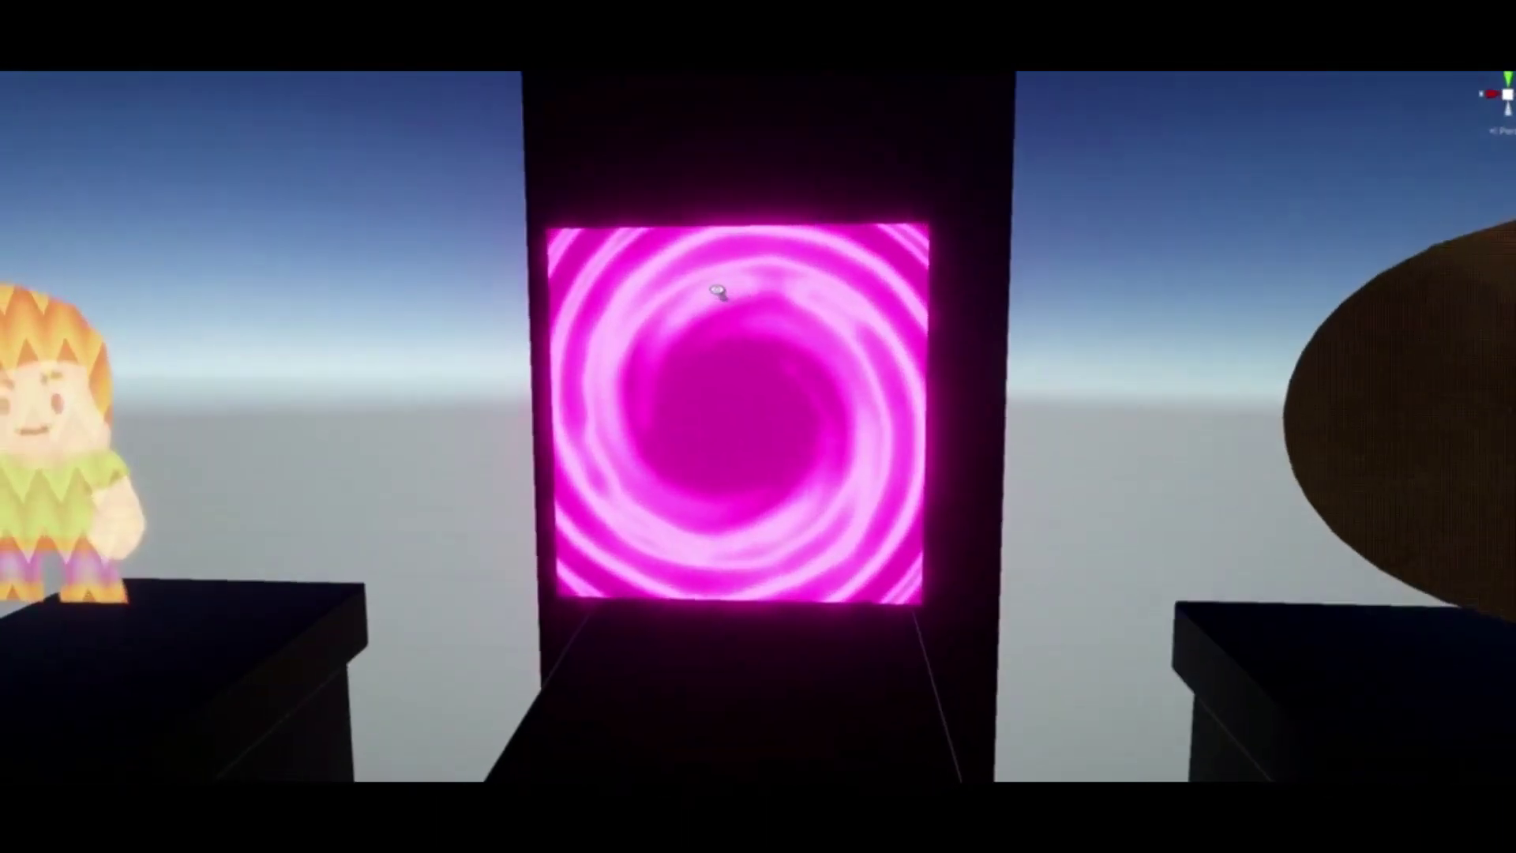
{"action": "right_click_drag", "start_coordinate": [721, 294], "coordinate": [717, 289]}
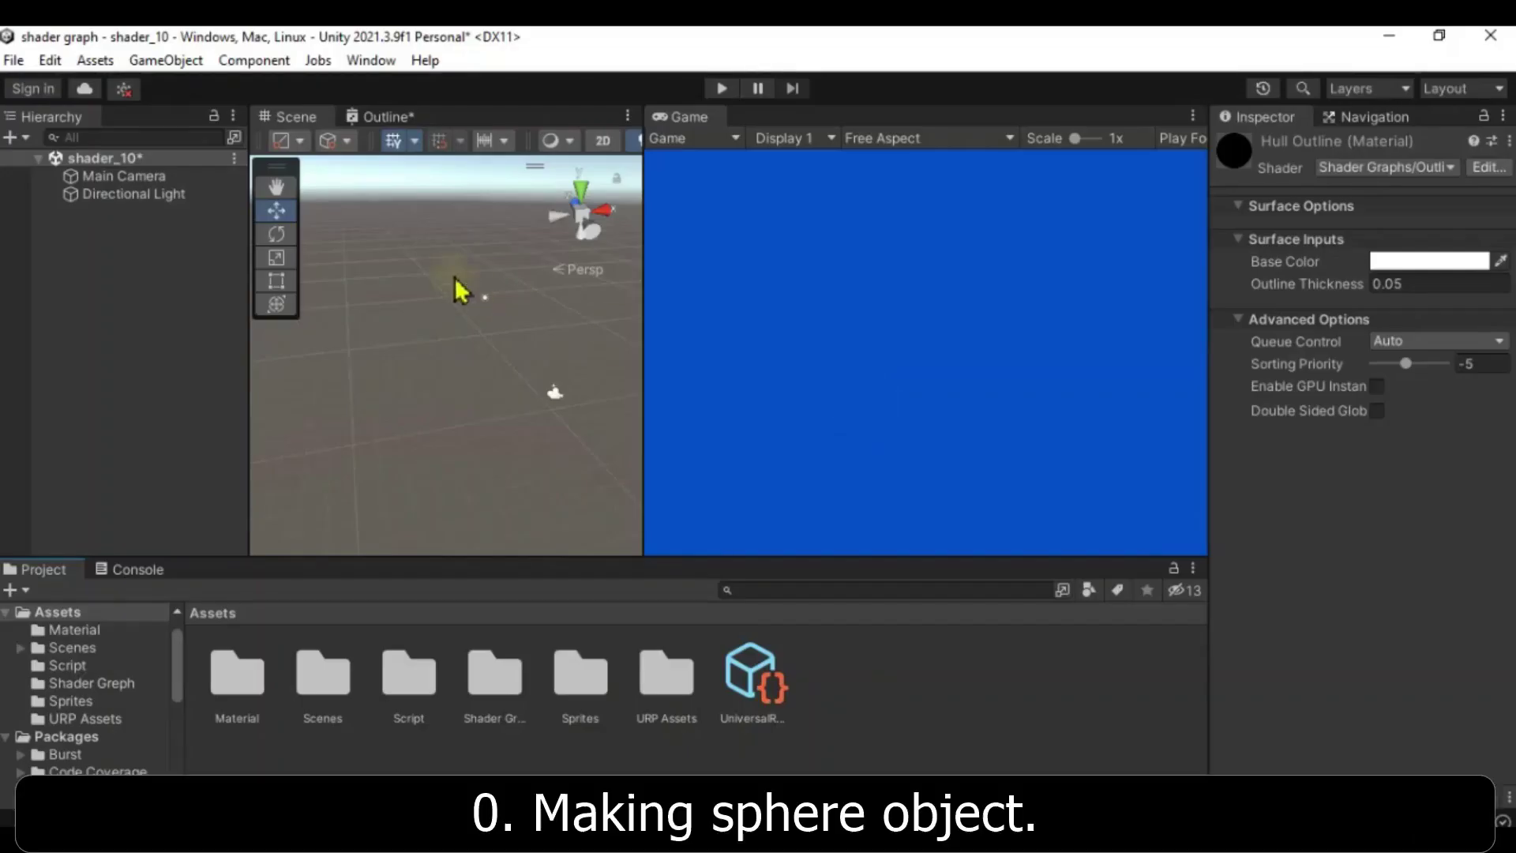
Step: Change the Main Camera's solid background colour to a slightly lighter blue
{"action": "left_click", "coordinate": [124, 175]}
{"action": "scroll", "coordinate": [1421, 521], "scroll_direction": "down", "scroll_amount": 5}
{"action": "left_click", "coordinate": [1289, 660]}
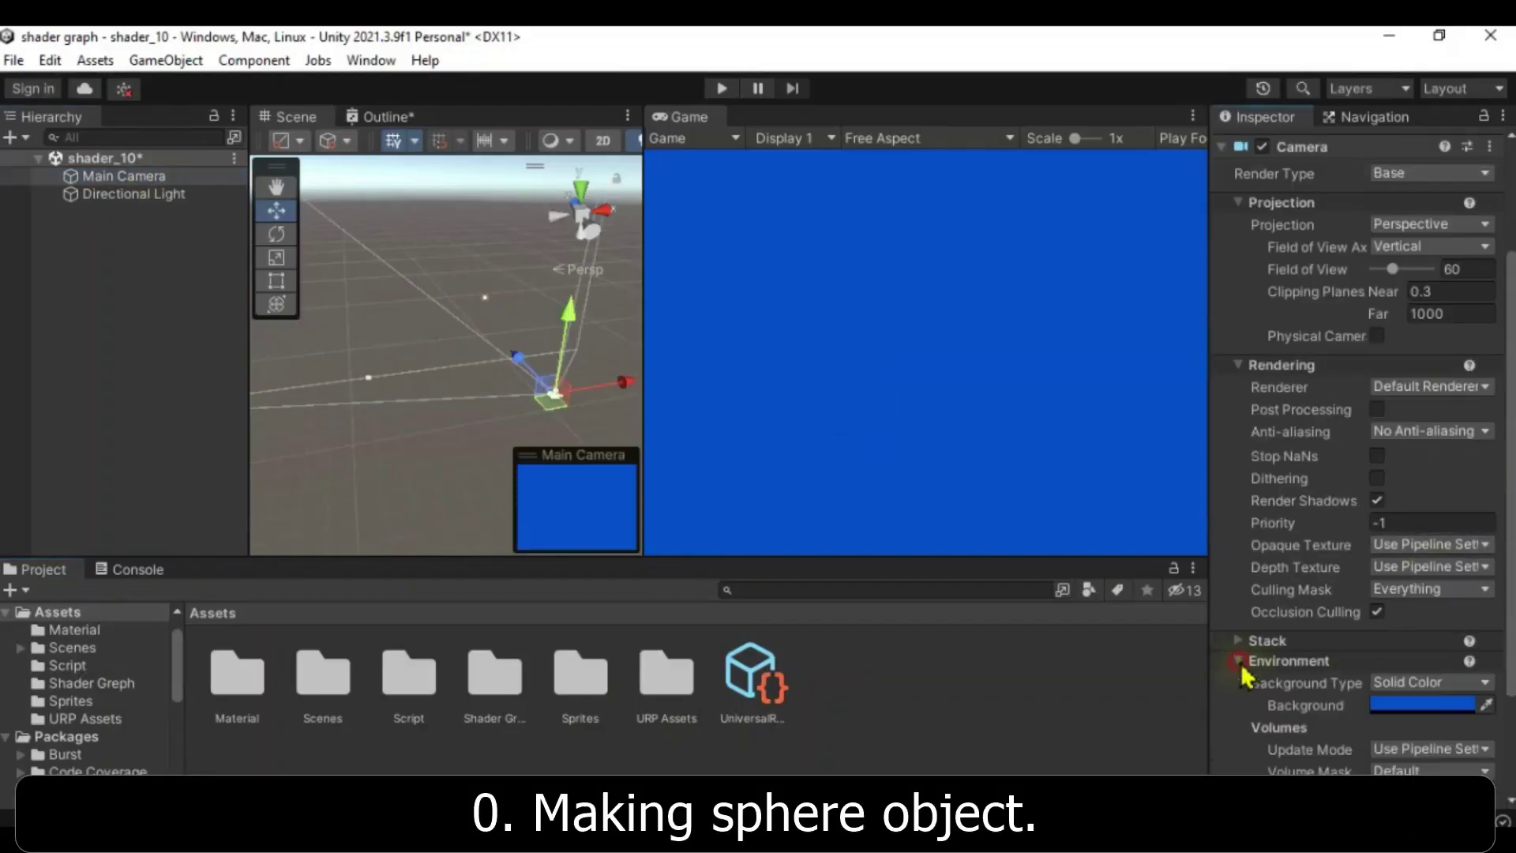
{"action": "left_click", "coordinate": [1424, 703]}
{"action": "left_click", "coordinate": [1420, 450]}
{"action": "left_click_drag", "start_coordinate": [1436, 463], "coordinate": [1432, 489]}
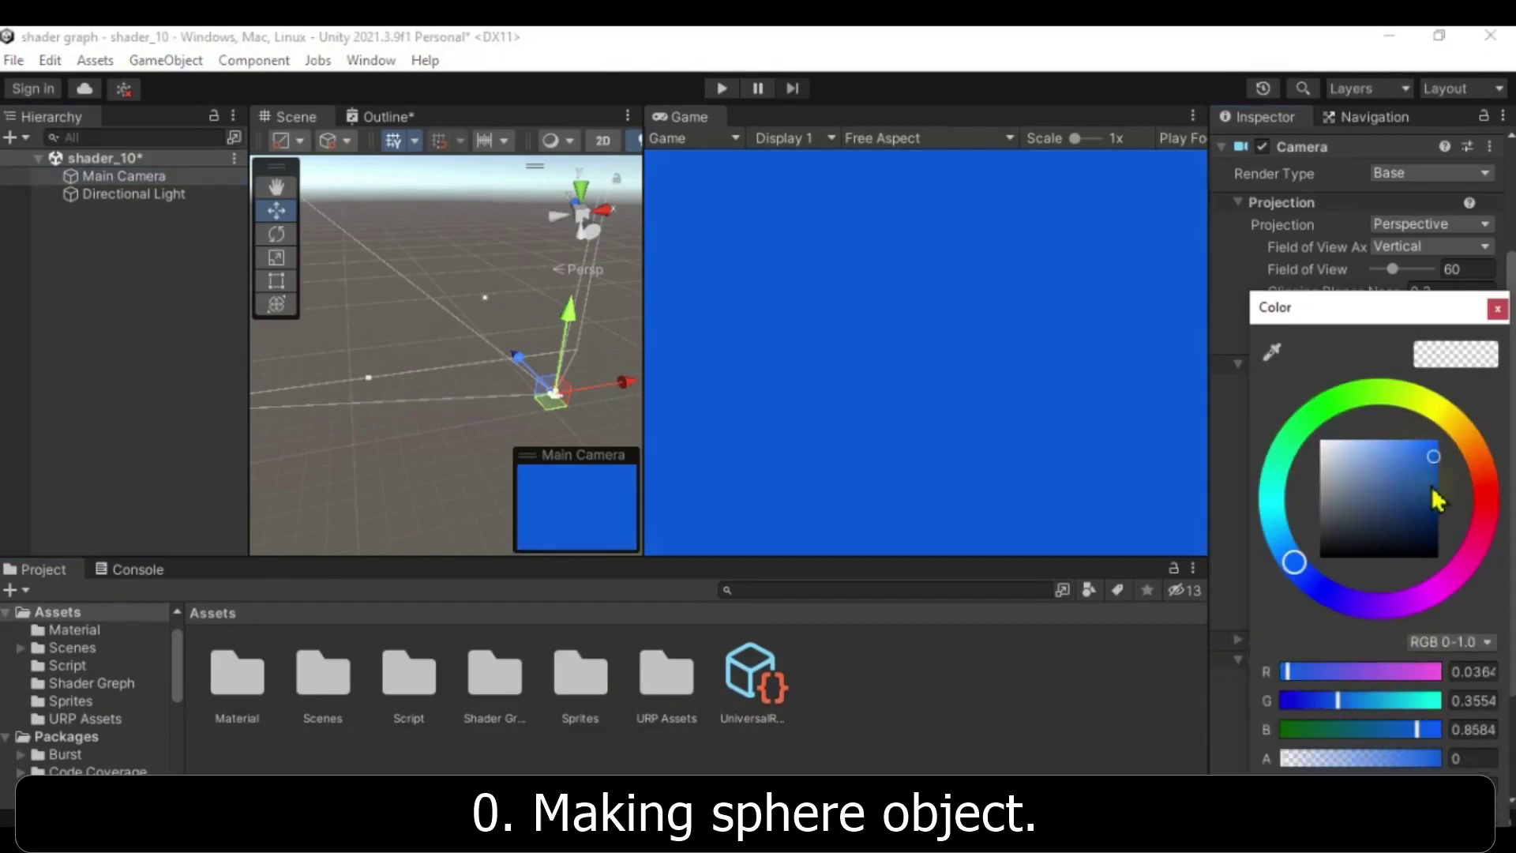
{"action": "left_click", "coordinate": [1496, 308]}
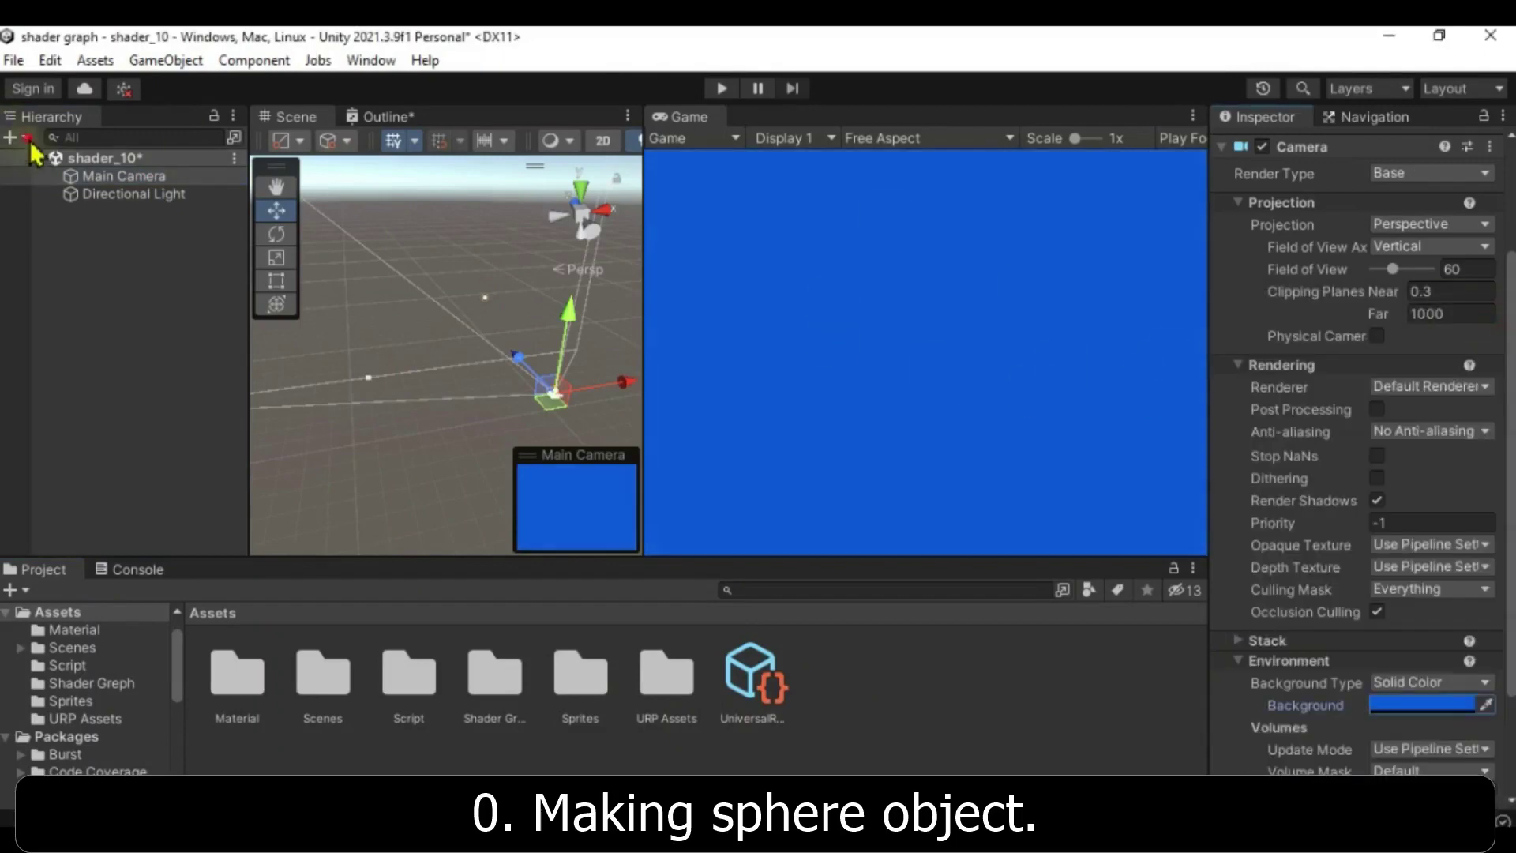
Step: Add a 3D sphere to the scene and scale it uniformly to about 5.24
{"action": "left_click", "coordinate": [24, 138]}
{"action": "mouse_move", "coordinate": [183, 251]}
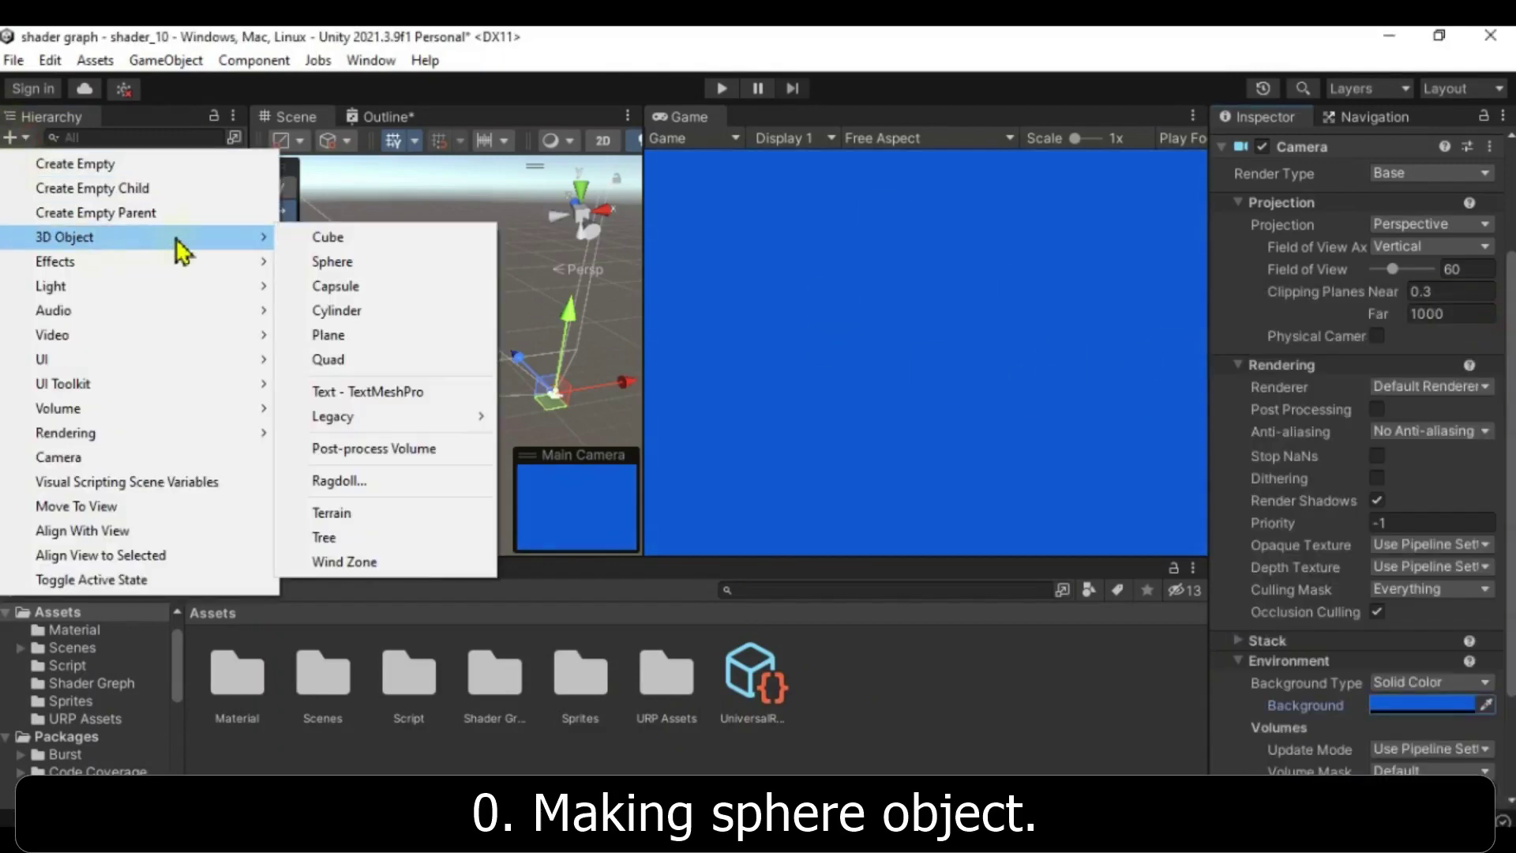
{"action": "left_click", "coordinate": [332, 261]}
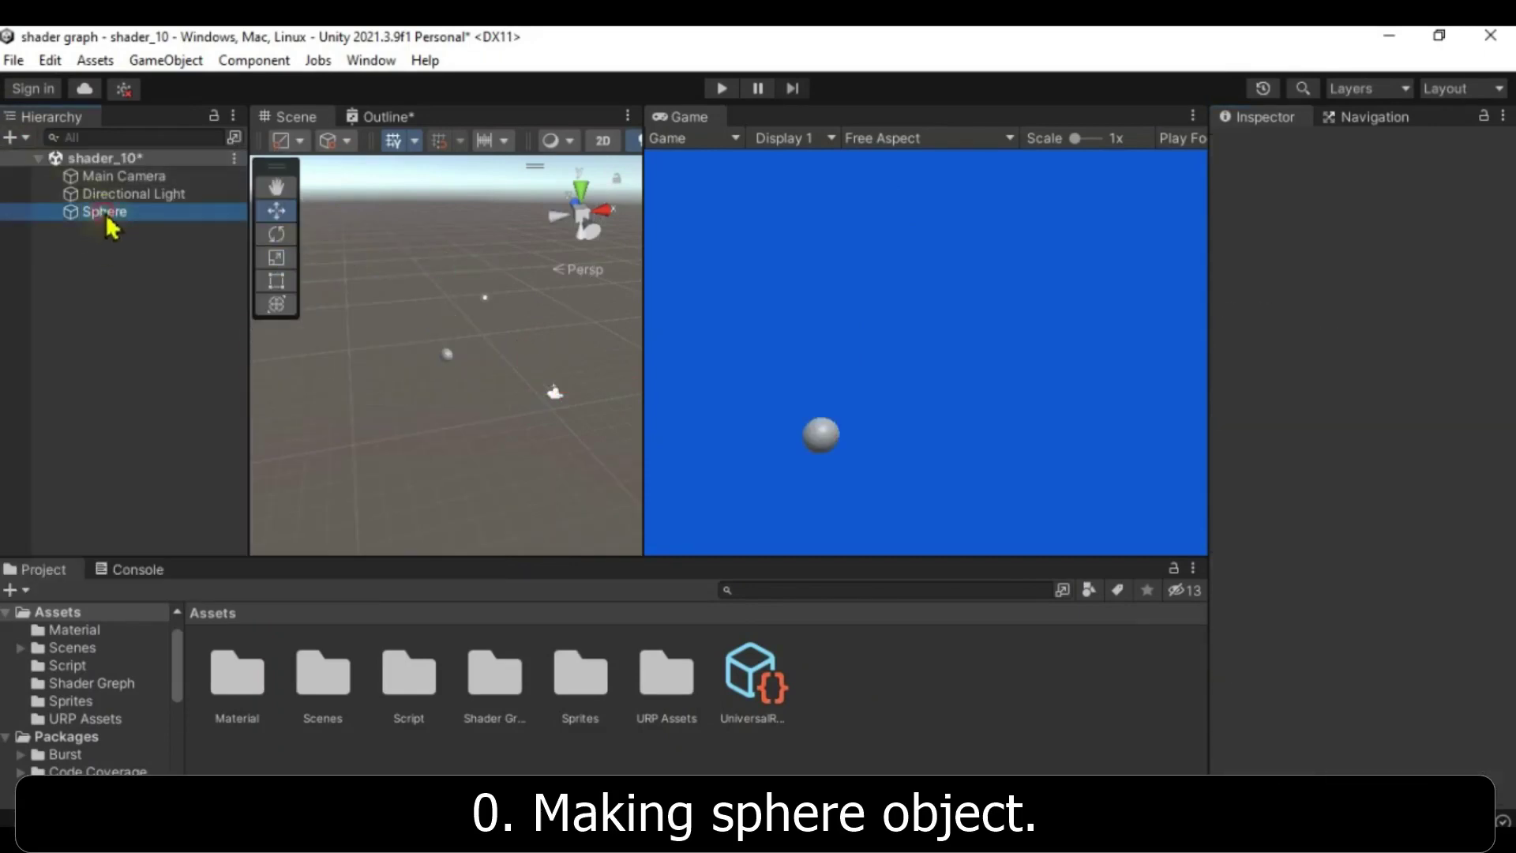
{"action": "left_click", "coordinate": [276, 258]}
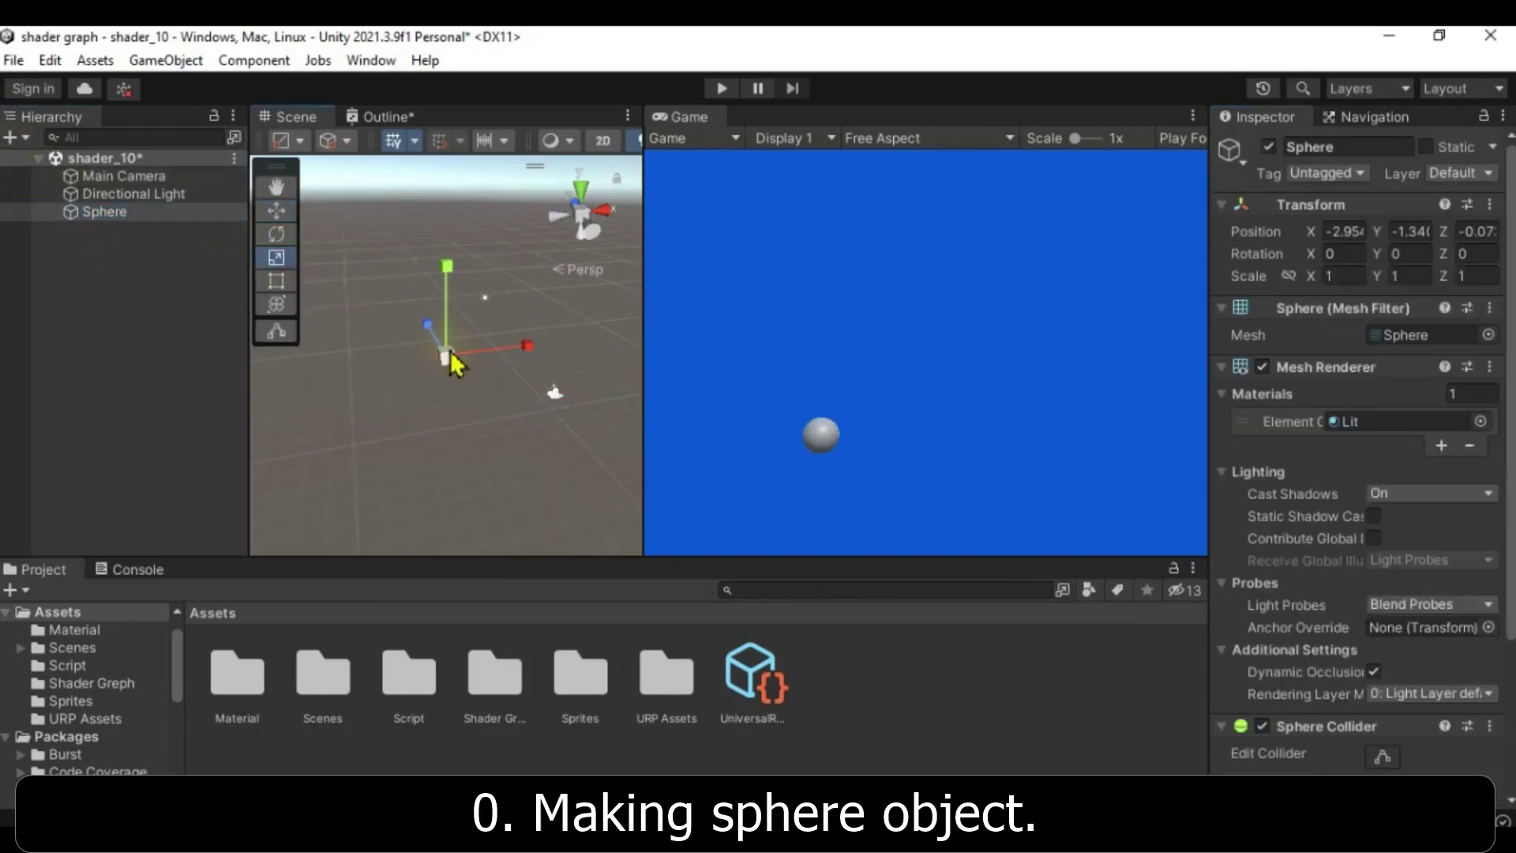
{"action": "left_click_drag", "start_coordinate": [446, 356], "coordinate": [1009, 386]}
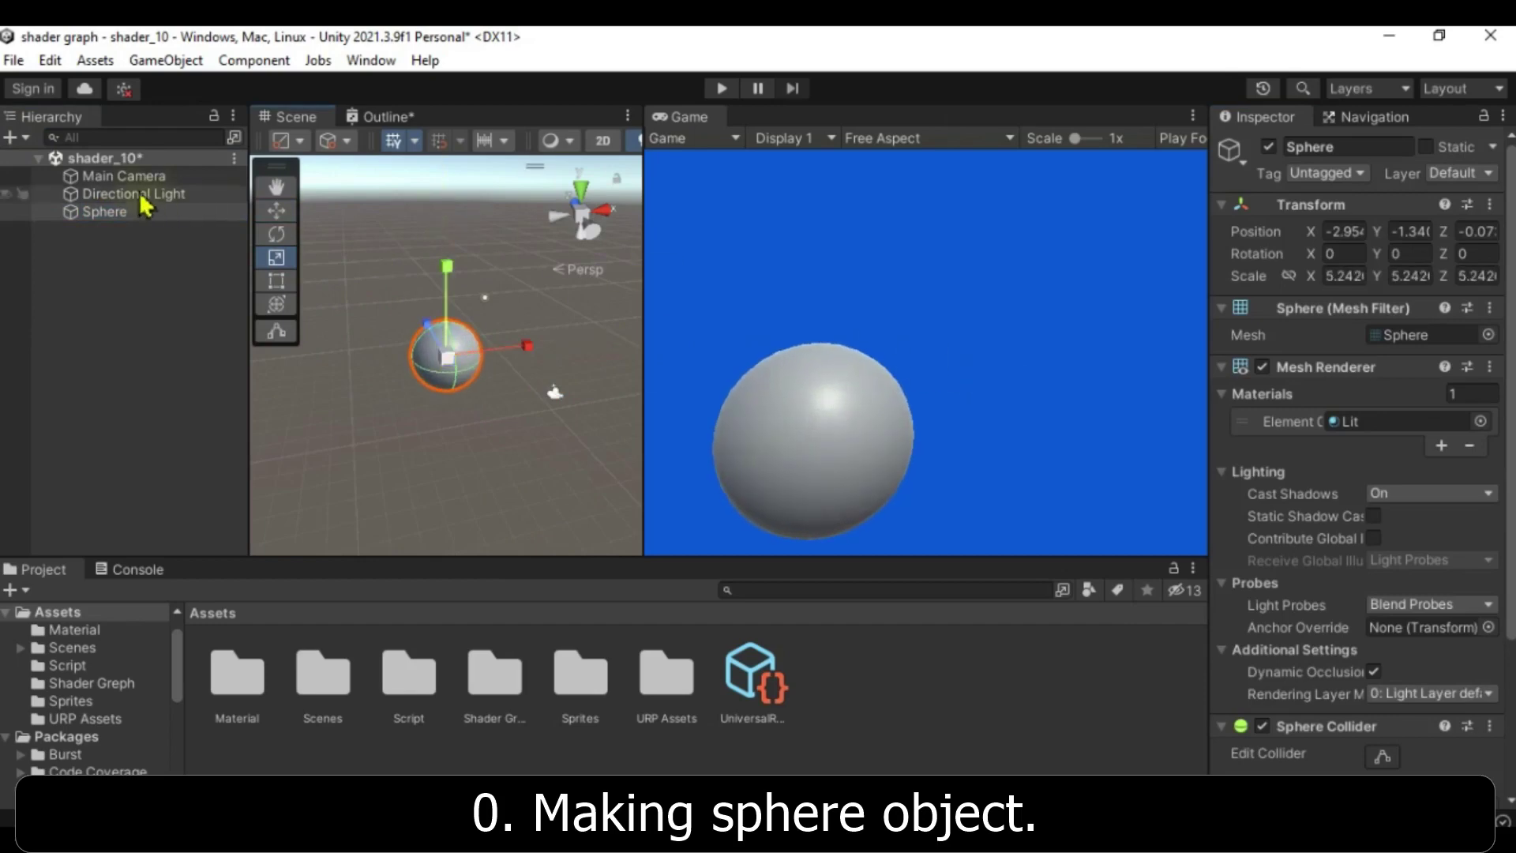
Step: Centre the sphere in the camera view at X 0.05, Y 1.06 and move the Main Camera to Z -7.7
{"action": "left_click", "coordinate": [120, 182]}
{"action": "left_click", "coordinate": [468, 307]}
{"action": "left_click_drag", "start_coordinate": [531, 443], "coordinate": [576, 362], "text": "alt"}
{"action": "left_click", "coordinate": [120, 180]}
{"action": "left_click", "coordinate": [104, 212]}
{"action": "key", "text": "w"}
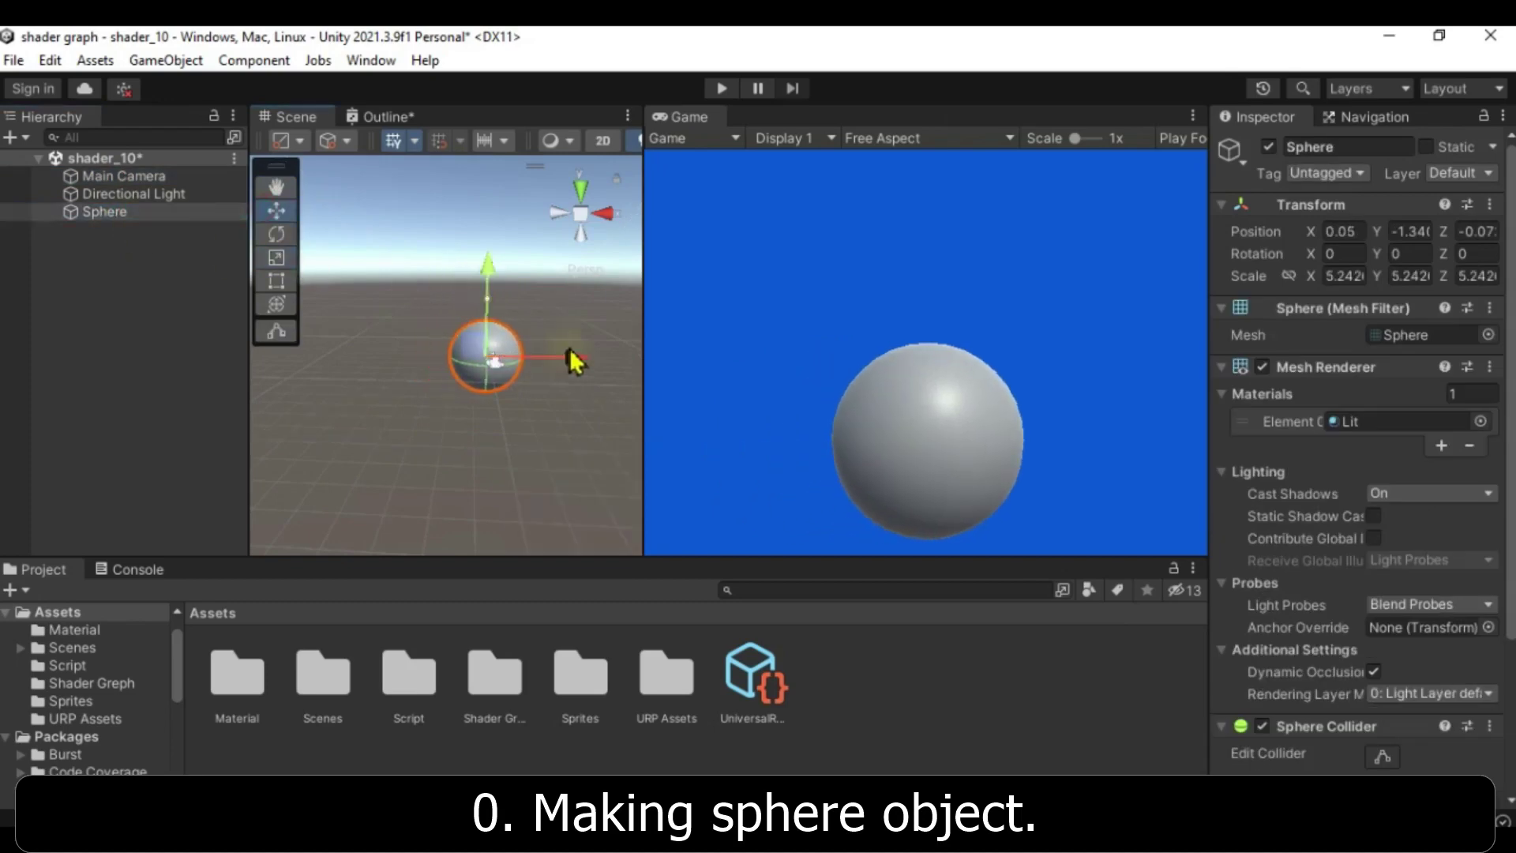
{"action": "left_click_drag", "start_coordinate": [490, 278], "coordinate": [494, 246]}
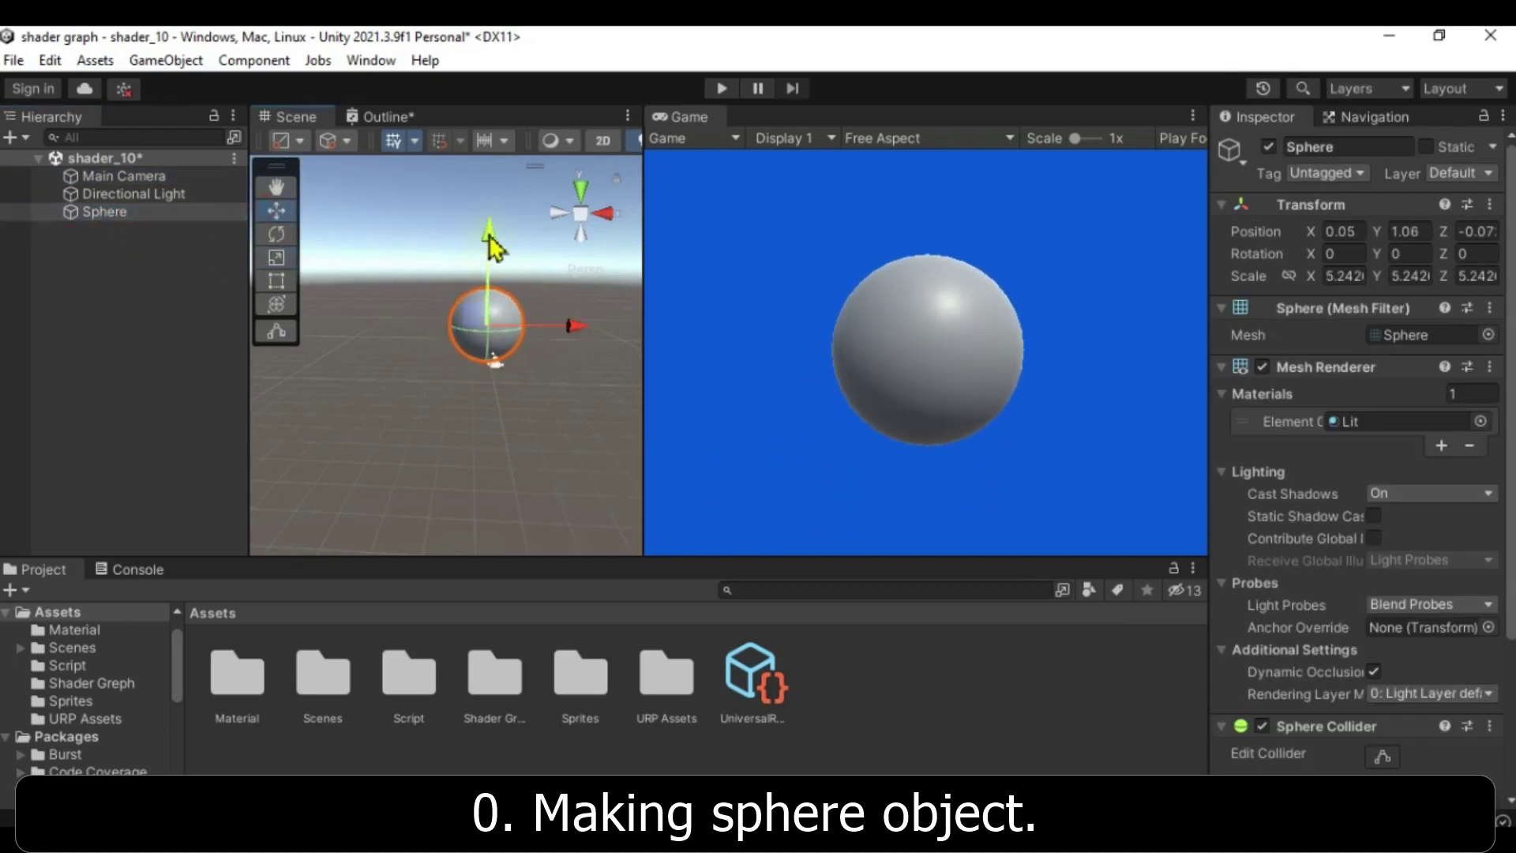
{"action": "left_click", "coordinate": [158, 177]}
{"action": "left_click_drag", "start_coordinate": [382, 413], "coordinate": [511, 341], "text": "alt"}
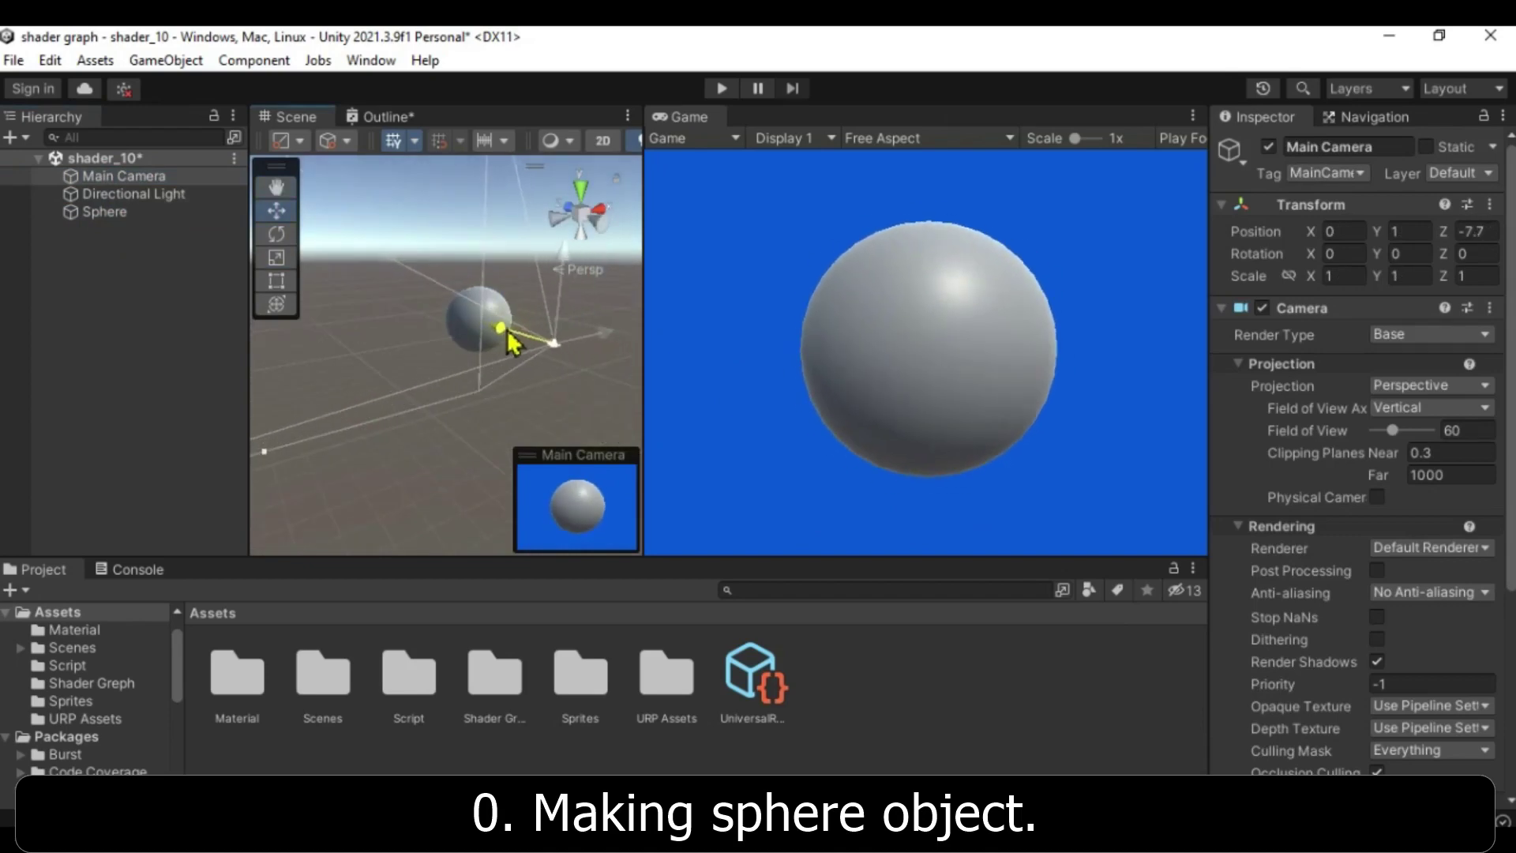
Step: Add a second material slot to the sphere's Mesh Renderer
{"action": "left_click", "coordinate": [98, 210]}
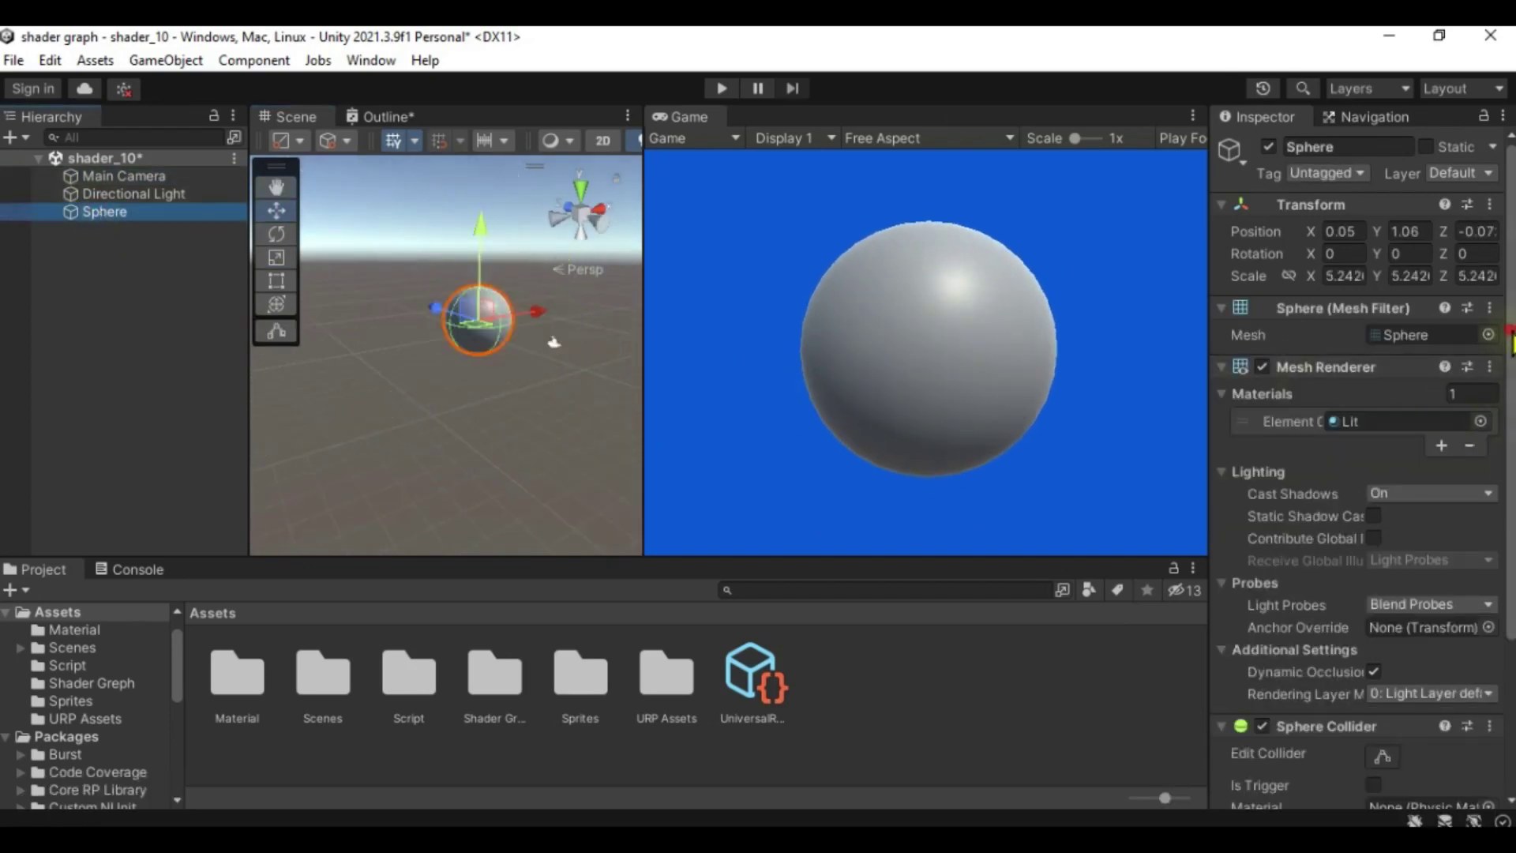
{"action": "scroll", "coordinate": [1421, 355], "scroll_direction": "down", "scroll_amount": 2}
{"action": "left_click", "coordinate": [1442, 399]}
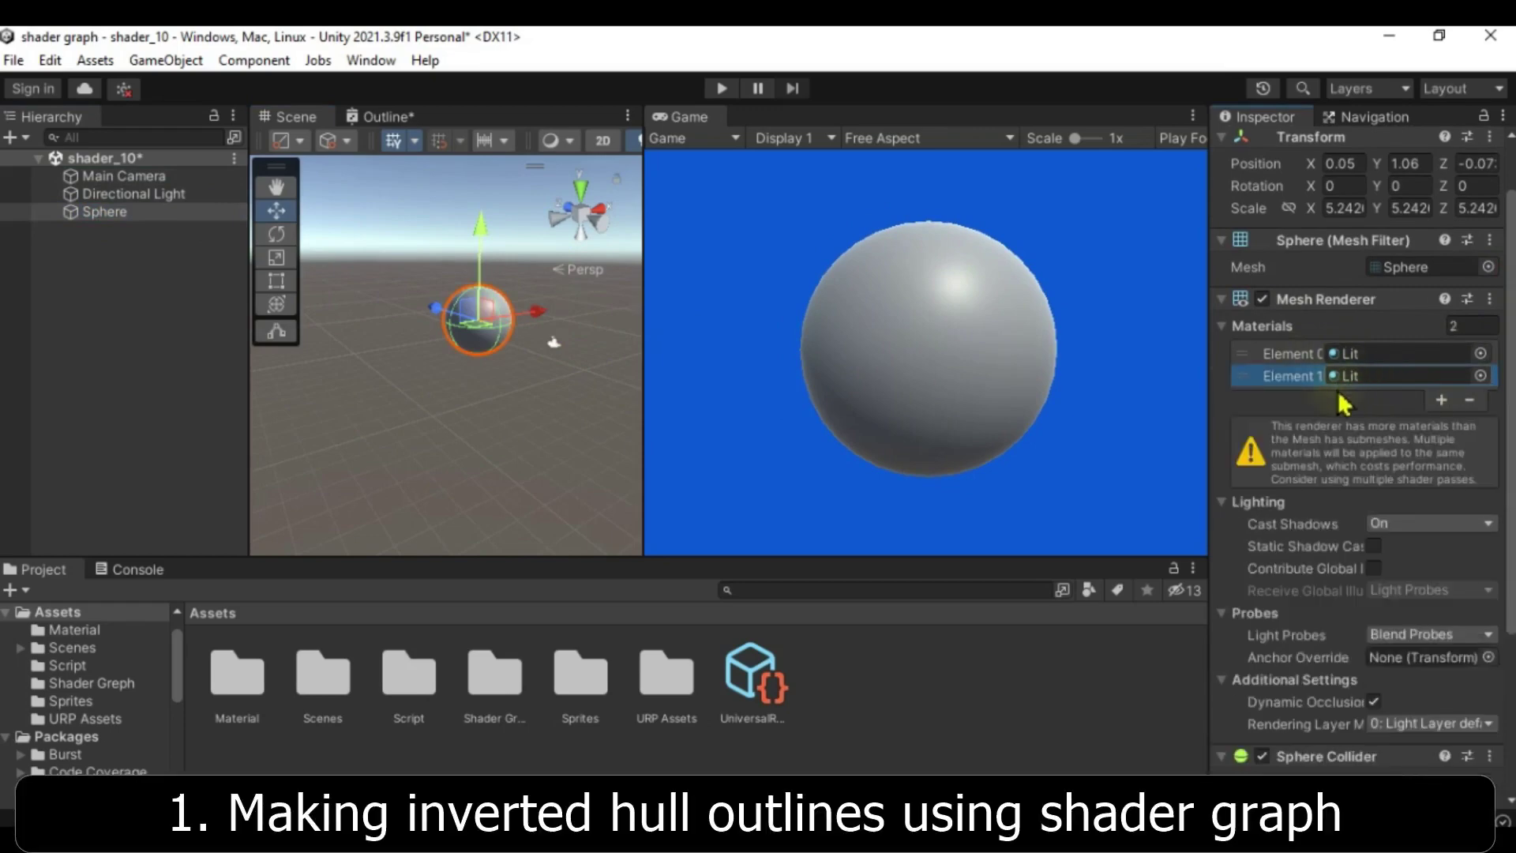
Step: Open the Outline shader graph from the Shader Greph folder and maximize its editor
{"action": "double_click", "coordinate": [505, 685]}
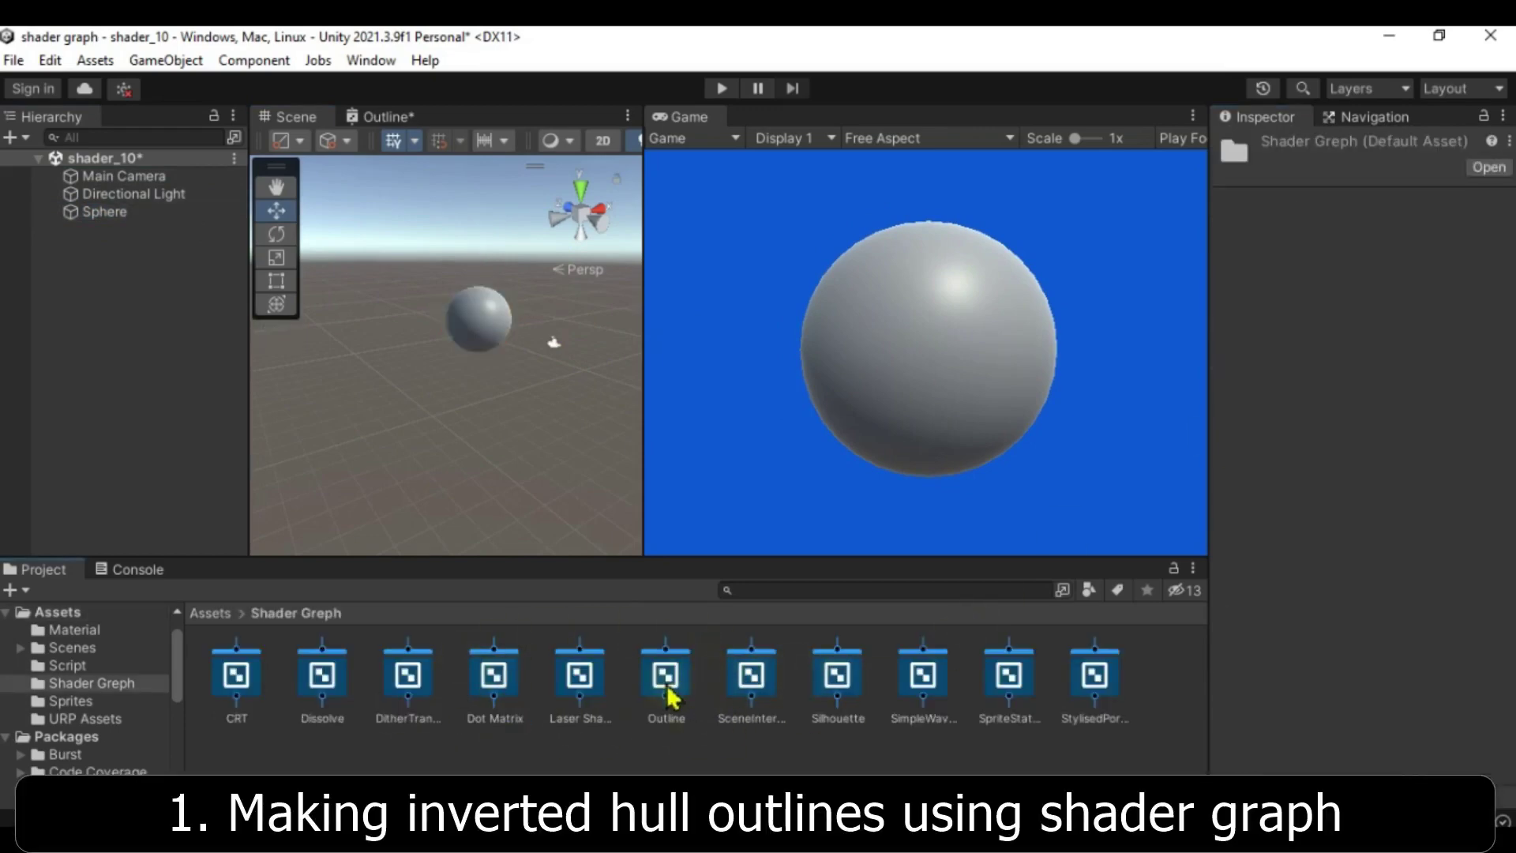
{"action": "left_click", "coordinate": [671, 698]}
{"action": "double_click", "coordinate": [669, 692]}
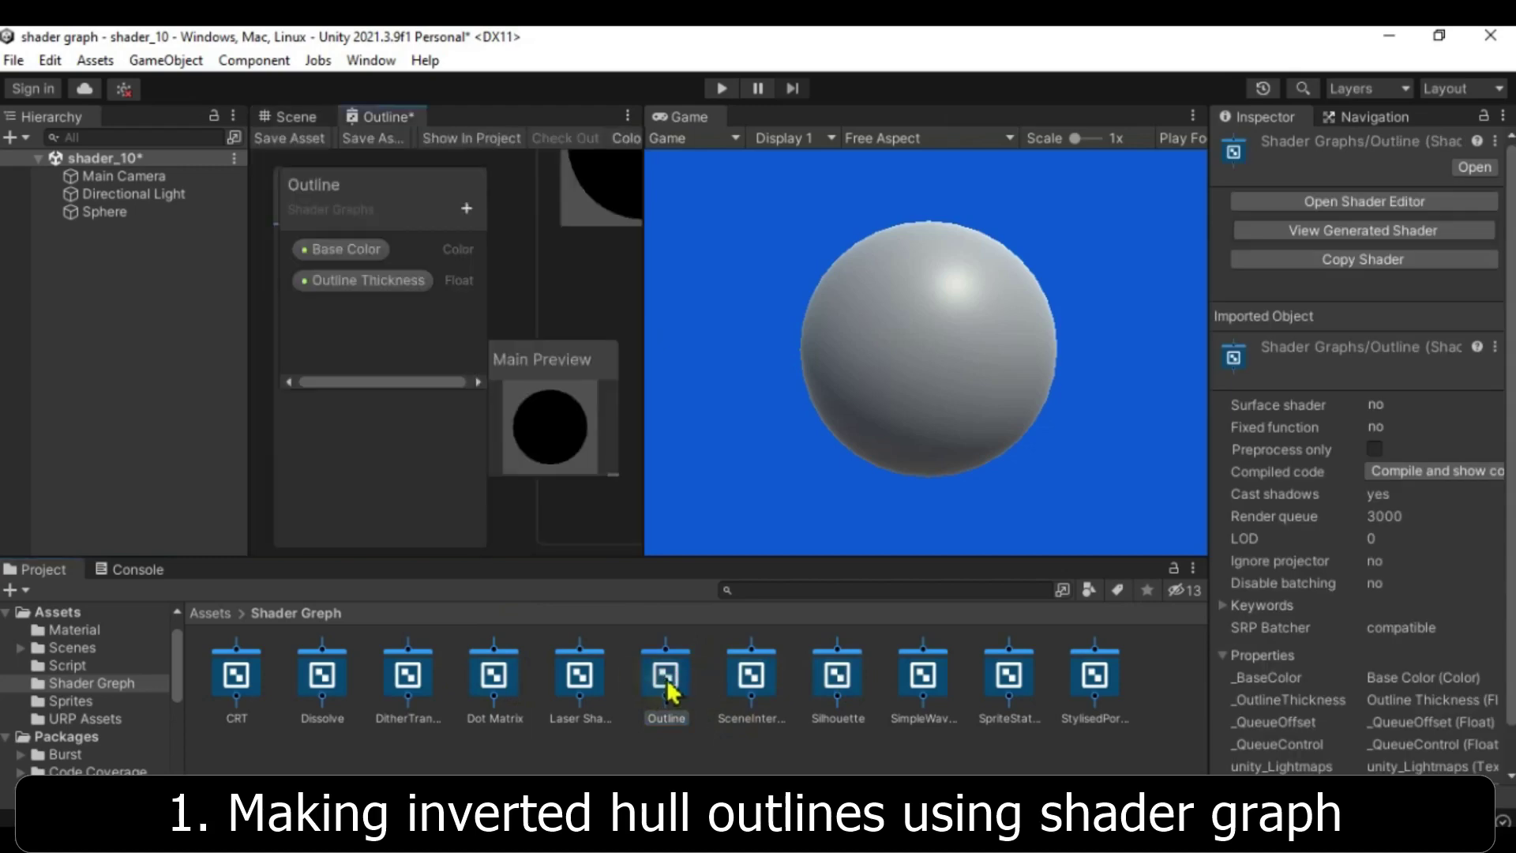
{"action": "left_click", "coordinate": [627, 116]}
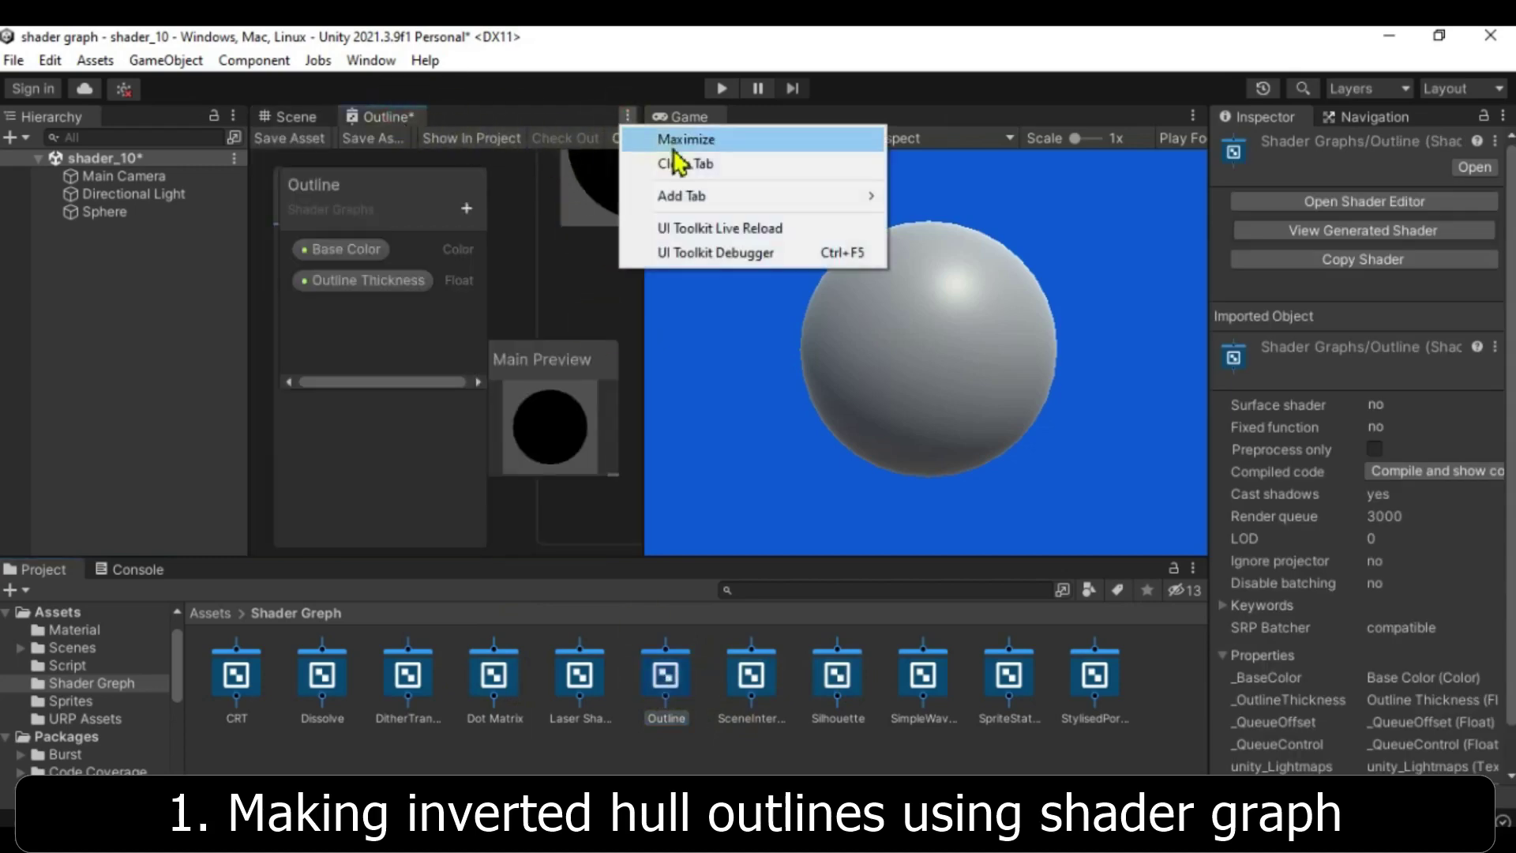
{"action": "left_click", "coordinate": [679, 136]}
Step: Examine the Normal Vector node in the group that shifts vertex positions along normals
{"action": "scroll", "coordinate": [825, 416], "scroll_direction": "down", "scroll_amount": 2}
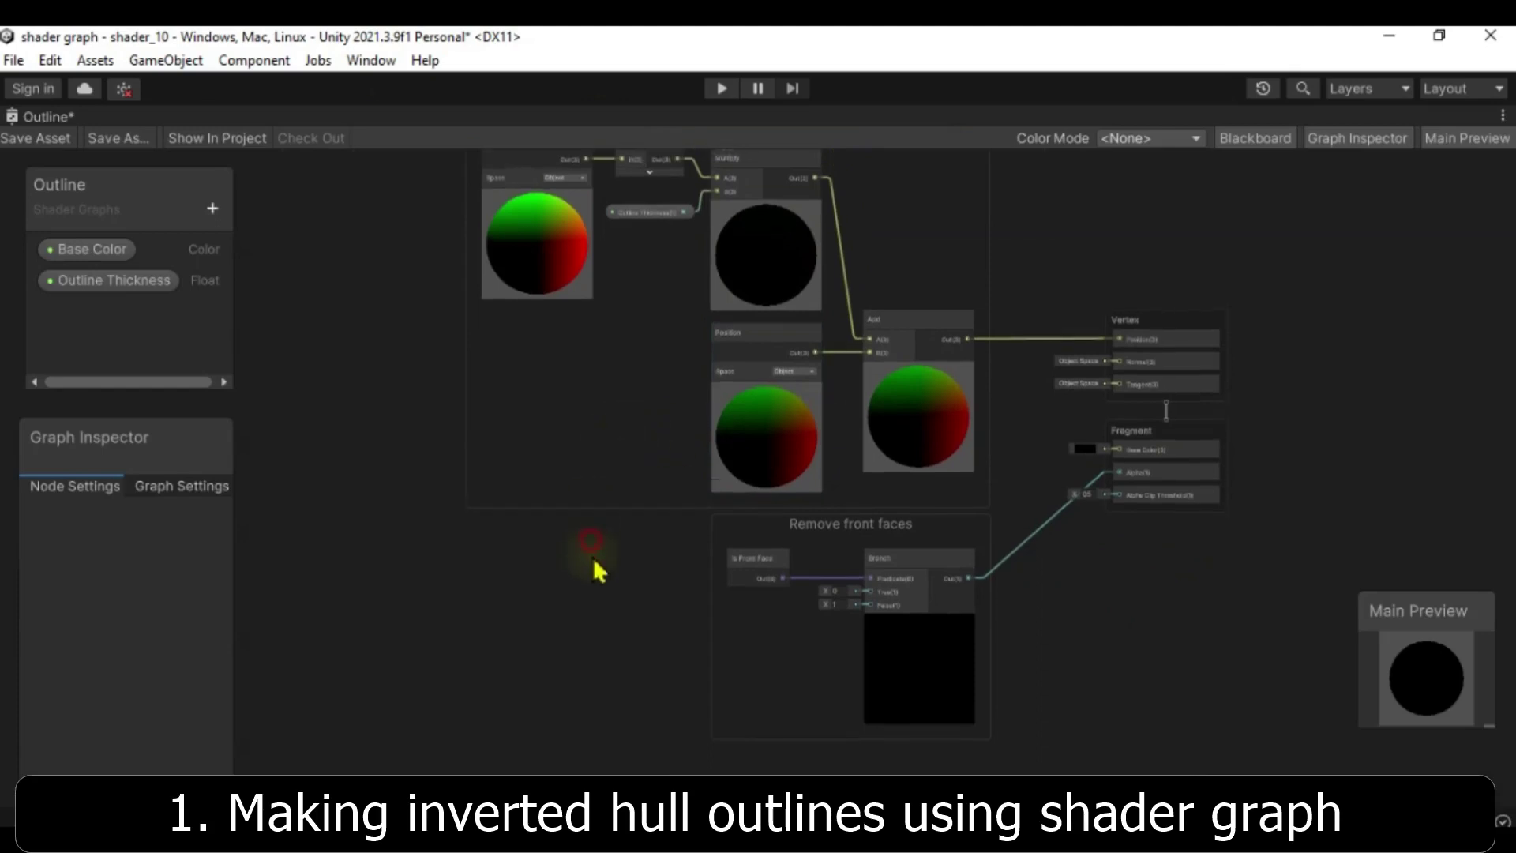
{"action": "middle_click_drag", "start_coordinate": [592, 569], "coordinate": [602, 656]}
{"action": "scroll", "coordinate": [653, 514], "scroll_direction": "up", "scroll_amount": 3}
{"action": "middle_click_drag", "start_coordinate": [646, 499], "coordinate": [675, 652]}
{"action": "left_click", "coordinate": [484, 300]}
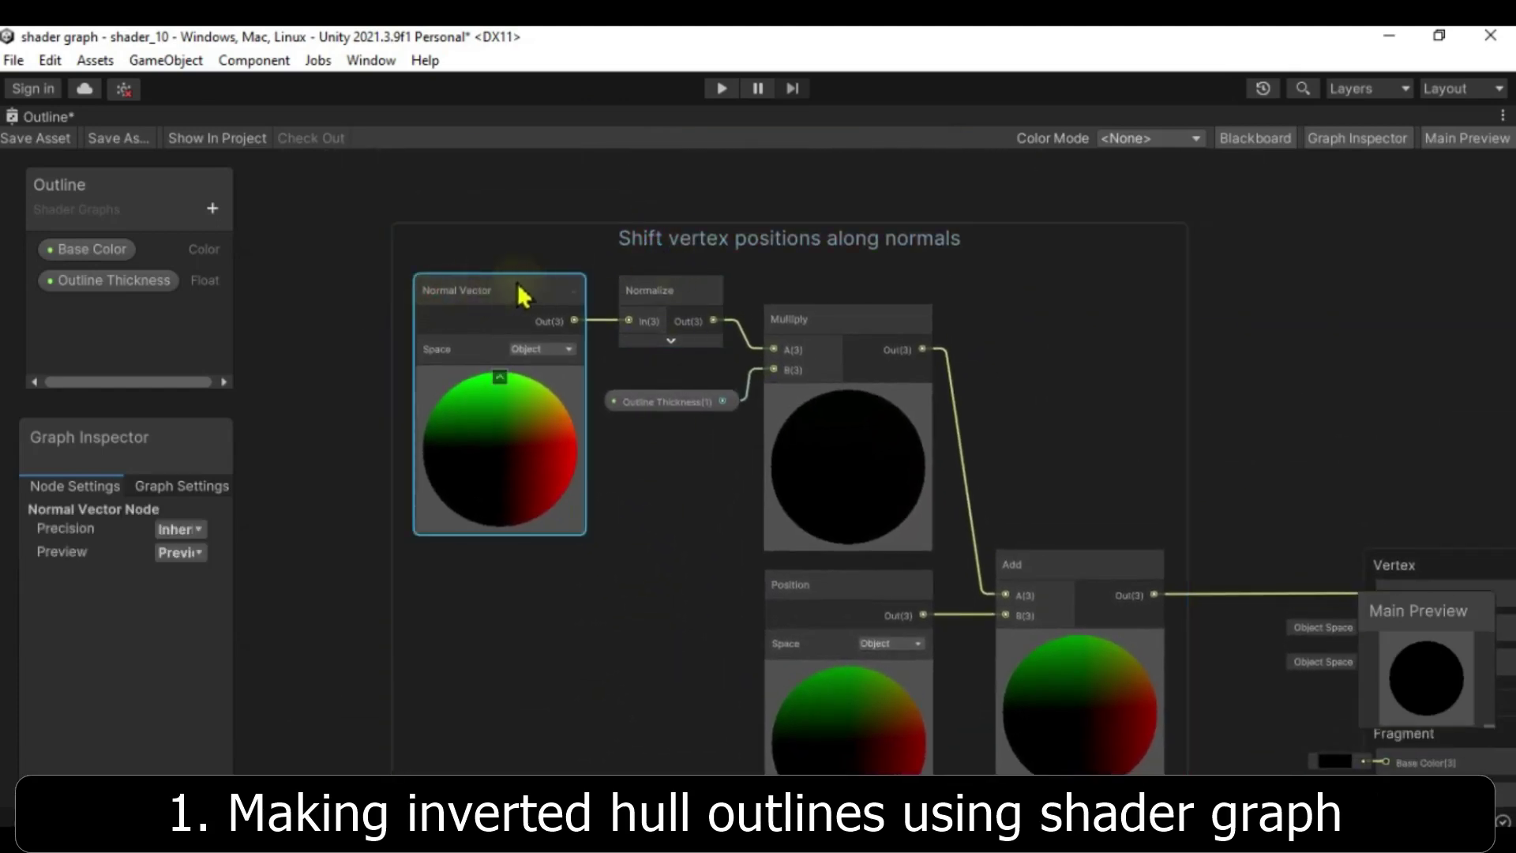
Step: Search the node creation list for "normal" and close it without adding a node
{"action": "left_click", "coordinate": [557, 245]}
{"action": "right_click", "coordinate": [556, 232]}
{"action": "left_click", "coordinate": [552, 198]}
{"action": "right_click", "coordinate": [551, 190]}
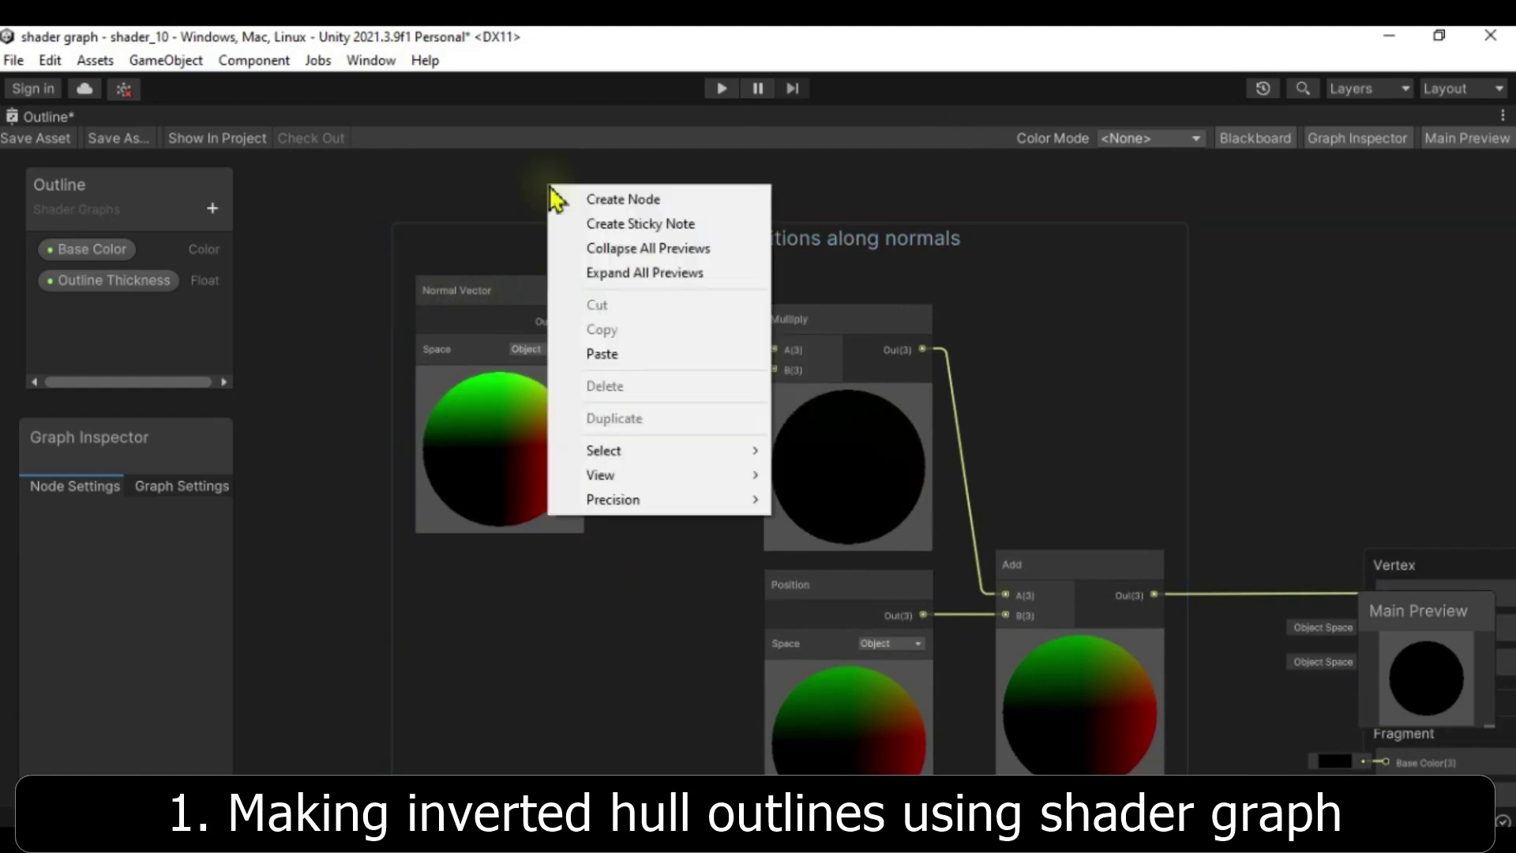
{"action": "left_click", "coordinate": [622, 203]}
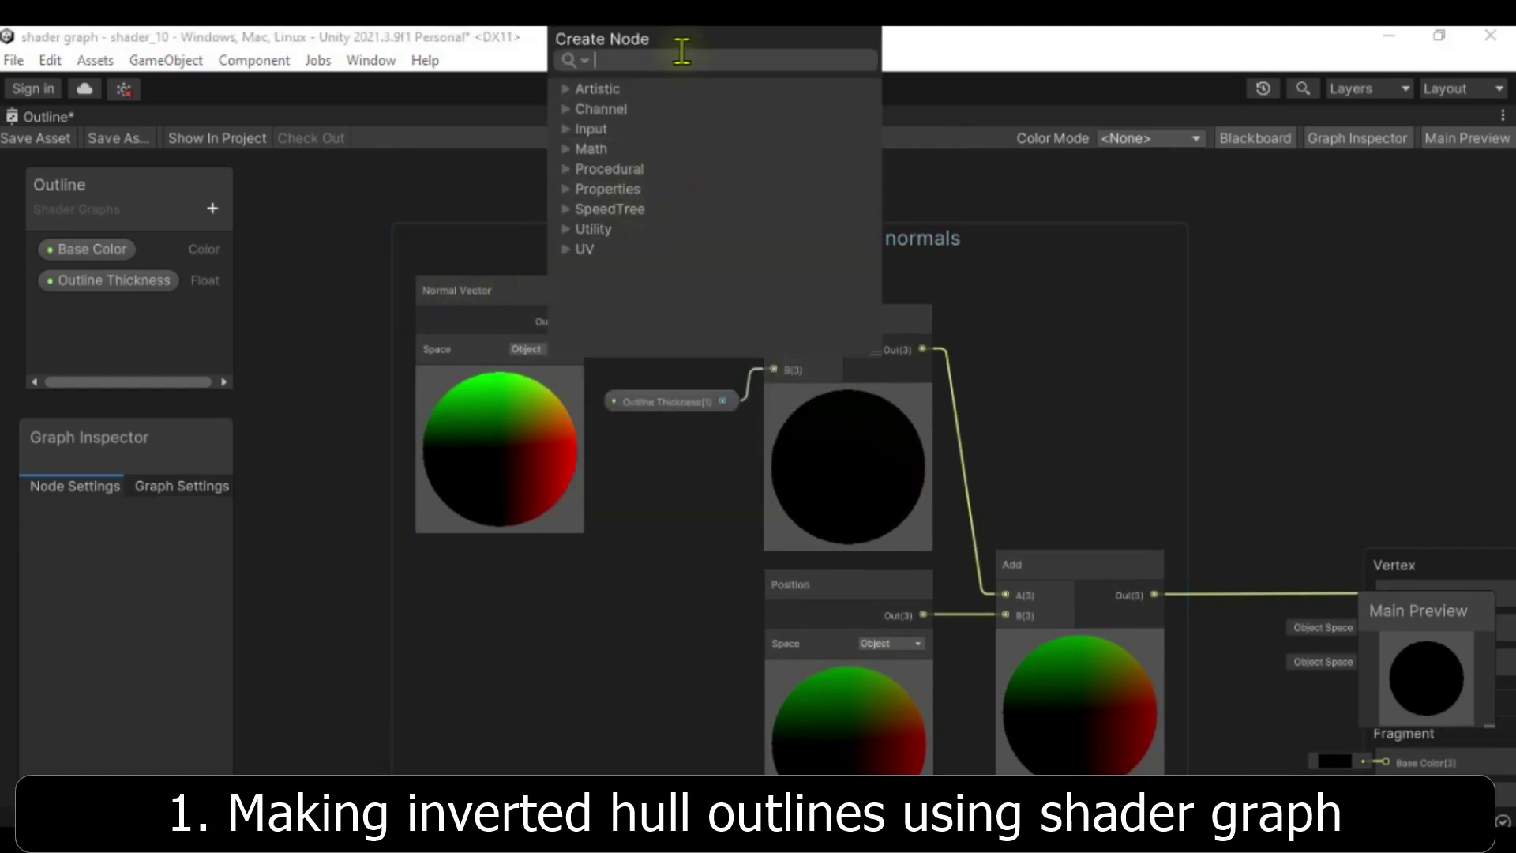
{"action": "type", "text": "normal"}
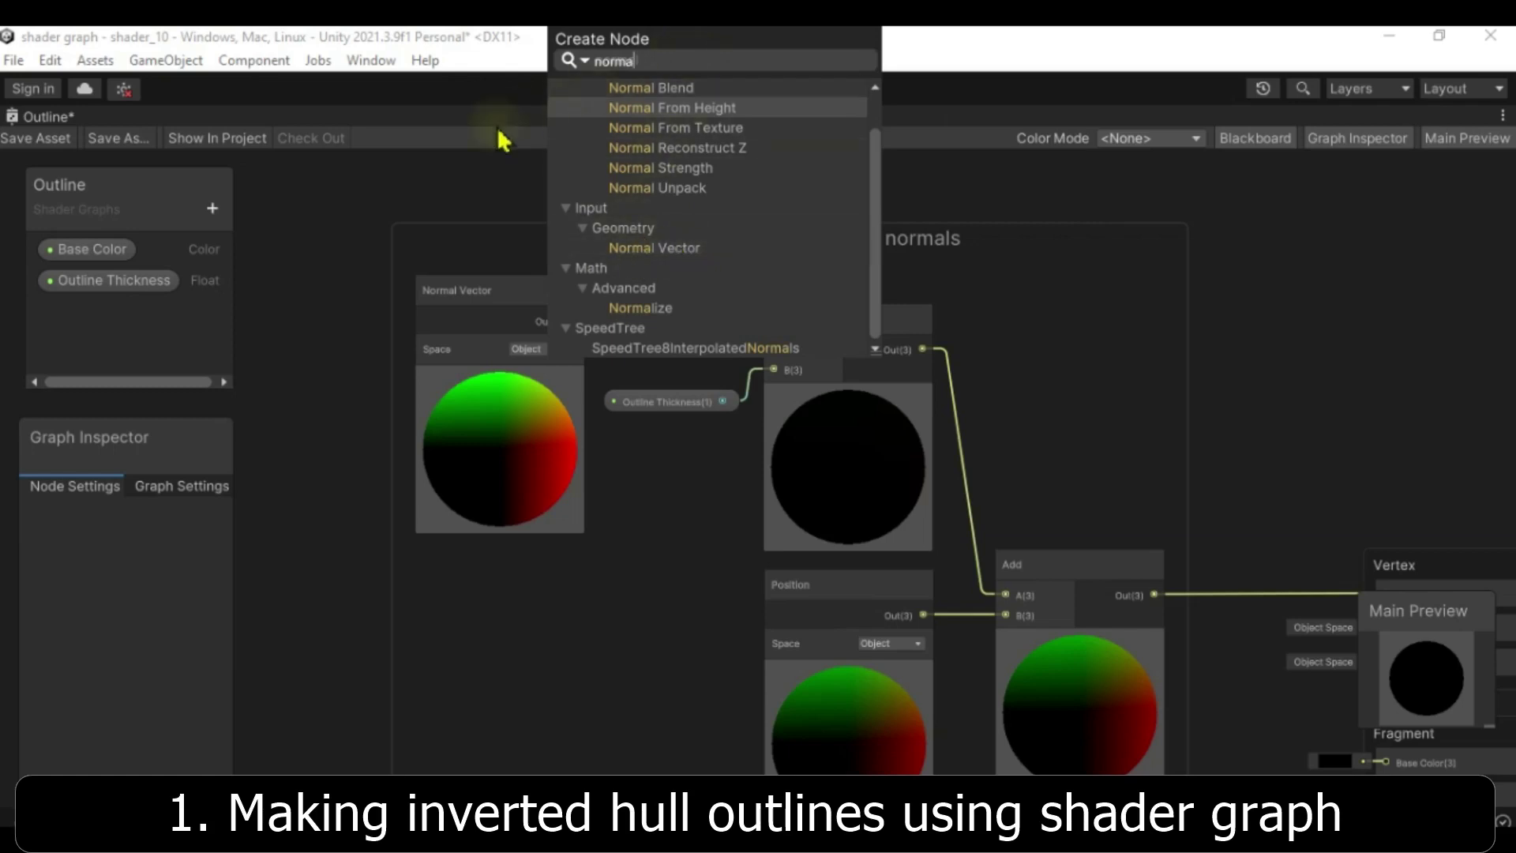
{"action": "left_click", "coordinate": [482, 187]}
Step: Inspect the Normalize node and the Outline Thickness property node
{"action": "left_click", "coordinate": [653, 291]}
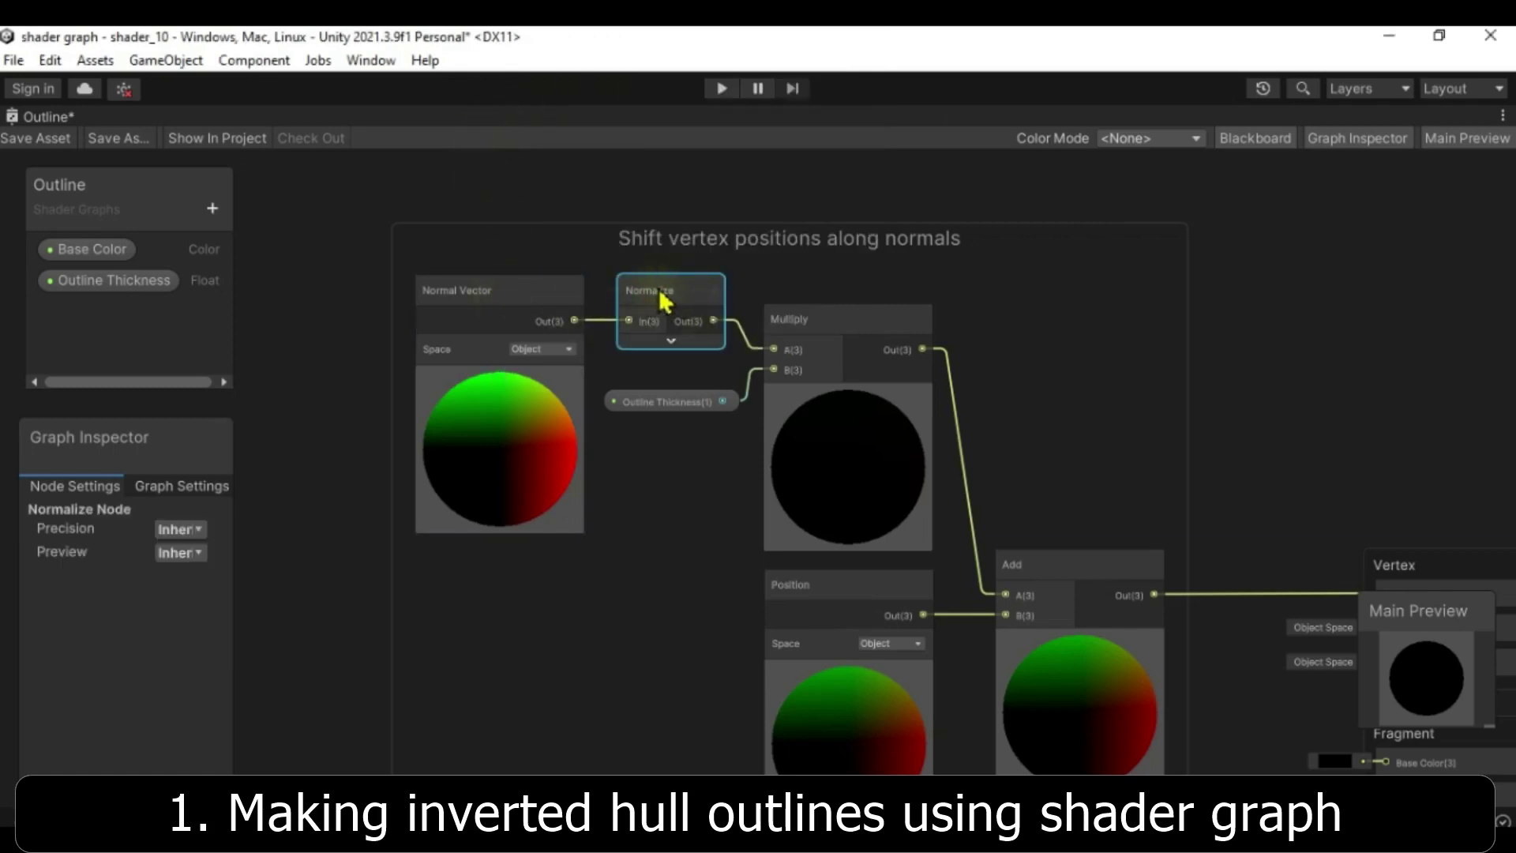
{"action": "left_click", "coordinate": [673, 403]}
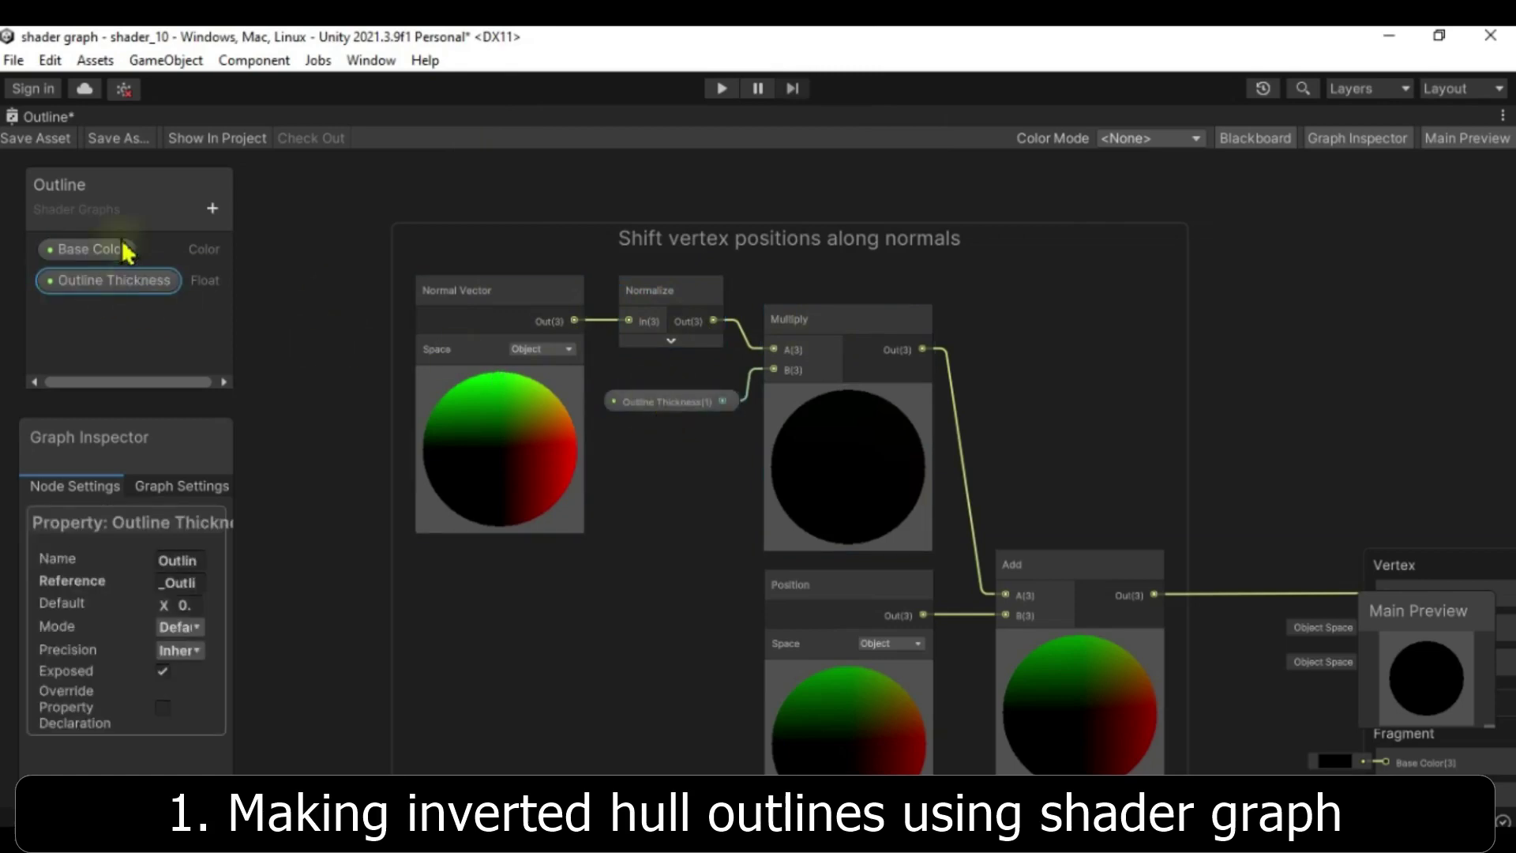
Step: Add a trial Float property to the Outline graph's blackboard and delete it
{"action": "left_click", "coordinate": [212, 208]}
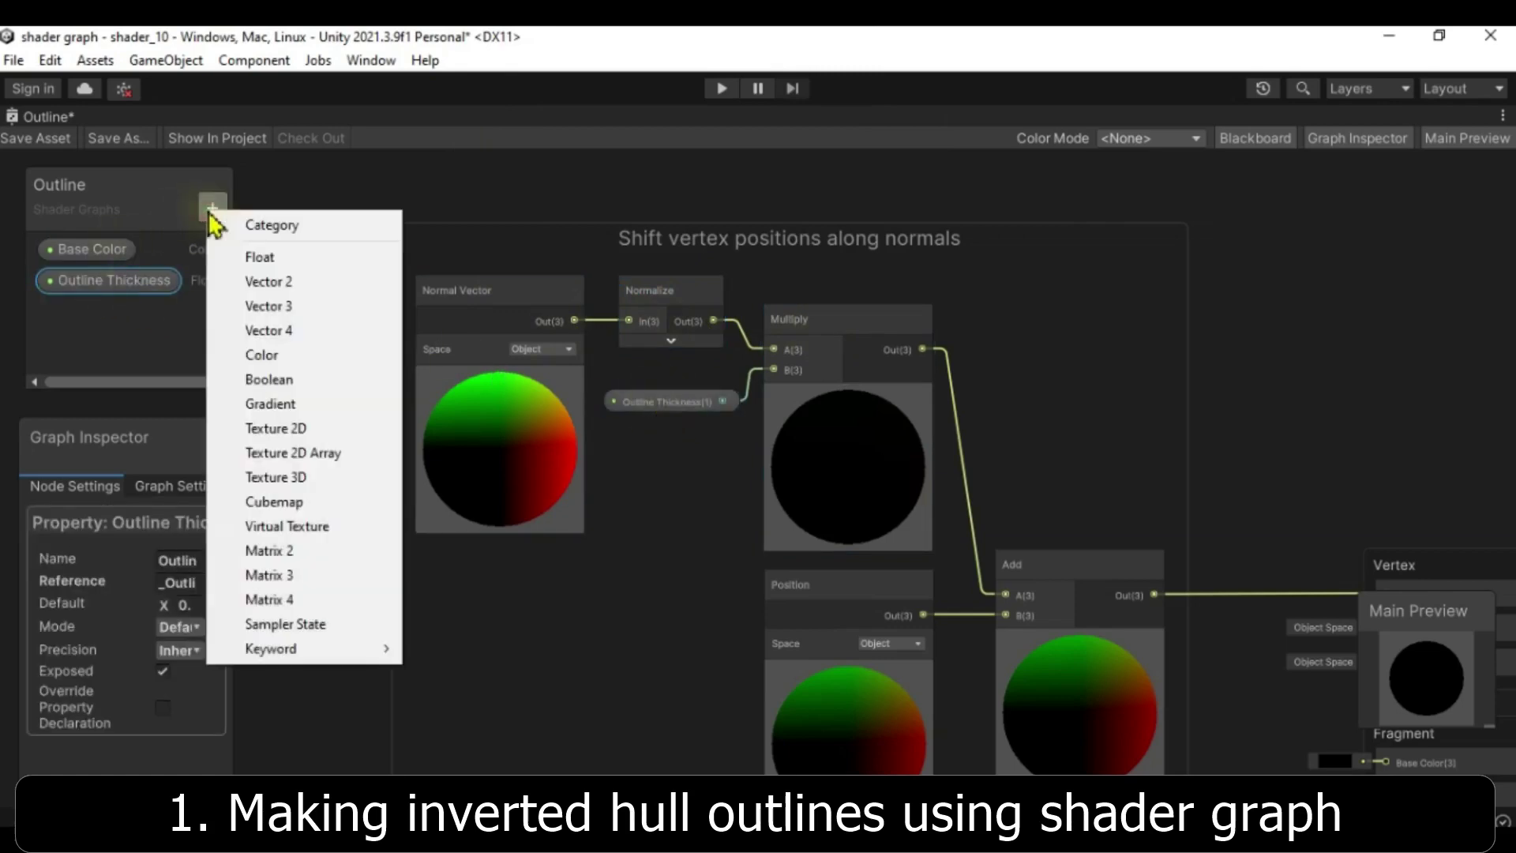
{"action": "left_click", "coordinate": [267, 261]}
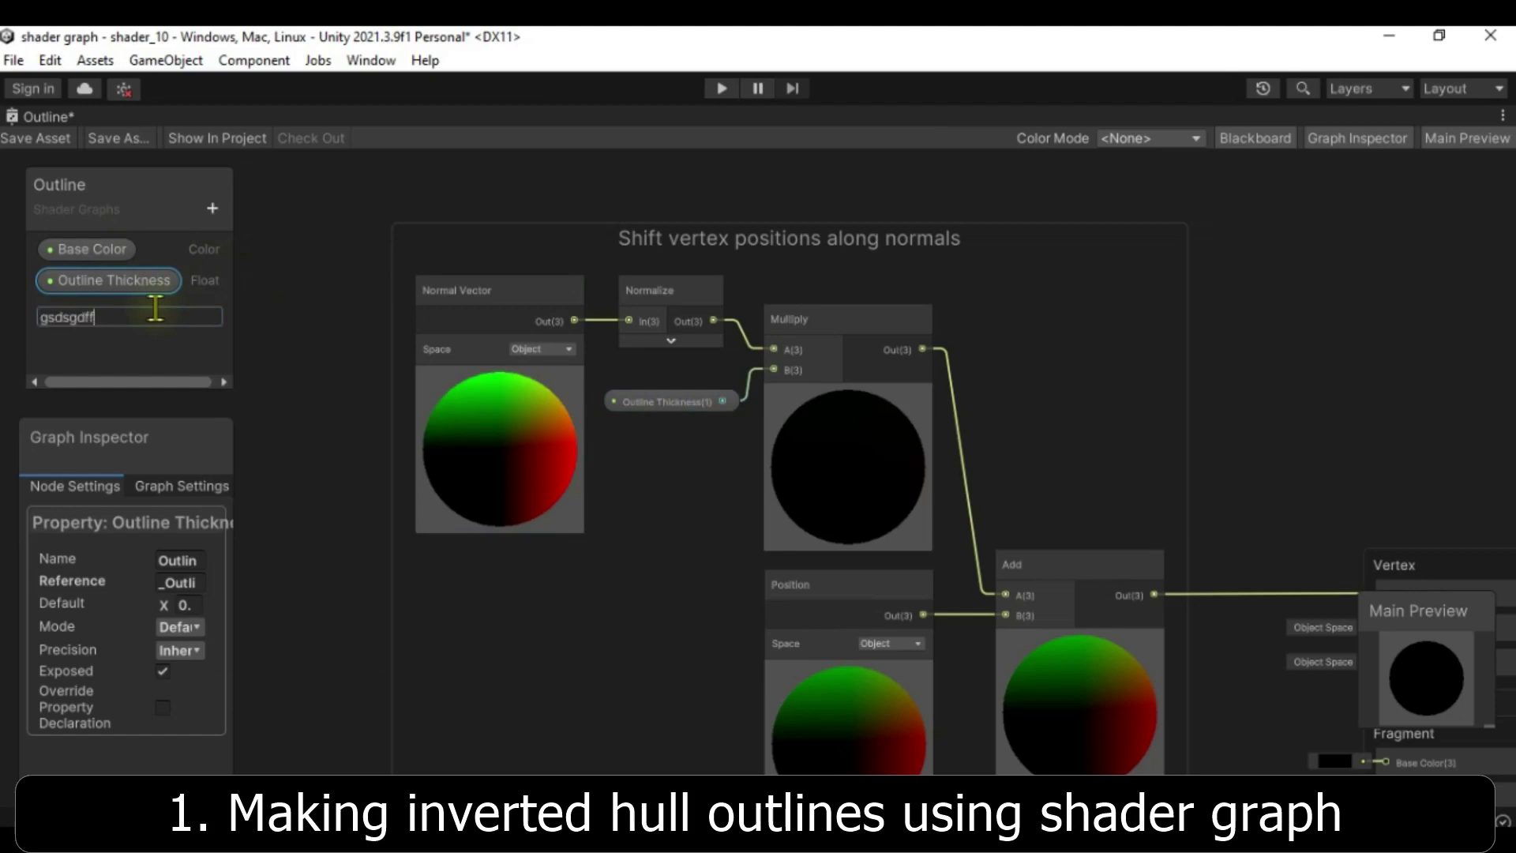
{"action": "left_click", "coordinate": [155, 358]}
{"action": "left_click", "coordinate": [75, 311]}
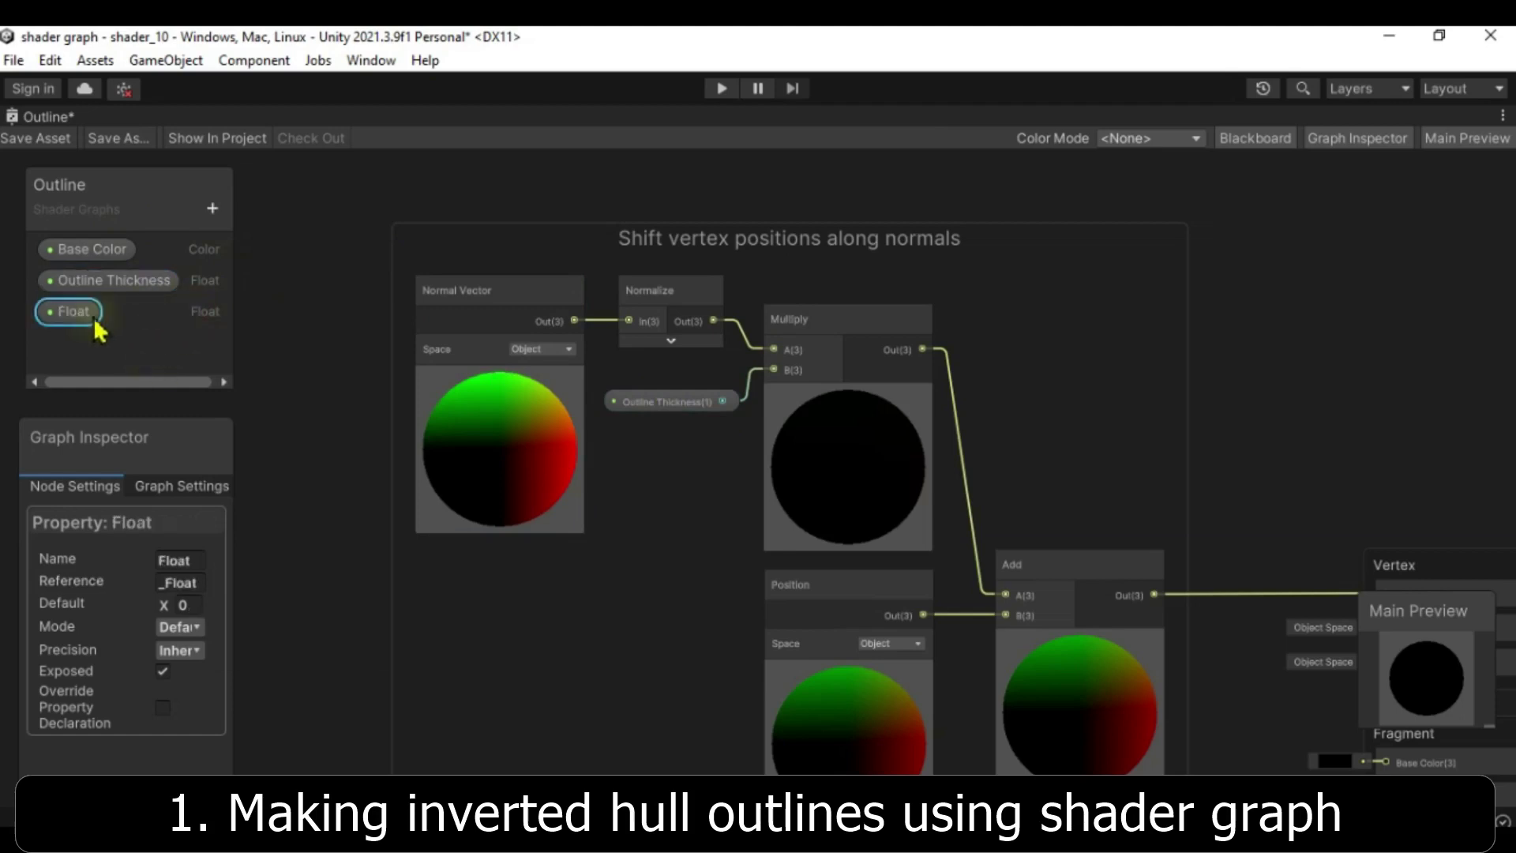
{"action": "right_click", "coordinate": [92, 315]}
{"action": "left_click", "coordinate": [147, 356]}
Step: Widen the Graph Inspector and set the Outline Thickness property's default value to 0.02
{"action": "left_click", "coordinate": [87, 281]}
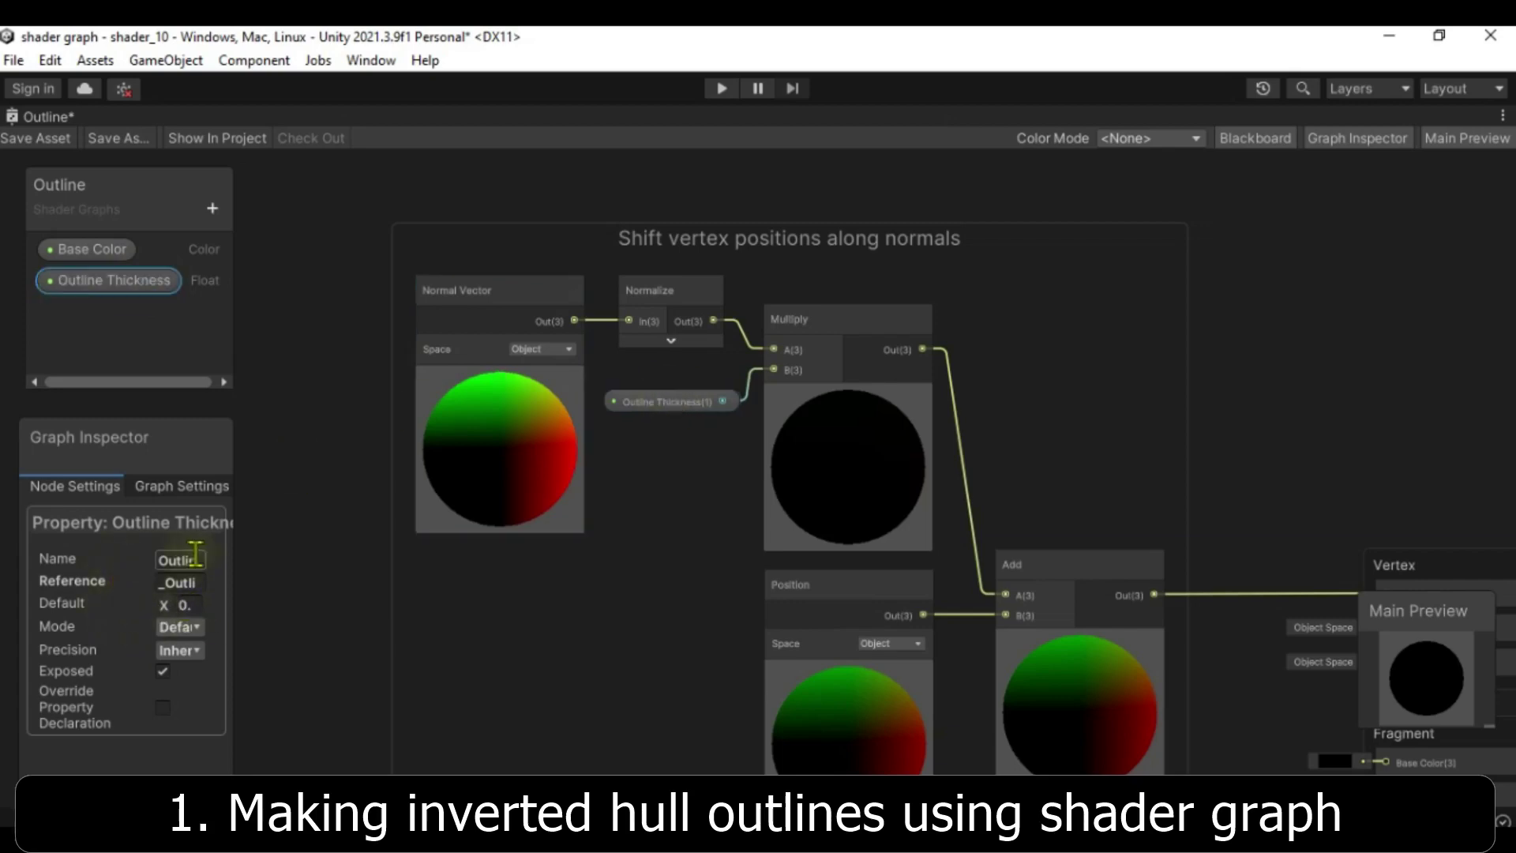
{"action": "left_click_drag", "start_coordinate": [236, 448], "coordinate": [345, 462]}
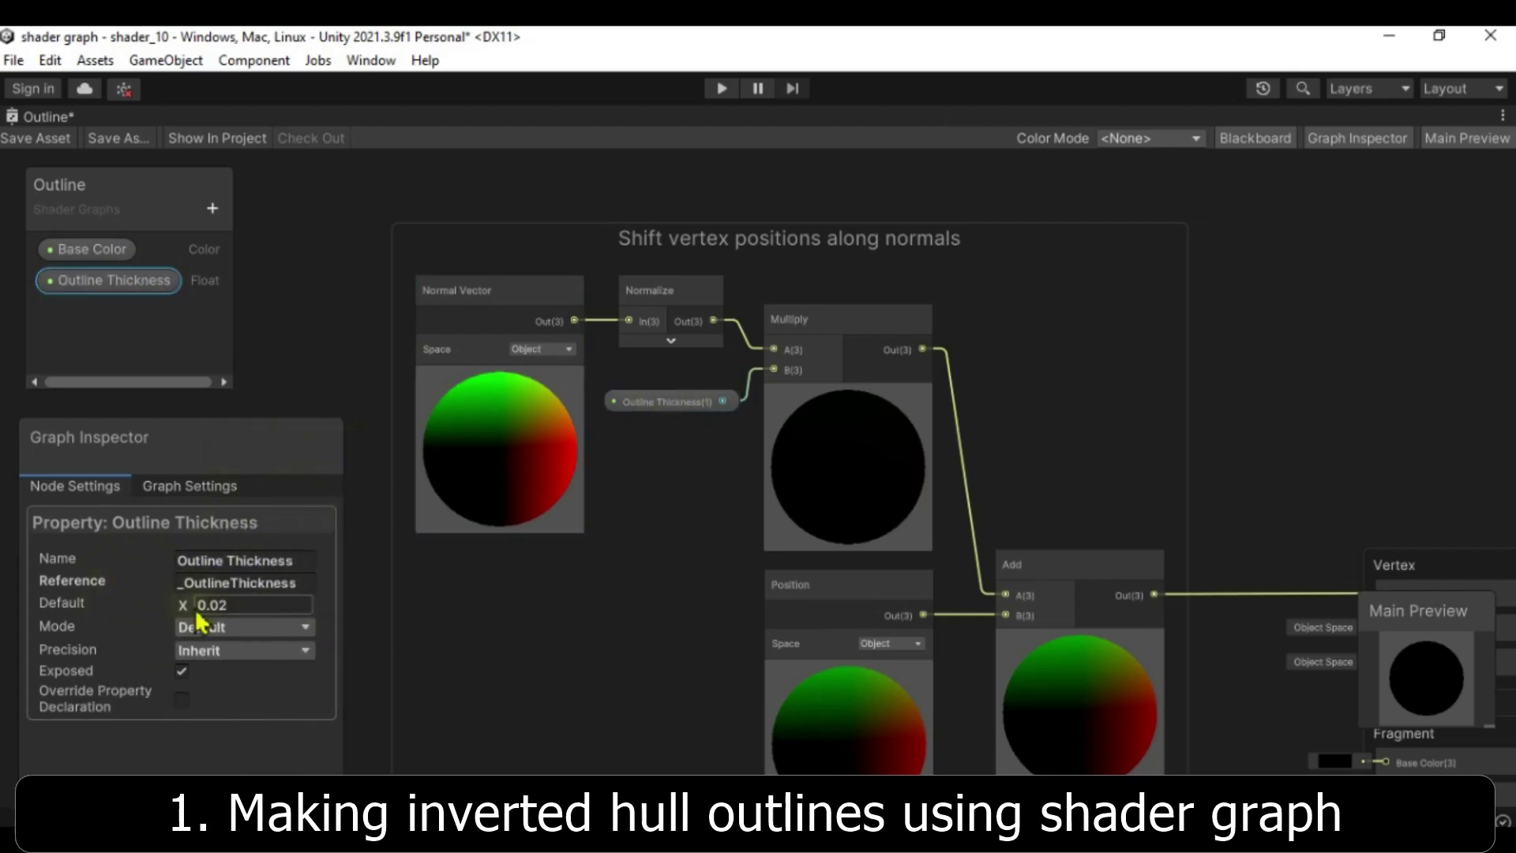
{"action": "left_click_drag", "start_coordinate": [195, 608], "coordinate": [197, 611]}
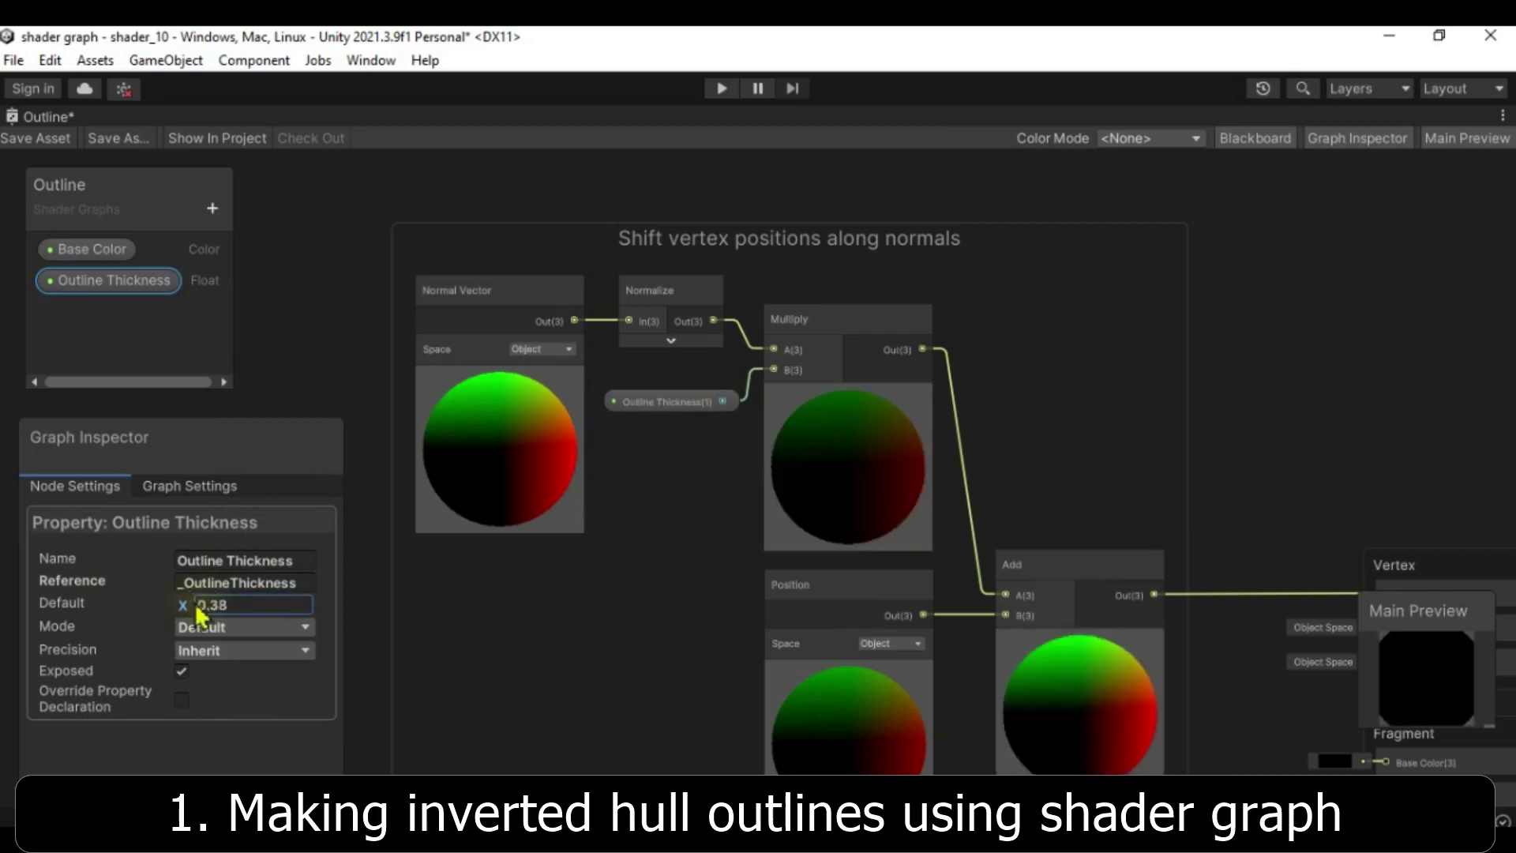
{"action": "type", "text": "0.02"}
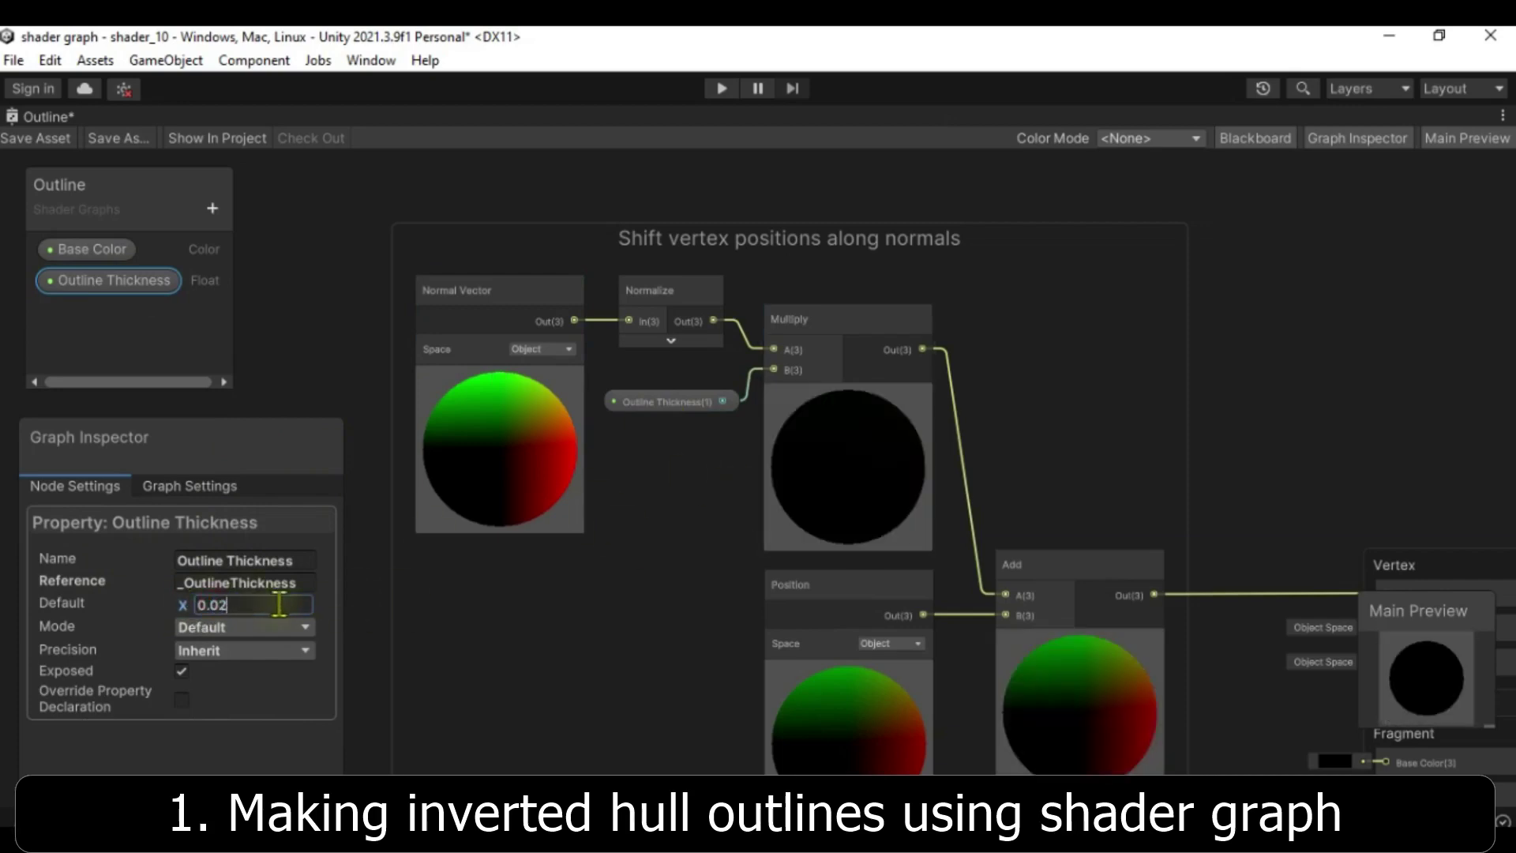
Step: Review the Outline Thickness property's mode and precision options, keeping precision at Inherit
{"action": "left_click", "coordinate": [233, 627]}
{"action": "left_click", "coordinate": [237, 650]}
{"action": "left_click", "coordinate": [245, 650]}
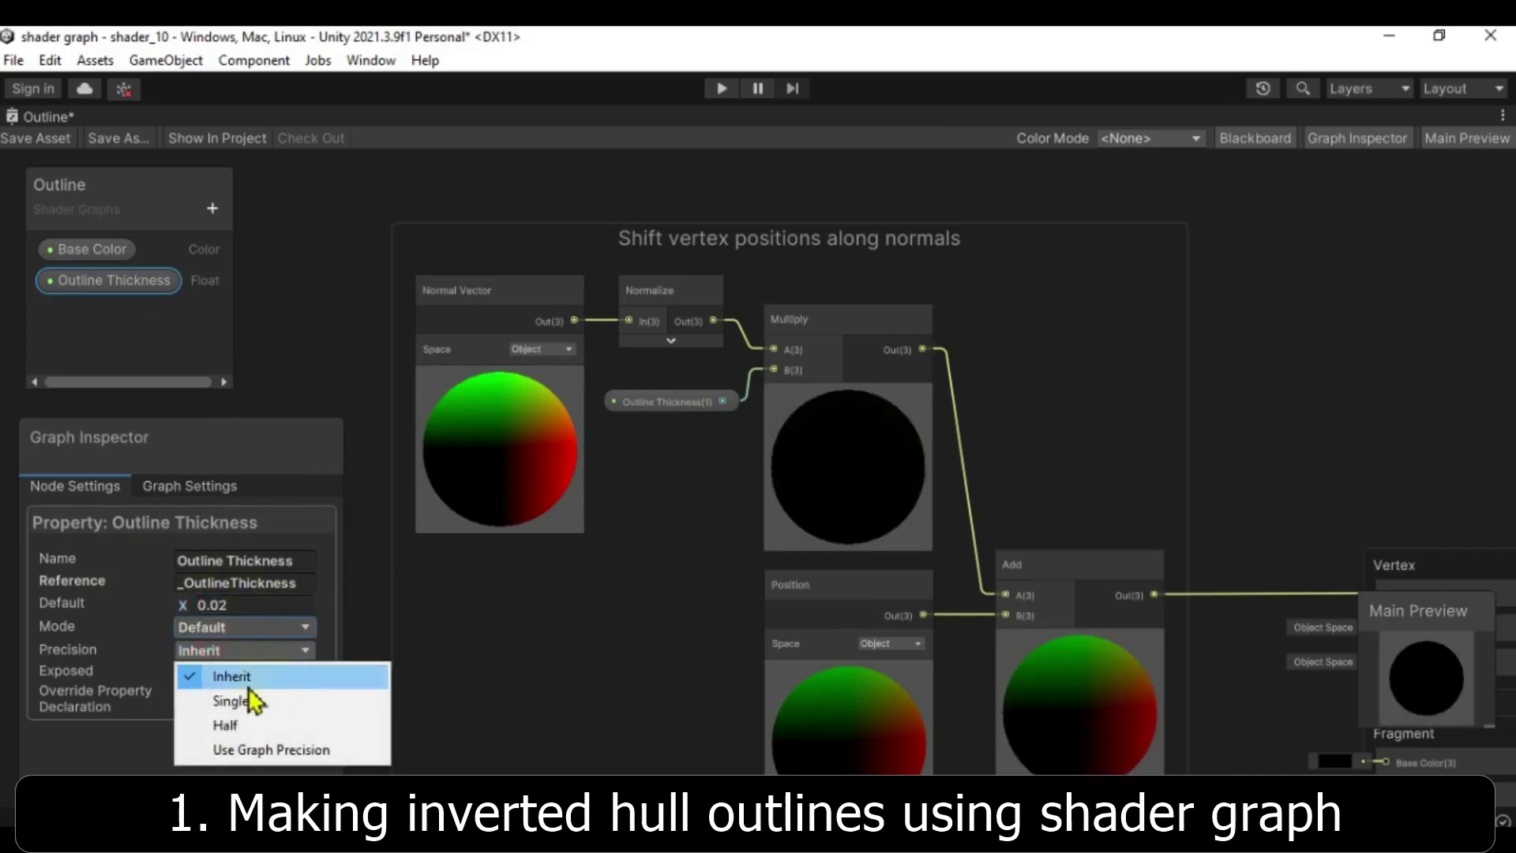
{"action": "left_click", "coordinate": [237, 676]}
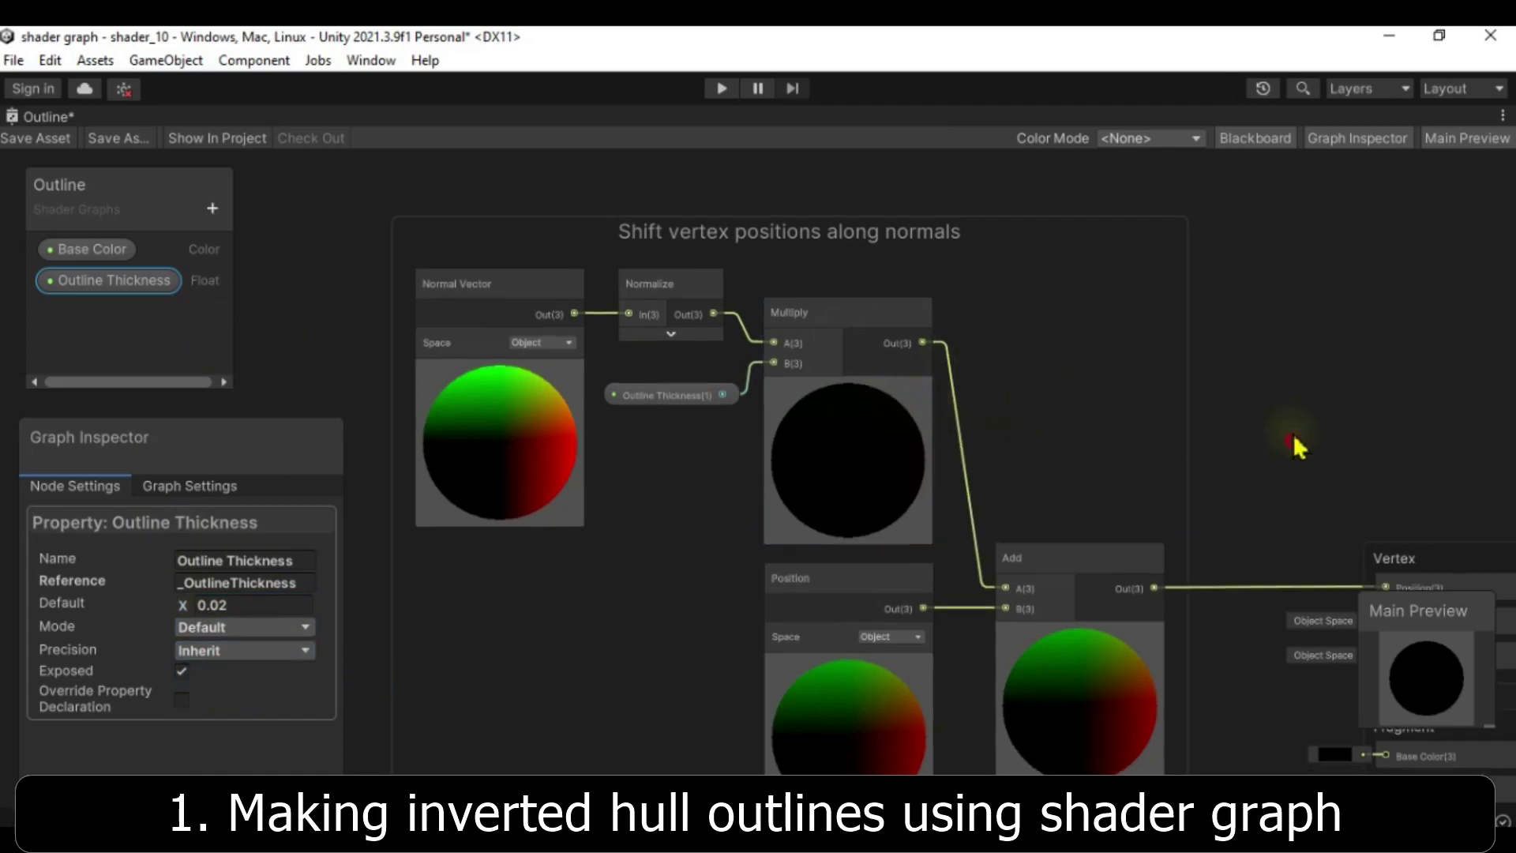
Step: Examine the Position node and the Add node that feeds the vertex position
{"action": "middle_click_drag", "start_coordinate": [1296, 443], "coordinate": [1277, 392]}
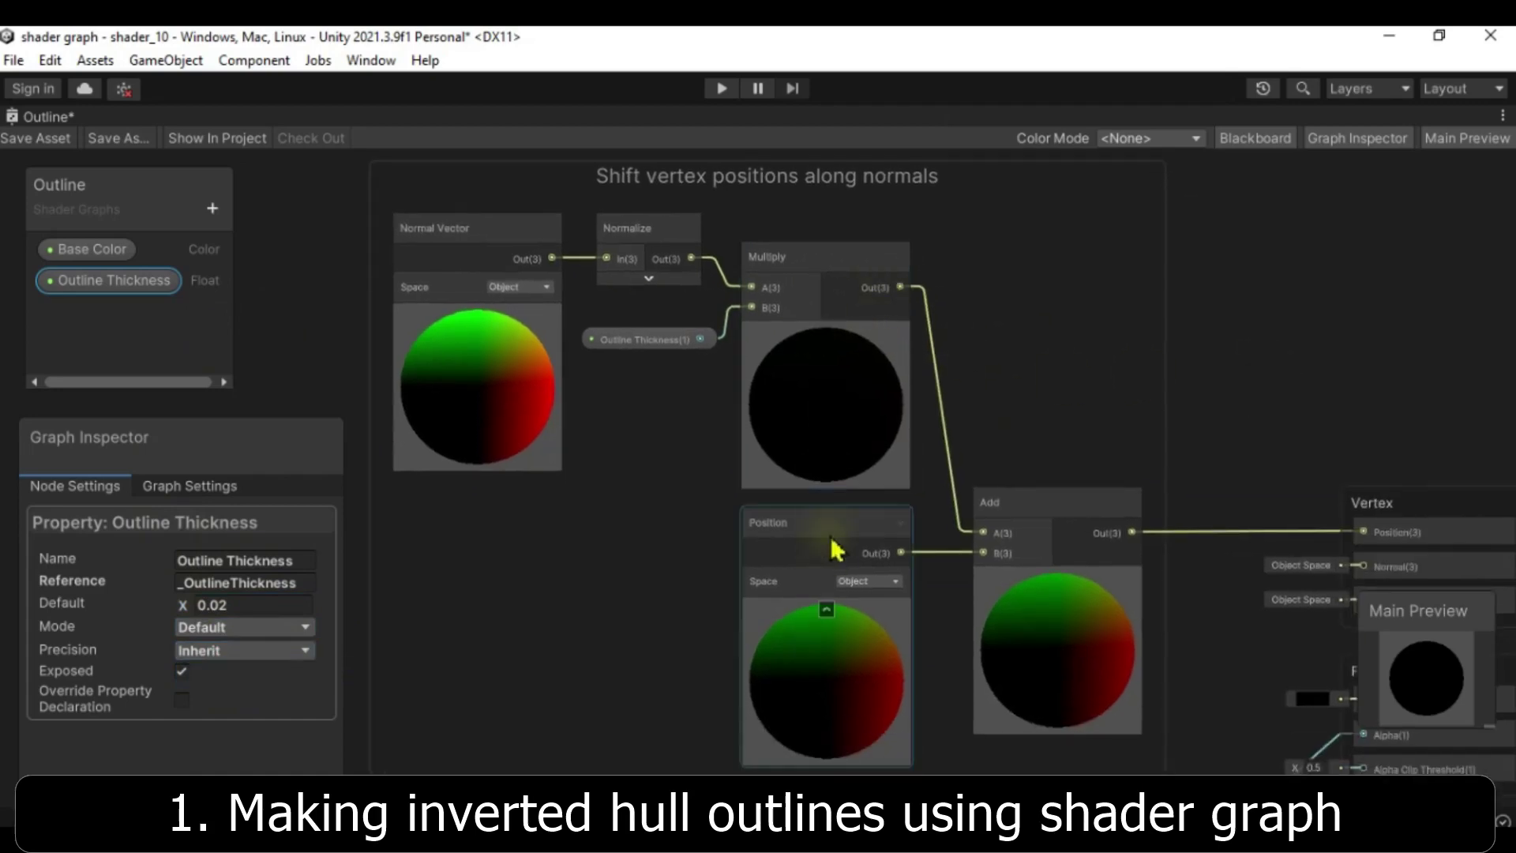
{"action": "left_click", "coordinate": [821, 616]}
{"action": "left_click", "coordinate": [1010, 514]}
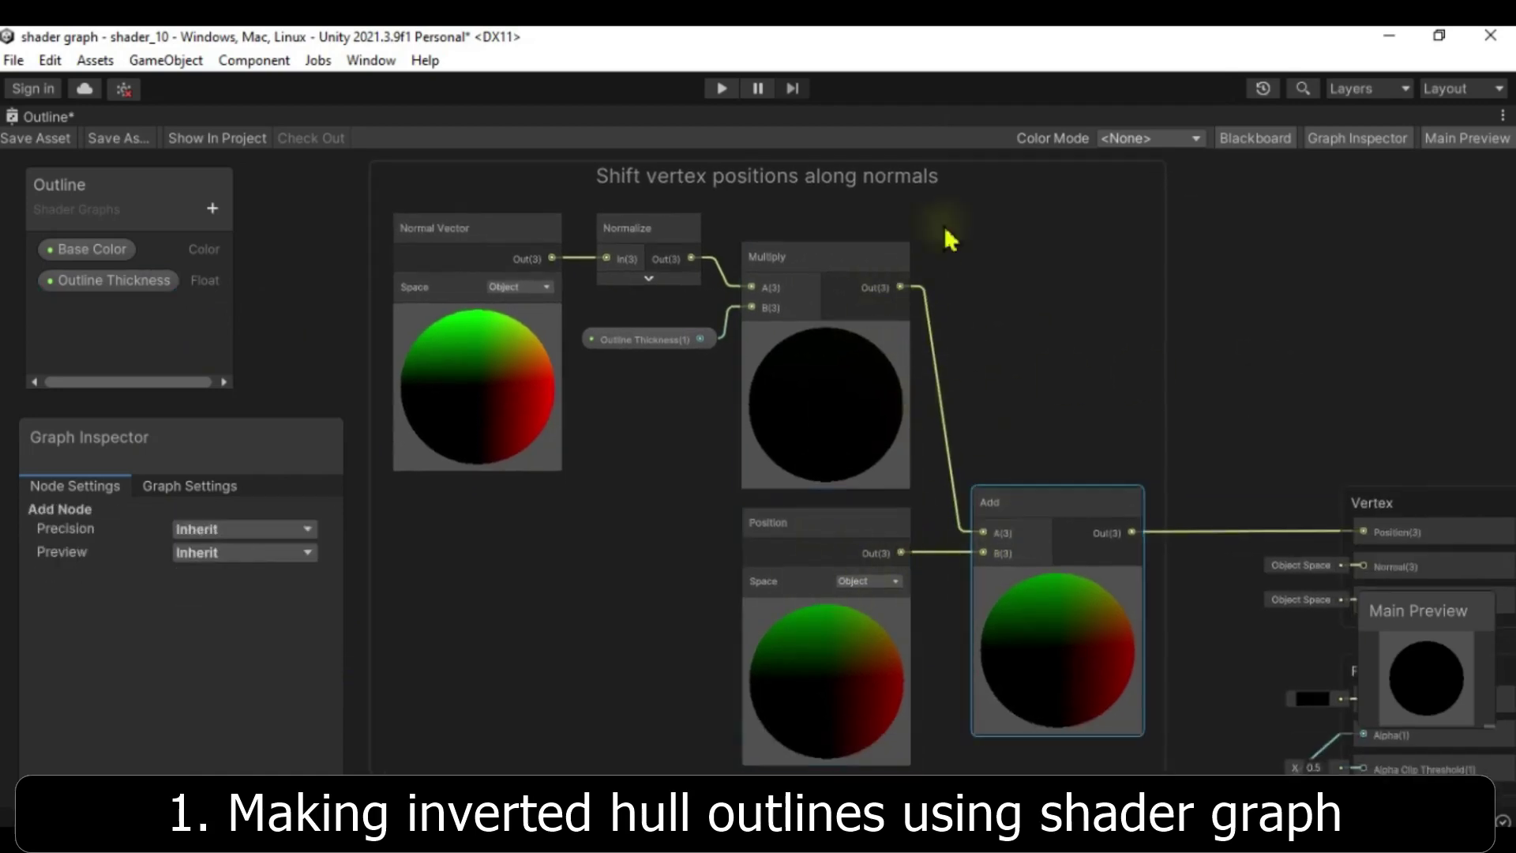
Step: Examine the Is Front Face and Branch nodes that remove front faces, the fragment Base Color input and the Base Color property's settings
{"action": "middle_click_drag", "start_coordinate": [1234, 427], "coordinate": [1078, 282]}
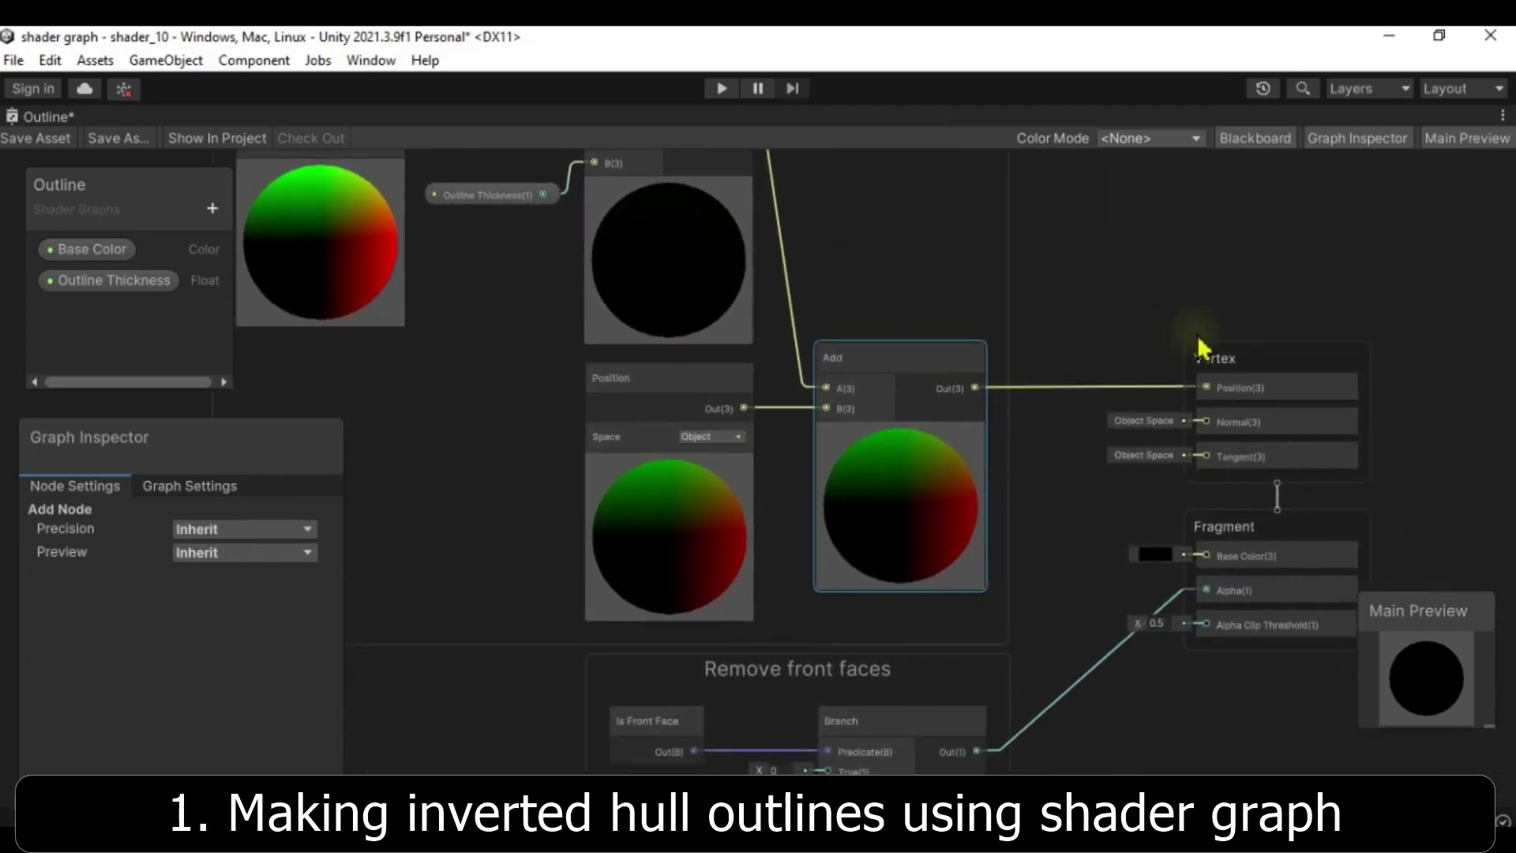
{"action": "middle_click_drag", "start_coordinate": [1072, 577], "coordinate": [1074, 387]}
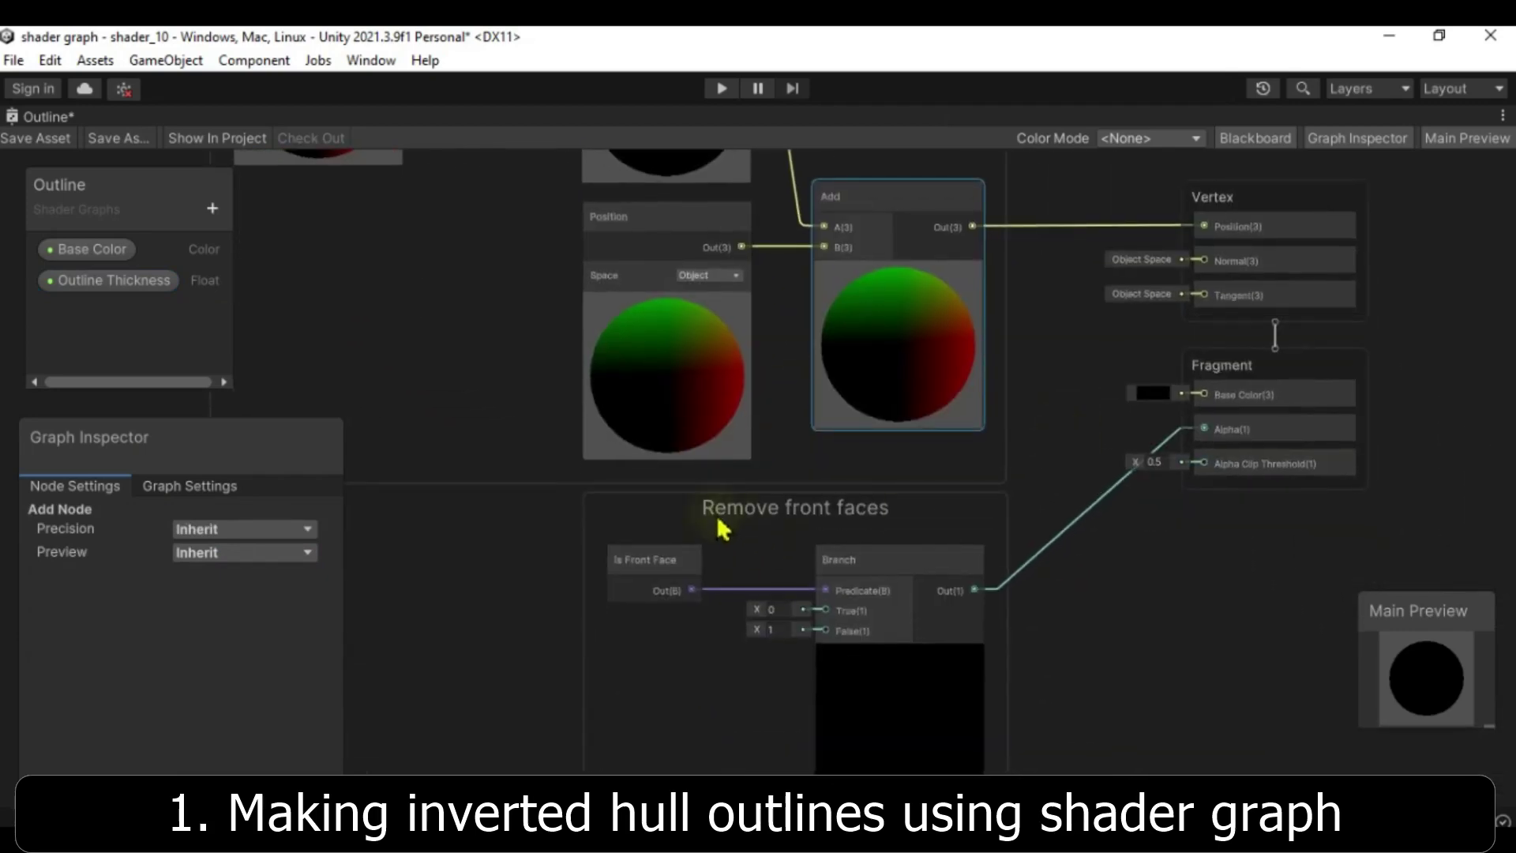
{"action": "left_click", "coordinate": [638, 577]}
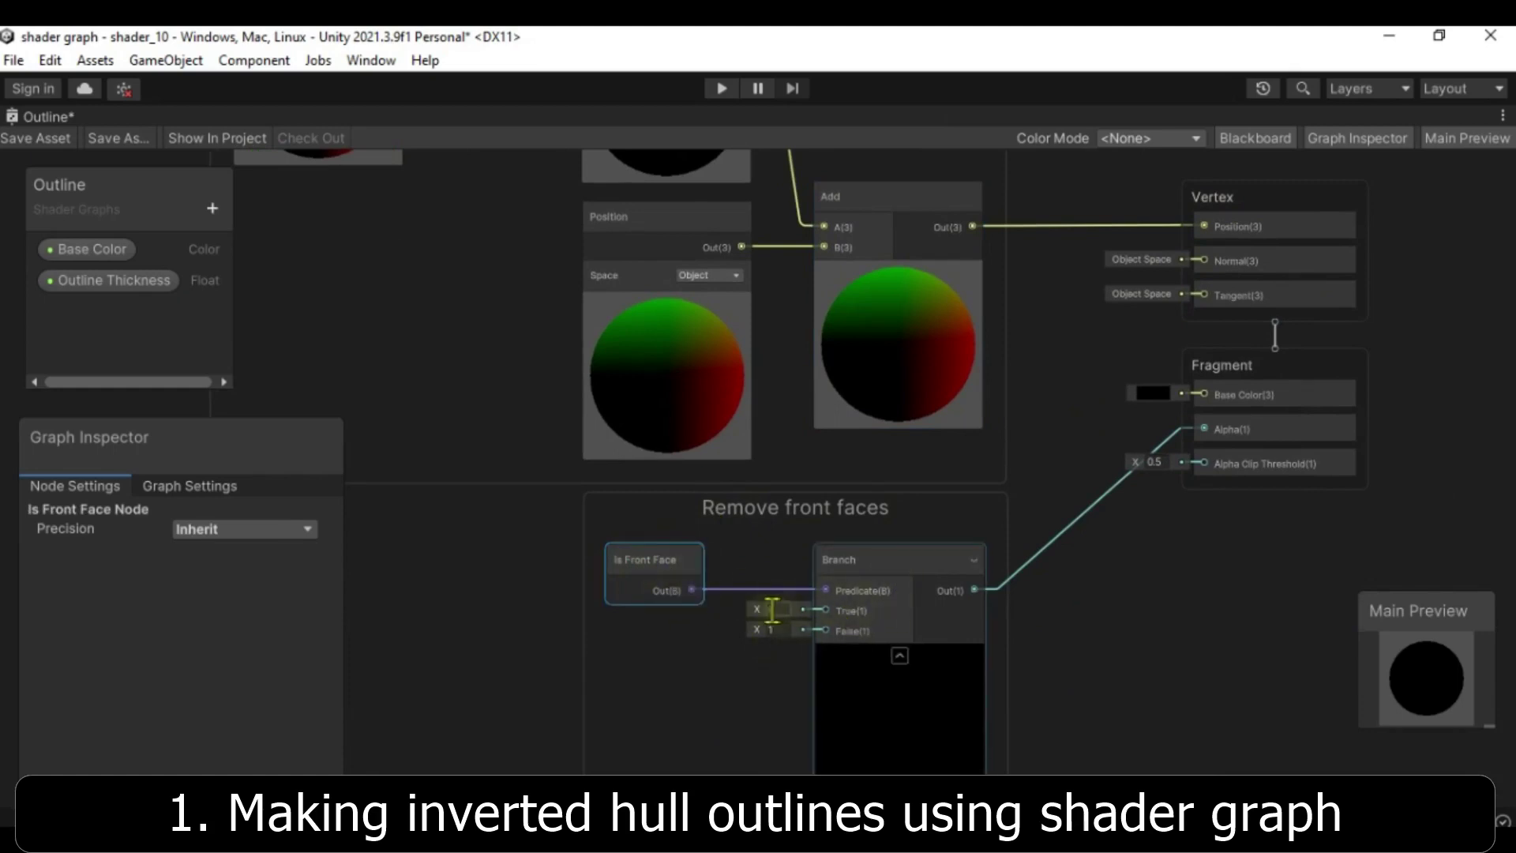
{"action": "left_click", "coordinate": [874, 562]}
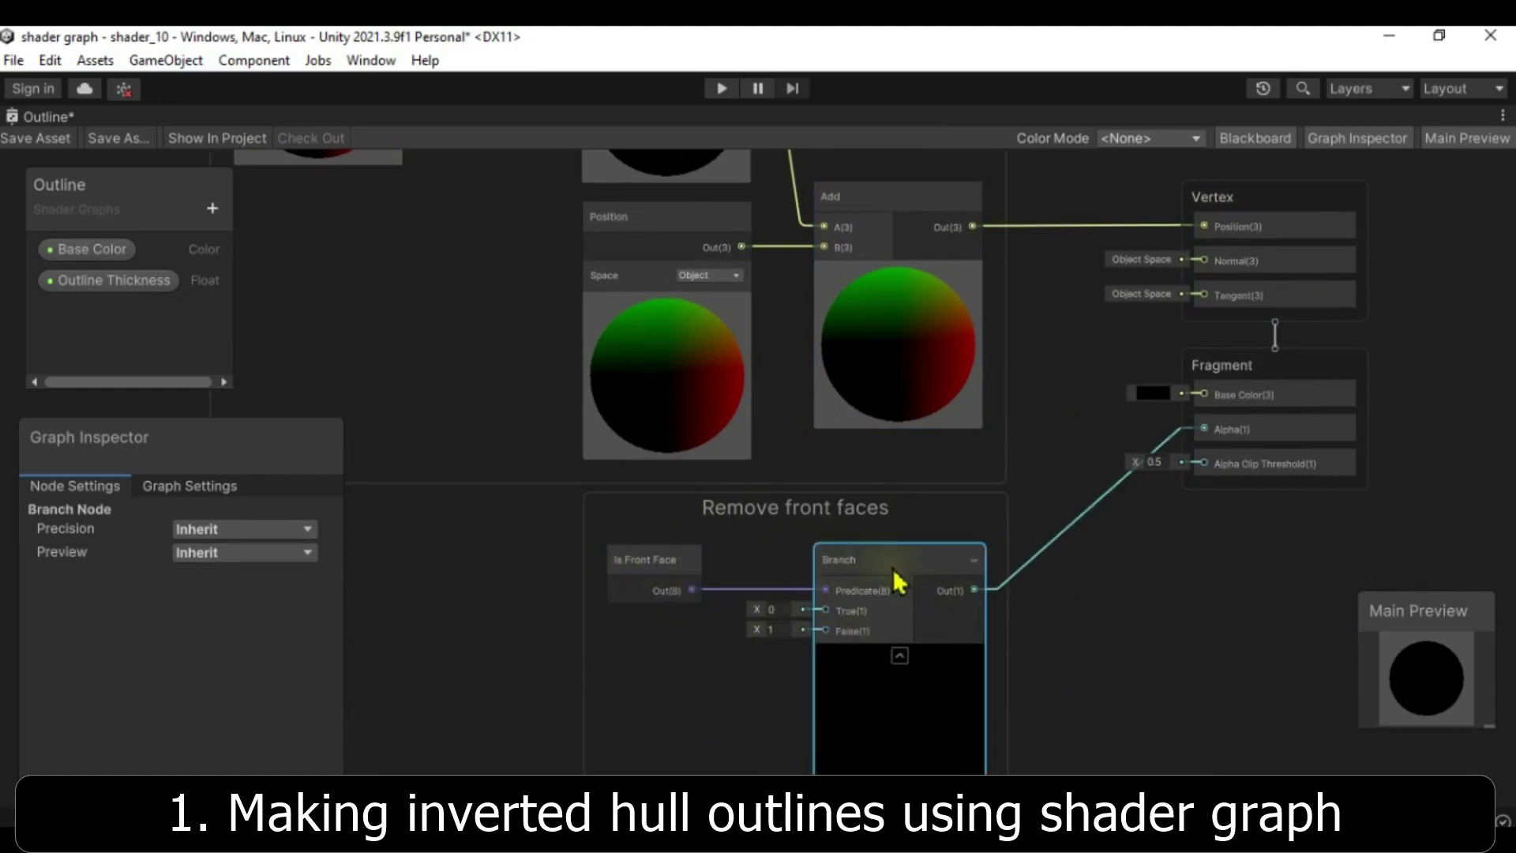
{"action": "left_click", "coordinate": [1134, 395]}
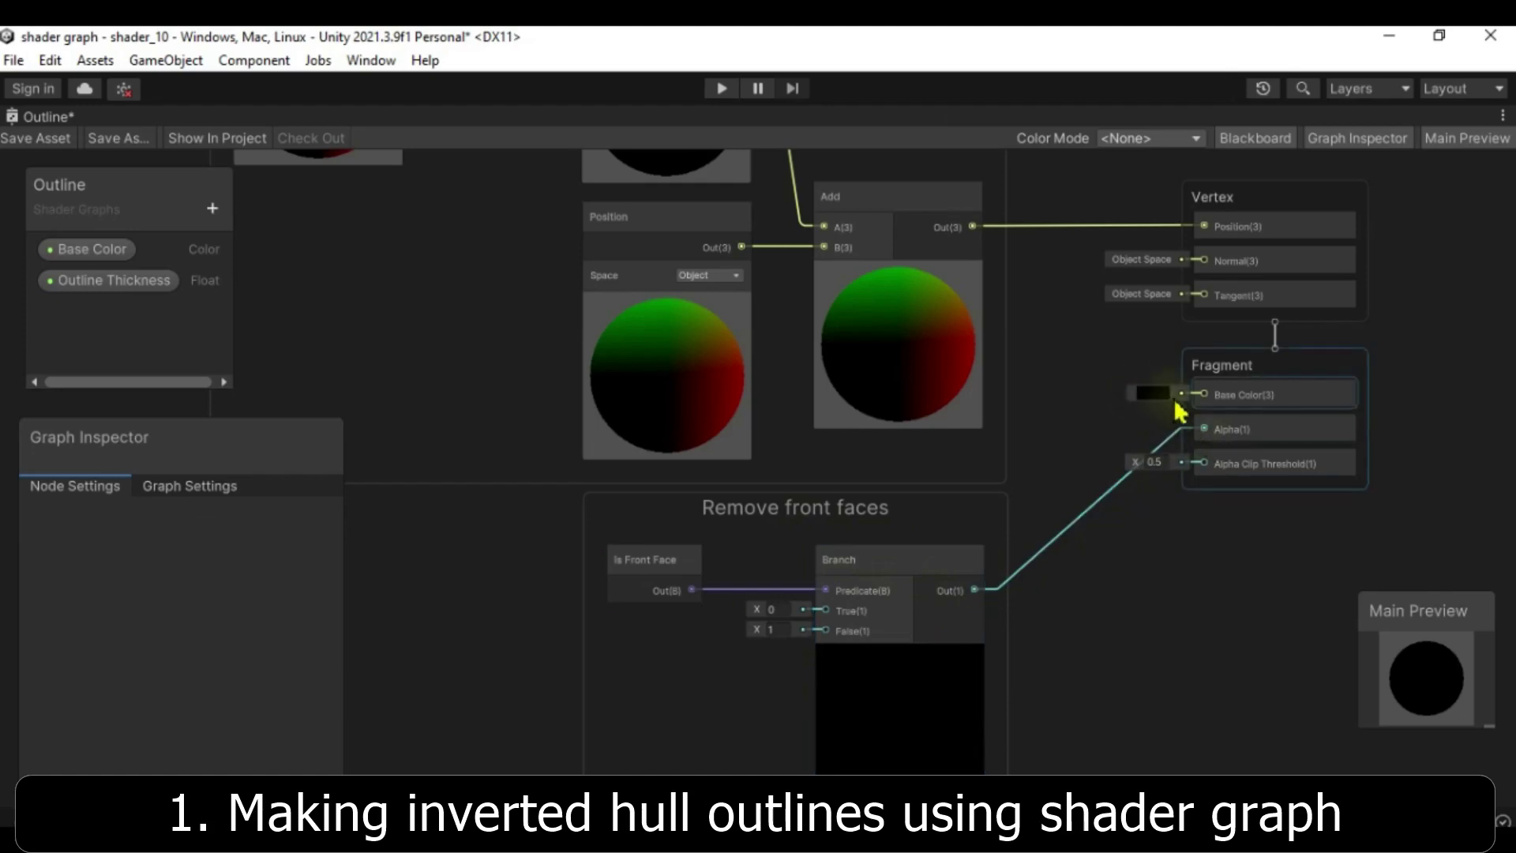
{"action": "left_click", "coordinate": [89, 249]}
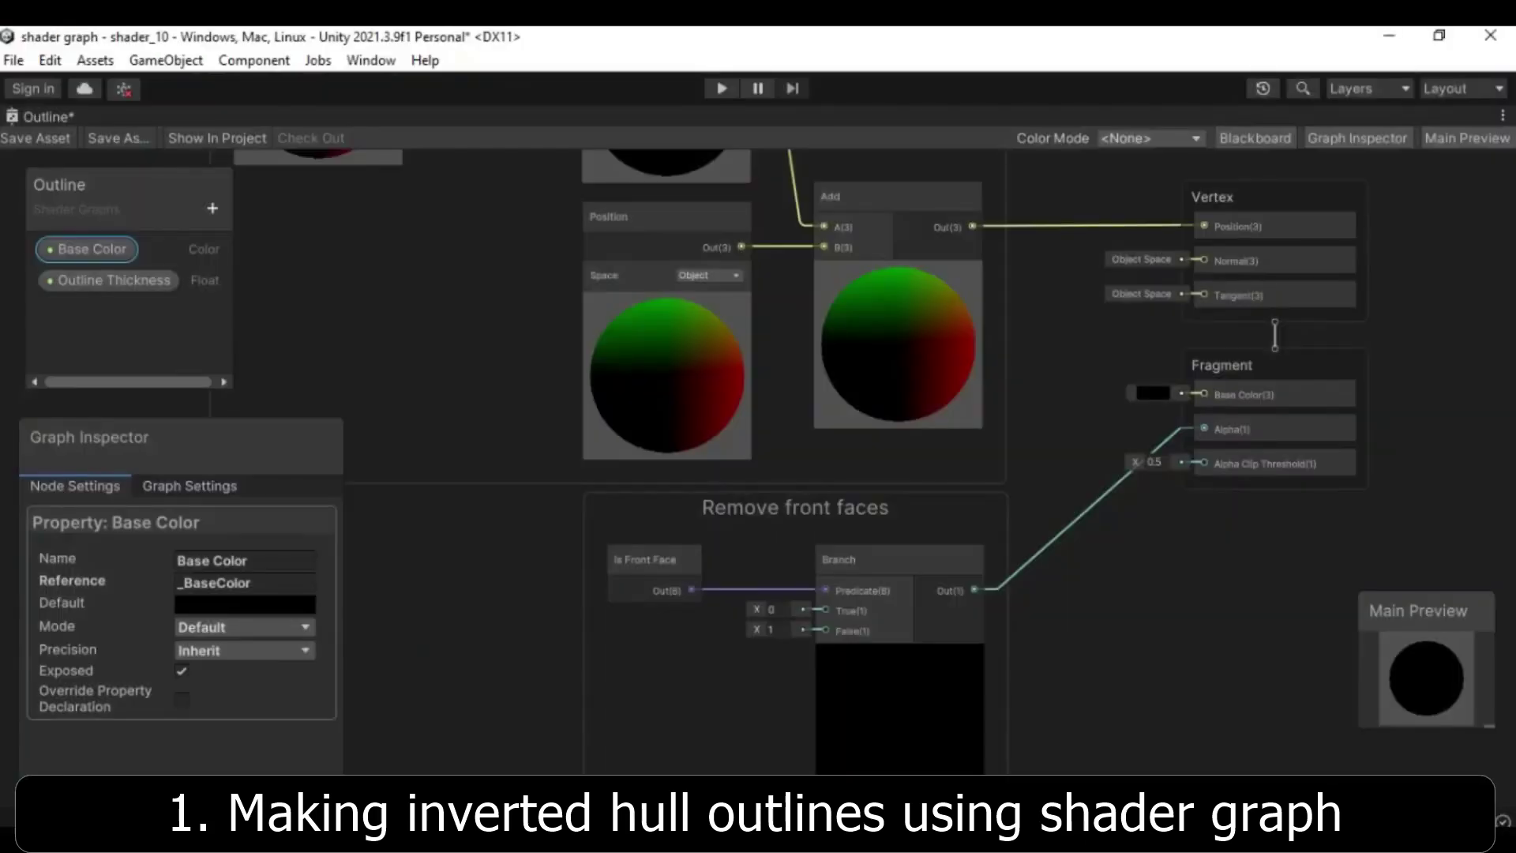
Step: Restore the maximized Outline graph window to the regular editor layout
{"action": "left_click", "coordinate": [1502, 117]}
{"action": "left_click", "coordinate": [1293, 135]}
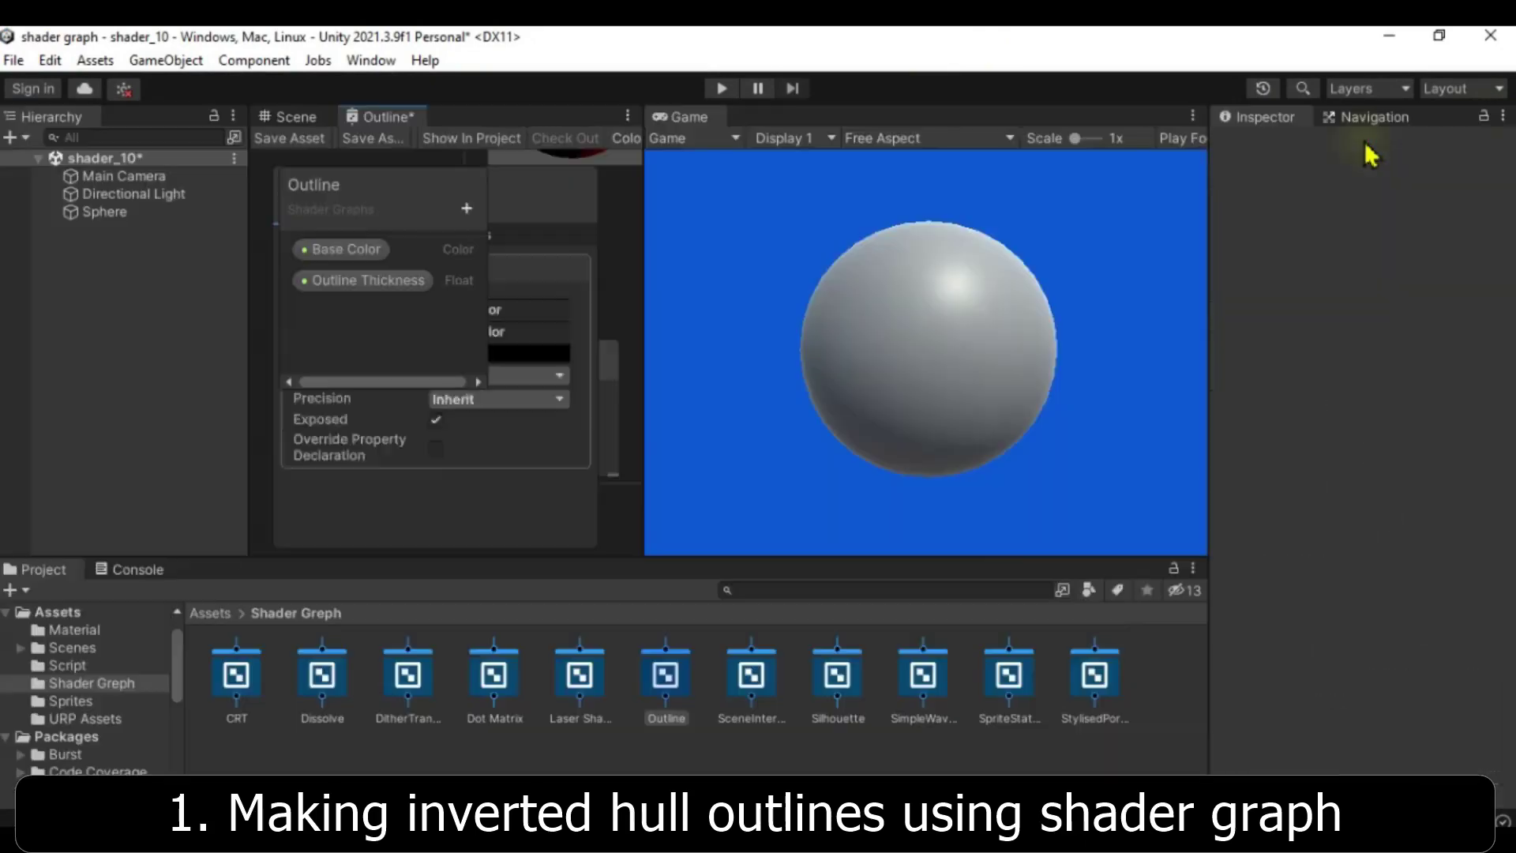
{"action": "right_click", "coordinate": [672, 676]}
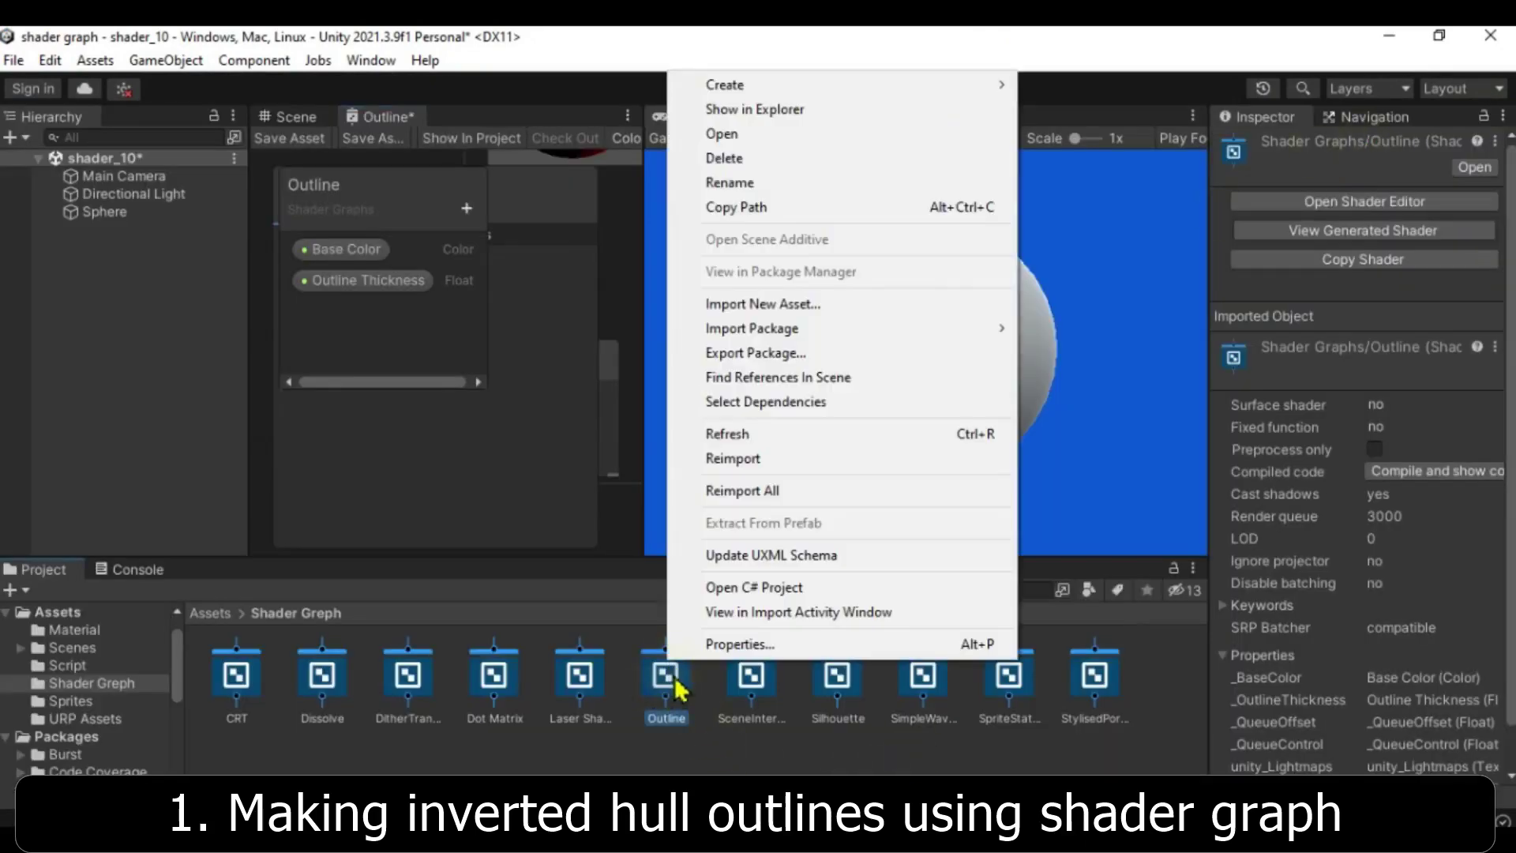
{"action": "mouse_move", "coordinate": [886, 87]}
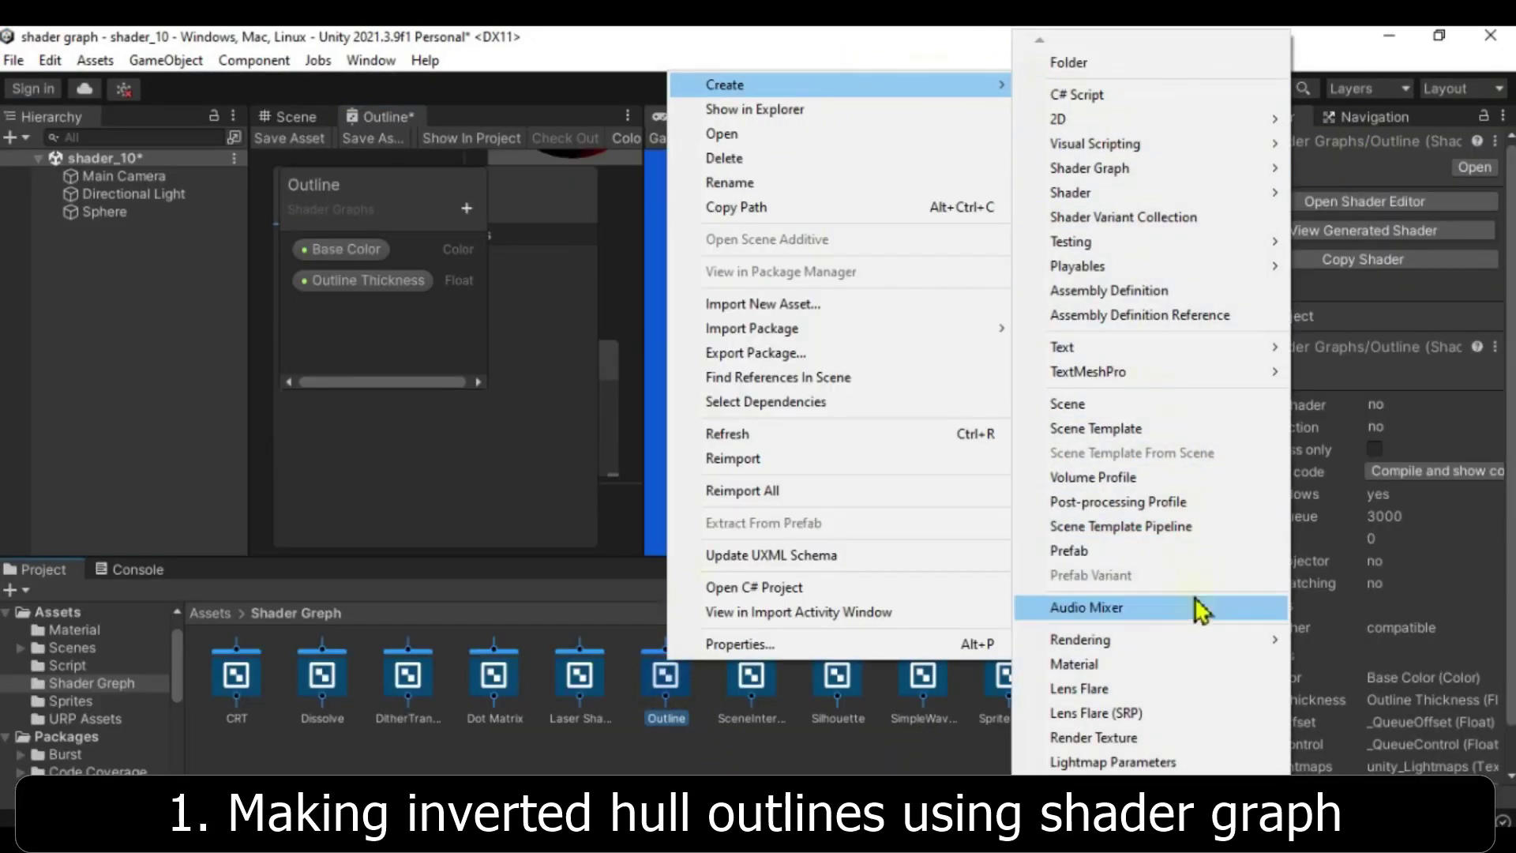
{"action": "left_click", "coordinate": [843, 737]}
Step: Open the Material folder and review the Hull Outline material's shader, Queue Control and Sorting Priority settings
{"action": "left_click", "coordinate": [220, 618]}
{"action": "double_click", "coordinate": [251, 689]}
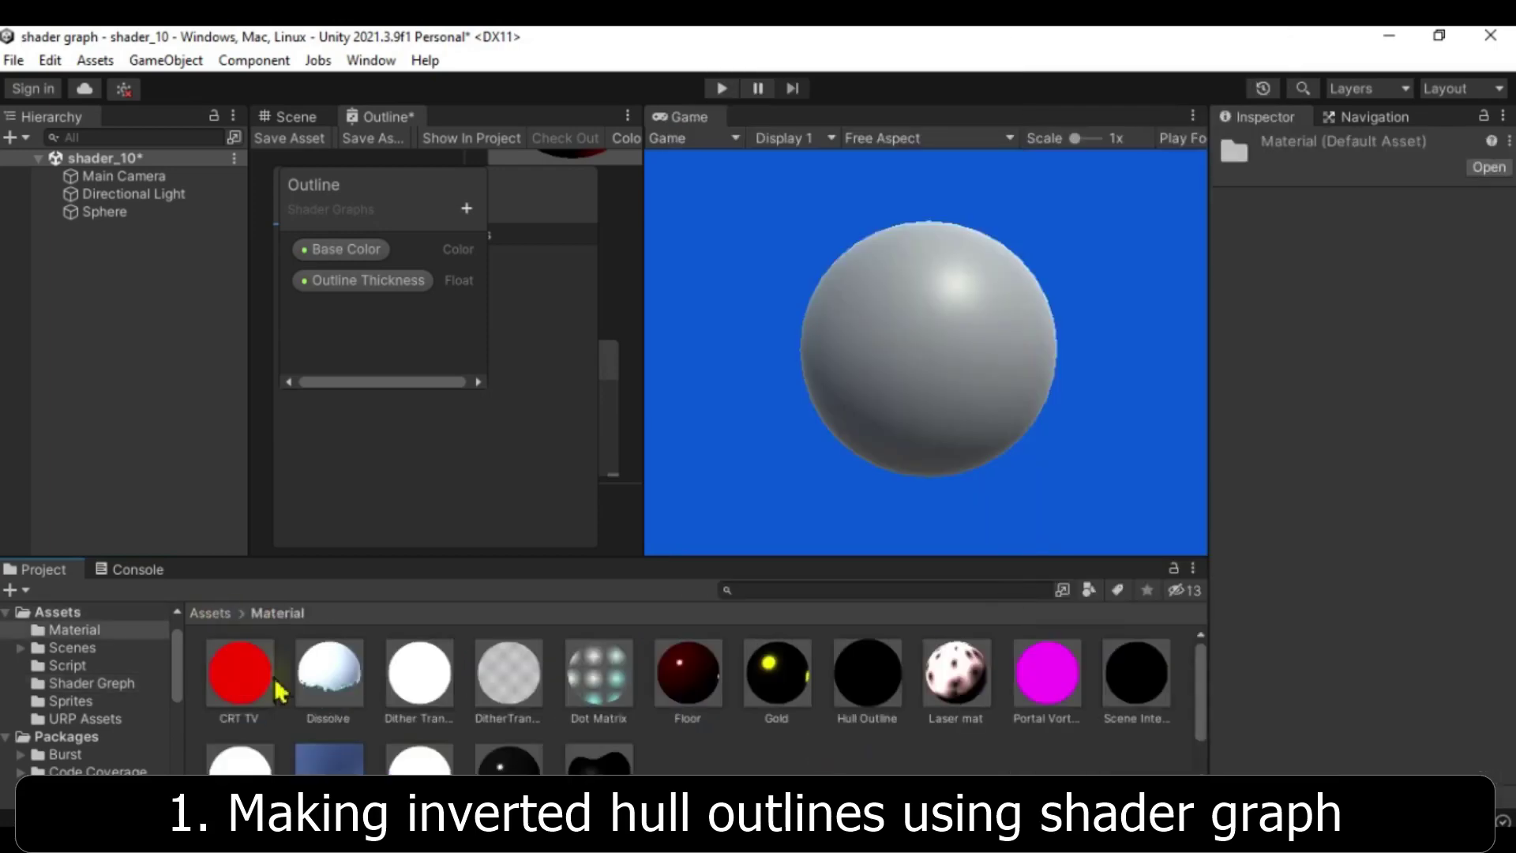
{"action": "left_click", "coordinate": [876, 675]}
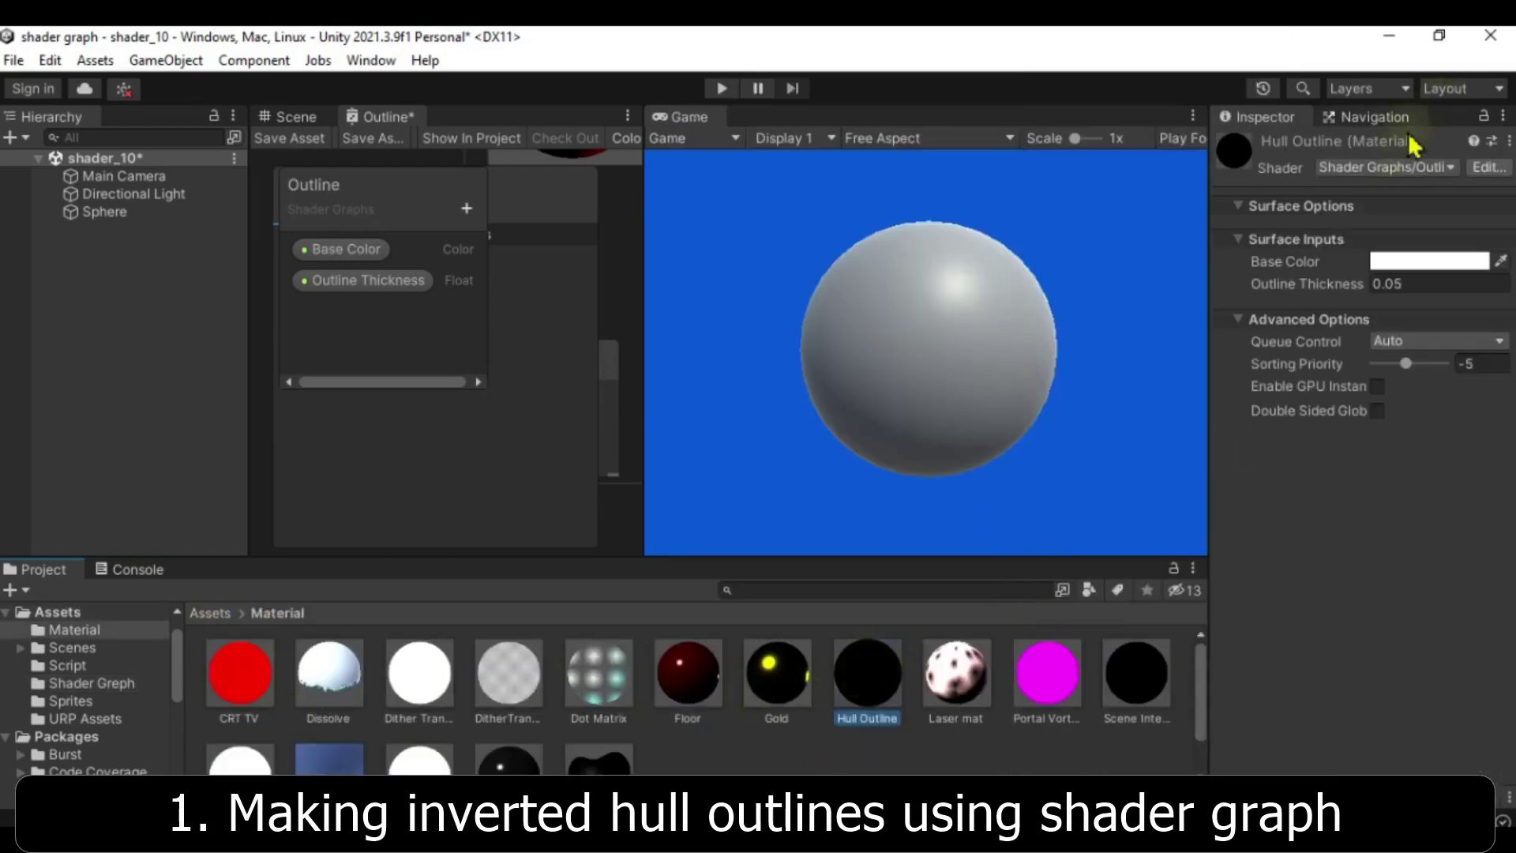
{"action": "left_click", "coordinate": [1401, 168]}
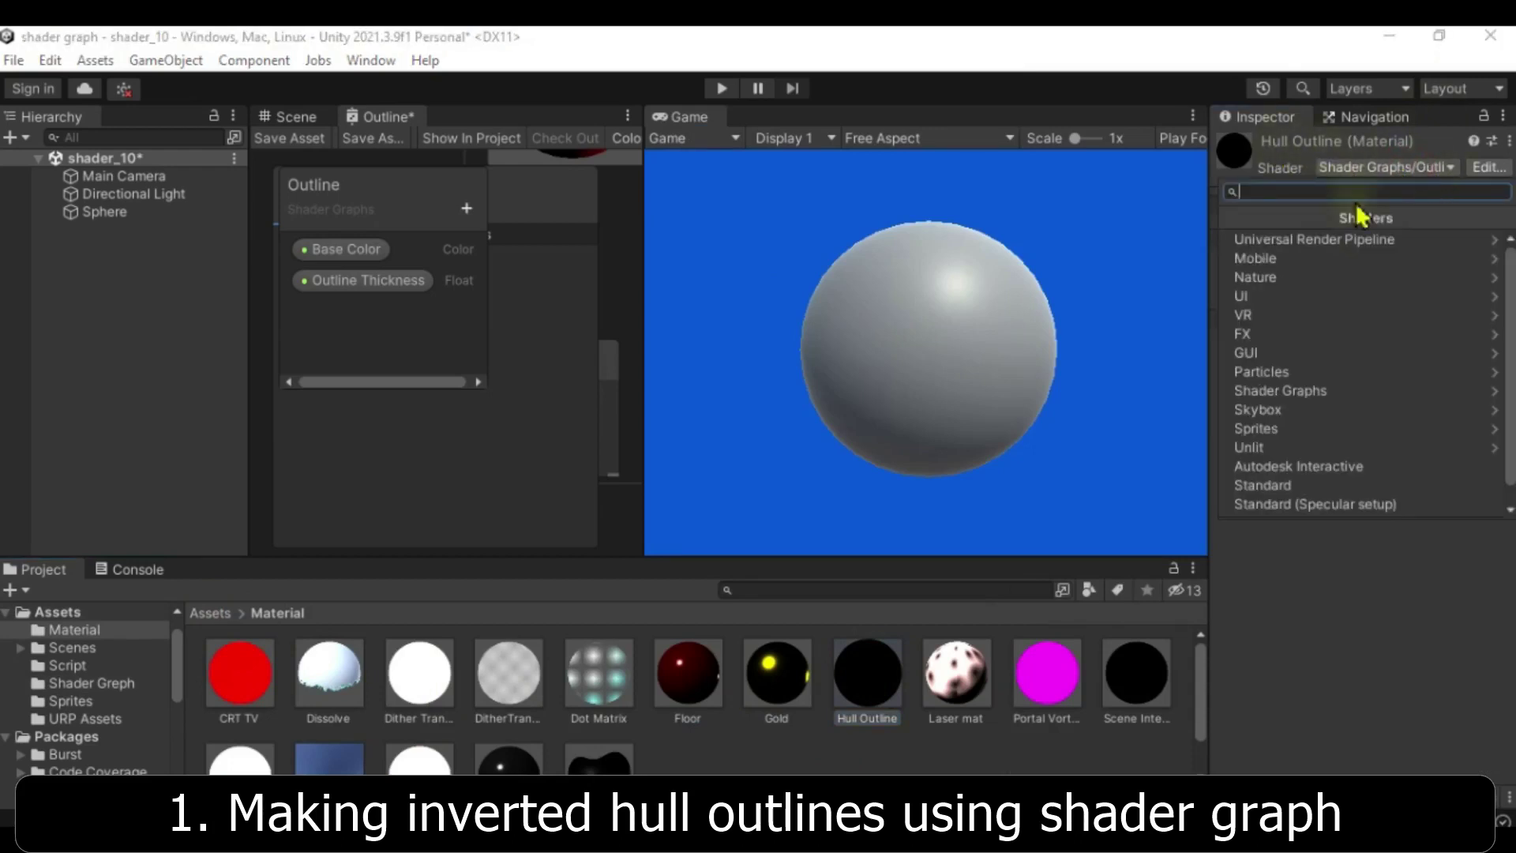
{"action": "left_click", "coordinate": [1405, 649]}
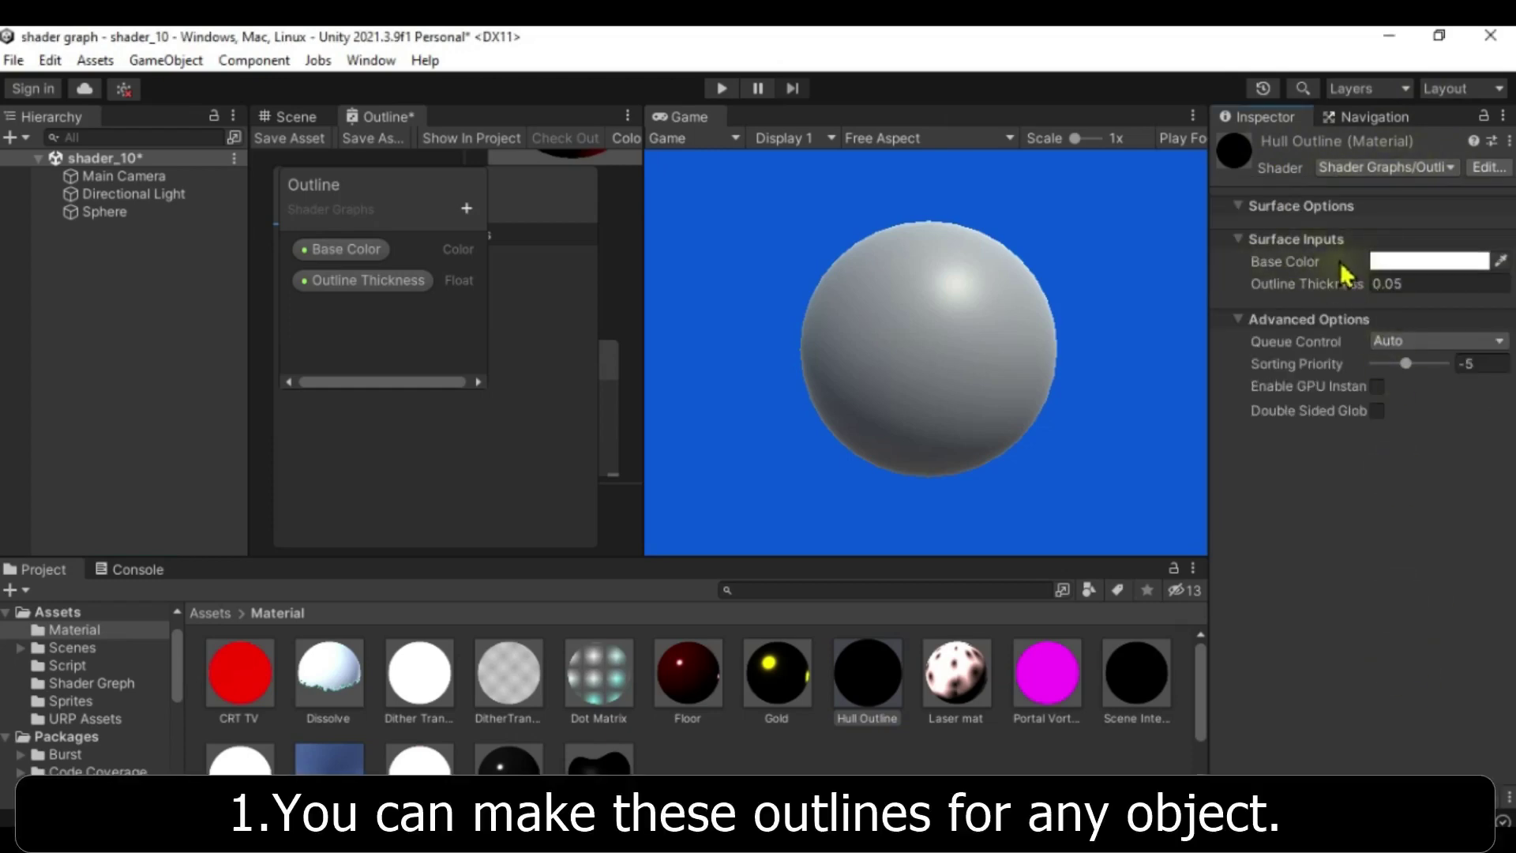
{"action": "left_click", "coordinate": [1422, 338]}
{"action": "left_click", "coordinate": [1400, 364]}
Step: Return to the Scene view and assign the Hull Outline material to the Sphere's second material slot
{"action": "left_click", "coordinate": [296, 116]}
{"action": "left_click", "coordinate": [134, 211]}
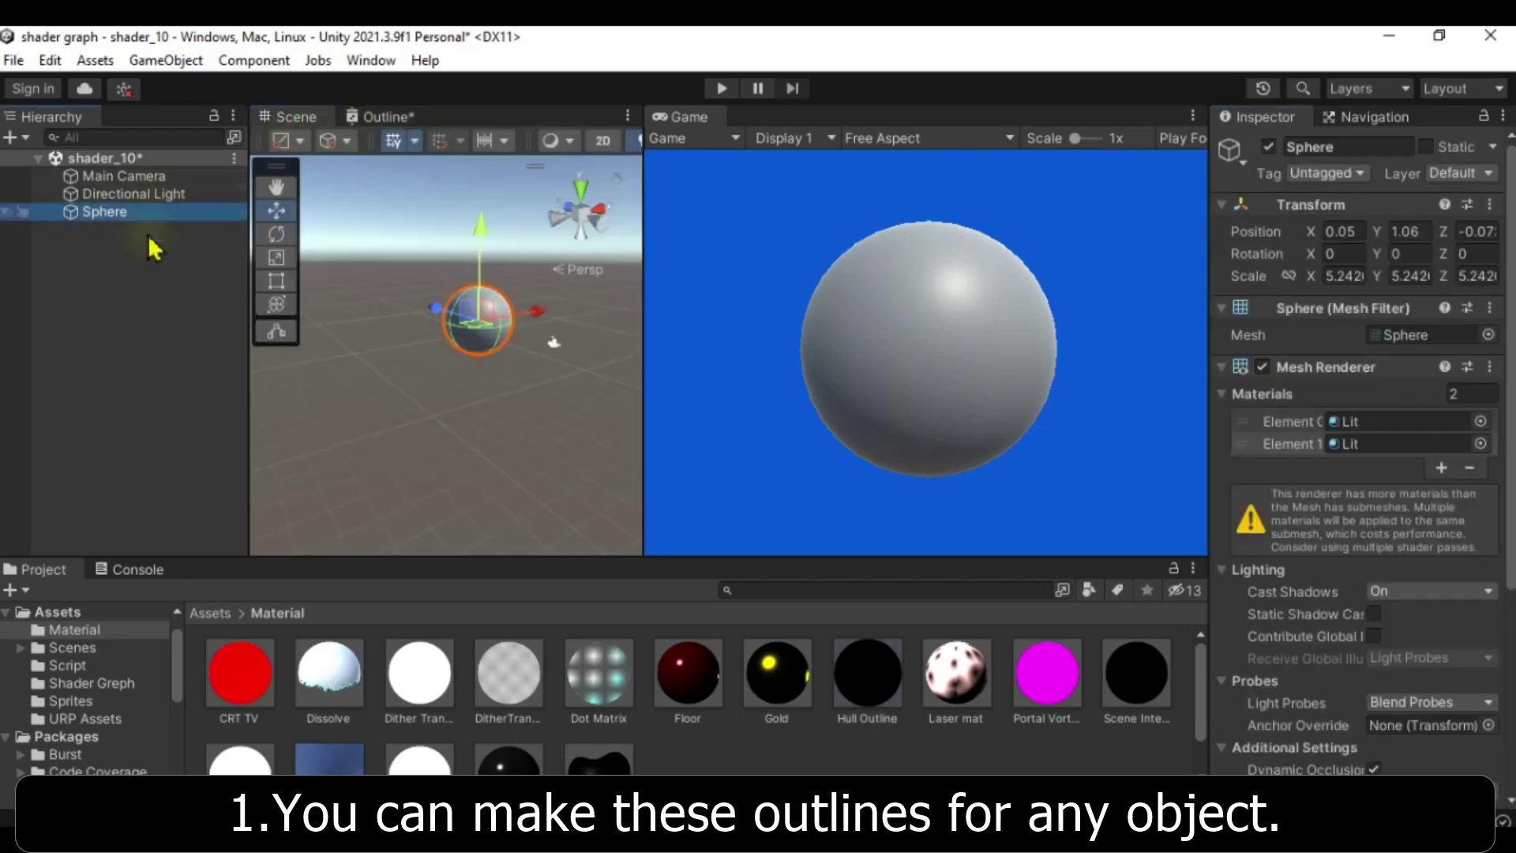
{"action": "scroll", "coordinate": [478, 336], "scroll_direction": "up", "scroll_amount": 3}
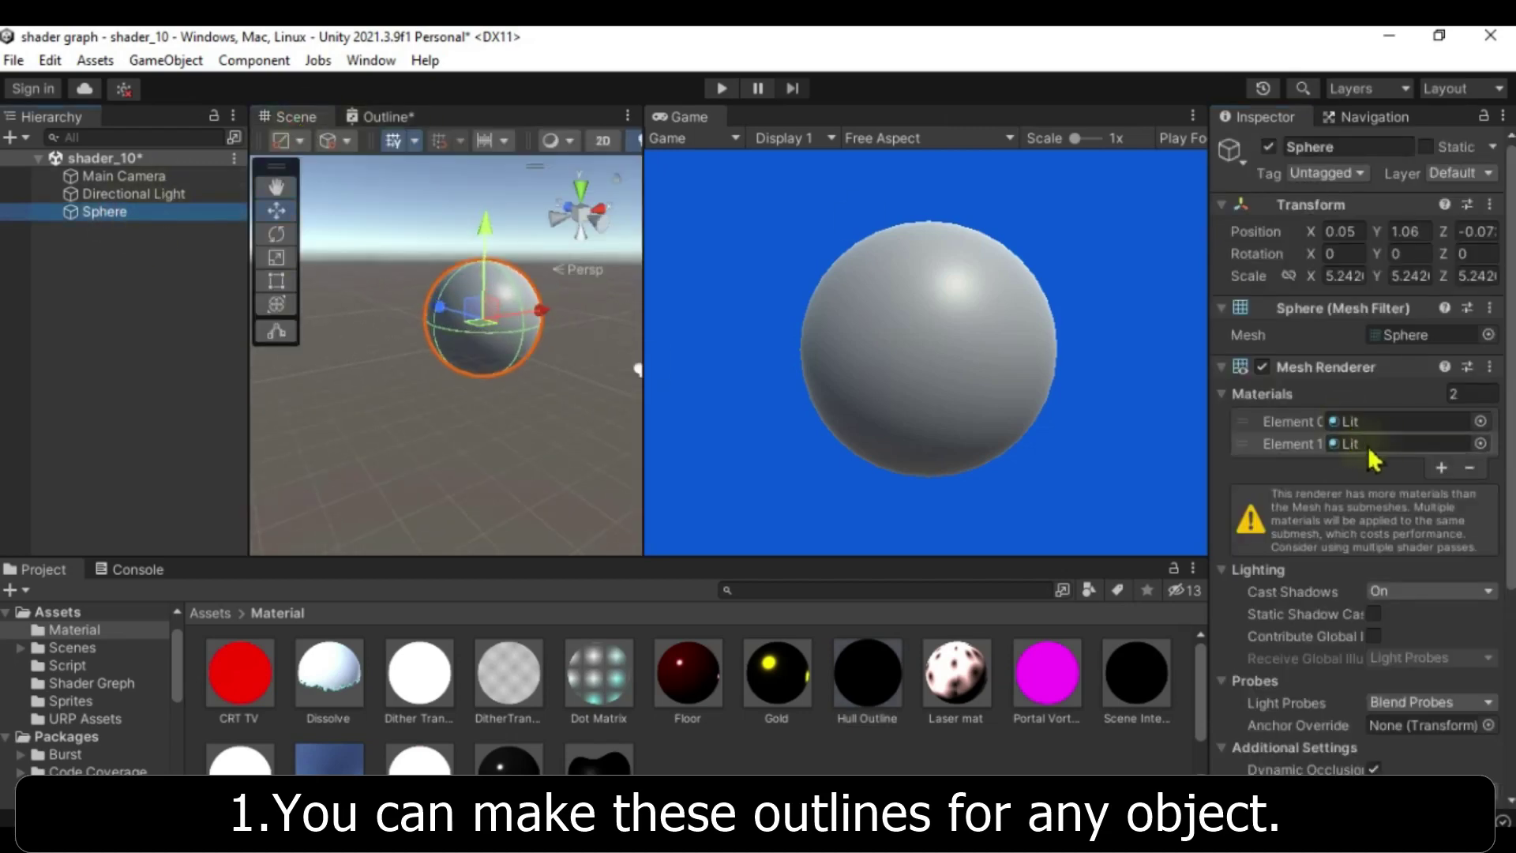
{"action": "left_click_drag", "start_coordinate": [867, 681], "coordinate": [1358, 444]}
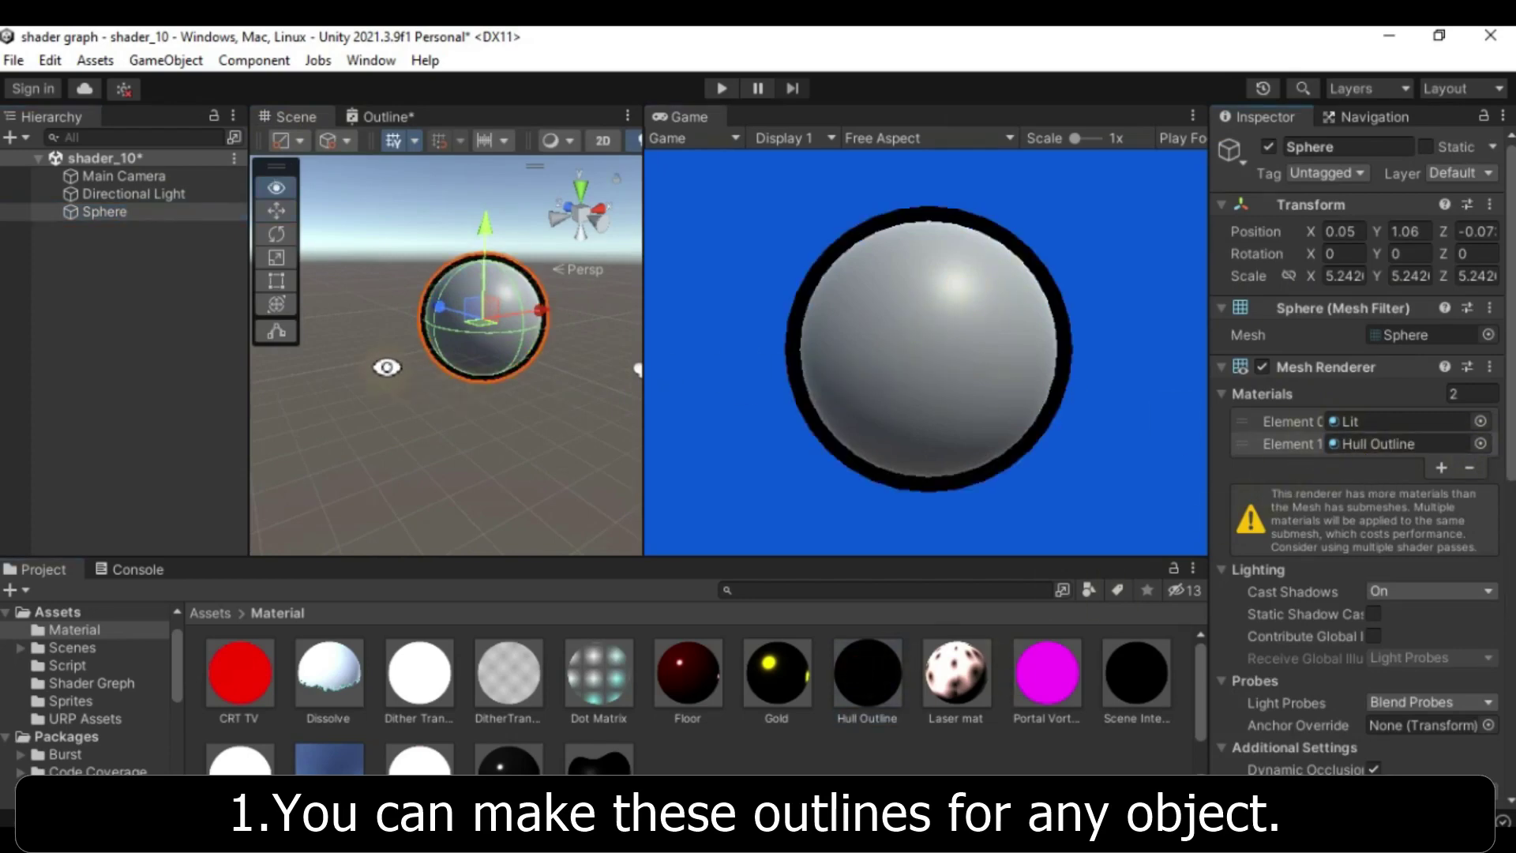
Step: Set the Outline Thickness of the sphere's Hull Outline material to 0.02
{"action": "left_click_drag", "start_coordinate": [387, 367], "coordinate": [570, 269], "text": "alt"}
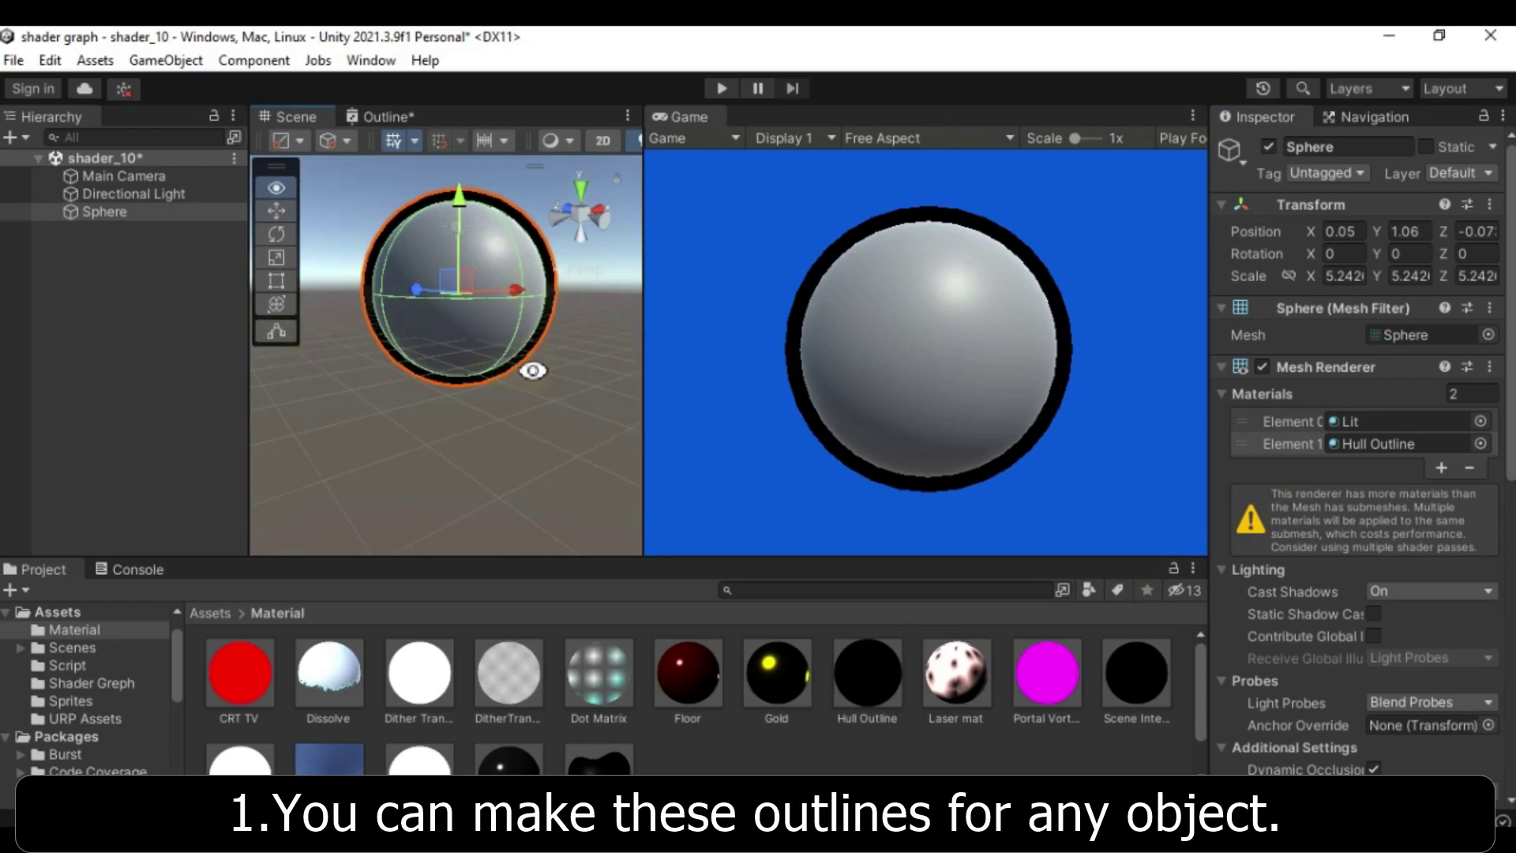
{"action": "left_click_drag", "start_coordinate": [533, 370], "coordinate": [602, 356], "text": "alt"}
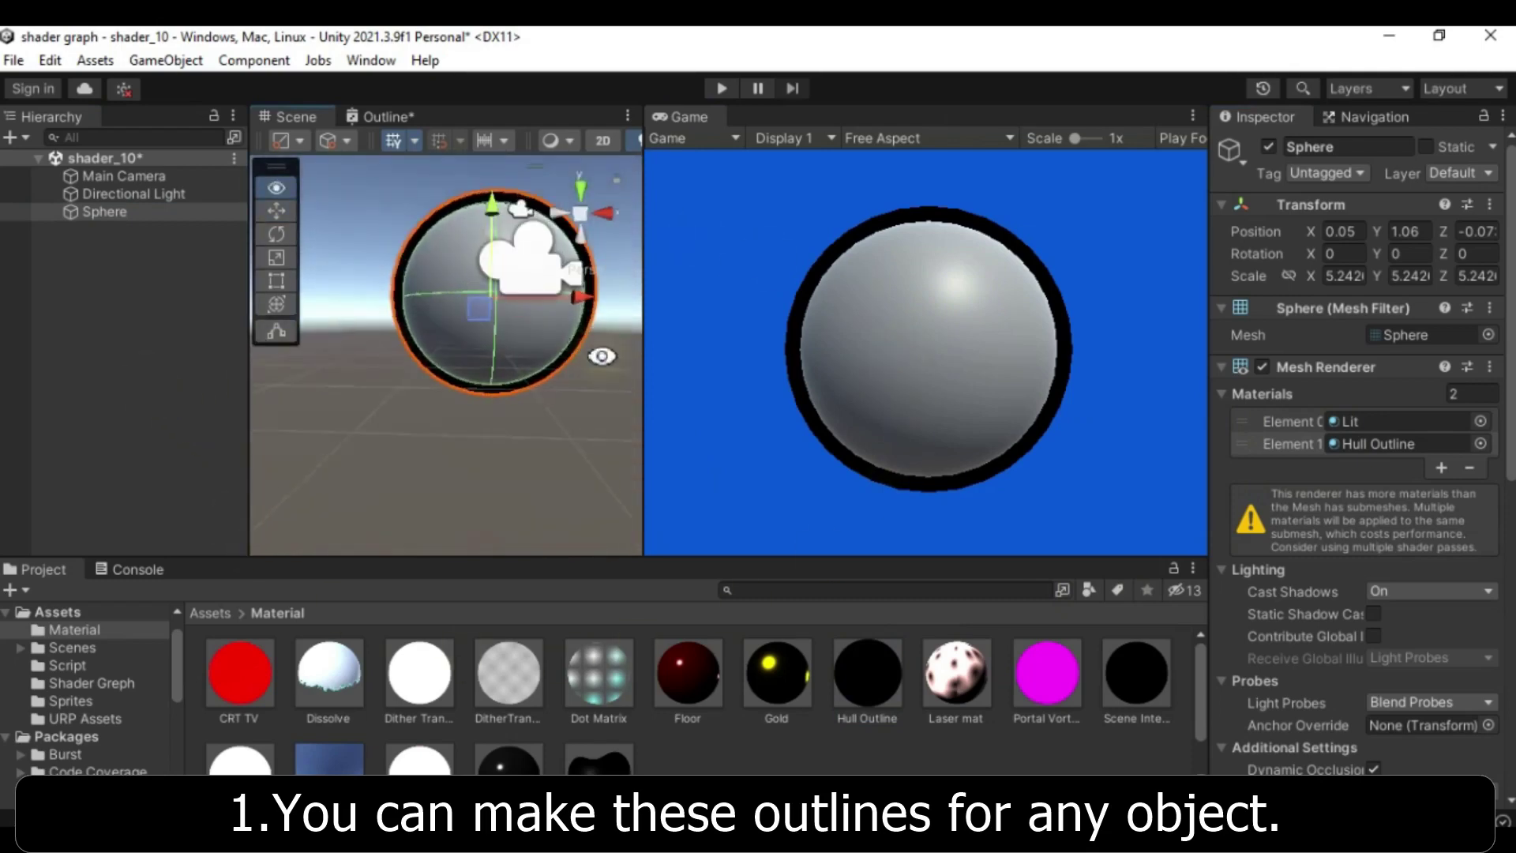
{"action": "scroll", "coordinate": [1402, 470], "scroll_direction": "down", "scroll_amount": 10}
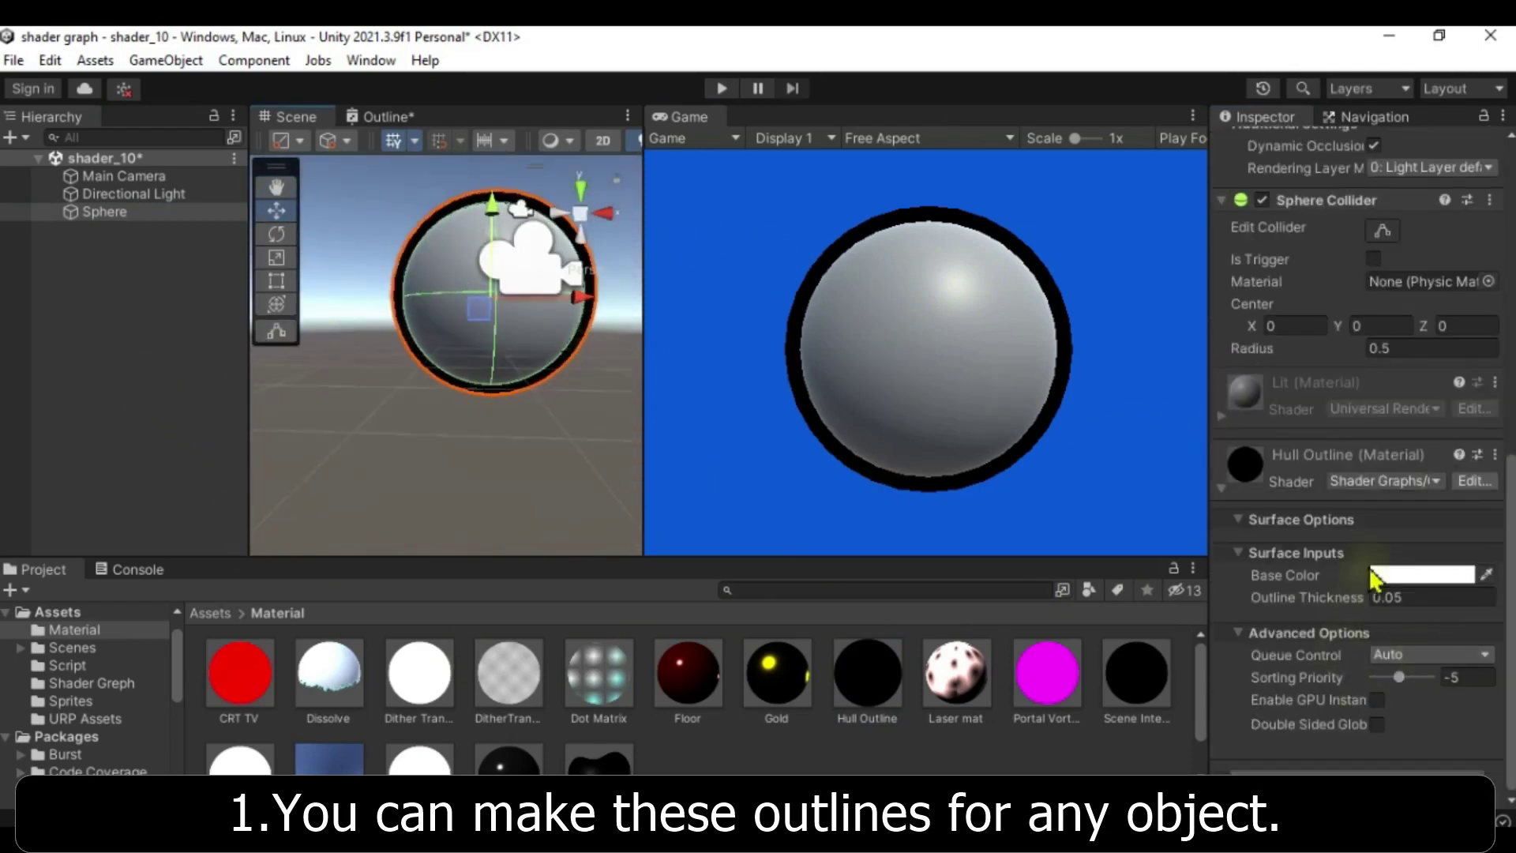
{"action": "mouse_move", "coordinate": [1364, 600]}
{"action": "left_mouse_down"}
{"action": "mouse_move", "coordinate": [1381, 598]}
{"action": "mouse_move", "coordinate": [1314, 600]}
{"action": "mouse_move", "coordinate": [1389, 598]}
{"action": "left_mouse_up"}
{"action": "left_click", "coordinate": [1402, 599]}
{"action": "key", "text": "BackSpace"}
{"action": "type", "text": "1"}
{"action": "type", "text": "02"}
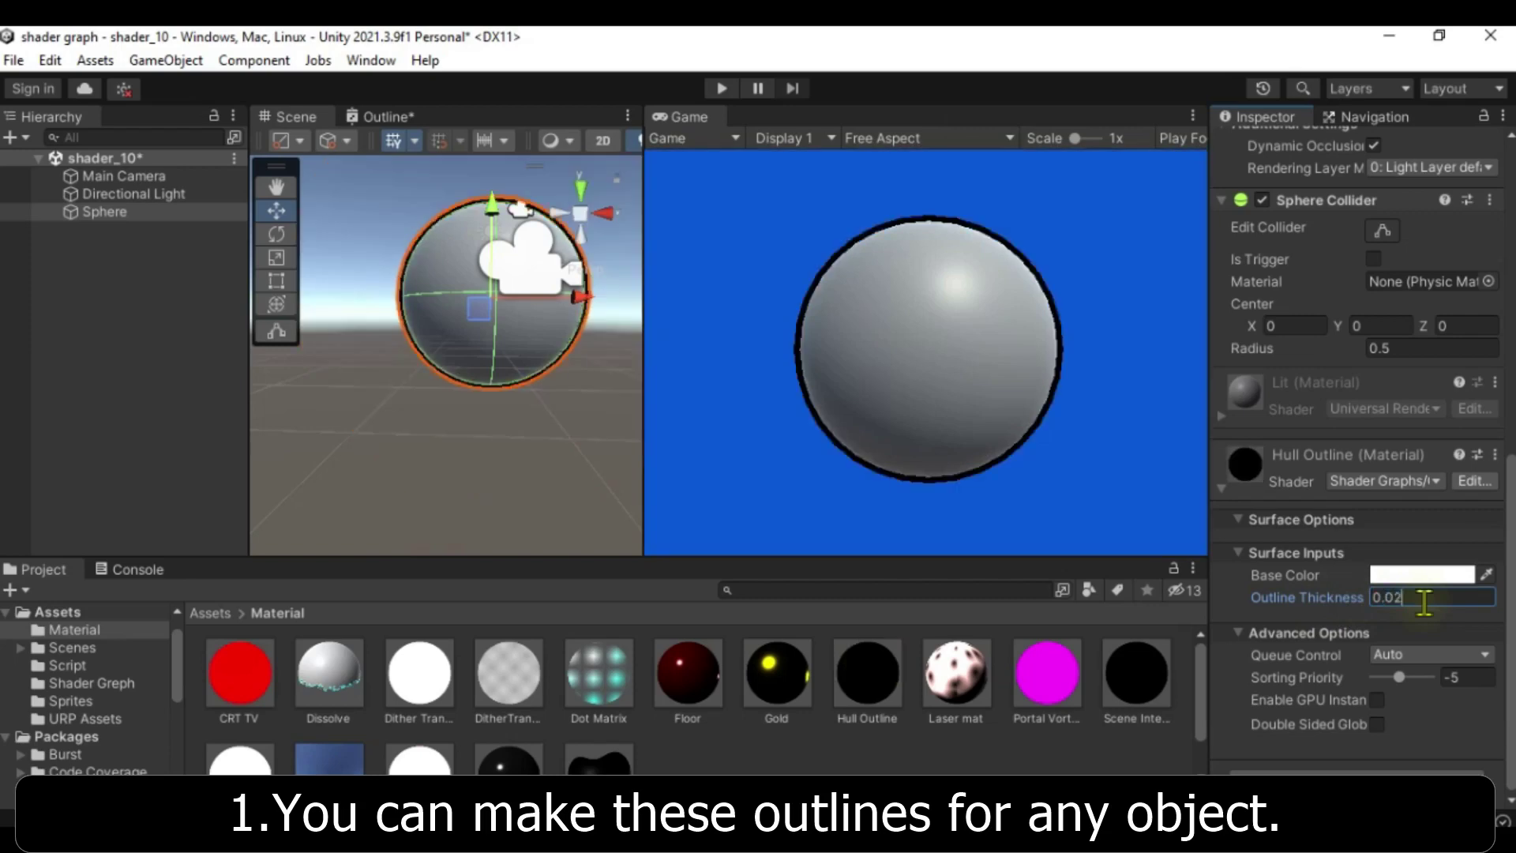
Step: Change the Hull Outline material's Base Color to dark red
{"action": "left_click", "coordinate": [1377, 571]}
{"action": "left_click_drag", "start_coordinate": [1398, 442], "coordinate": [1433, 455]}
{"action": "left_click", "coordinate": [1496, 280]}
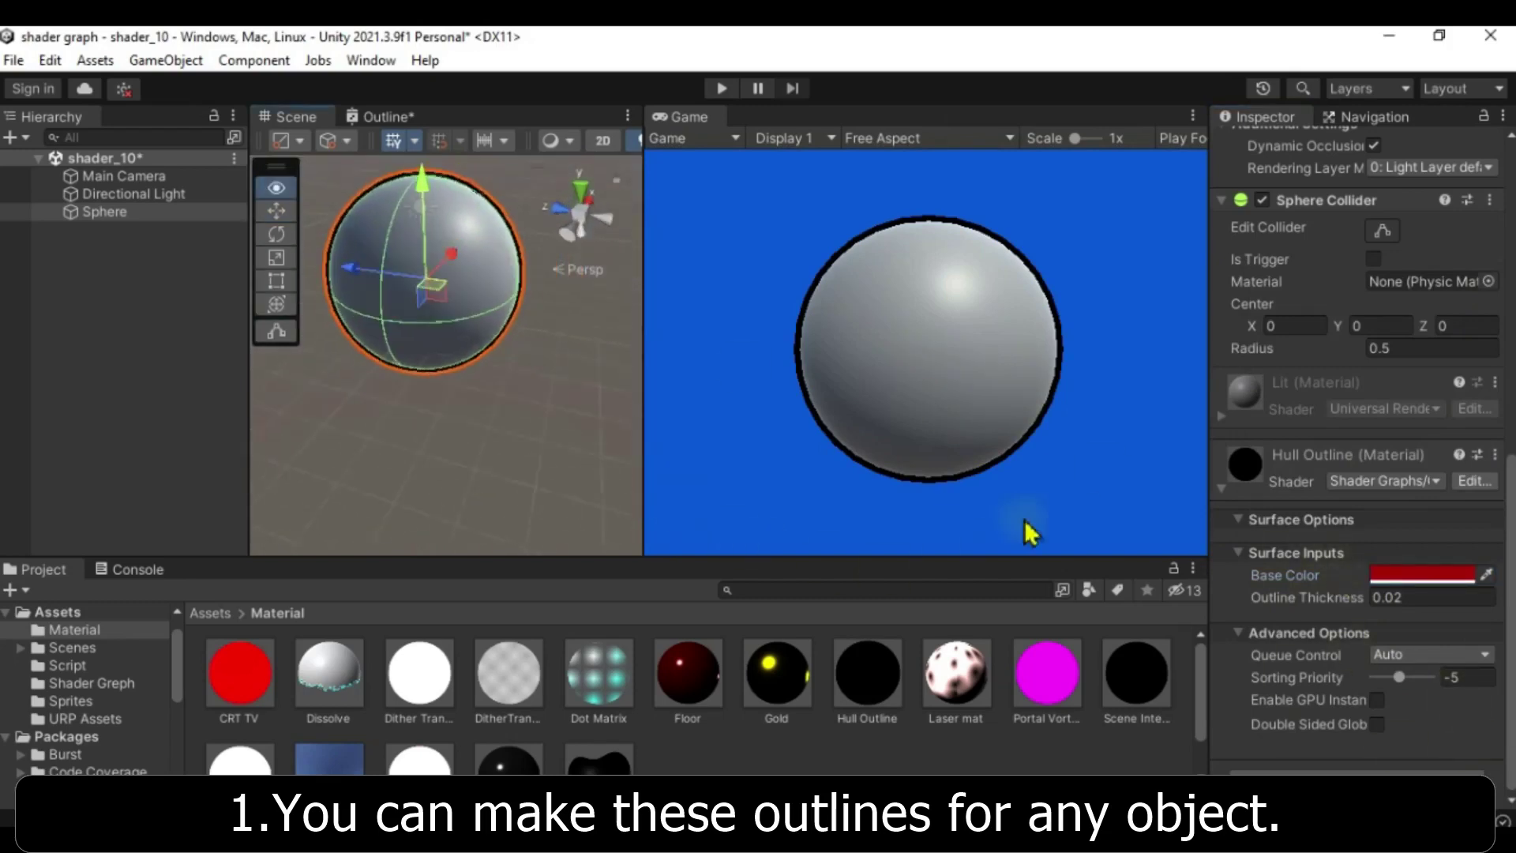
{"action": "scroll", "coordinate": [1391, 446], "scroll_direction": "up", "scroll_amount": 3}
{"action": "scroll", "coordinate": [1391, 446], "scroll_direction": "up", "scroll_amount": 6}
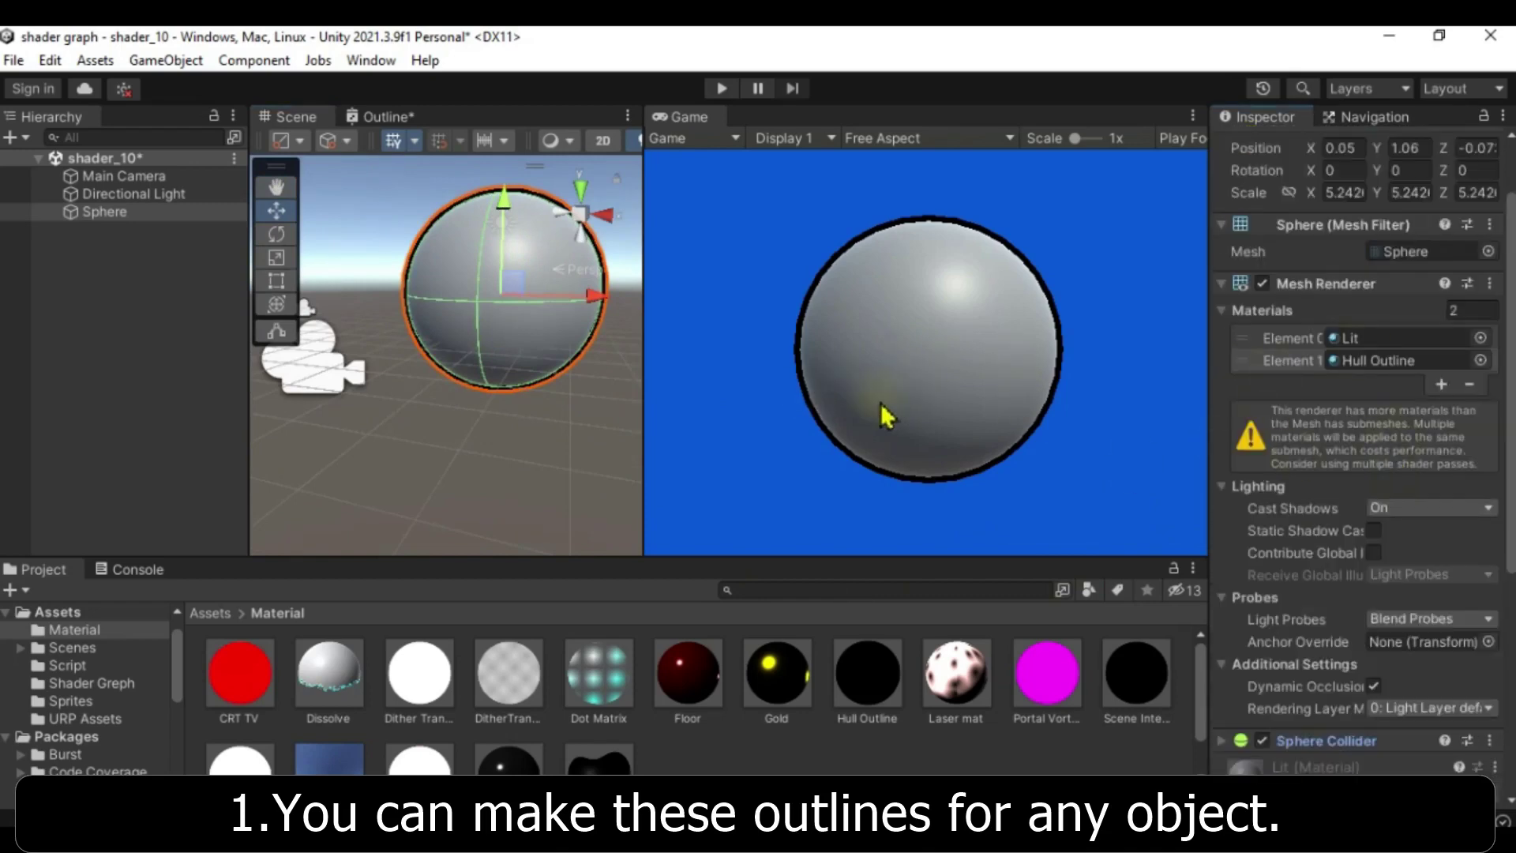
{"action": "scroll", "coordinate": [1487, 574], "scroll_direction": "down", "scroll_amount": 6}
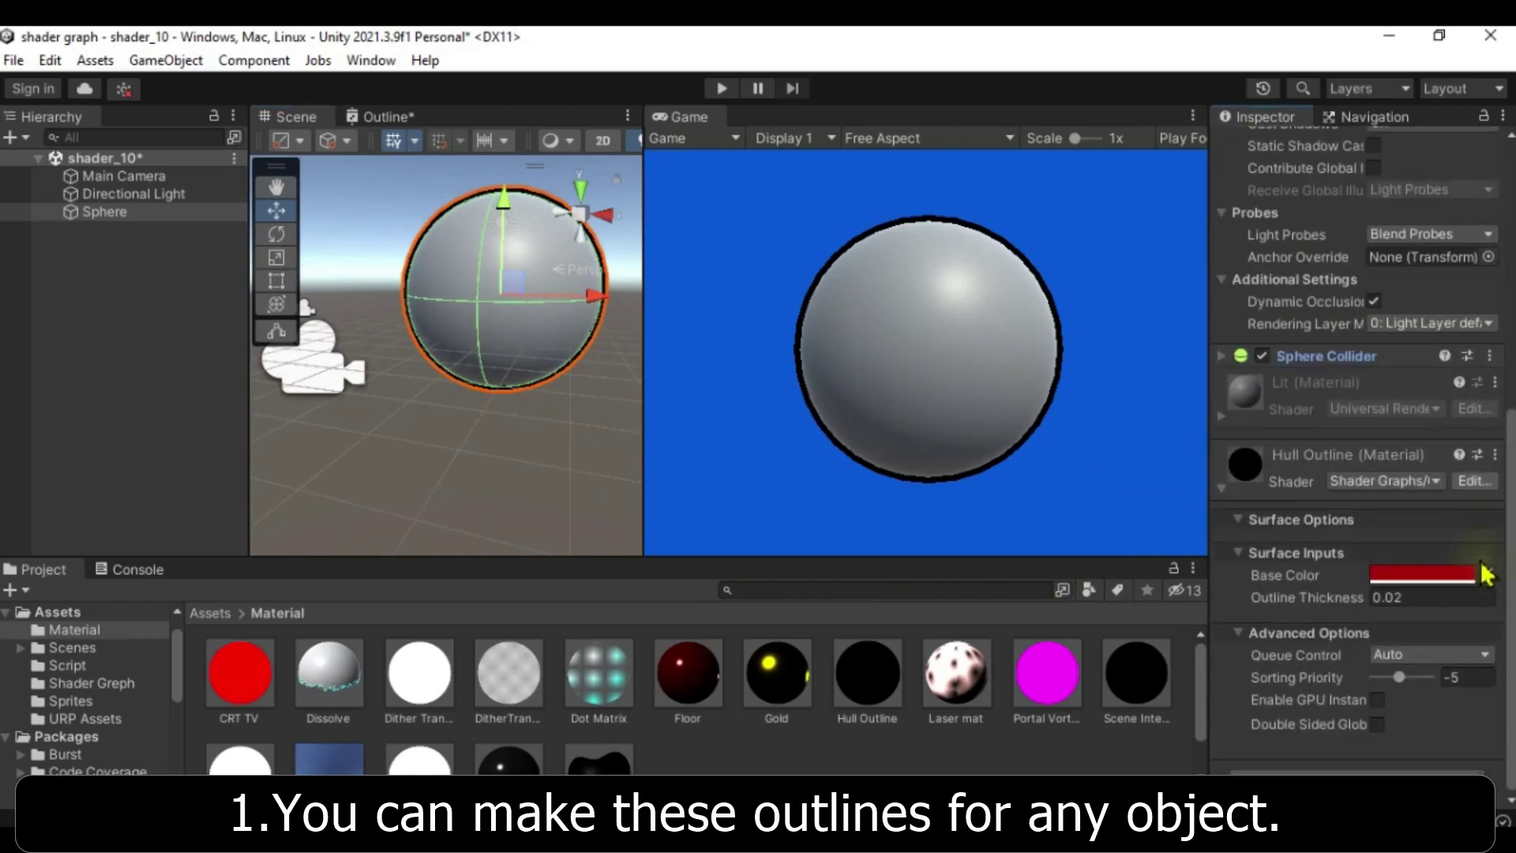
Step: Rename the Sphere object as 1-Hull Outline
{"action": "left_click", "coordinate": [115, 212]}
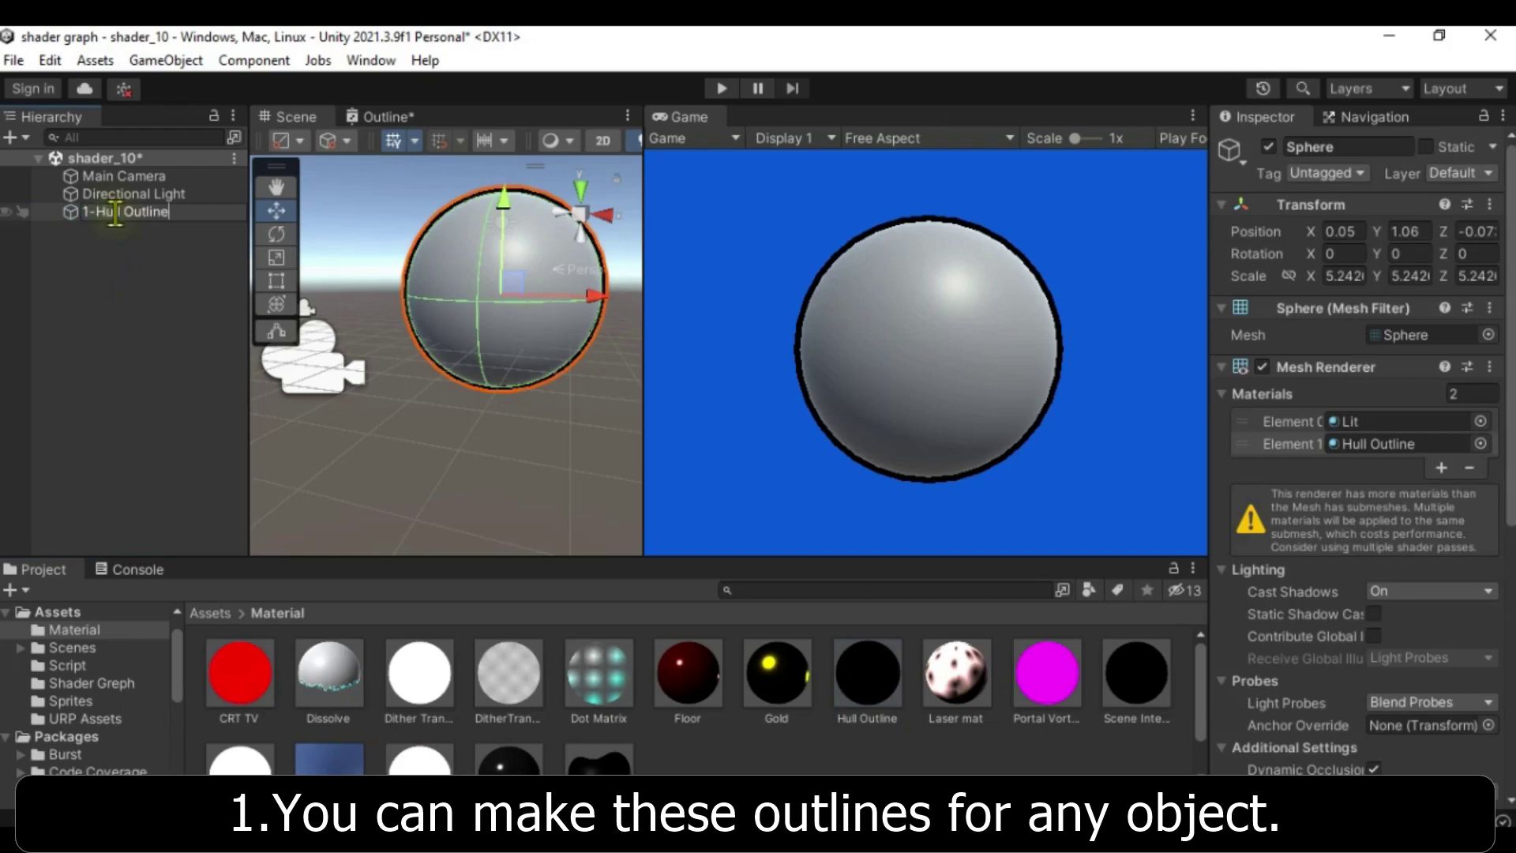
{"action": "type", "text": "1-Hull Outline"}
{"action": "left_click", "coordinate": [145, 291]}
Step: Duplicate the 1-Hull Outline sphere and deactivate the original object
{"action": "left_click", "coordinate": [134, 216]}
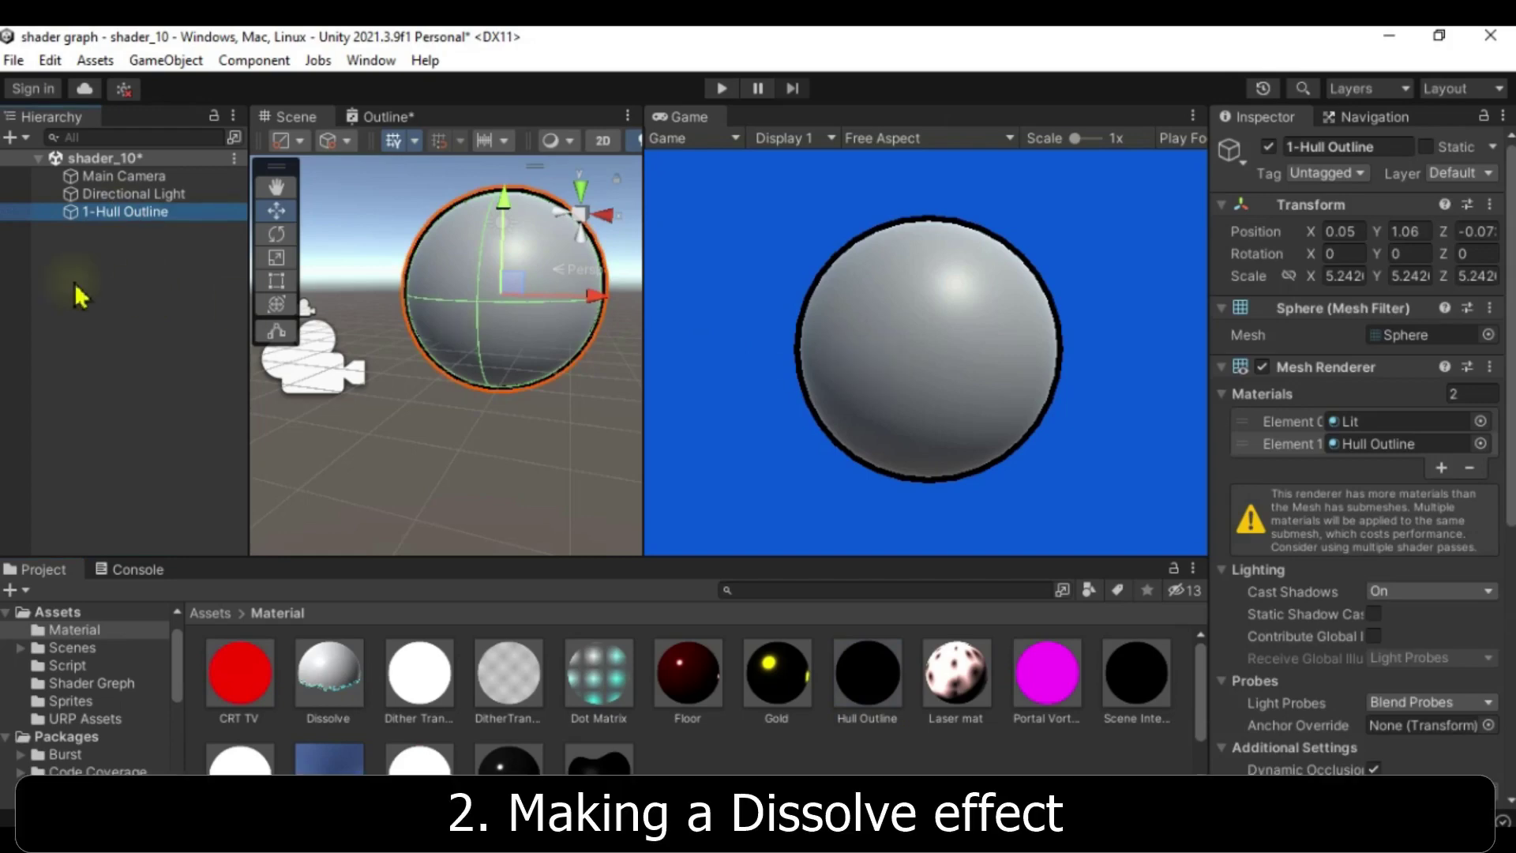
{"action": "key", "text": "ctrl+d"}
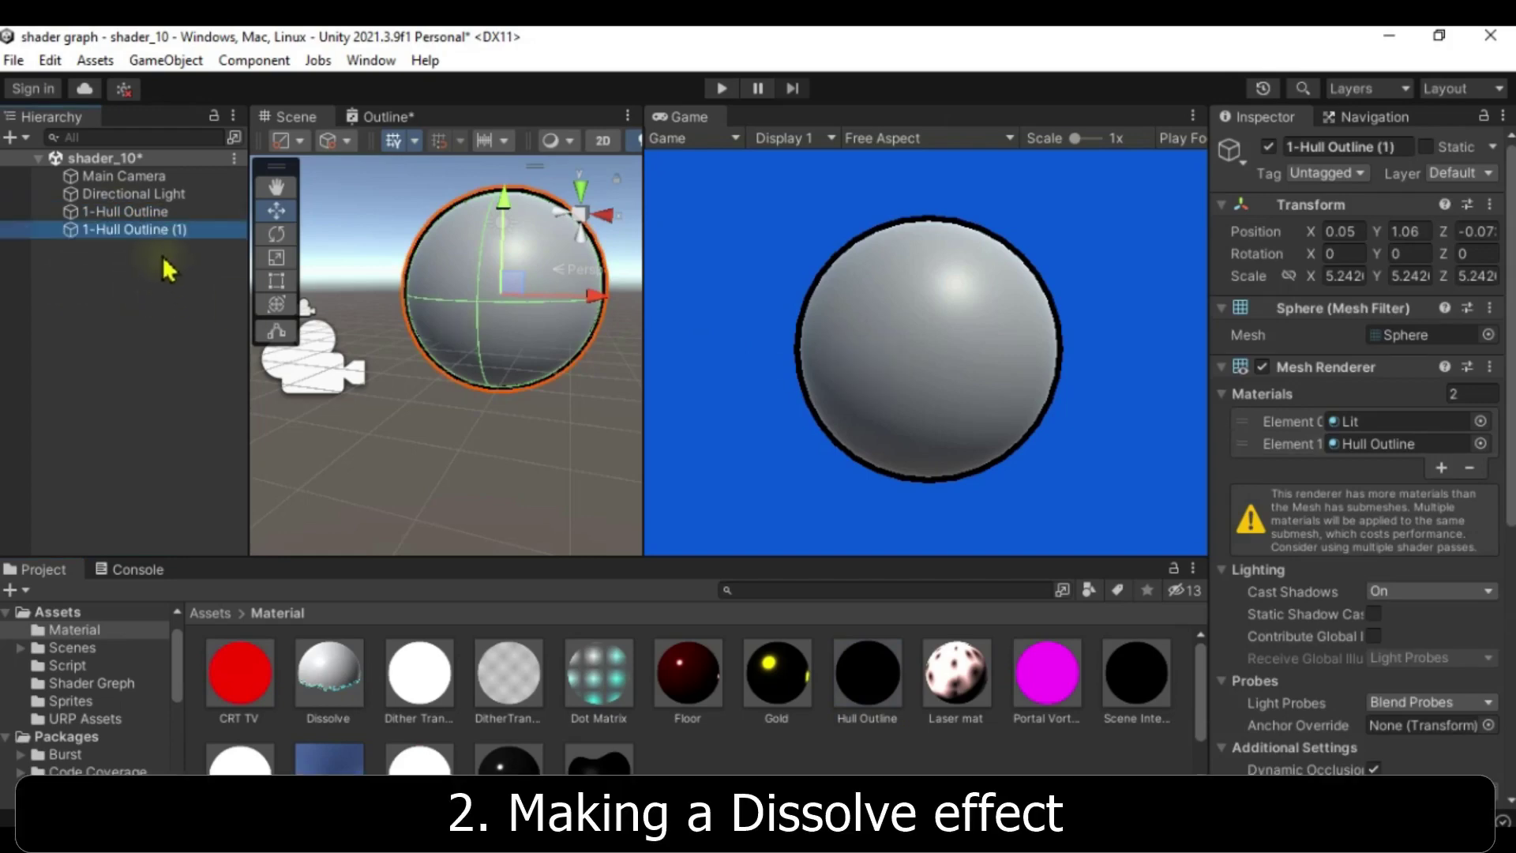
{"action": "left_click", "coordinate": [147, 214]}
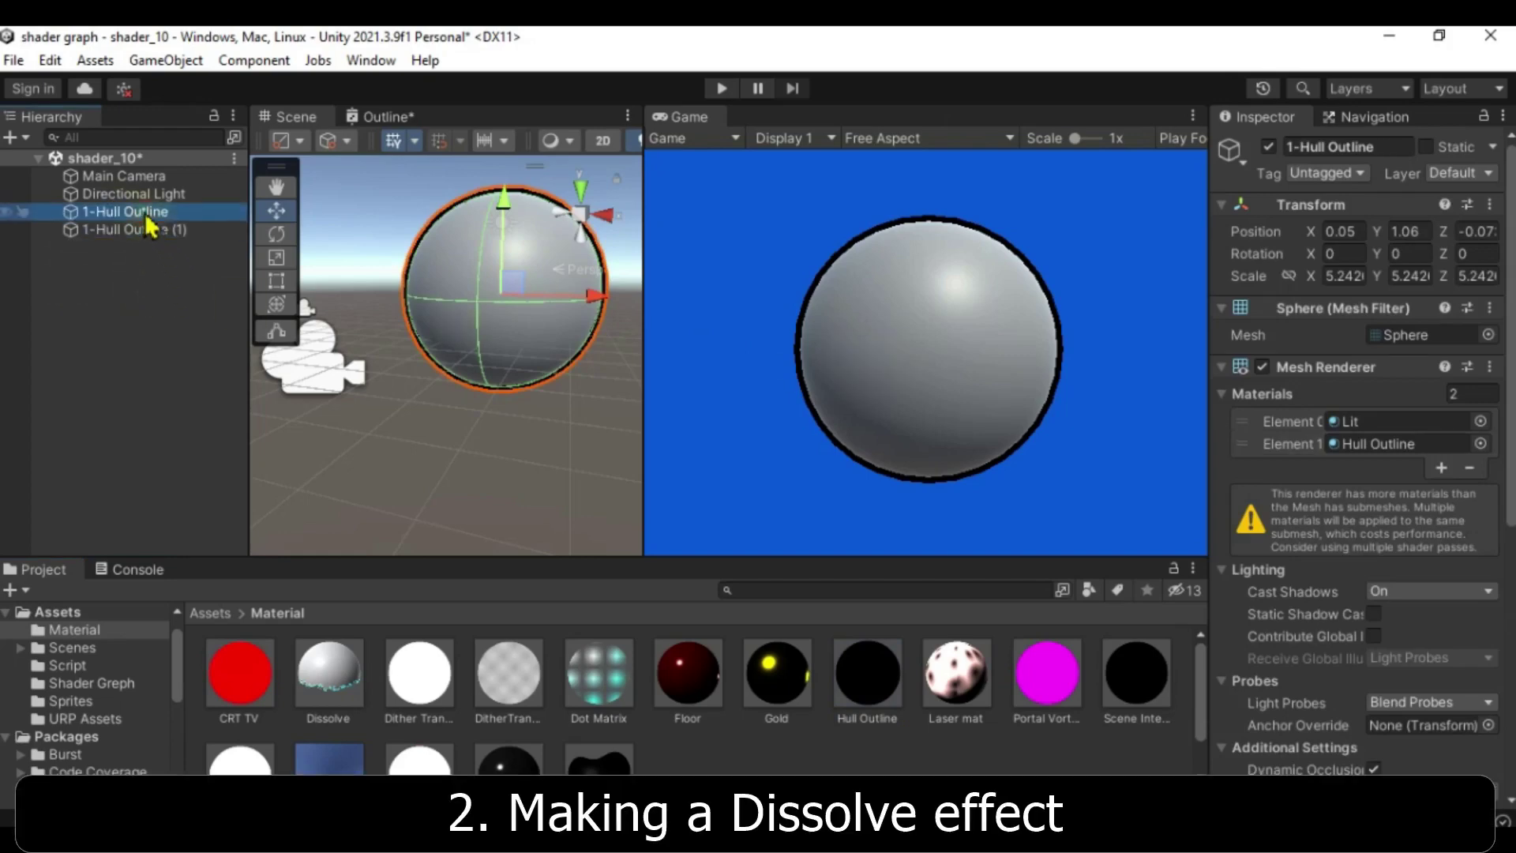
{"action": "left_click", "coordinate": [1268, 147]}
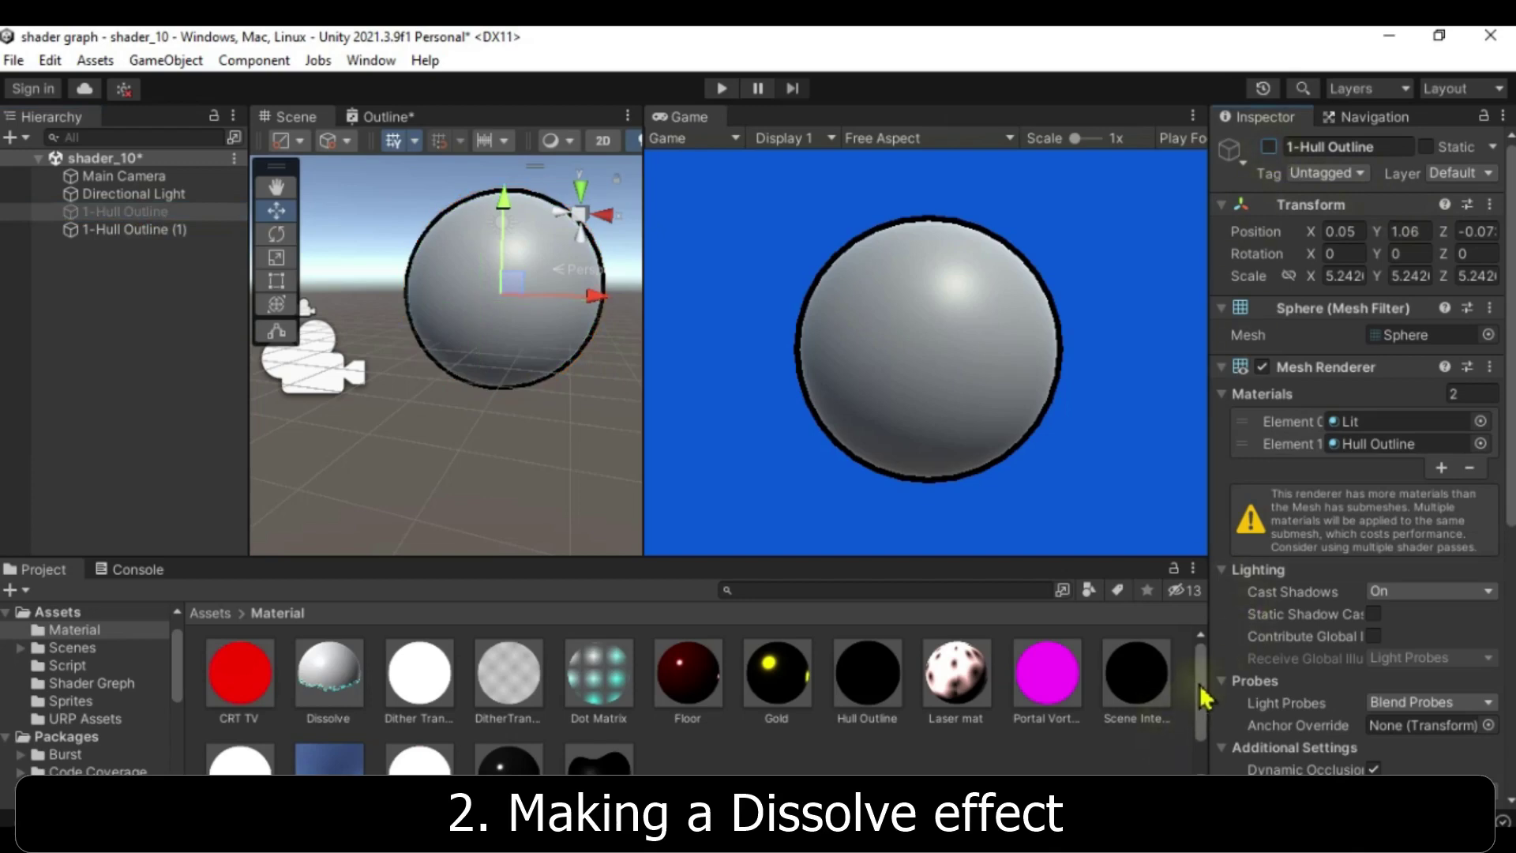
Step: Look at the Dissolve material's properties and rename the duplicated sphere as 1-Dissolve
{"action": "left_click_drag", "start_coordinate": [1205, 679], "coordinate": [1212, 679]}
{"action": "left_click", "coordinate": [332, 714]}
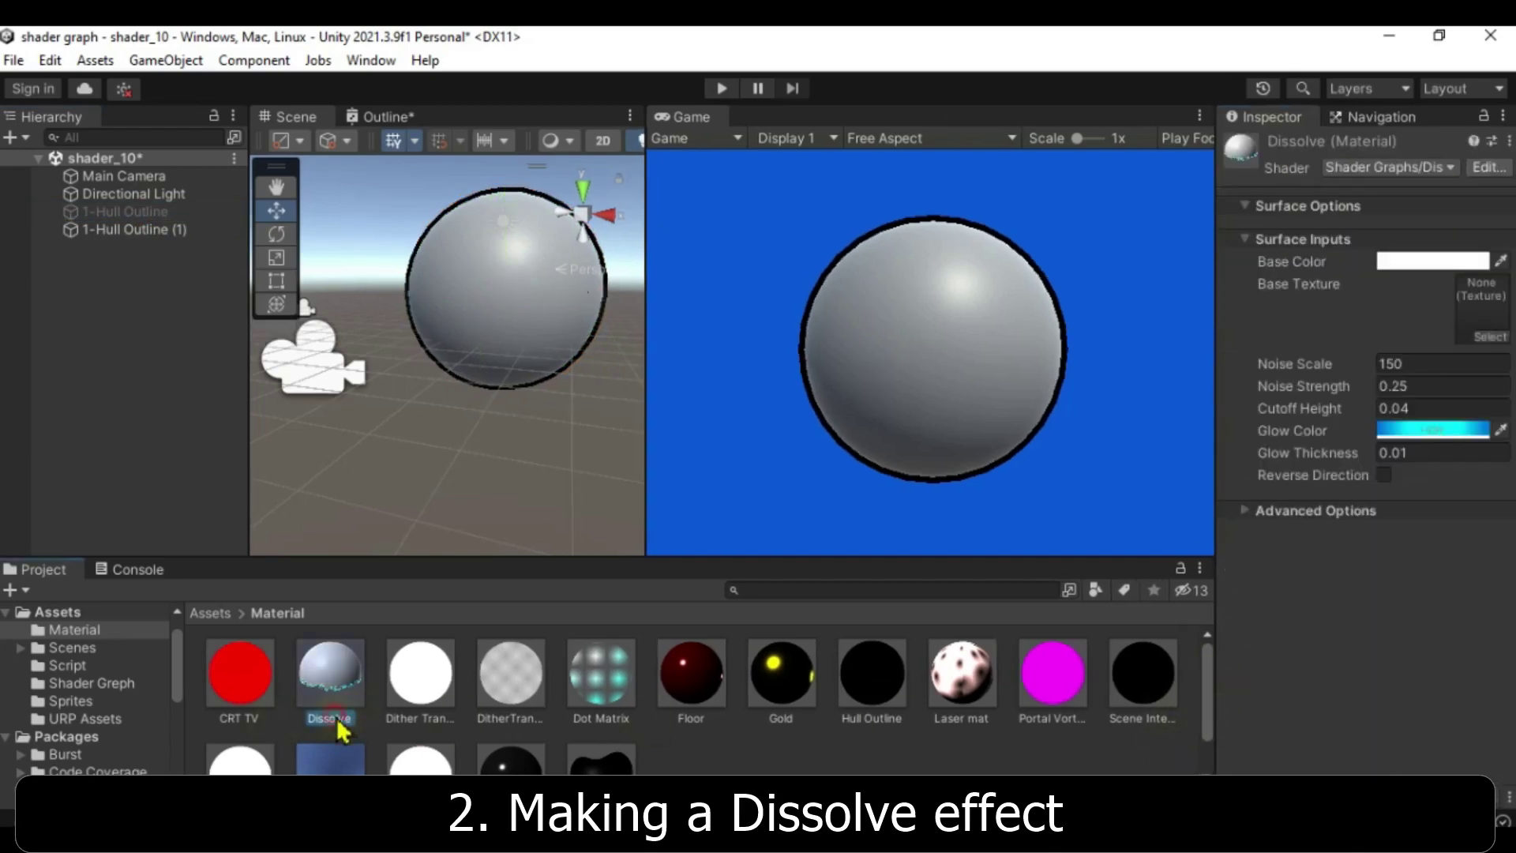
{"action": "left_click", "coordinate": [126, 229]}
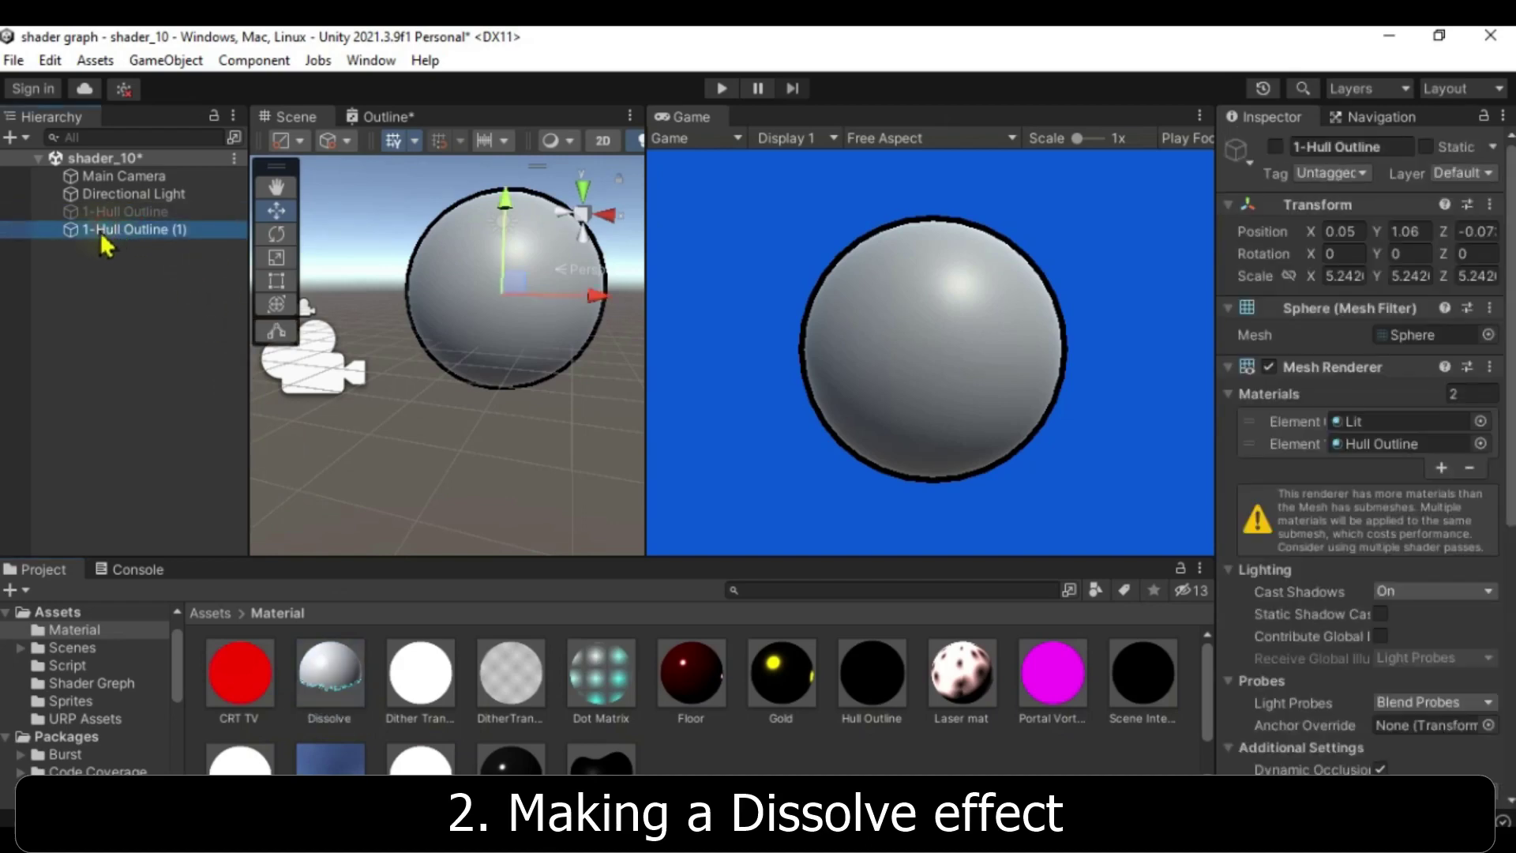
{"action": "key", "text": "F2"}
{"action": "type", "text": "1-Dissolve"}
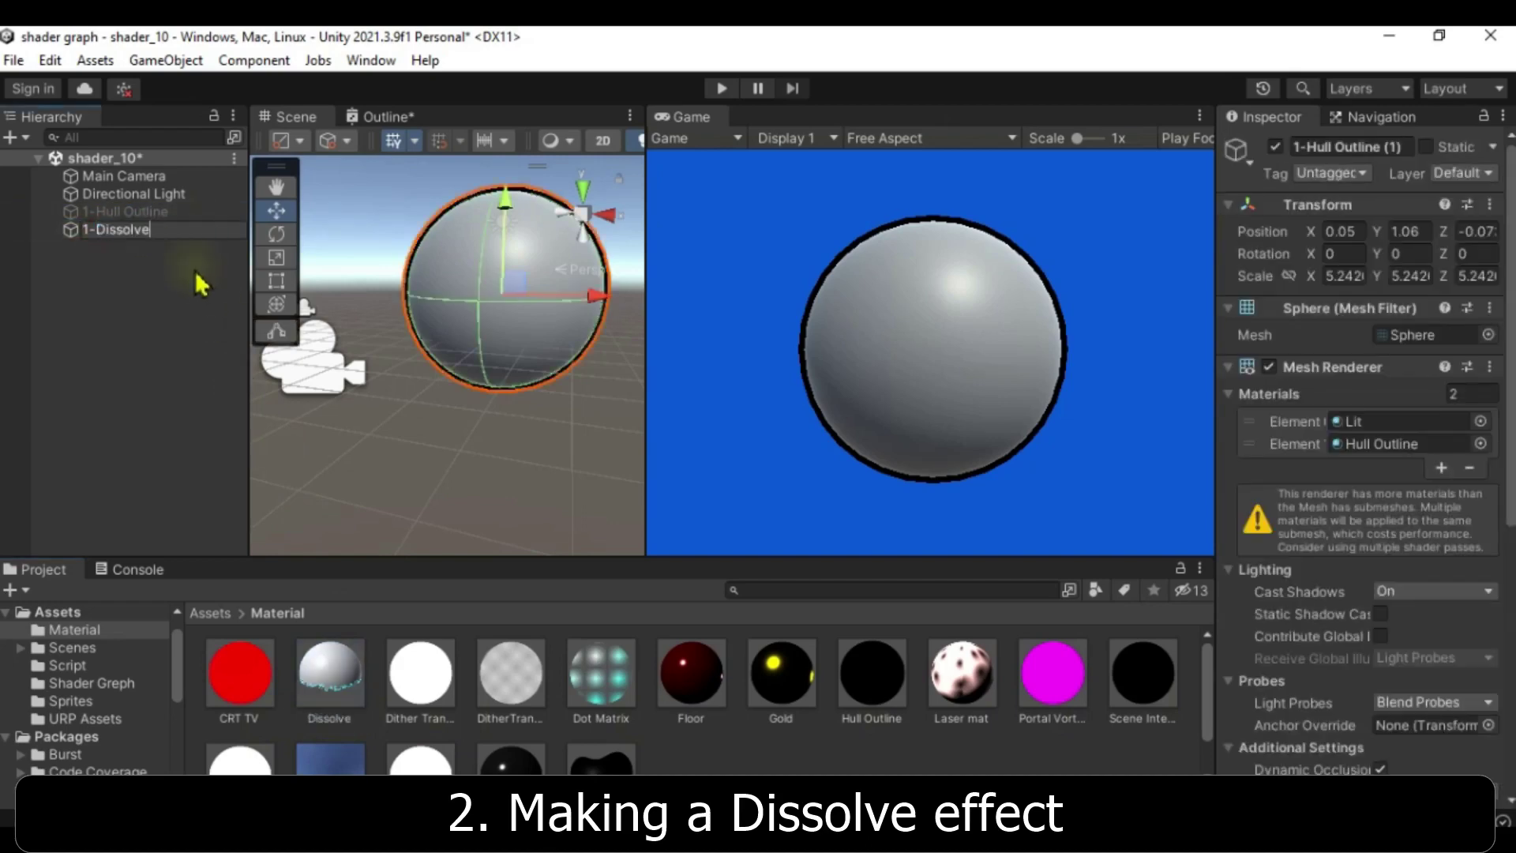
{"action": "left_click", "coordinate": [182, 315]}
Step: Replace Hull Outline with the Dissolve material in the second material slot of the 1-Dissolve sphere
{"action": "left_click", "coordinate": [138, 230]}
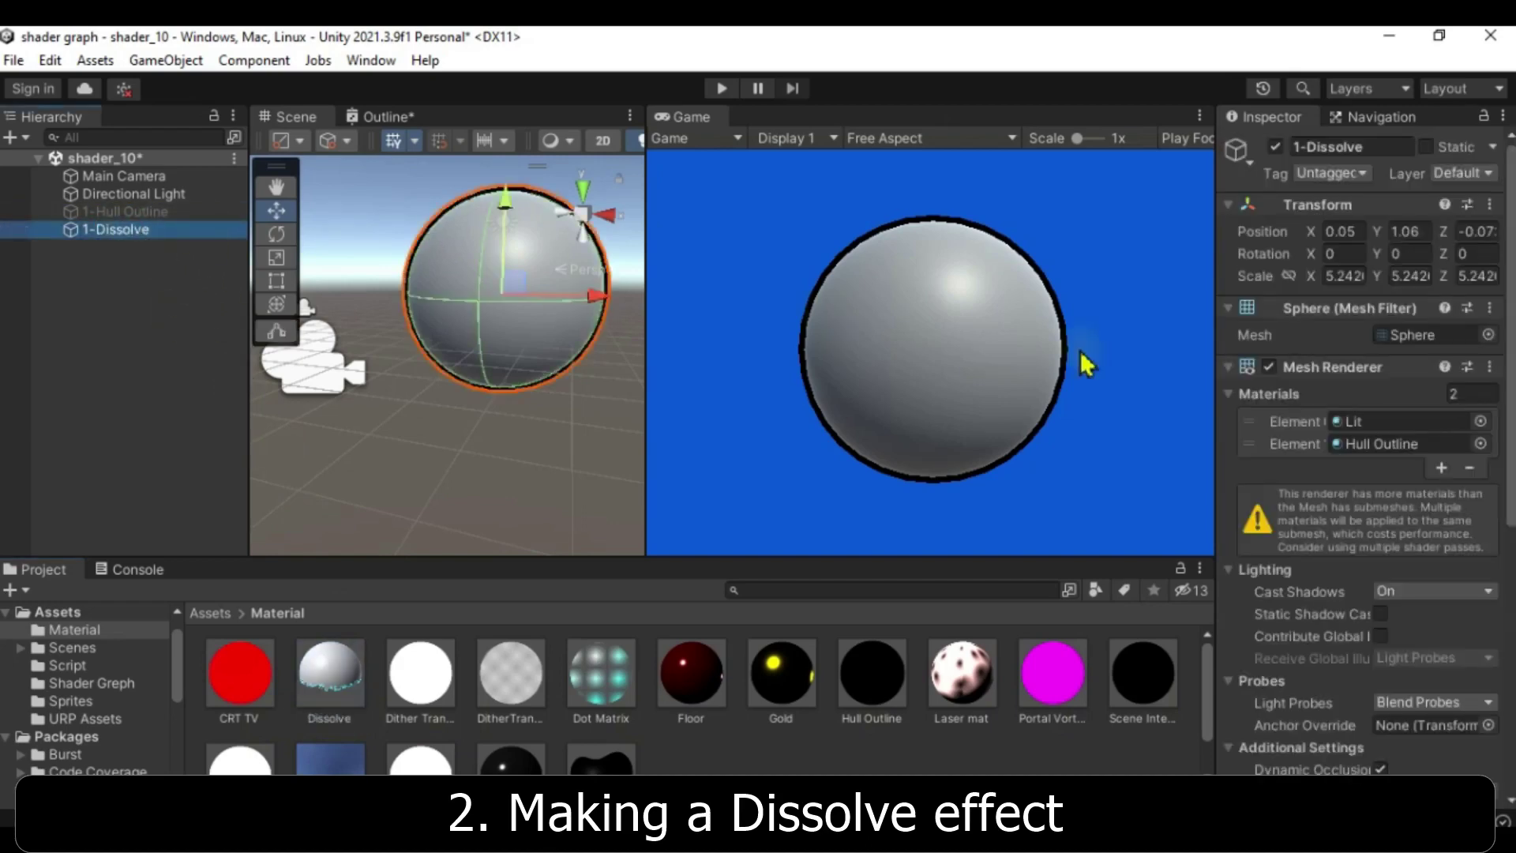
{"action": "left_click_drag", "start_coordinate": [329, 673], "coordinate": [1480, 455]}
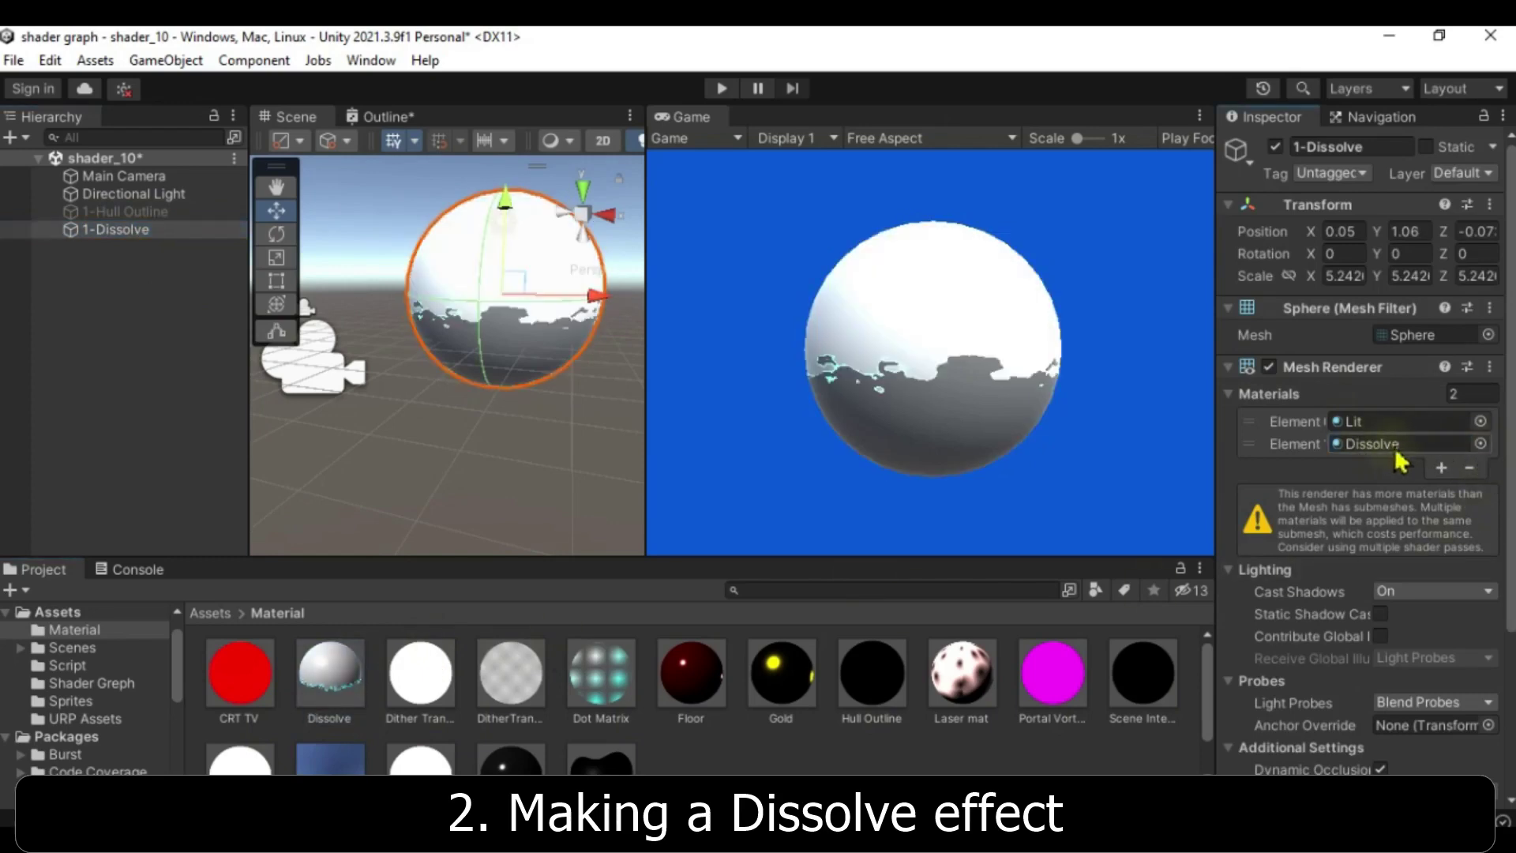
{"action": "left_click", "coordinate": [1352, 447]}
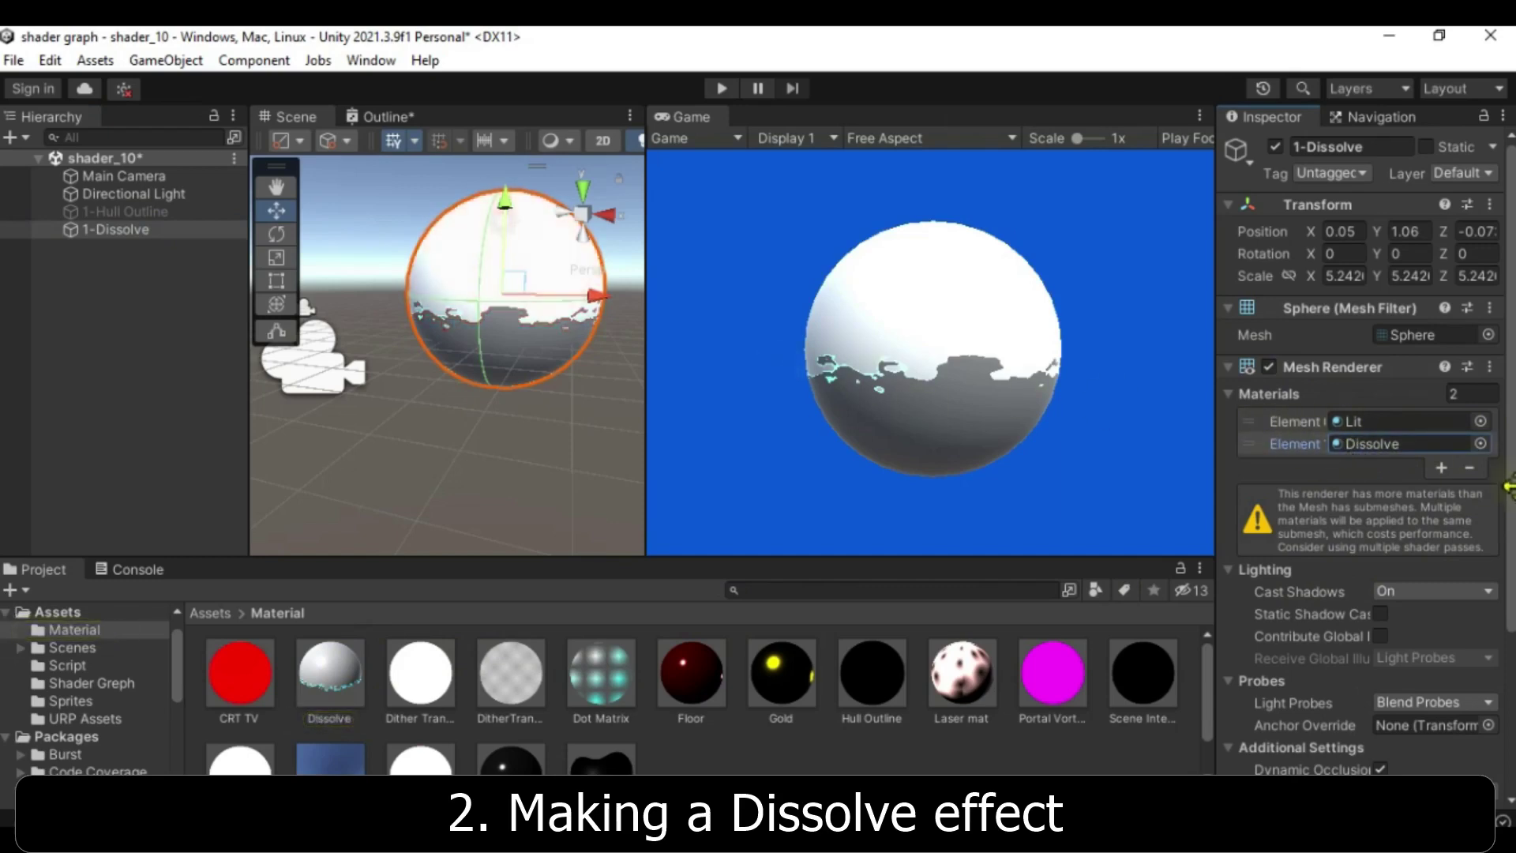
{"action": "scroll", "coordinate": [1512, 456], "scroll_direction": "down", "scroll_amount": 5}
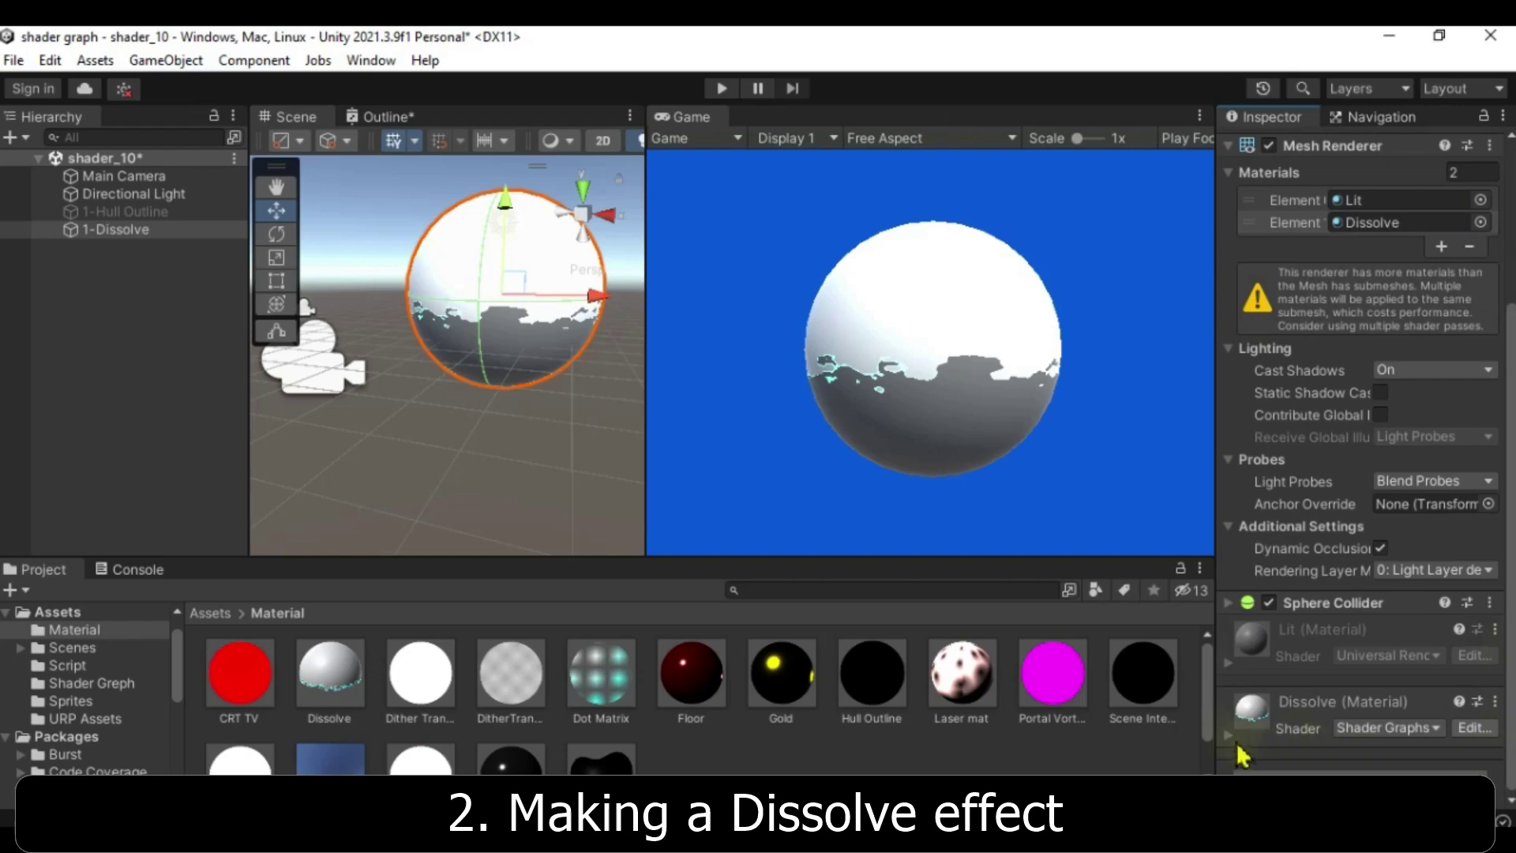
Step: Assign the dark starry texture as the Dissolve material's Base Texture and set its Cutoff Height to 0
{"action": "left_click", "coordinate": [1230, 736]}
{"action": "scroll", "coordinate": [1315, 662], "scroll_direction": "down", "scroll_amount": 7}
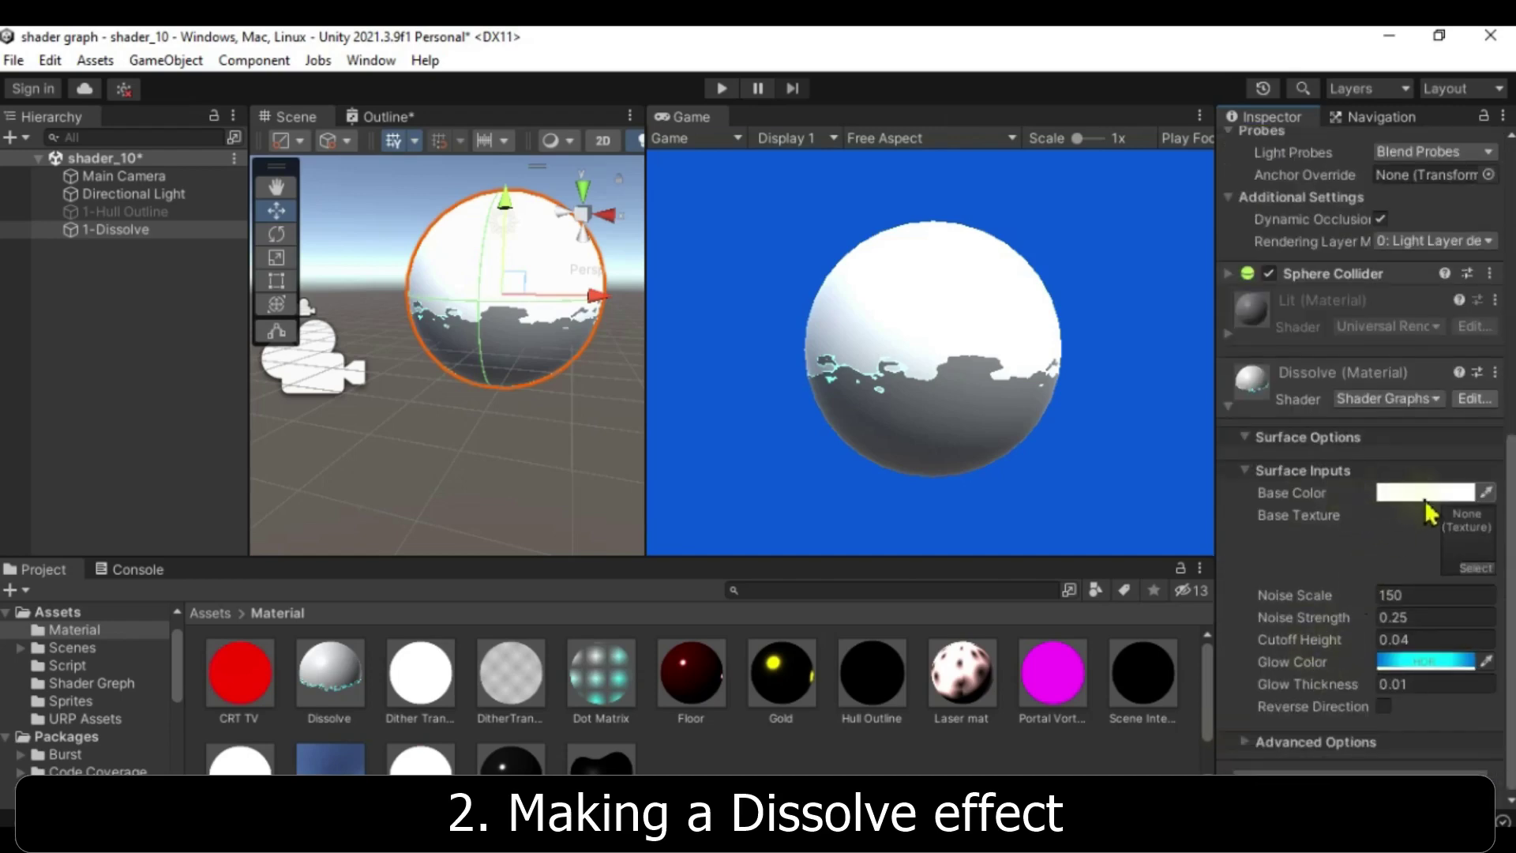
{"action": "left_click", "coordinate": [1470, 567]}
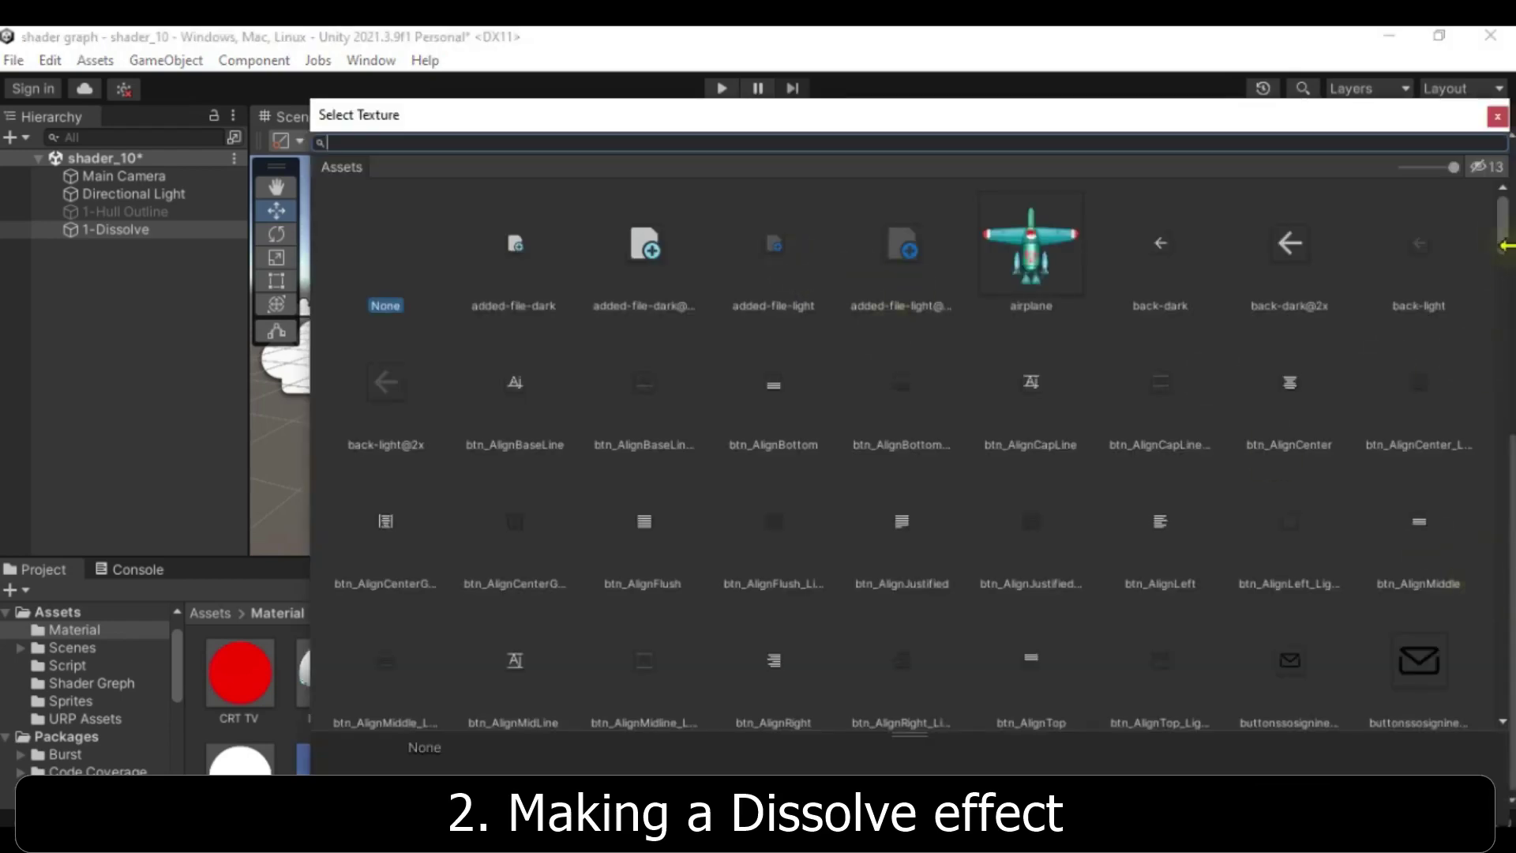
{"action": "scroll", "coordinate": [1504, 246], "scroll_direction": "down", "scroll_amount": 15}
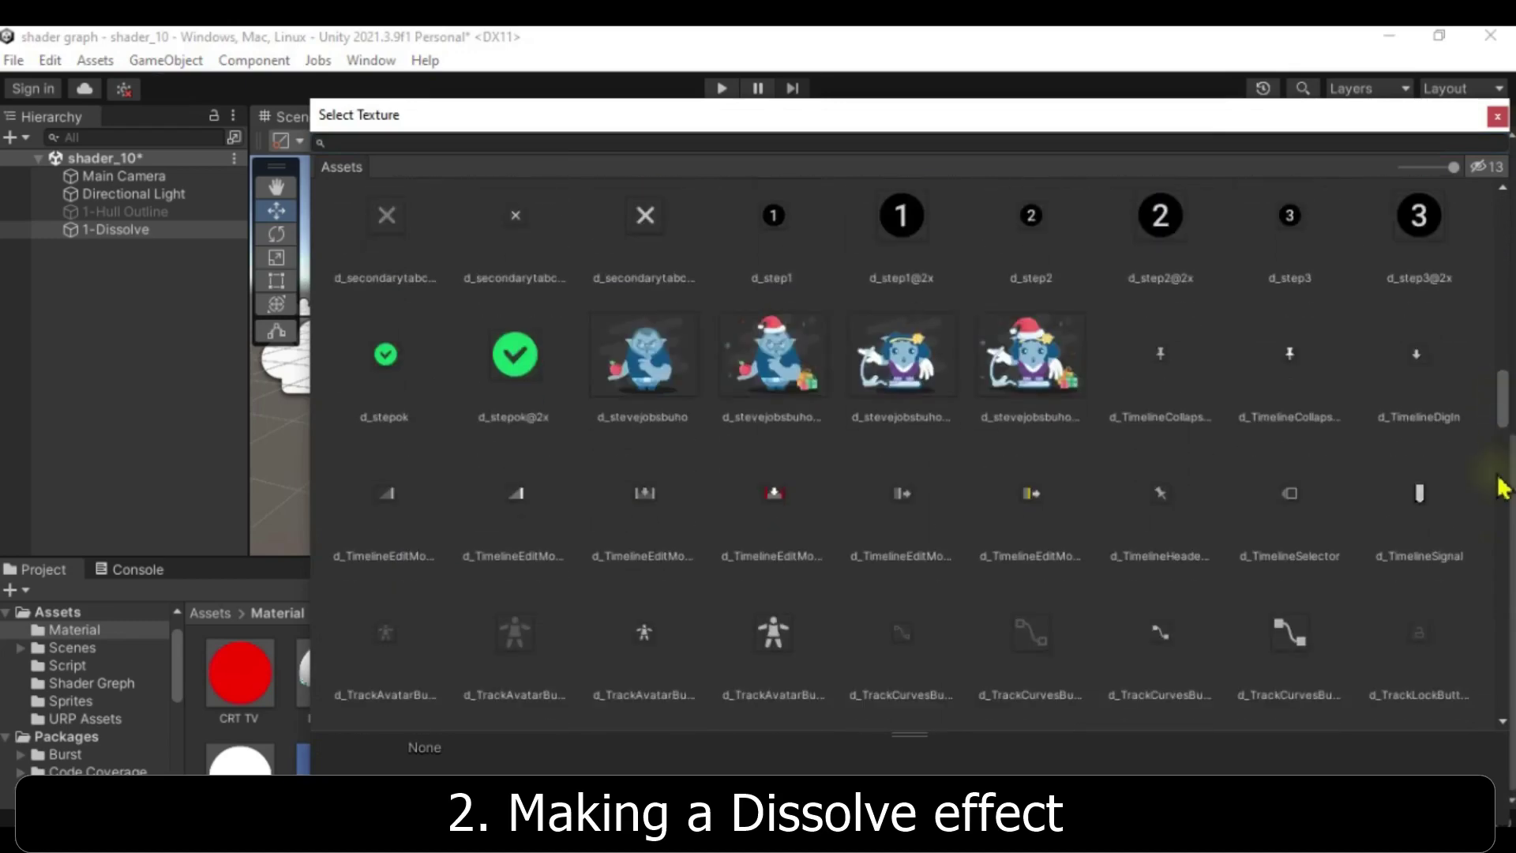
{"action": "scroll", "coordinate": [1503, 487], "scroll_direction": "down", "scroll_amount": 10}
{"action": "double_click", "coordinate": [423, 360]}
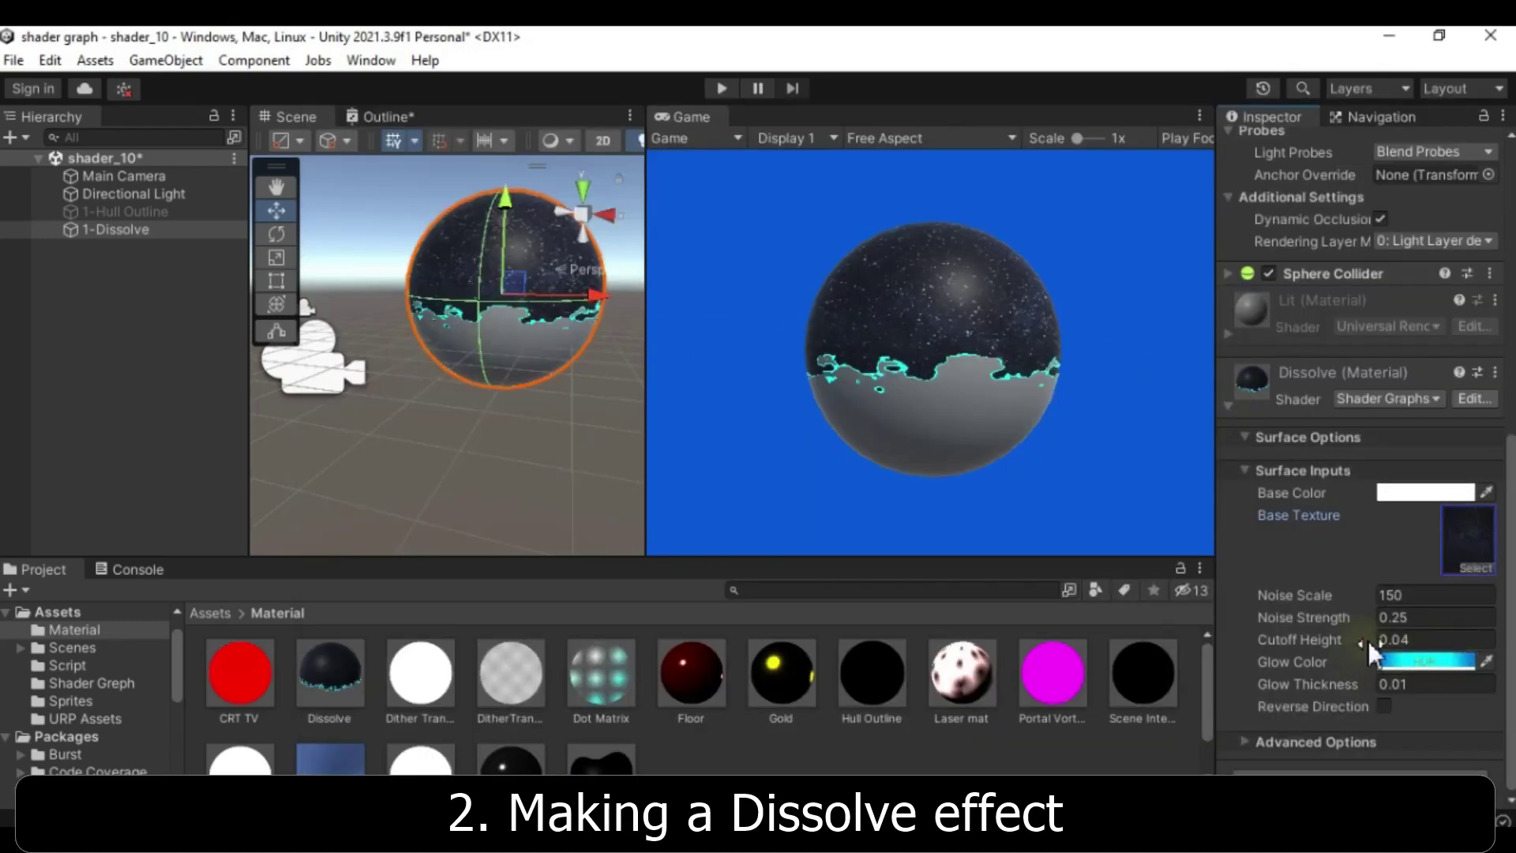
{"action": "left_click_drag", "start_coordinate": [1362, 641], "coordinate": [1345, 646]}
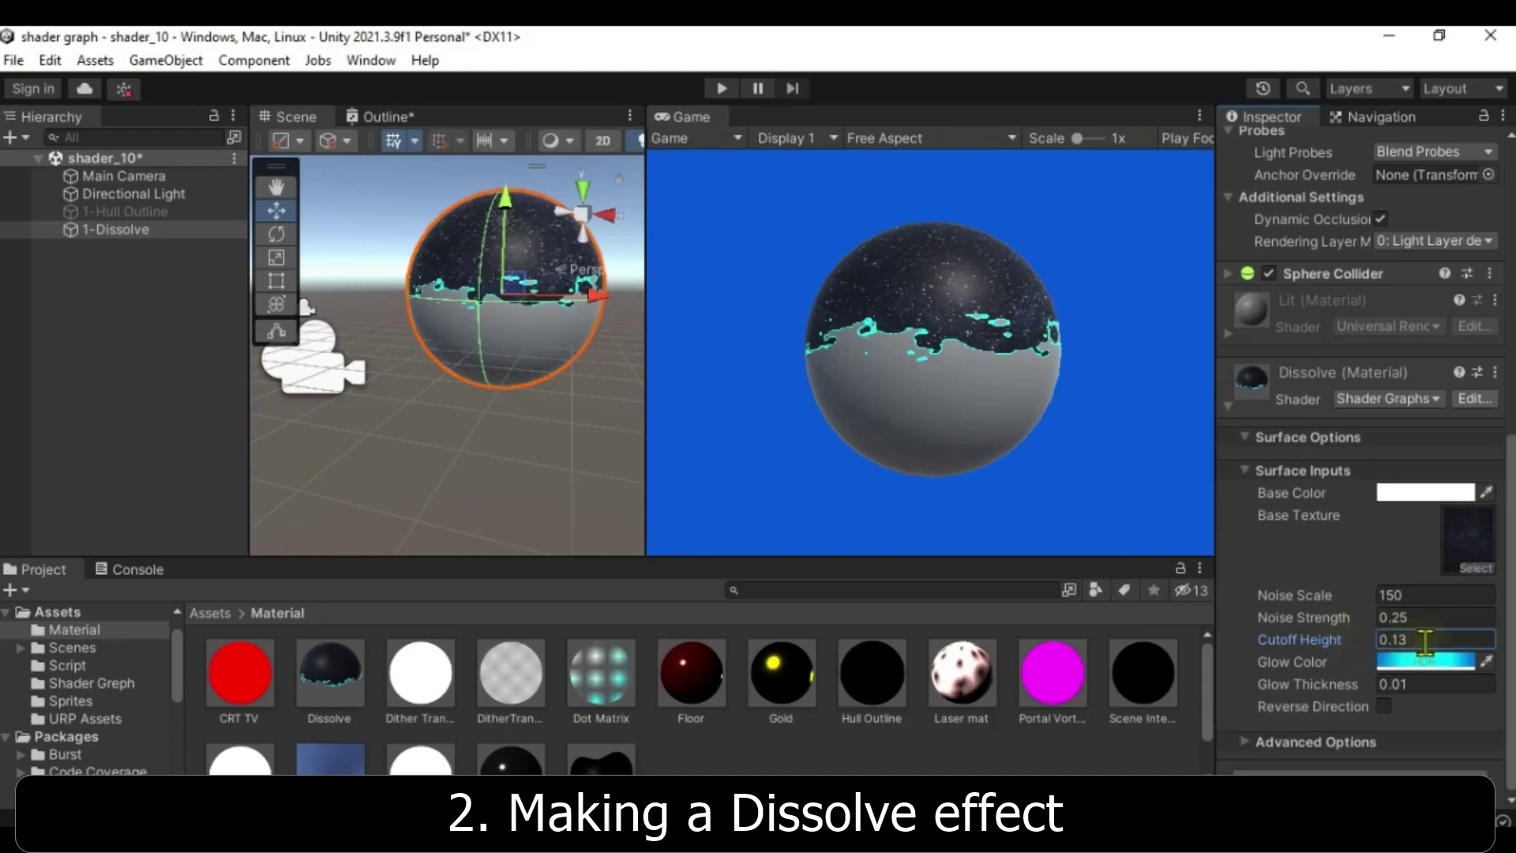
{"action": "left_click", "coordinate": [1425, 640]}
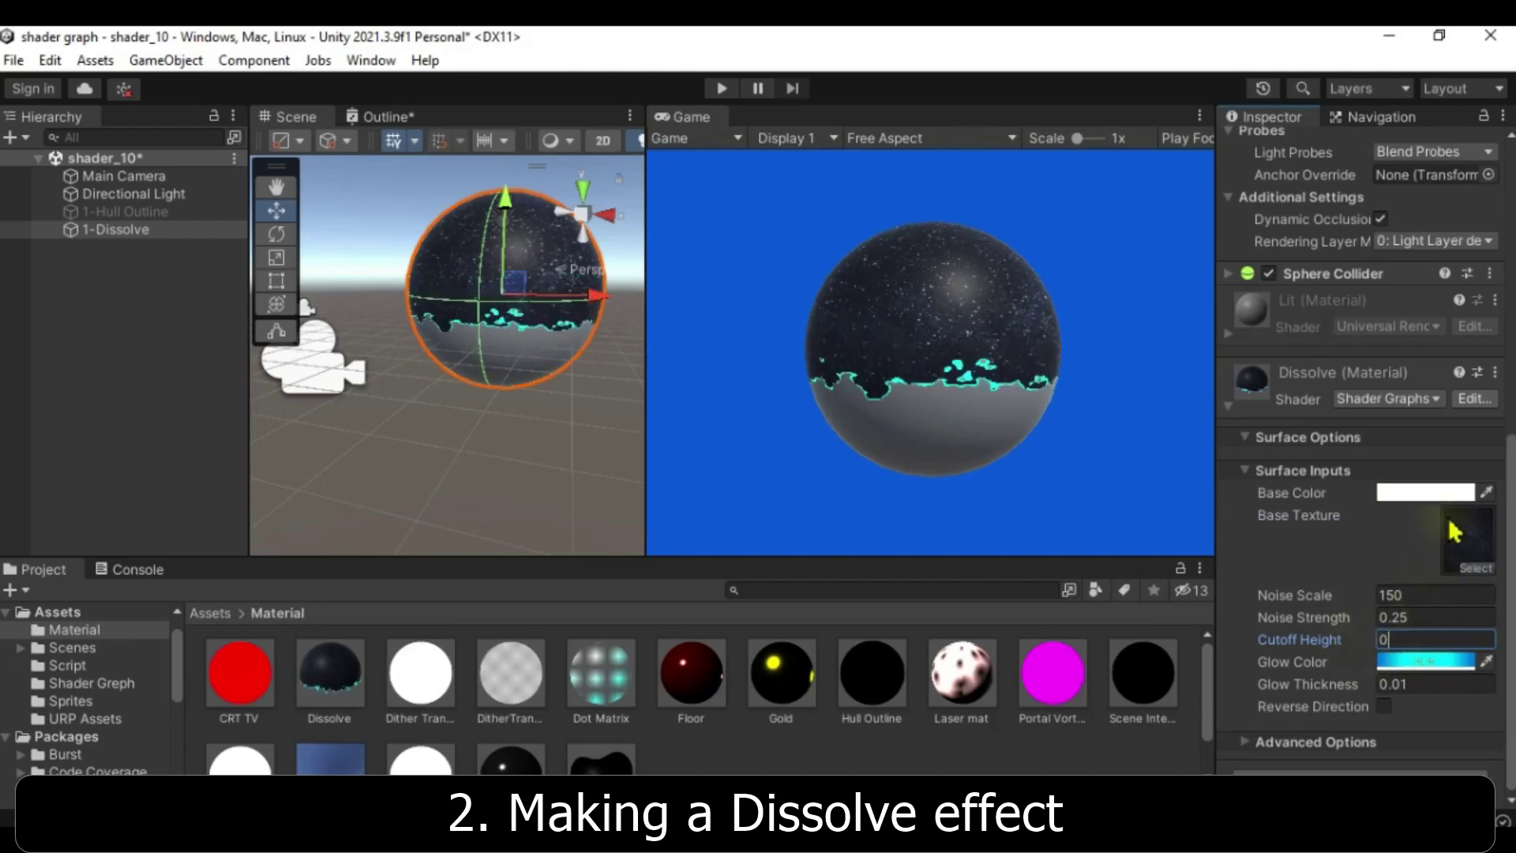
Step: Remove the Lit material from the 1-Dissolve sphere's Mesh Renderer, keeping only the Dissolve material
{"action": "scroll", "coordinate": [1396, 396], "scroll_direction": "up", "scroll_amount": 10}
{"action": "scroll", "coordinate": [1398, 373], "scroll_direction": "up", "scroll_amount": 2}
{"action": "left_click", "coordinate": [1293, 423]}
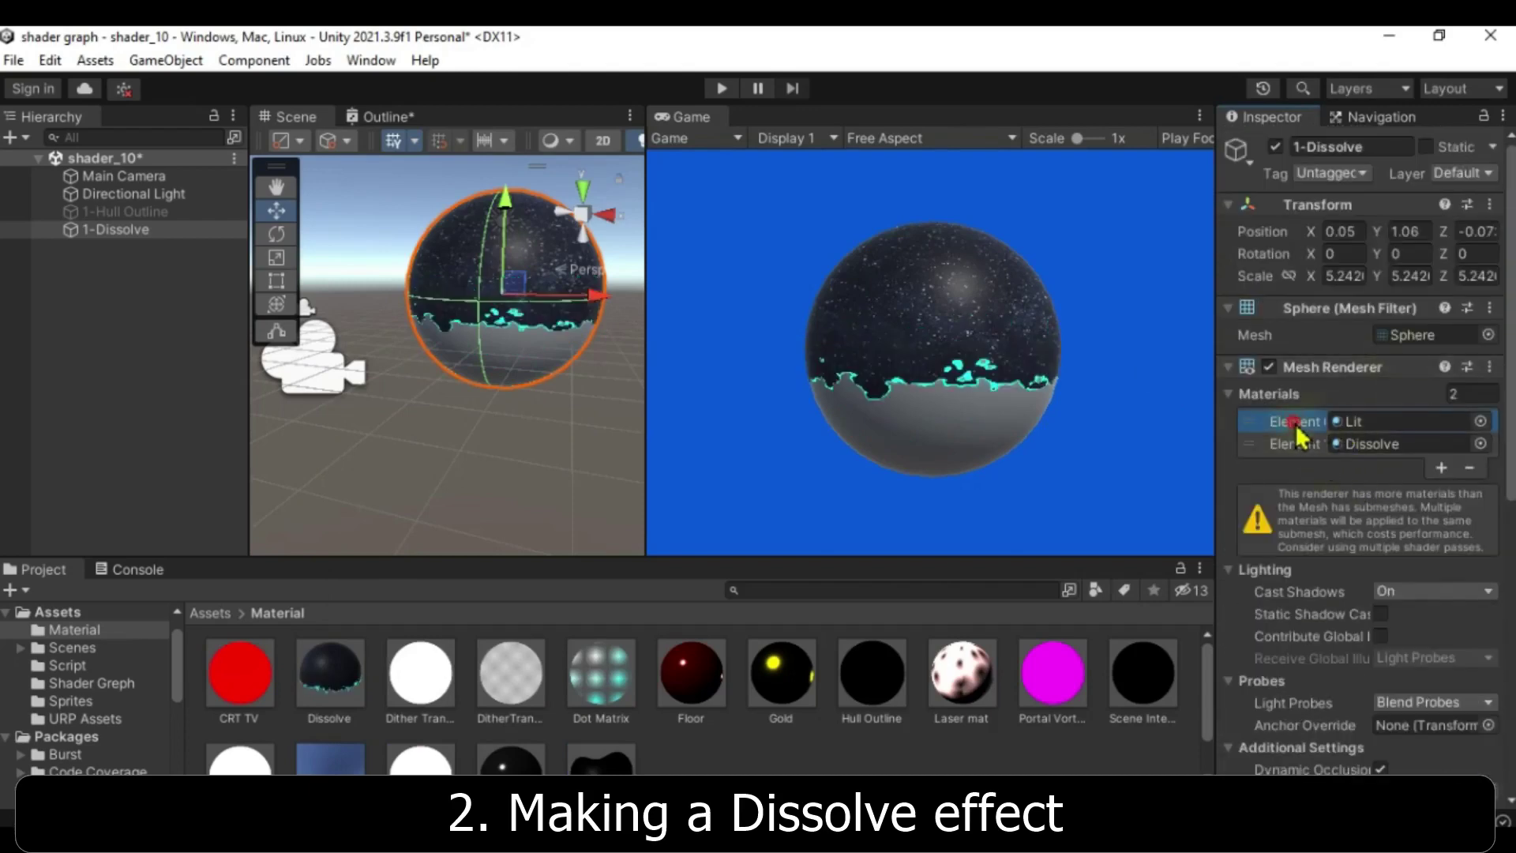
{"action": "left_click", "coordinate": [1470, 468]}
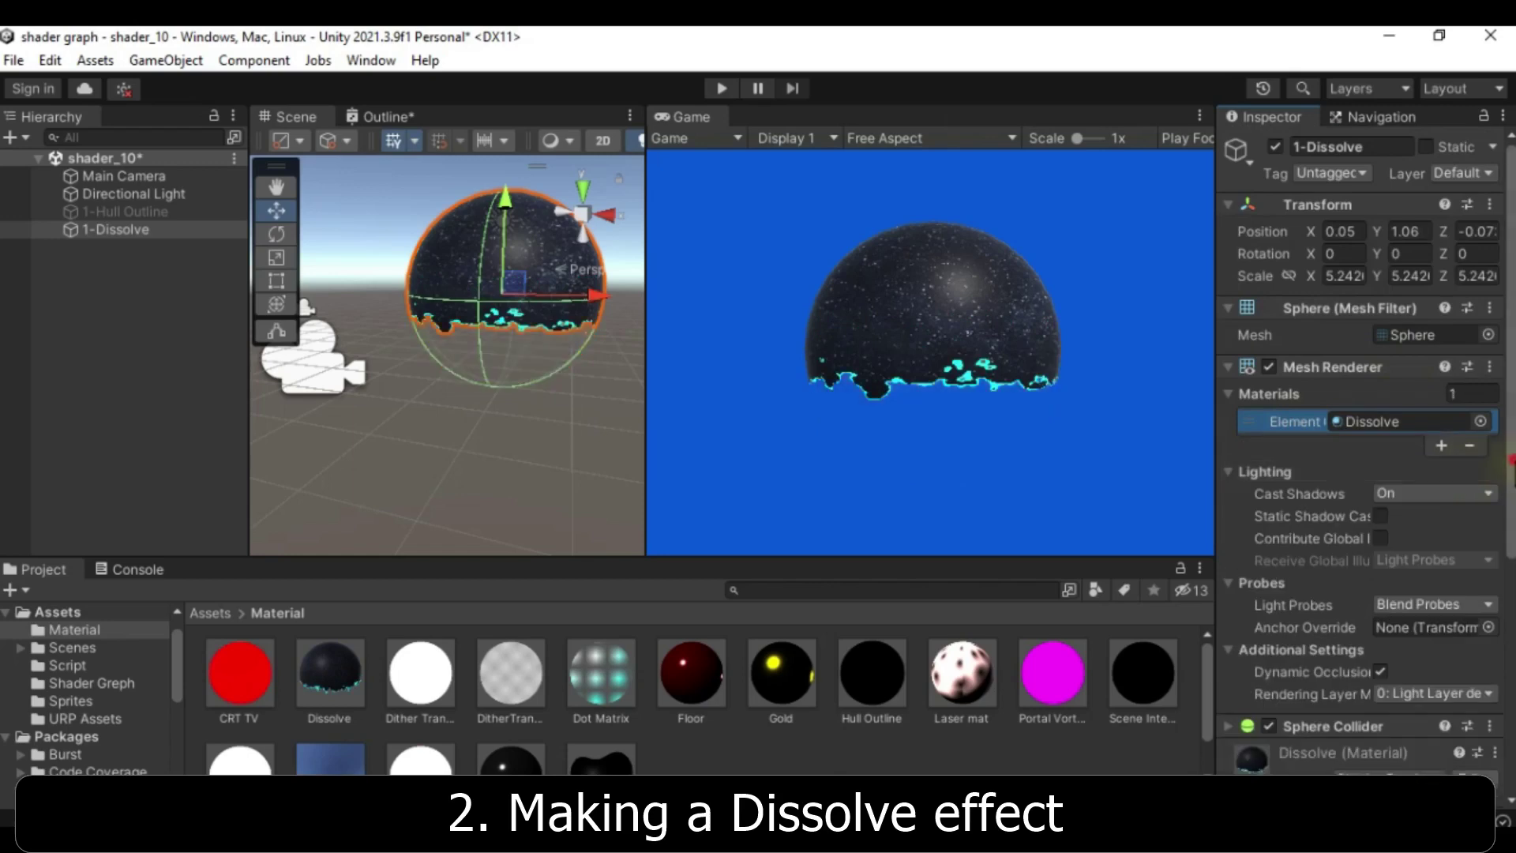
Step: Adjust the Dissolve material to Noise Scale 149.36, Noise Strength 0.55 and Cutoff Height 0.24
{"action": "left_click_drag", "start_coordinate": [1510, 459], "coordinate": [1511, 708]}
{"action": "left_click_drag", "start_coordinate": [1367, 644], "coordinate": [1331, 641]}
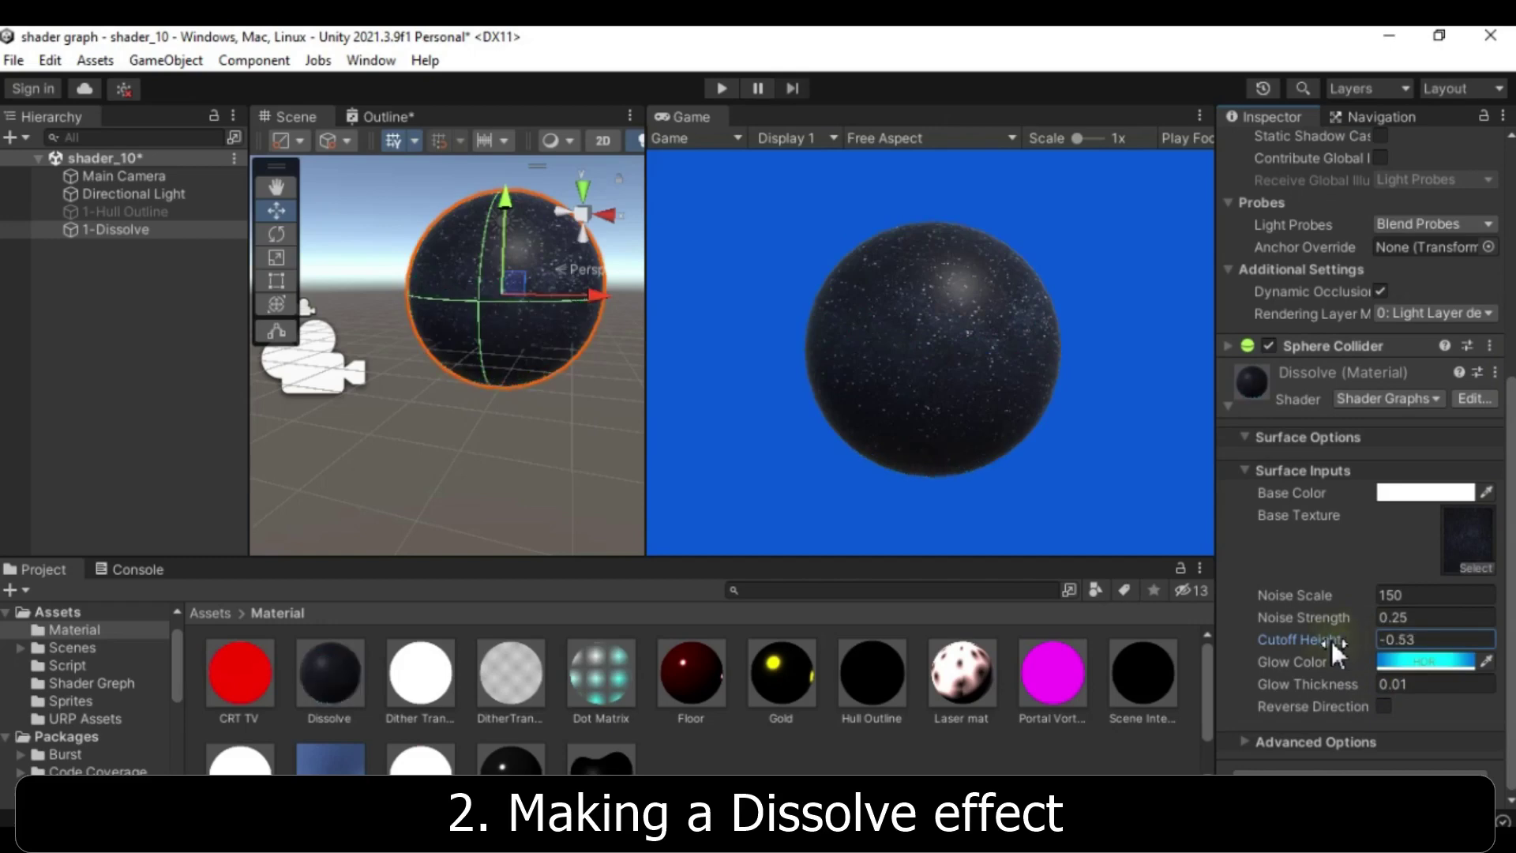
{"action": "left_click", "coordinate": [1379, 617]}
{"action": "left_click_drag", "start_coordinate": [1383, 652], "coordinate": [1352, 603]}
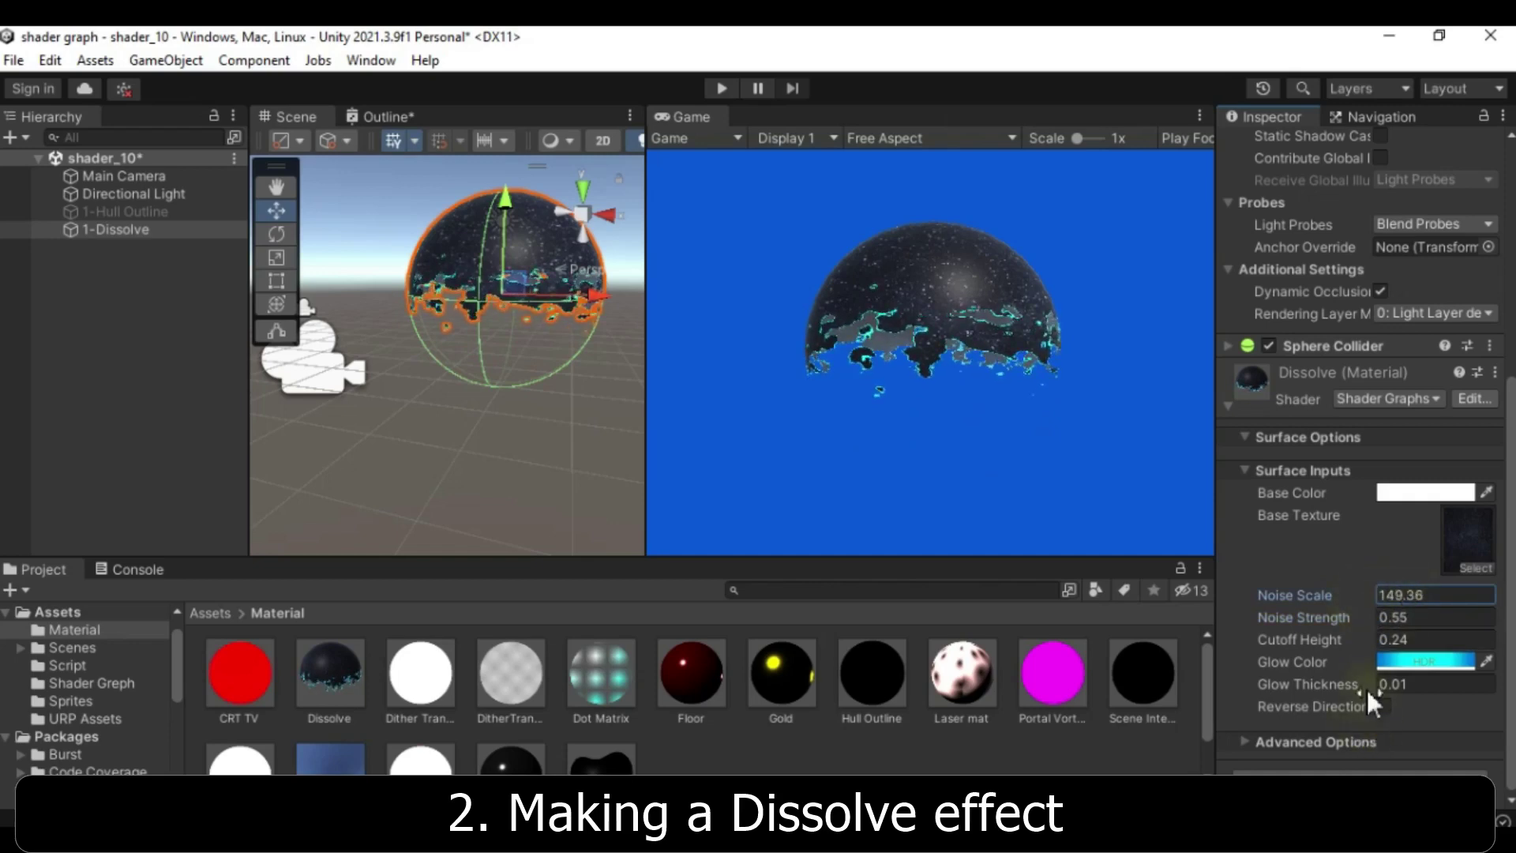
Step: Try different Glow Thickness values on the Dissolve material and undo them
{"action": "left_click_drag", "start_coordinate": [1369, 687], "coordinate": [1285, 691]}
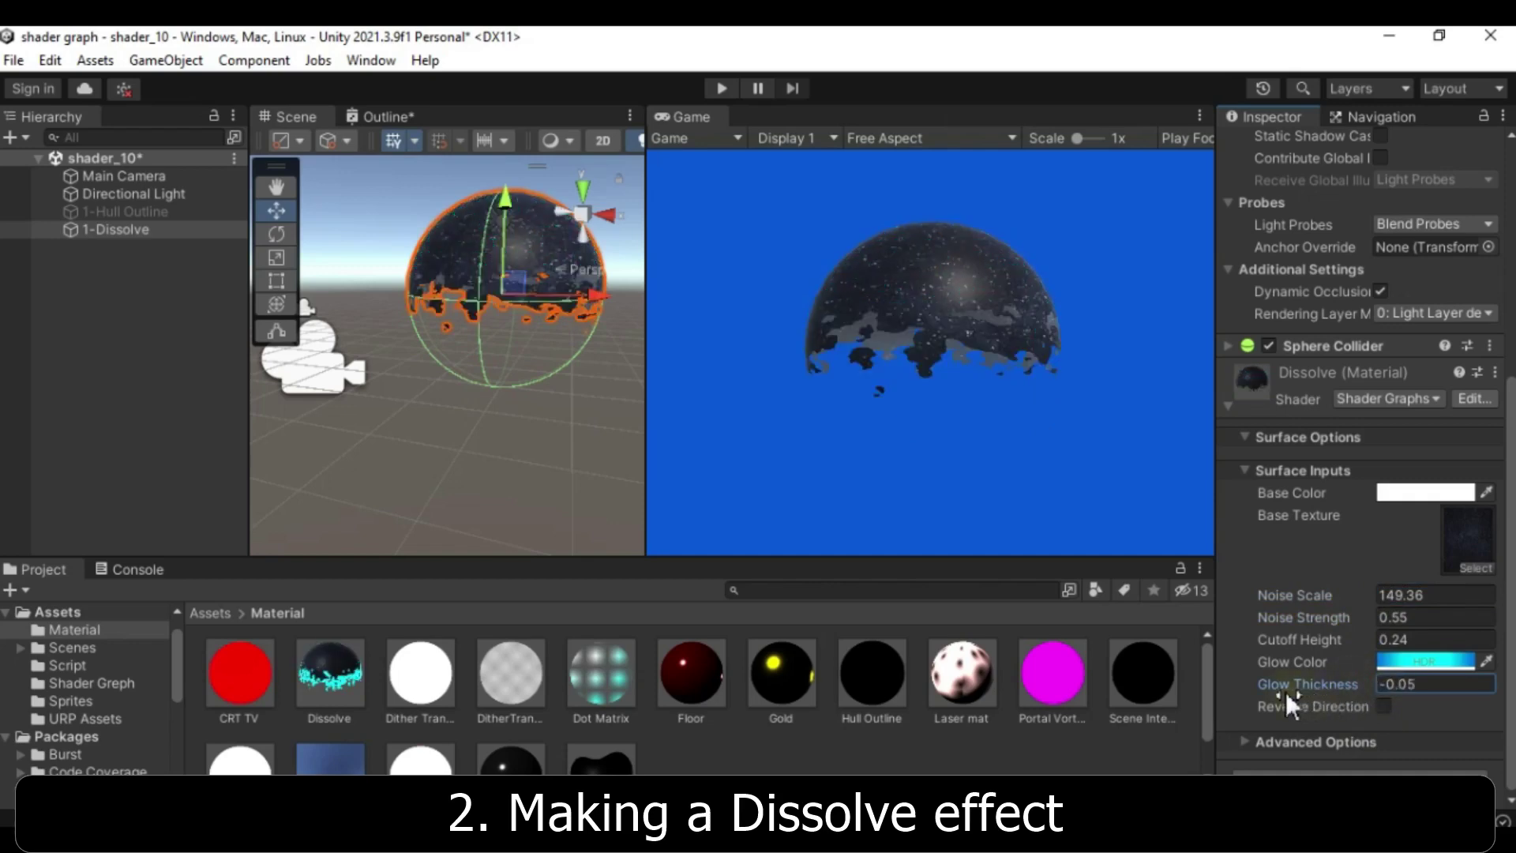
{"action": "key", "text": "ctrl+z"}
{"action": "key", "text": "ctrl+z"}
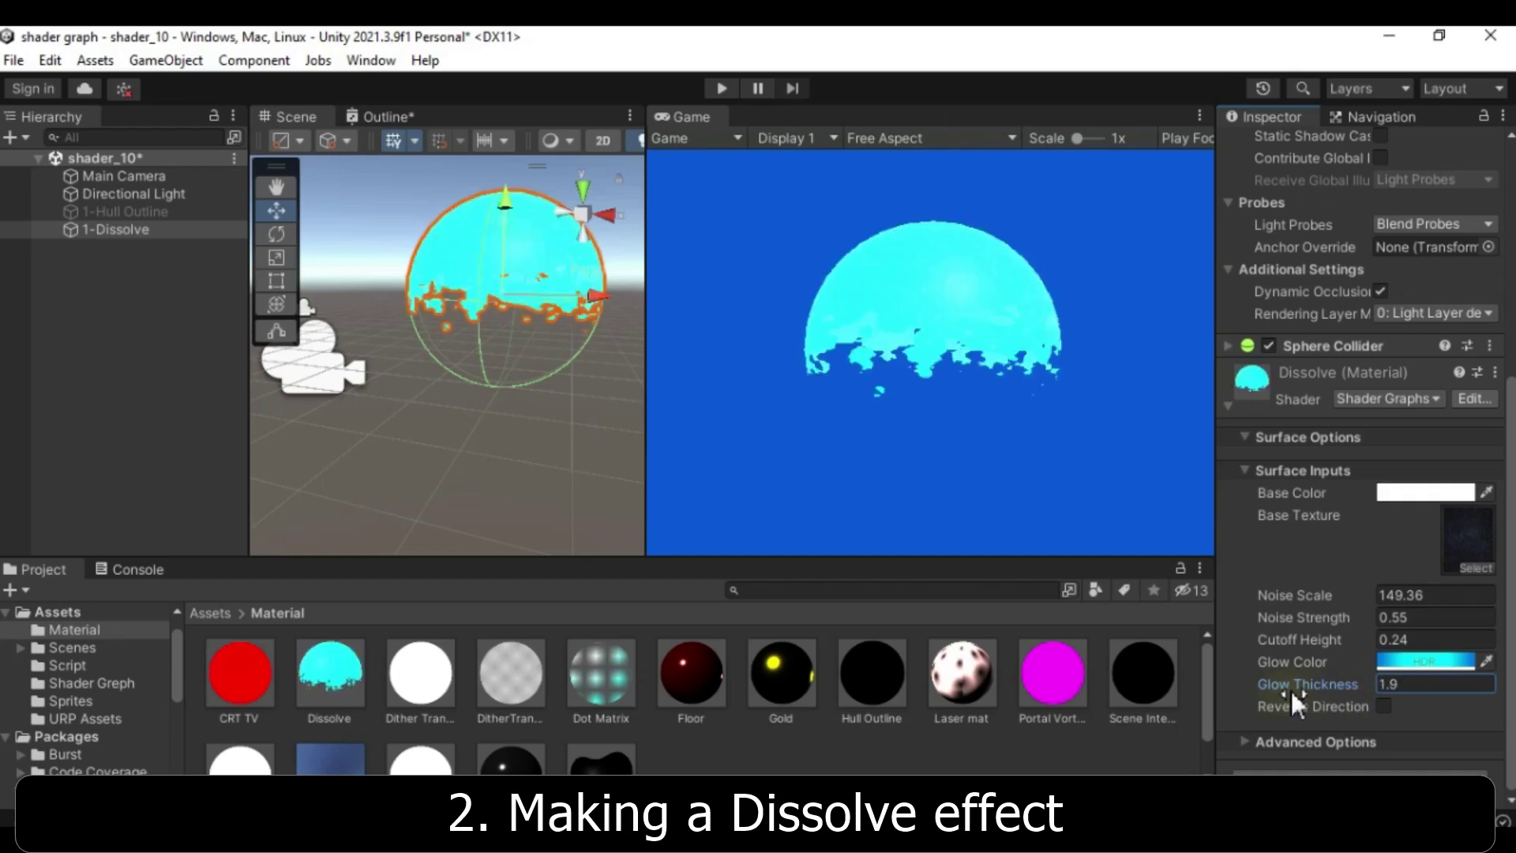
Step: Set the HDR intensity of the Dissolve material's Glow Color to 2.4
{"action": "left_click", "coordinate": [1447, 670]}
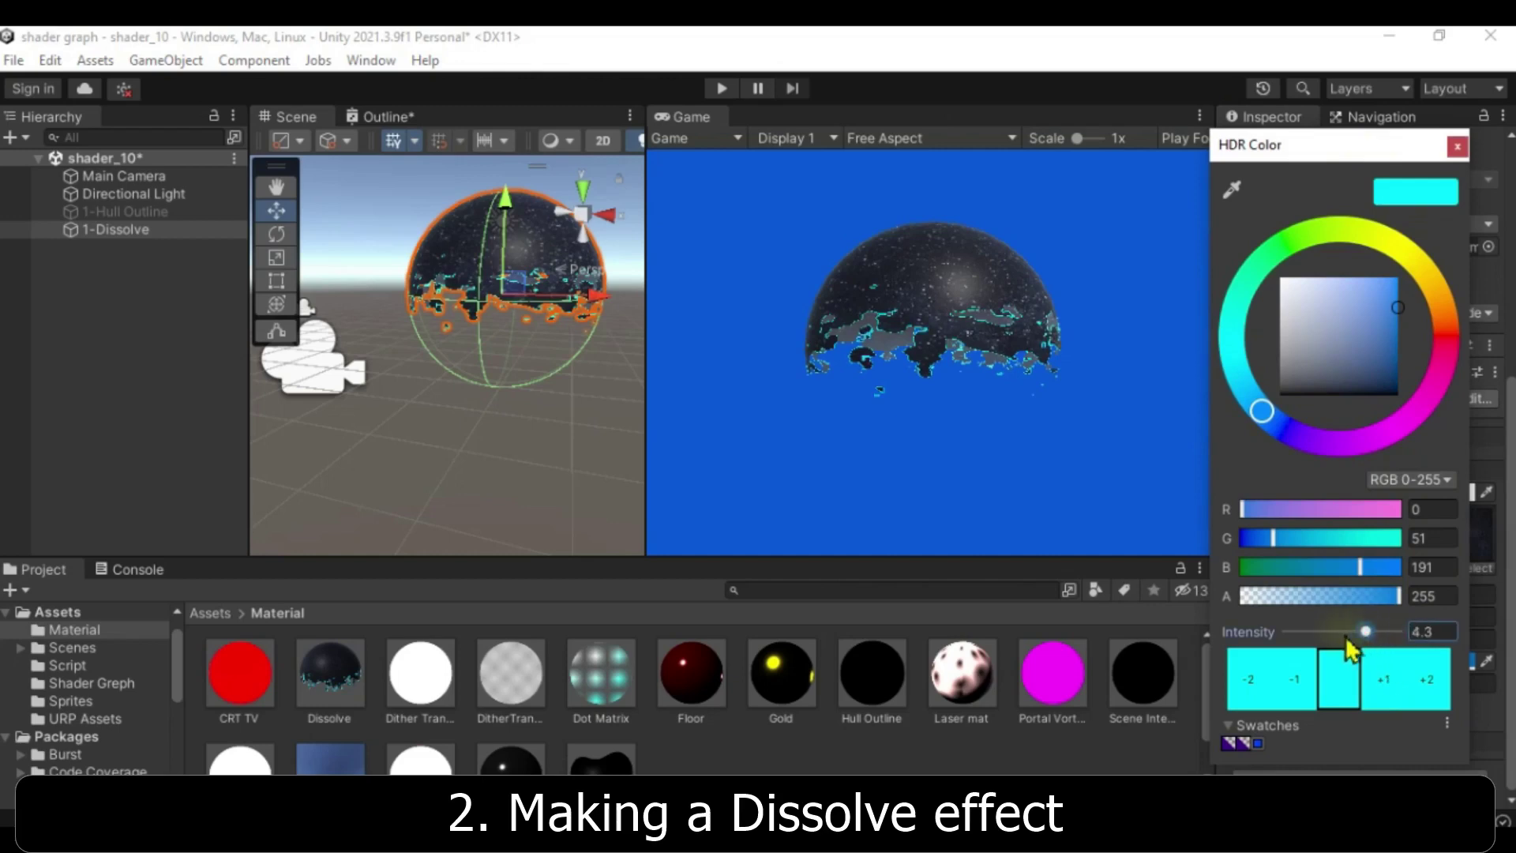
{"action": "left_click_drag", "start_coordinate": [1345, 638], "coordinate": [1372, 632]}
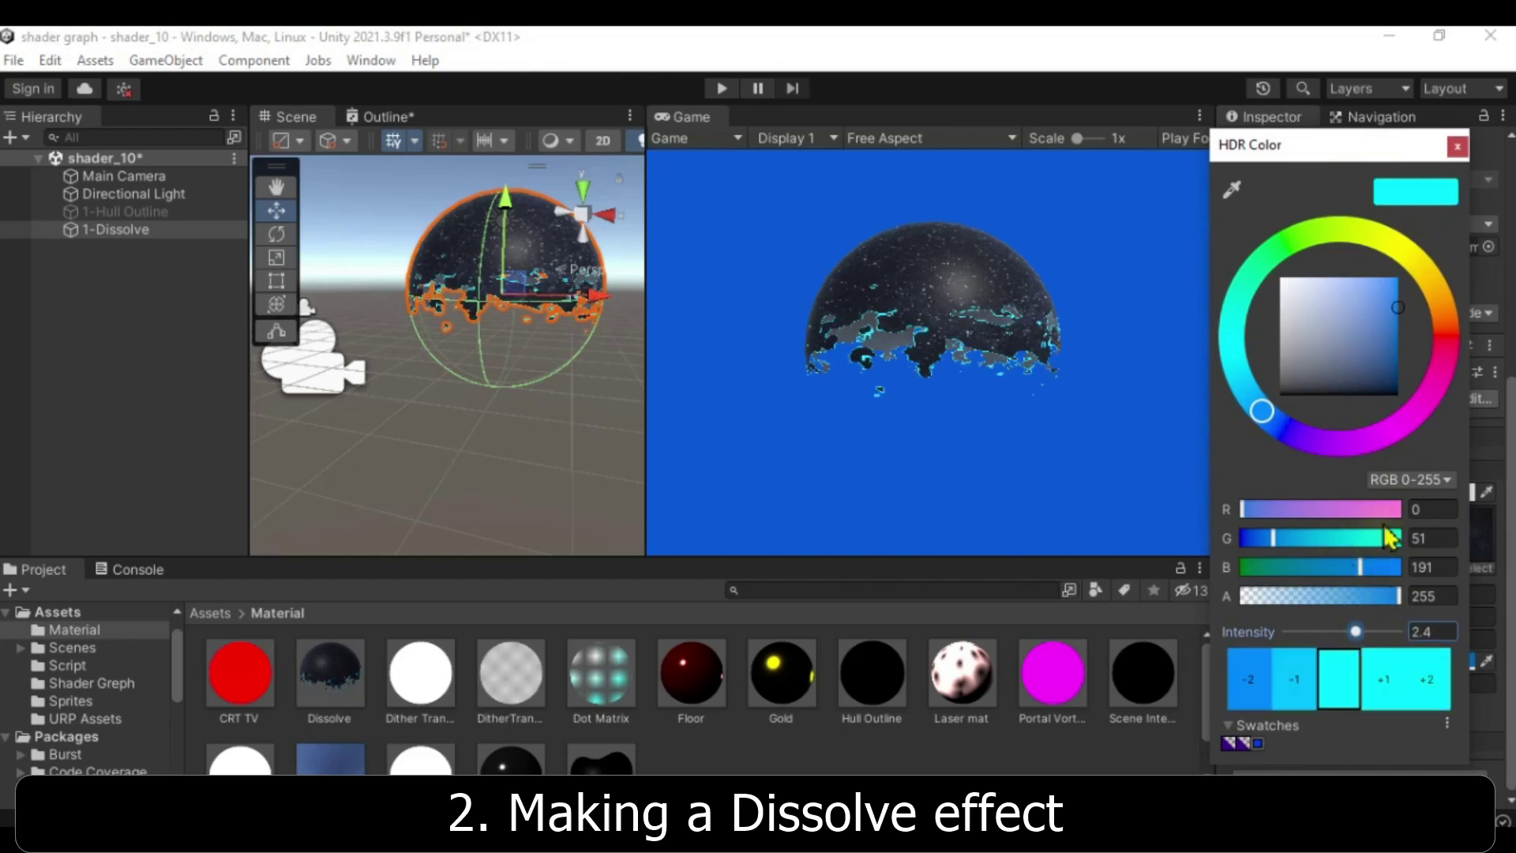
{"action": "left_click", "coordinate": [1456, 147]}
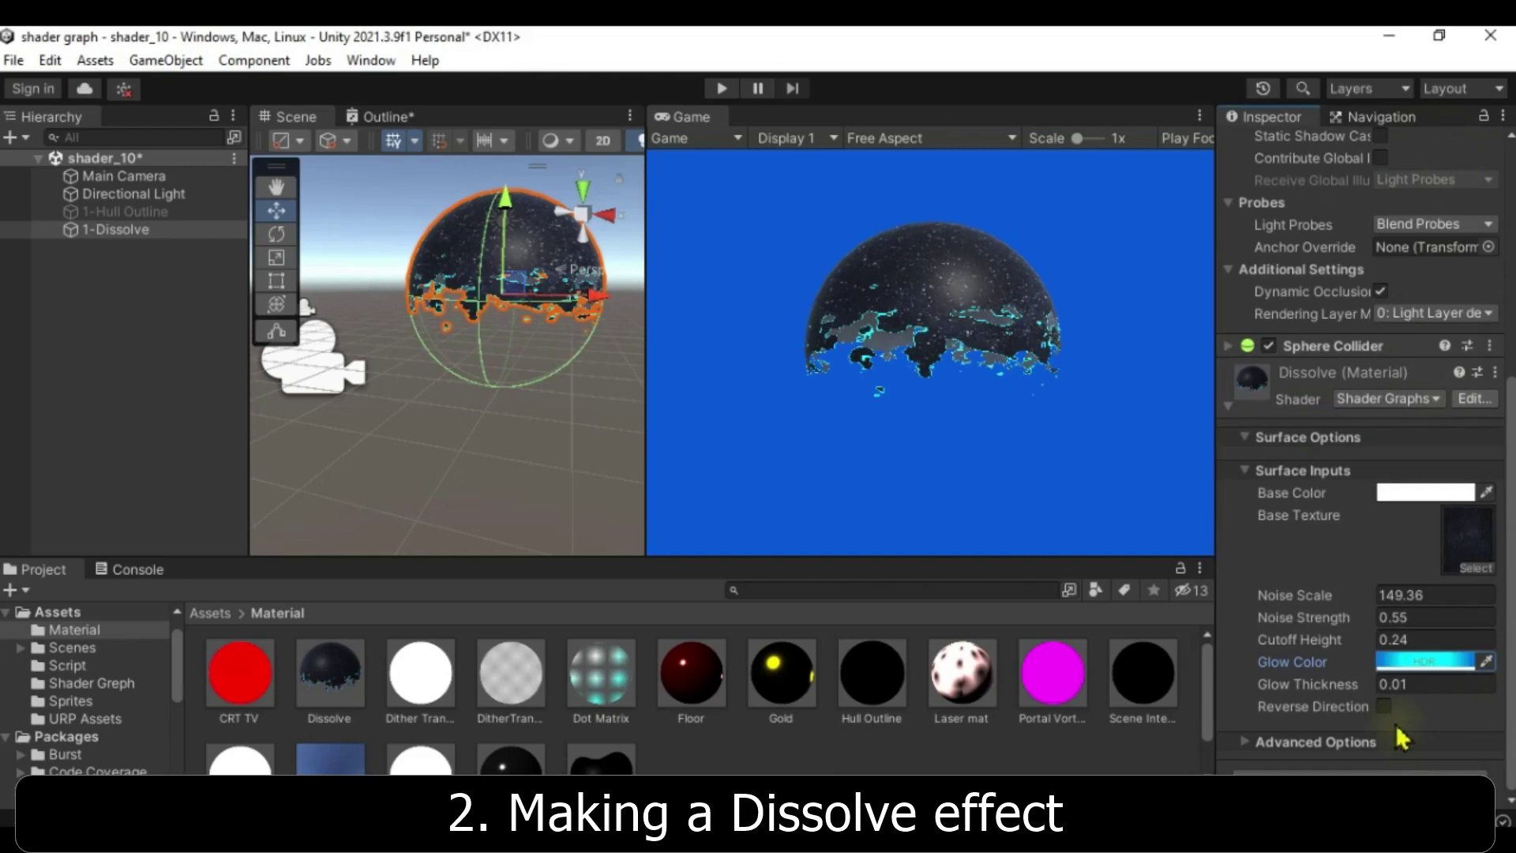
Step: Test Reverse Direction on the Dissolve material, leave it off, and set the Cutoff Height to -0.14
{"action": "left_click", "coordinate": [1255, 744]}
{"action": "scroll", "coordinate": [1263, 742], "scroll_direction": "down", "scroll_amount": 3}
{"action": "left_click", "coordinate": [1384, 576]}
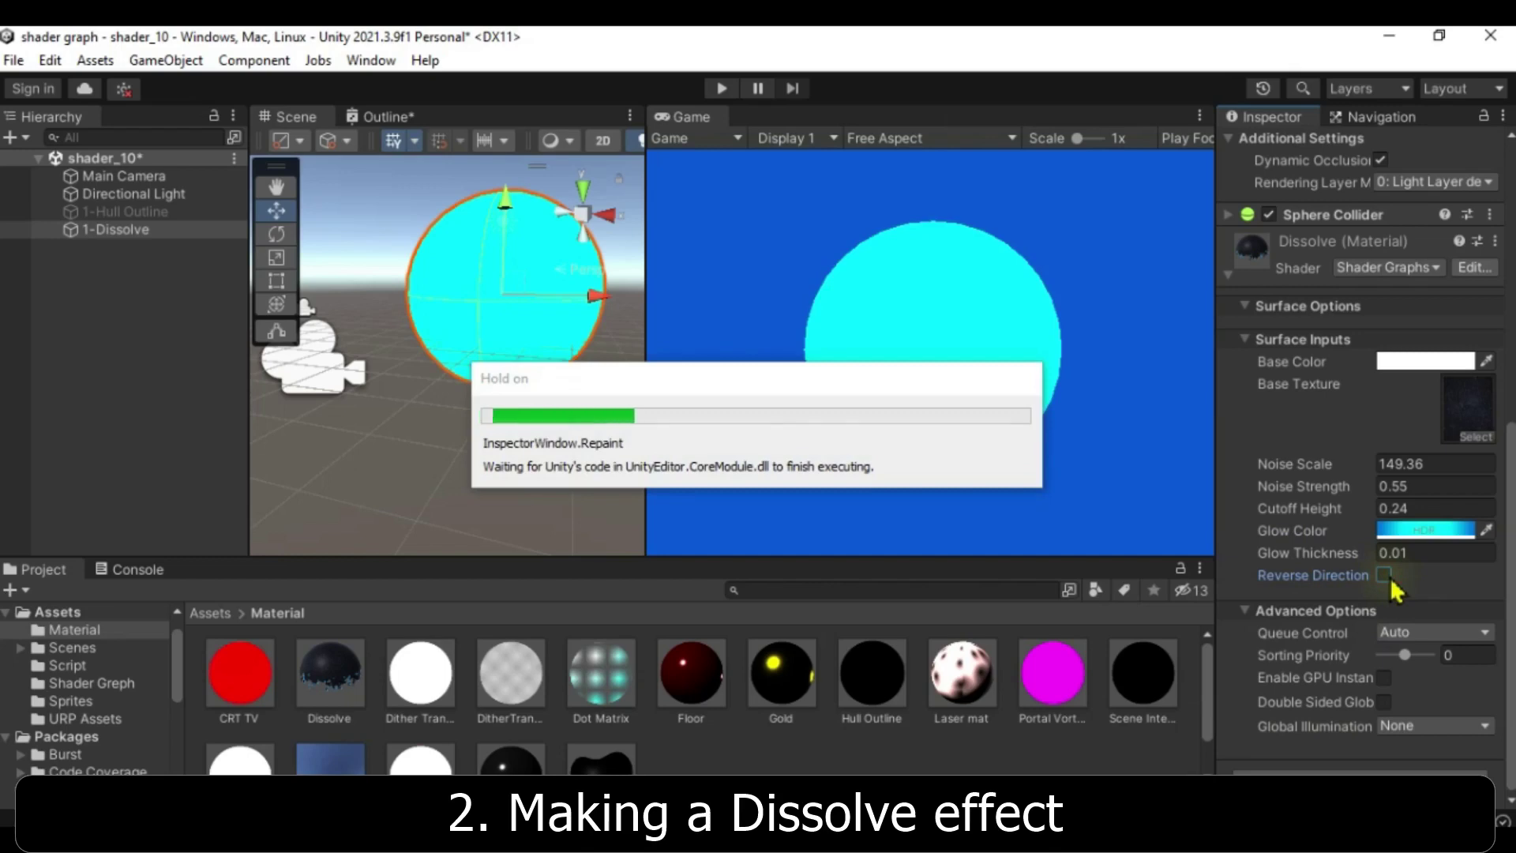
{"action": "left_click", "coordinate": [1386, 579]}
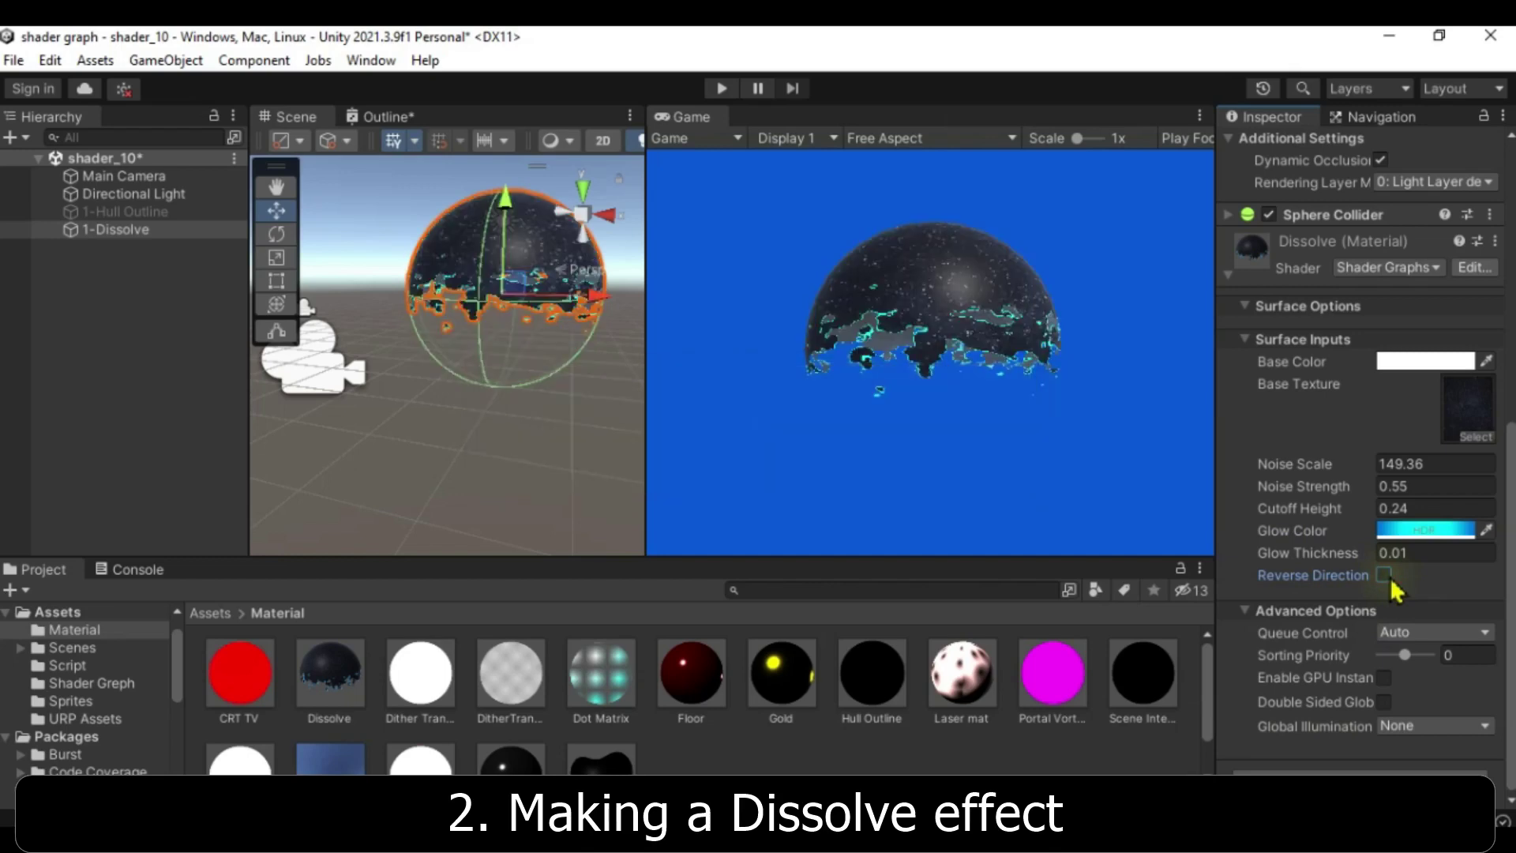
{"action": "left_click_drag", "start_coordinate": [1371, 510], "coordinate": [1347, 513]}
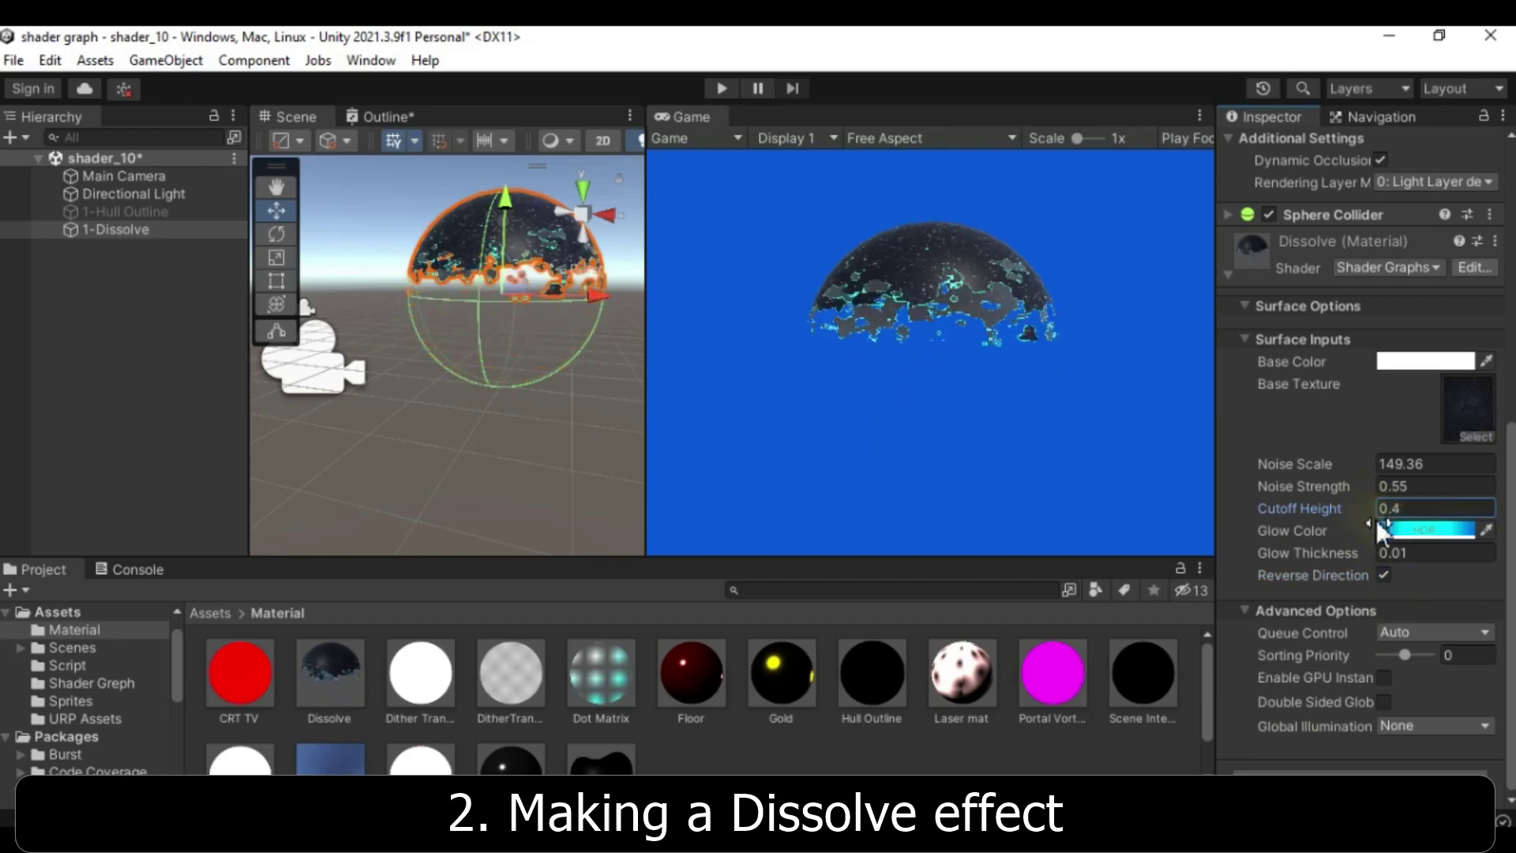
{"action": "left_click", "coordinate": [1384, 576]}
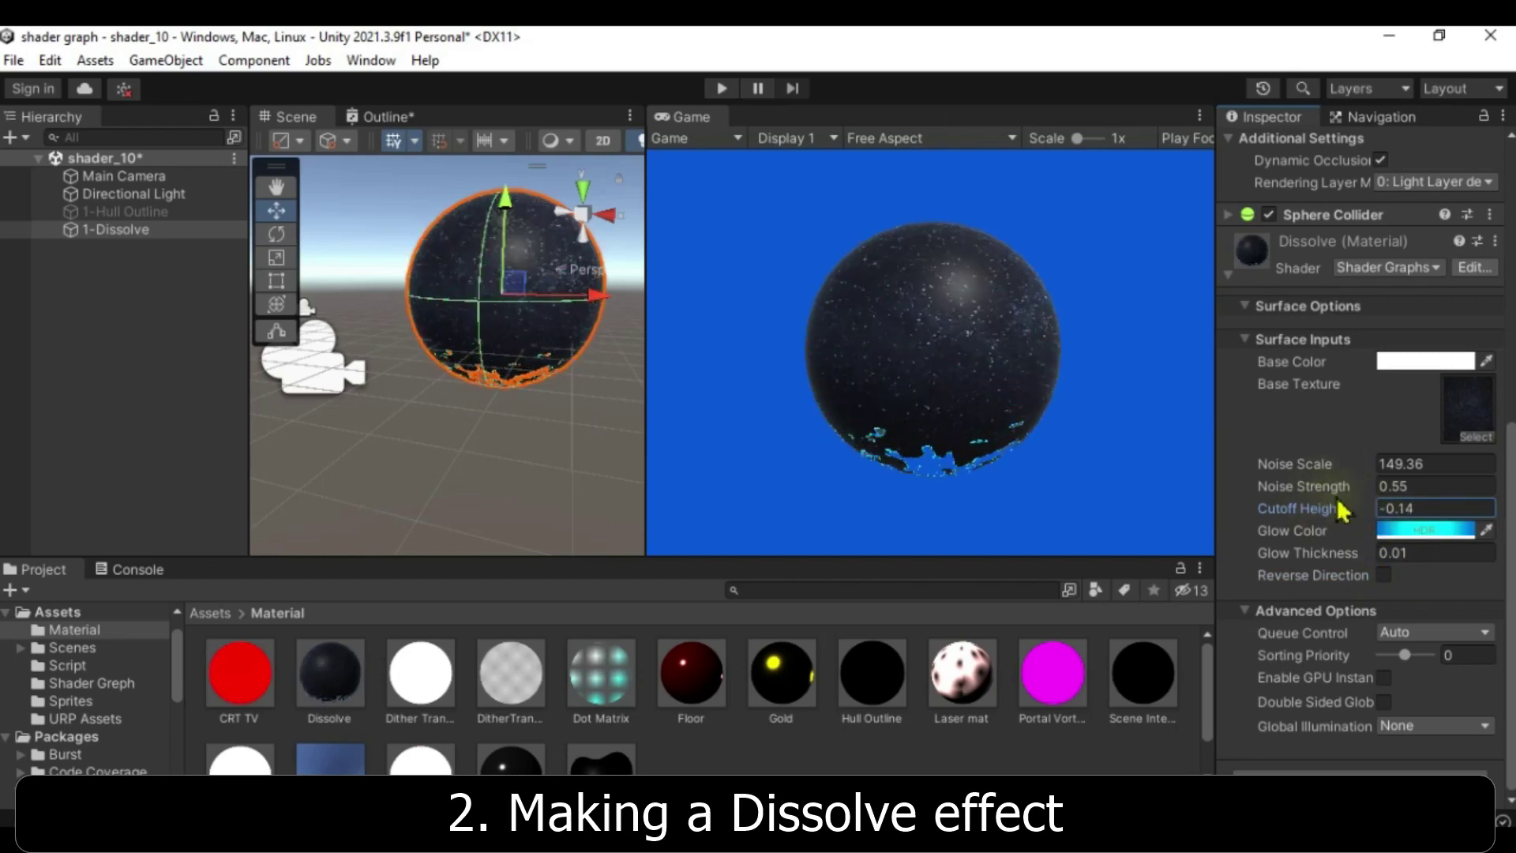
Step: Open the Dissolve shader graph from the Shader Greph assets folder
{"action": "left_click", "coordinate": [210, 613]}
{"action": "double_click", "coordinate": [495, 671]}
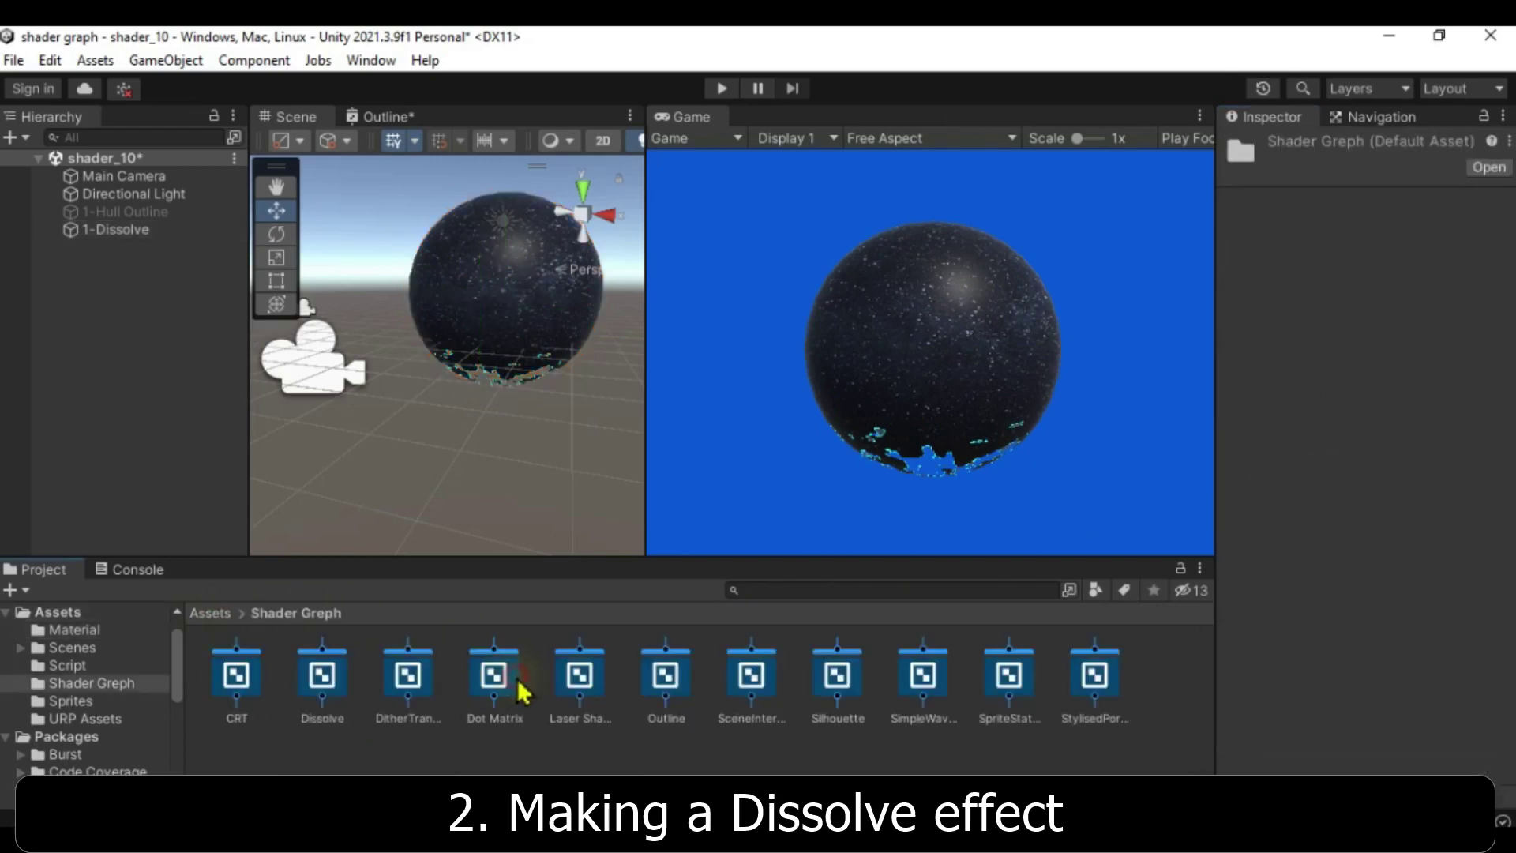
{"action": "left_click", "coordinate": [311, 680]}
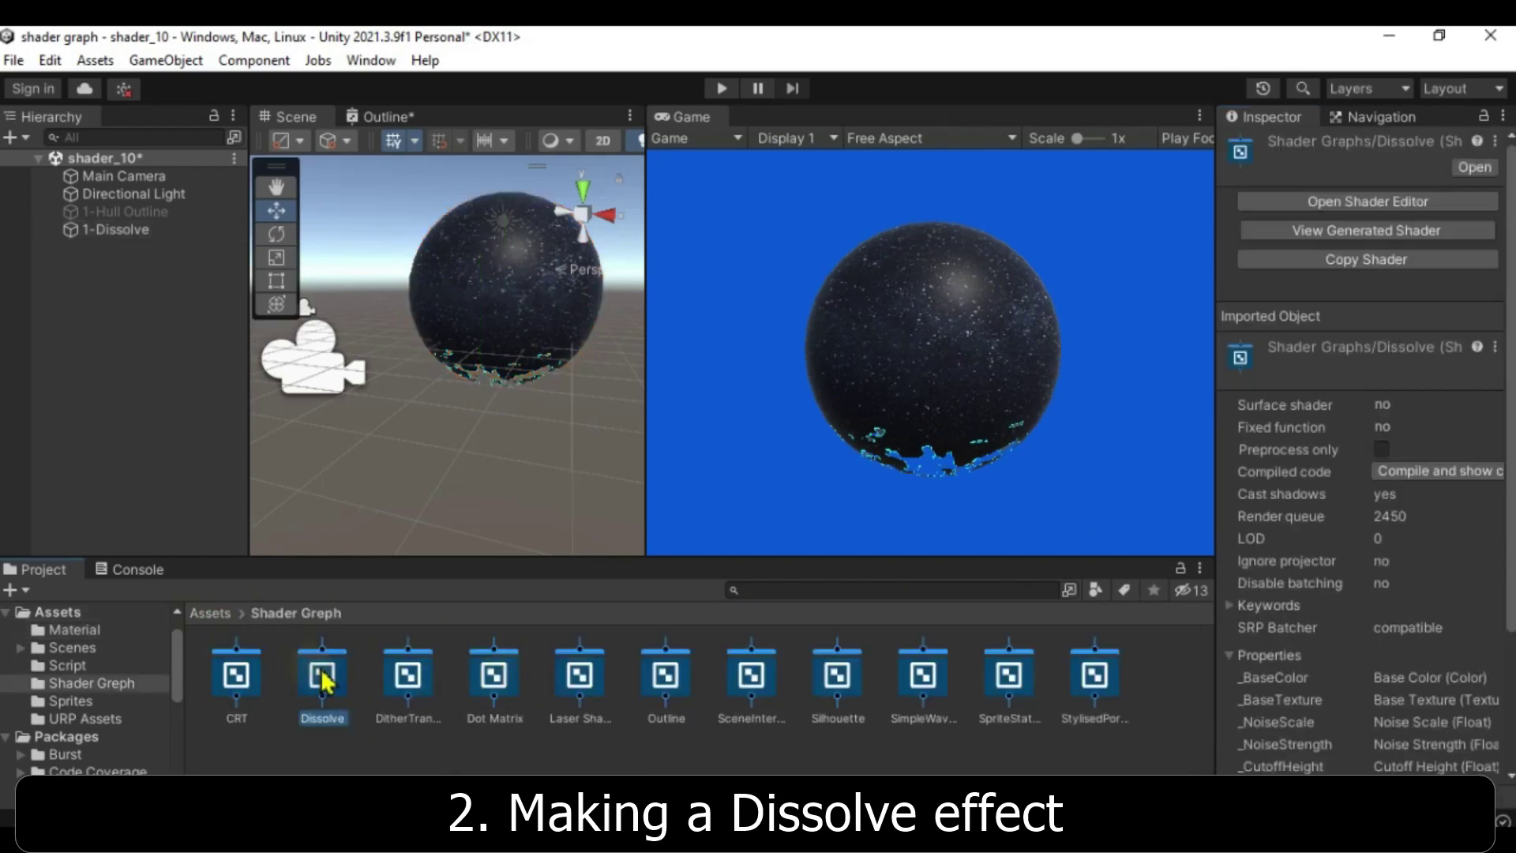
{"action": "double_click", "coordinate": [322, 671]}
Step: Close the Outline shader graph and save its changes
{"action": "left_click", "coordinate": [408, 115]}
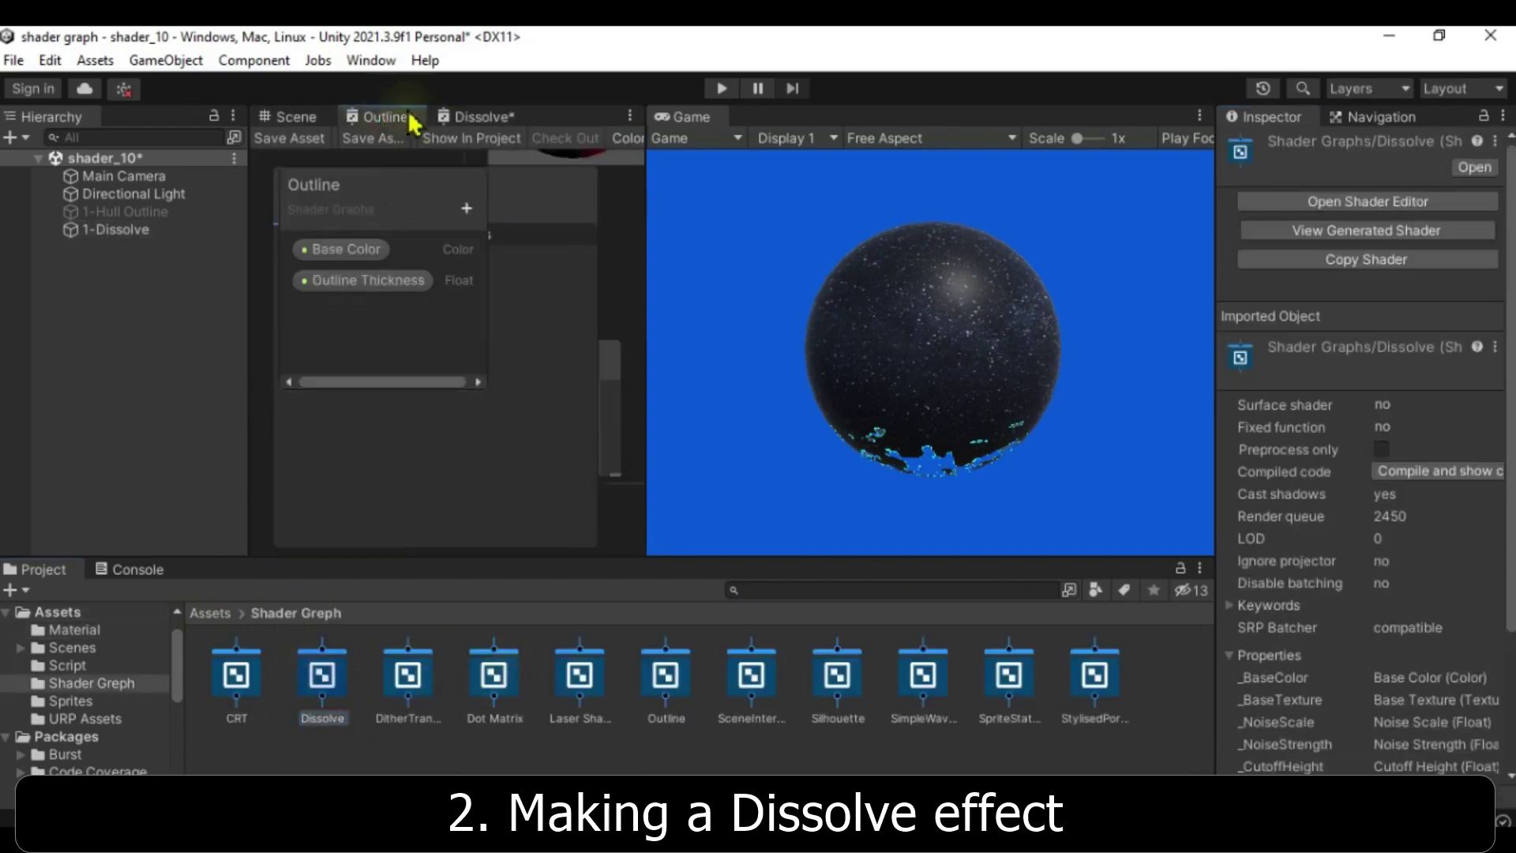
{"action": "right_click", "coordinate": [407, 112]}
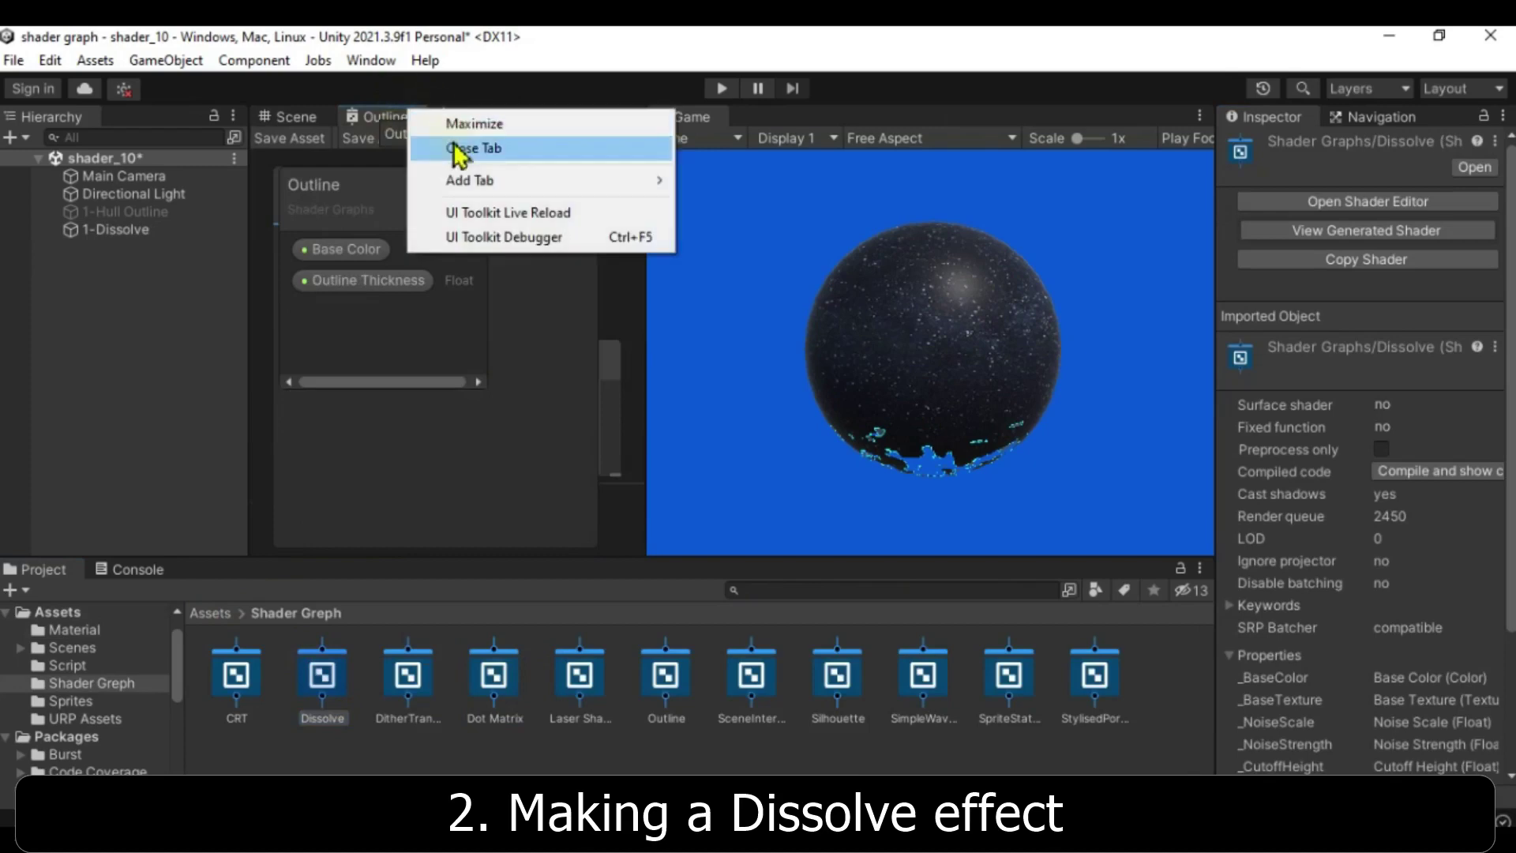
{"action": "left_click", "coordinate": [459, 150]}
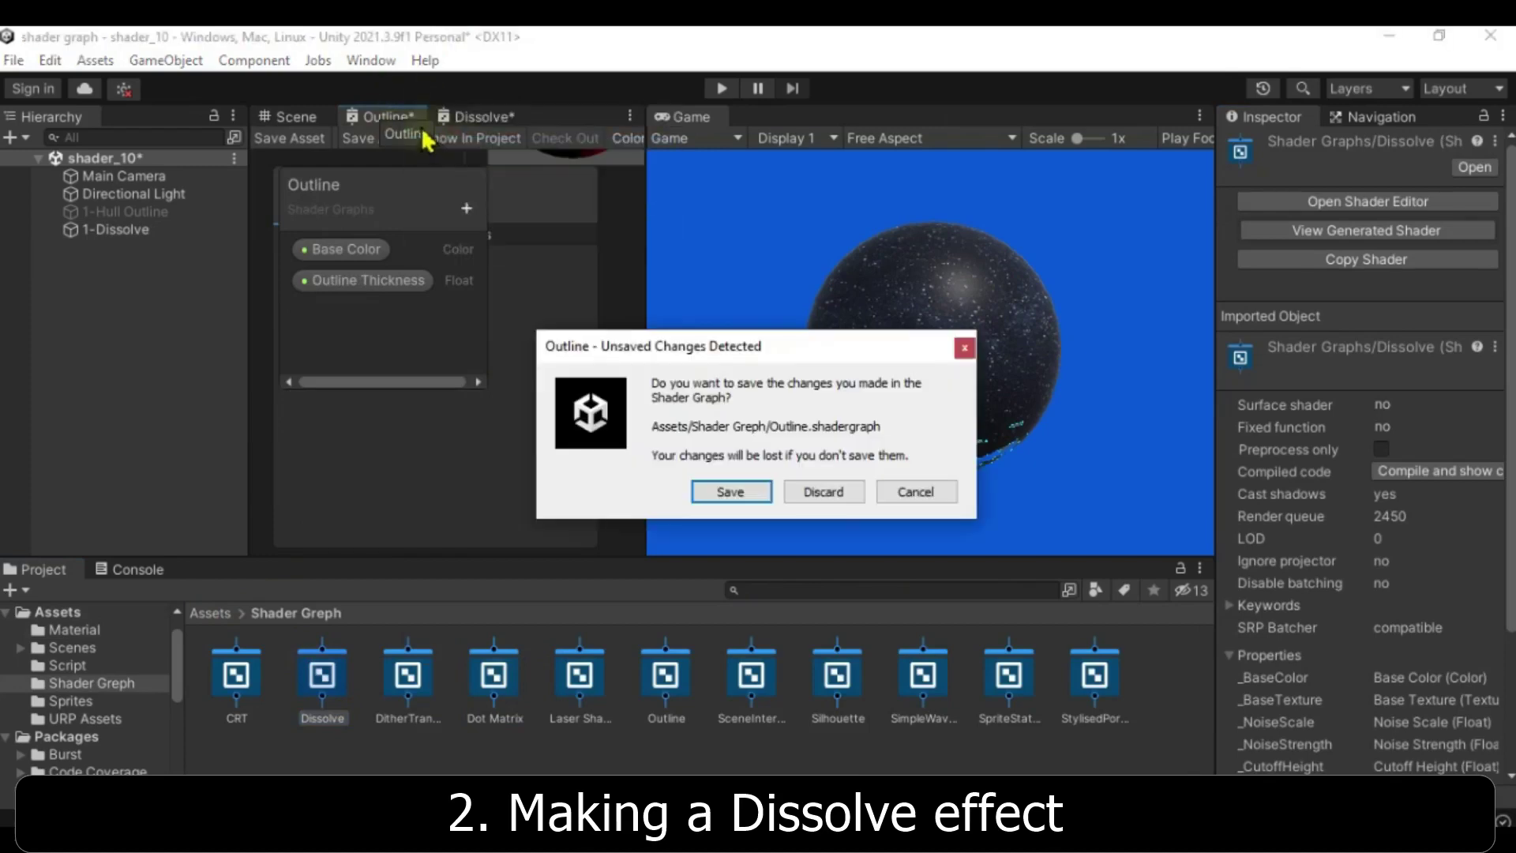
{"action": "left_click", "coordinate": [745, 500]}
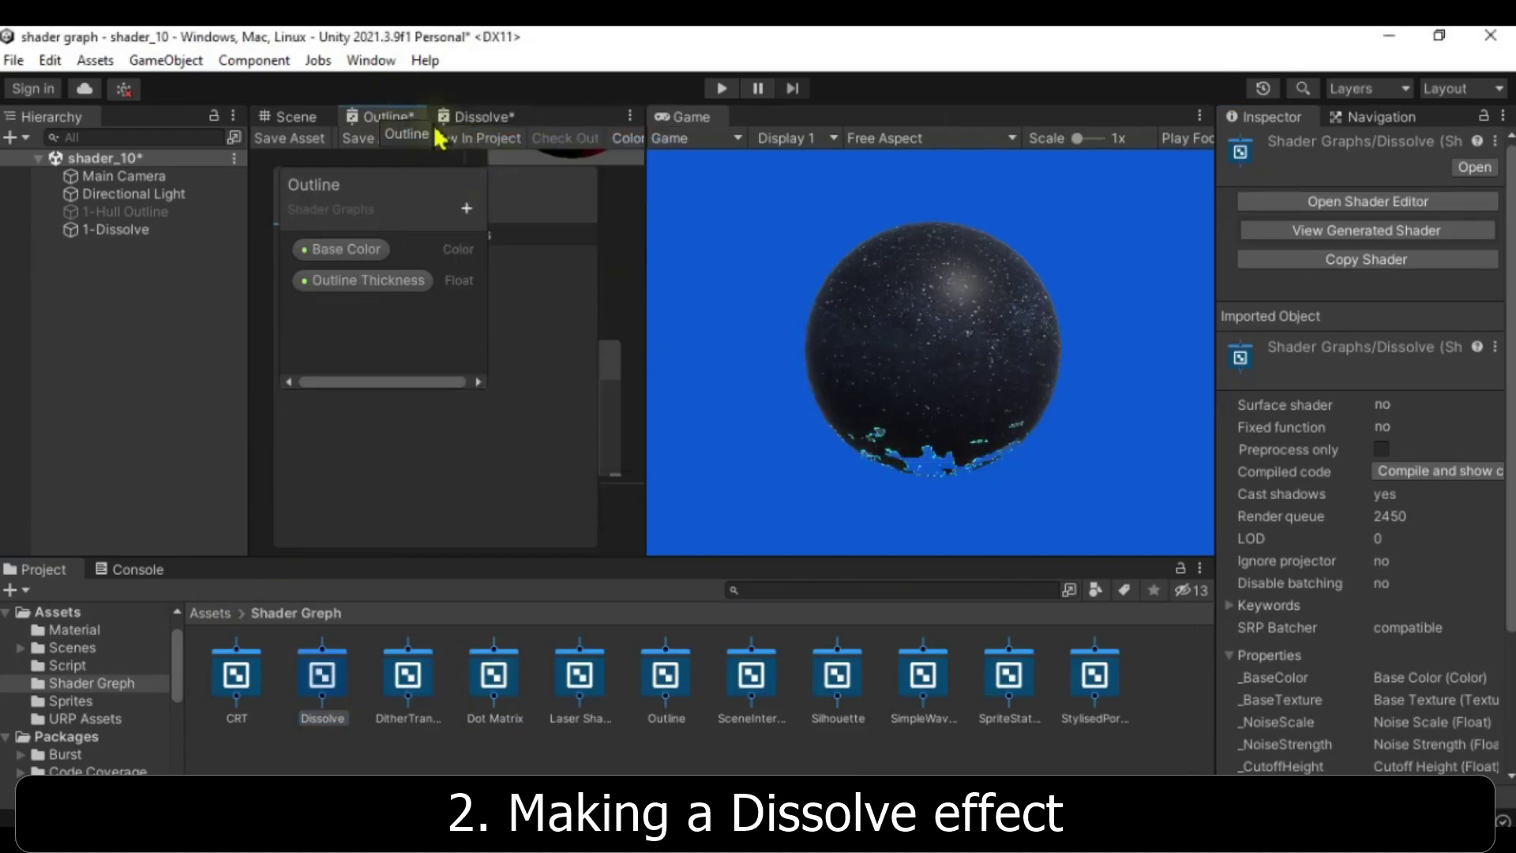
Step: Maximize the Dissolve shader graph and narrow its Graph Inspector slightly
{"action": "right_click", "coordinate": [409, 126]}
{"action": "left_click", "coordinate": [438, 130]}
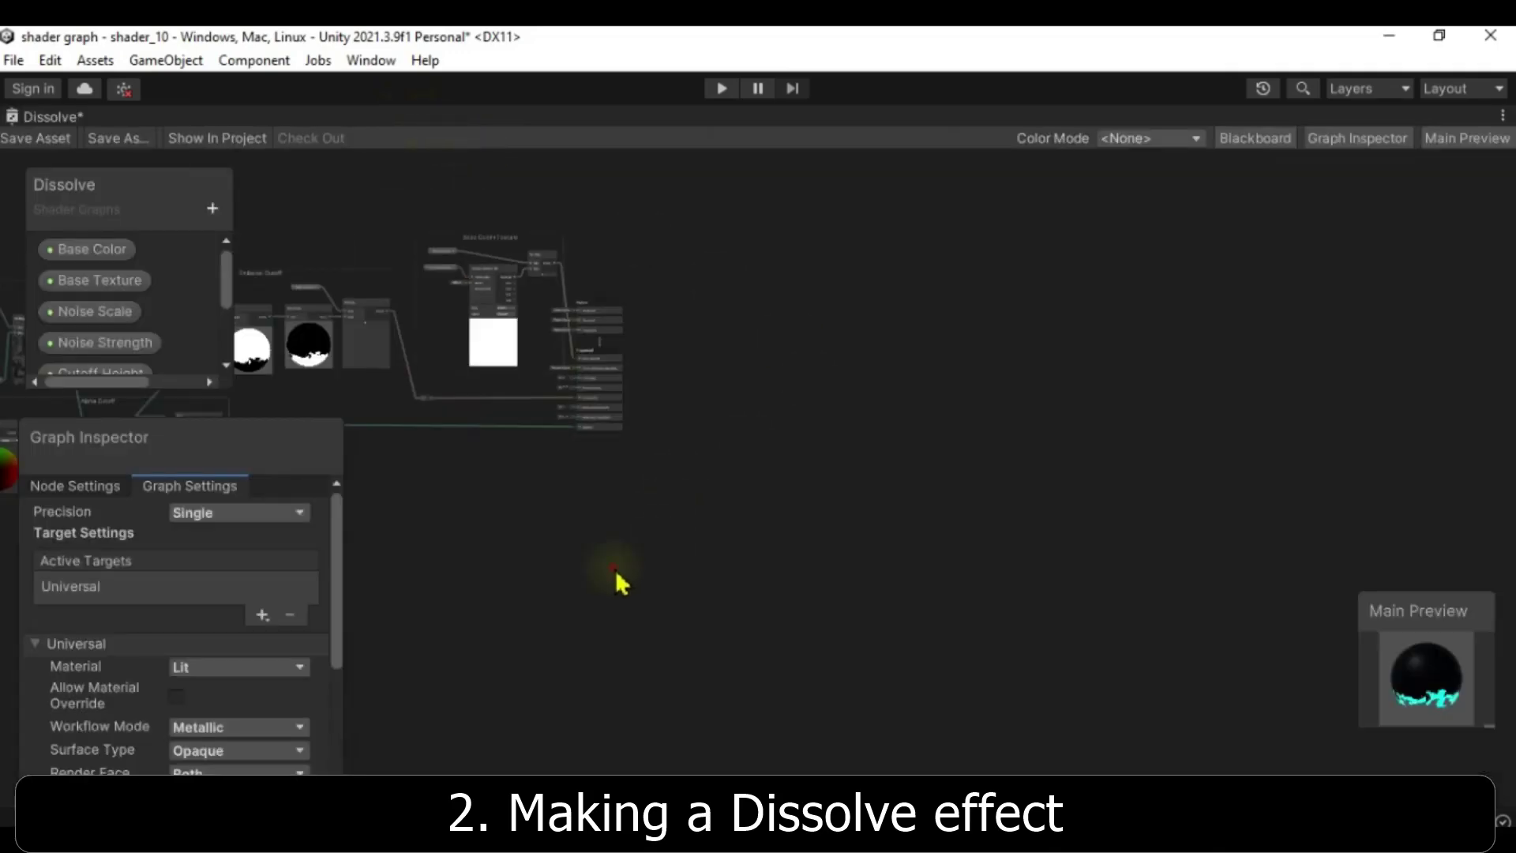
{"action": "key", "text": "a"}
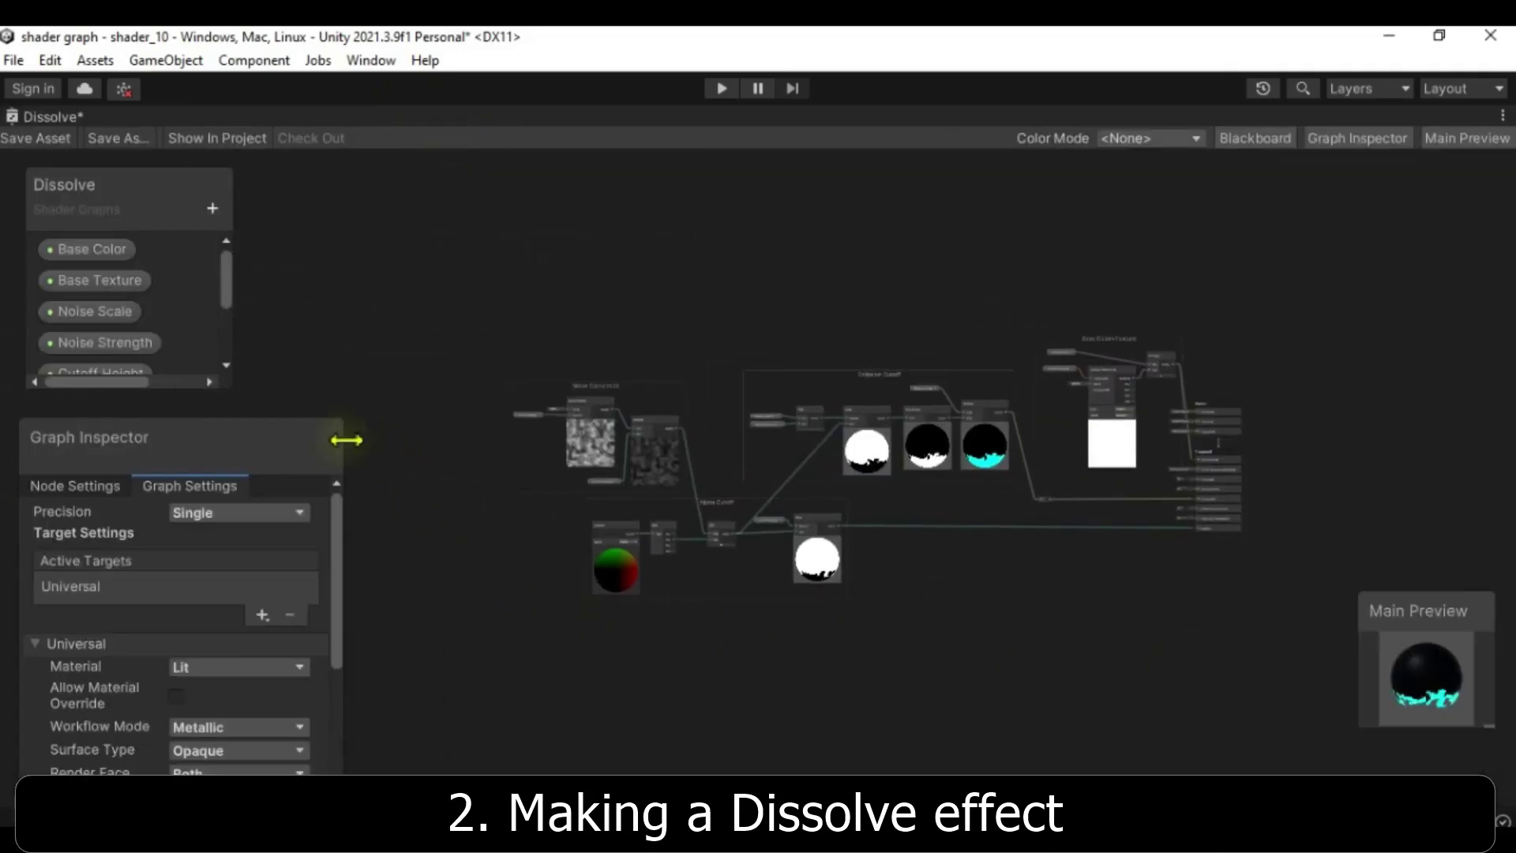
{"action": "left_click_drag", "start_coordinate": [345, 434], "coordinate": [334, 454]}
{"action": "left_click_drag", "start_coordinate": [228, 290], "coordinate": [230, 246]}
Step: Shift the Noise Calculation group slightly upward and show the settings of its Noise Scale property
{"action": "scroll", "coordinate": [853, 661], "scroll_direction": "up", "scroll_amount": 3}
{"action": "scroll", "coordinate": [947, 710], "scroll_direction": "up", "scroll_amount": 5}
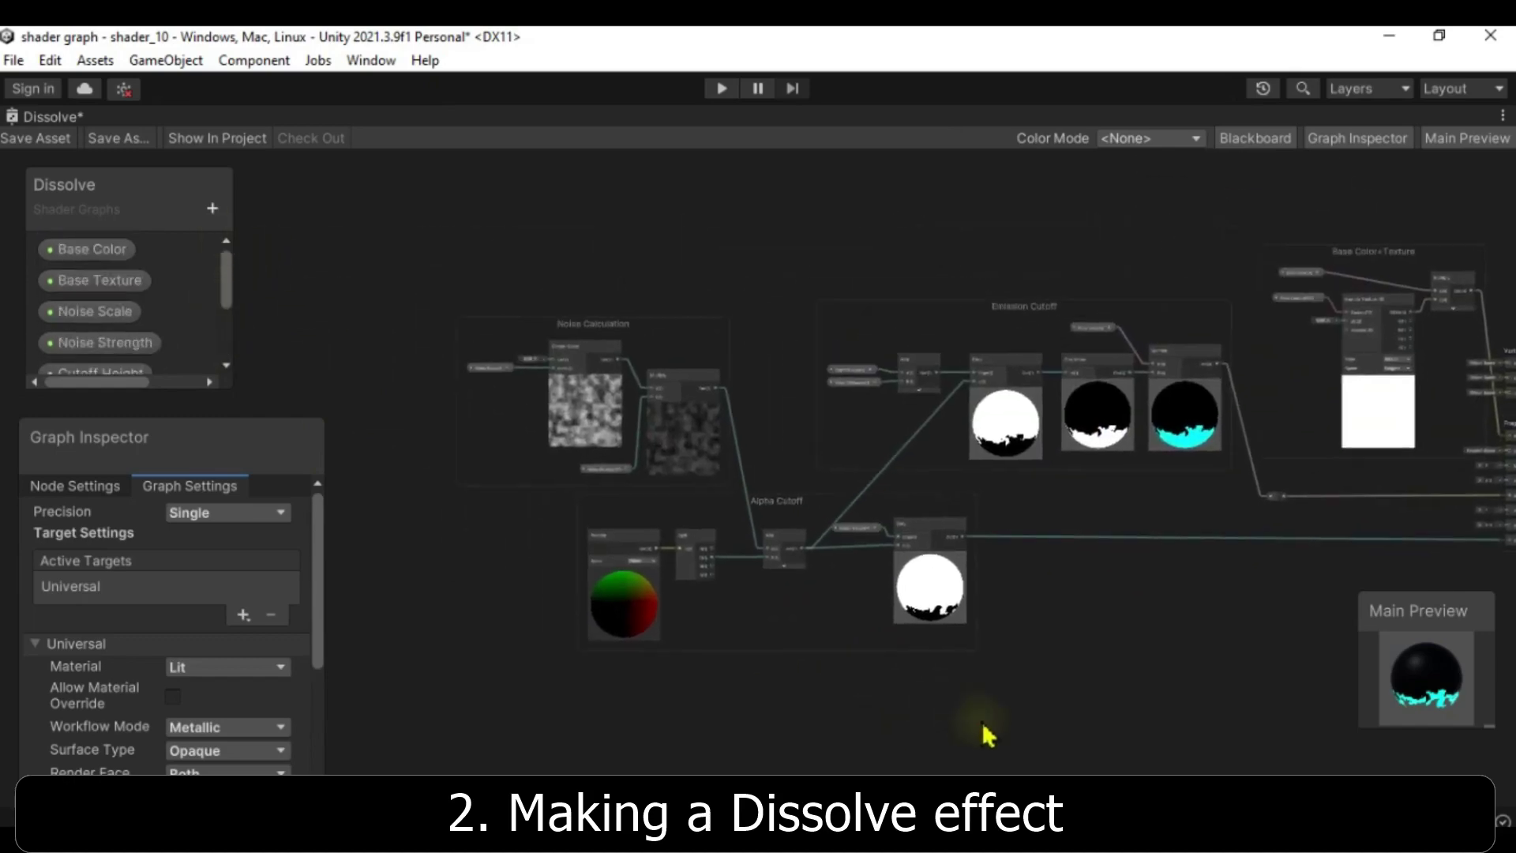
{"action": "scroll", "coordinate": [900, 507], "scroll_direction": "up", "scroll_amount": 3}
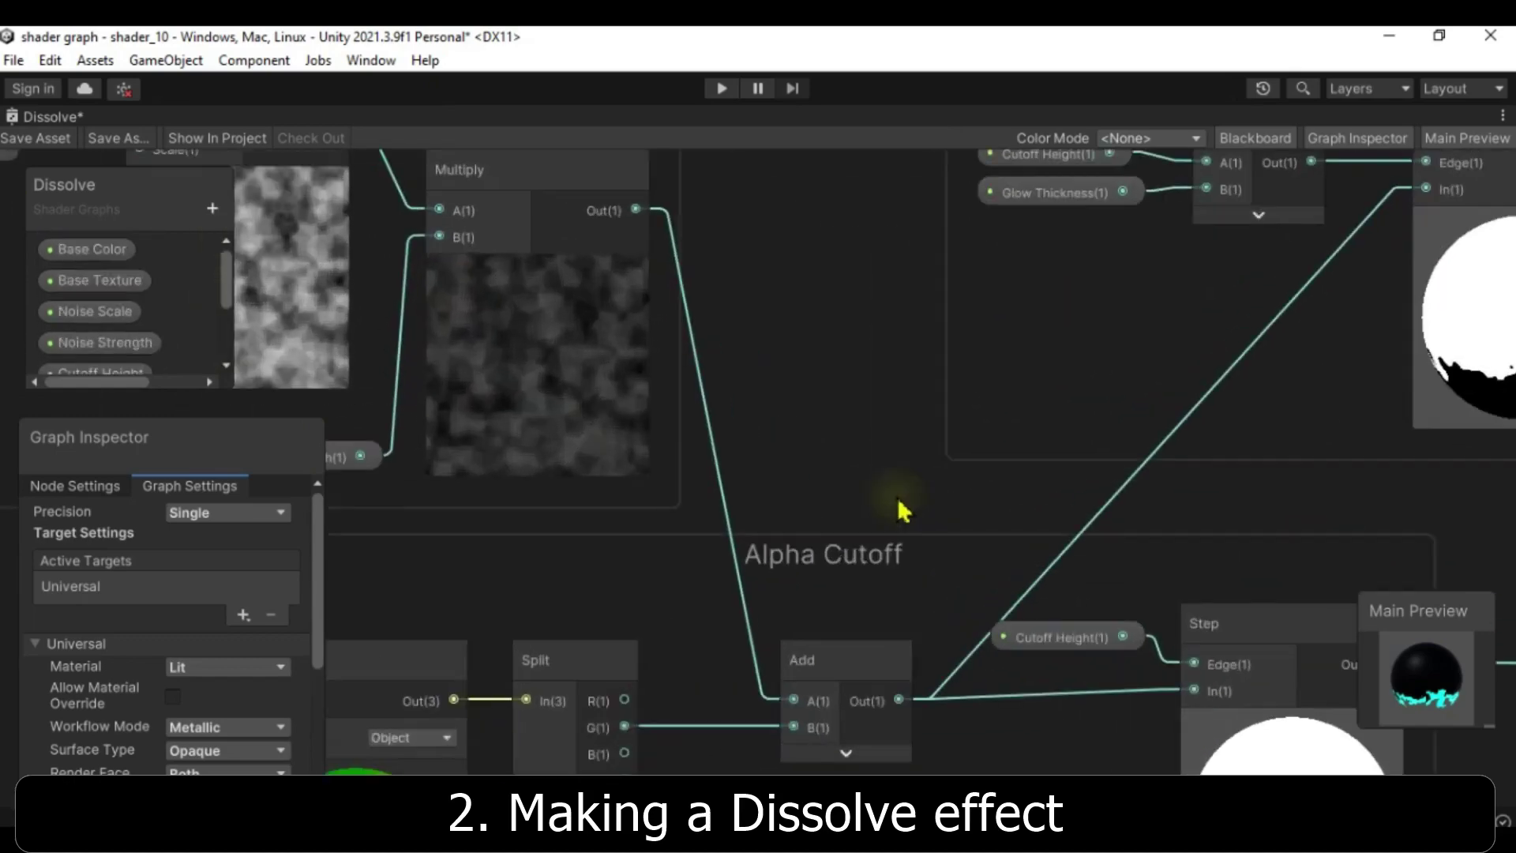
{"action": "scroll", "coordinate": [913, 514], "scroll_direction": "down", "scroll_amount": 4}
{"action": "scroll", "coordinate": [884, 458], "scroll_direction": "up", "scroll_amount": 2}
{"action": "left_click", "coordinate": [691, 309]}
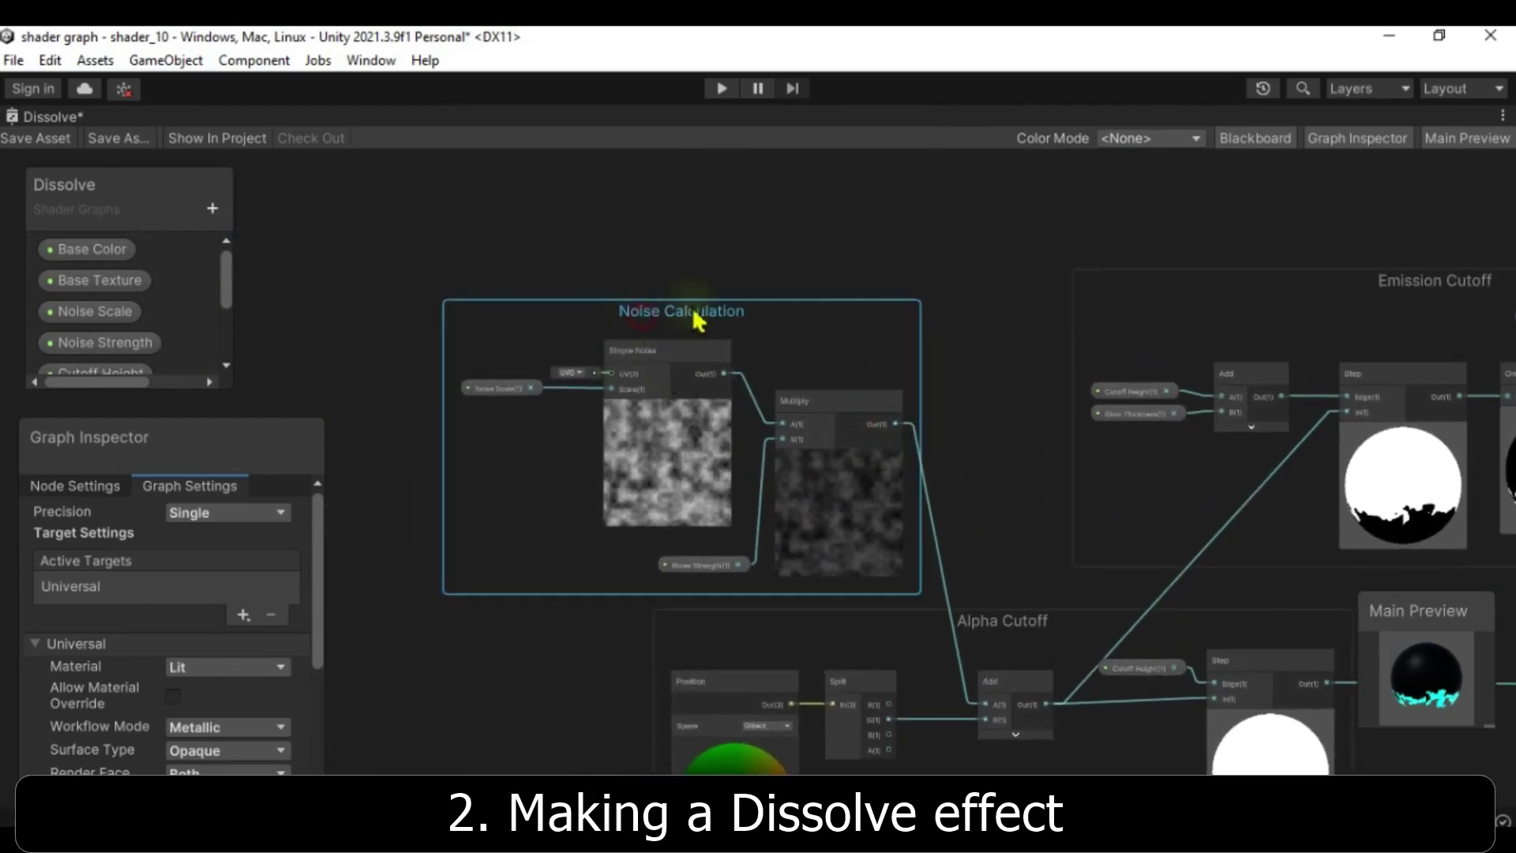
{"action": "left_click", "coordinate": [970, 387]}
{"action": "left_click", "coordinate": [771, 318]}
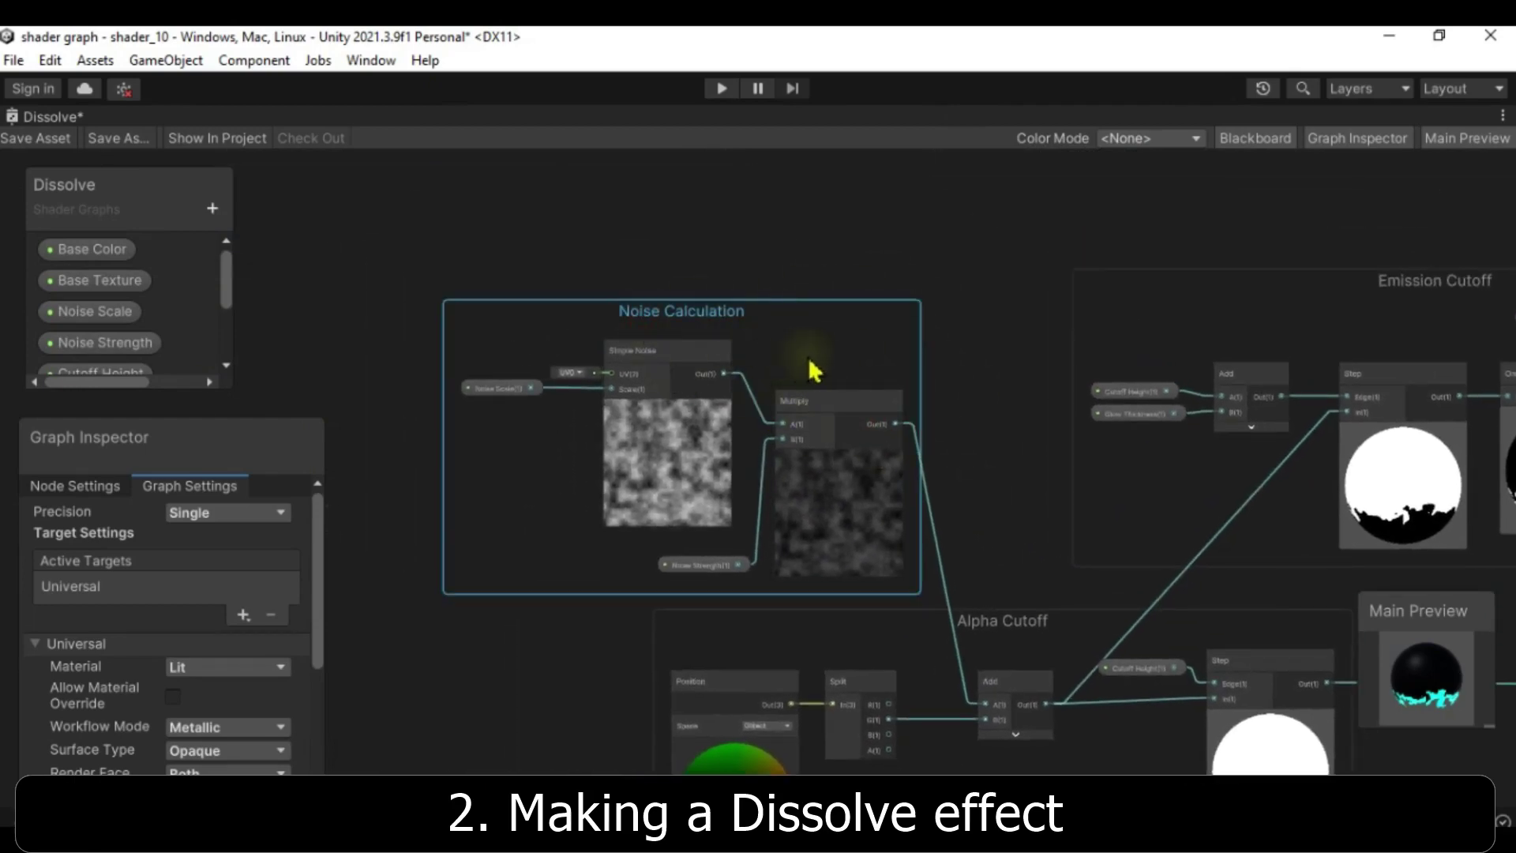
{"action": "left_click_drag", "start_coordinate": [737, 321], "coordinate": [739, 300]}
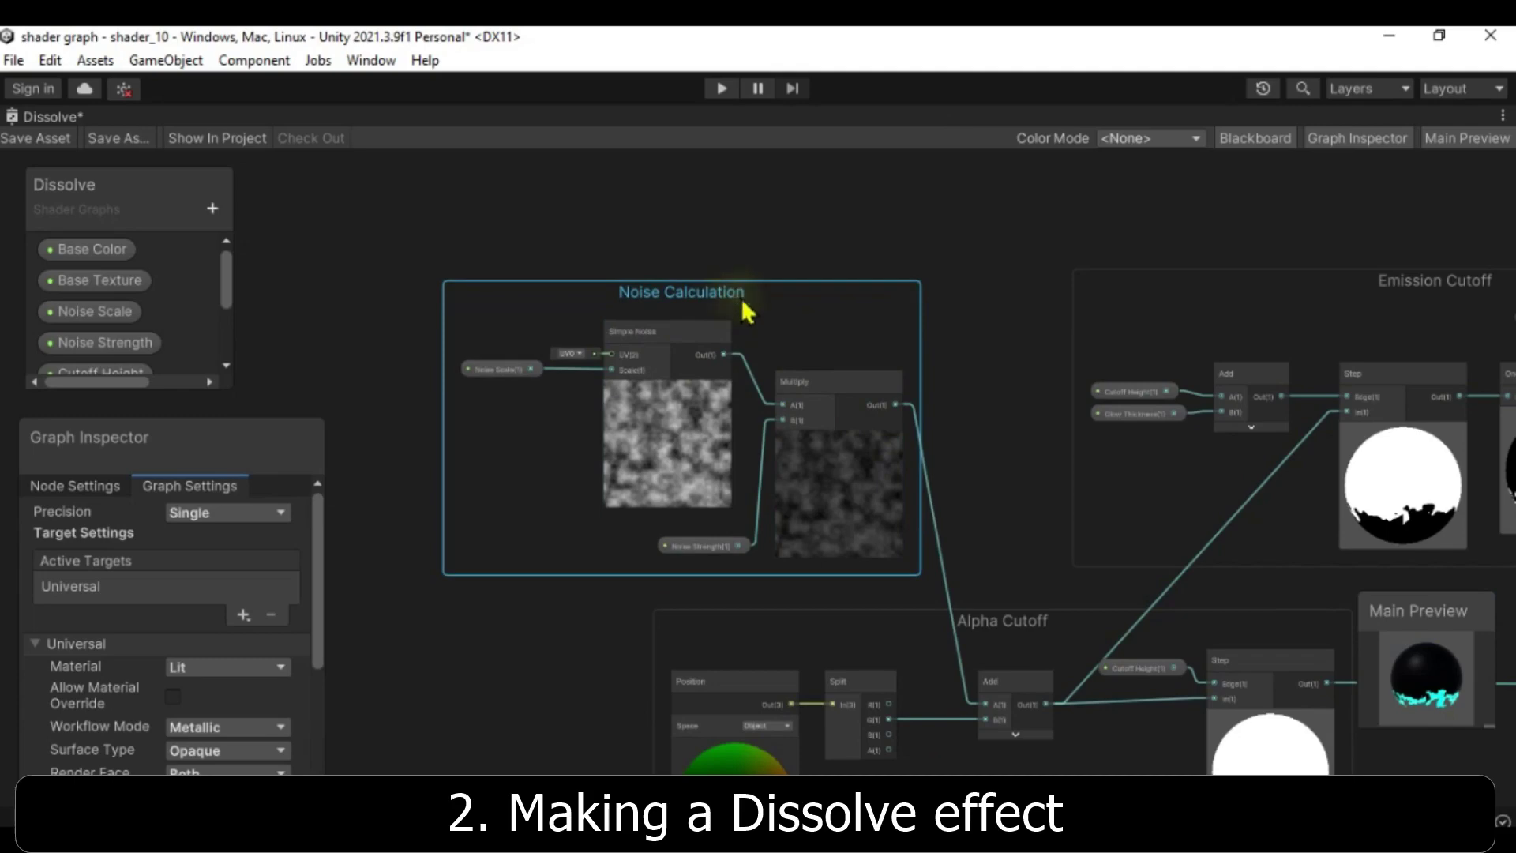
{"action": "scroll", "coordinate": [673, 450], "scroll_direction": "up", "scroll_amount": 2}
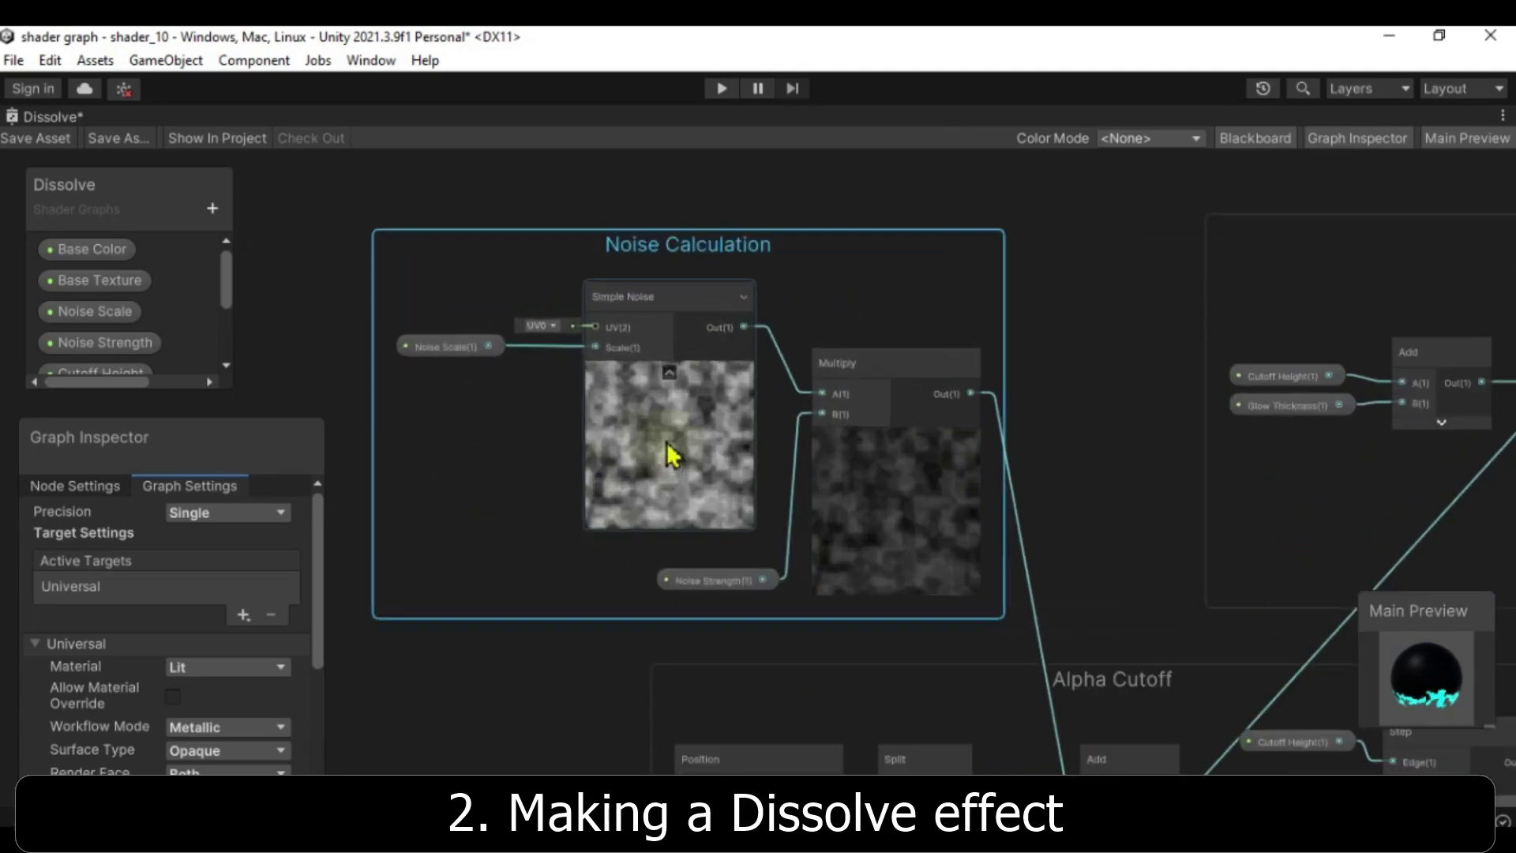
{"action": "left_click", "coordinate": [432, 346]}
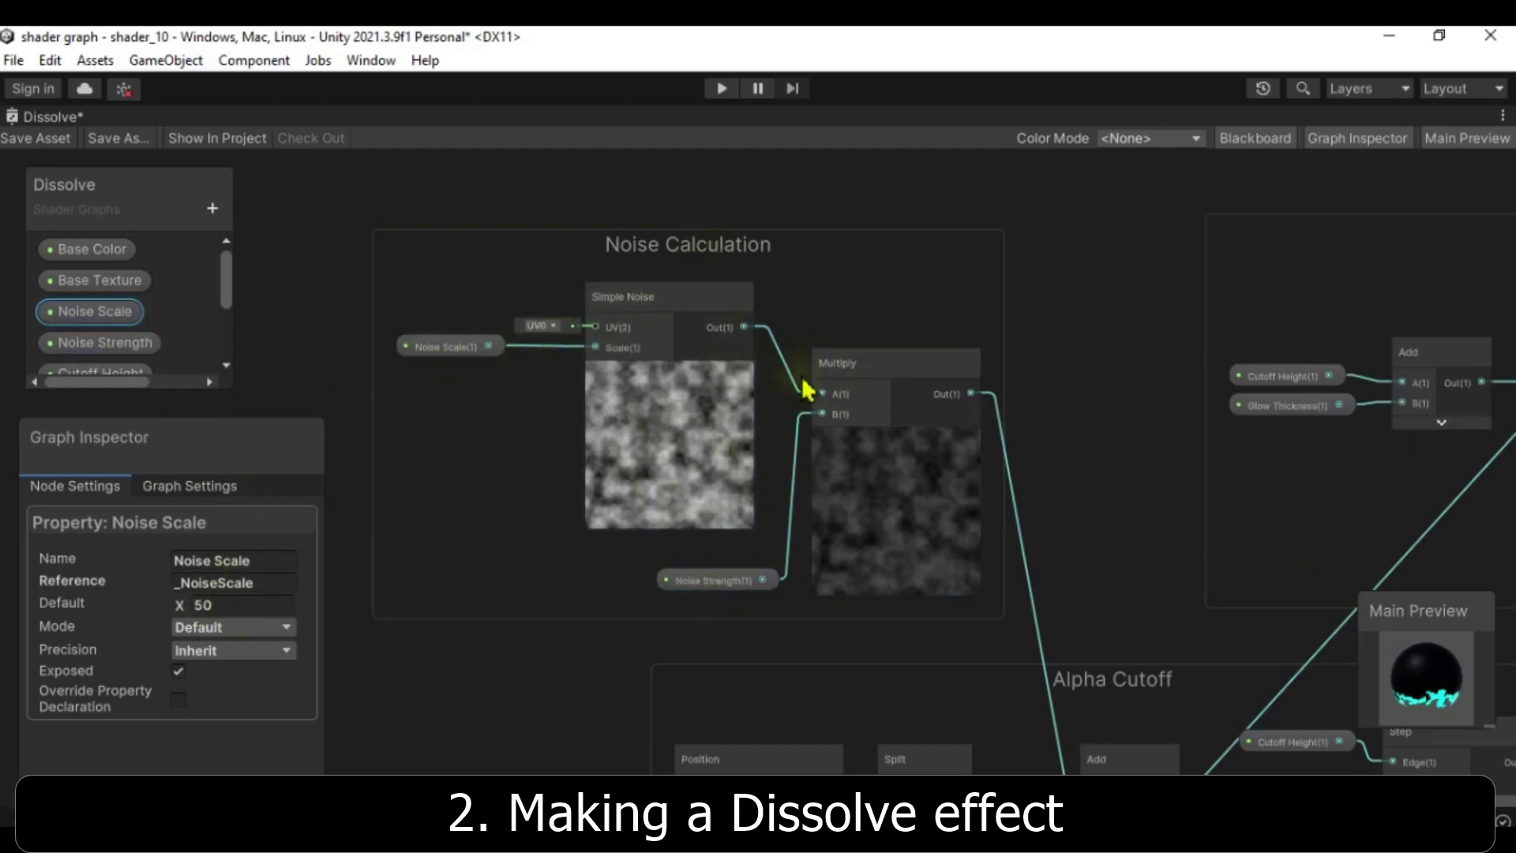
Step: Examine the Alpha Cutoff group's Position, Split, Add and Step nodes and show the Cutoff Height property's settings
{"action": "middle_click_drag", "start_coordinate": [1127, 576], "coordinate": [998, 260]}
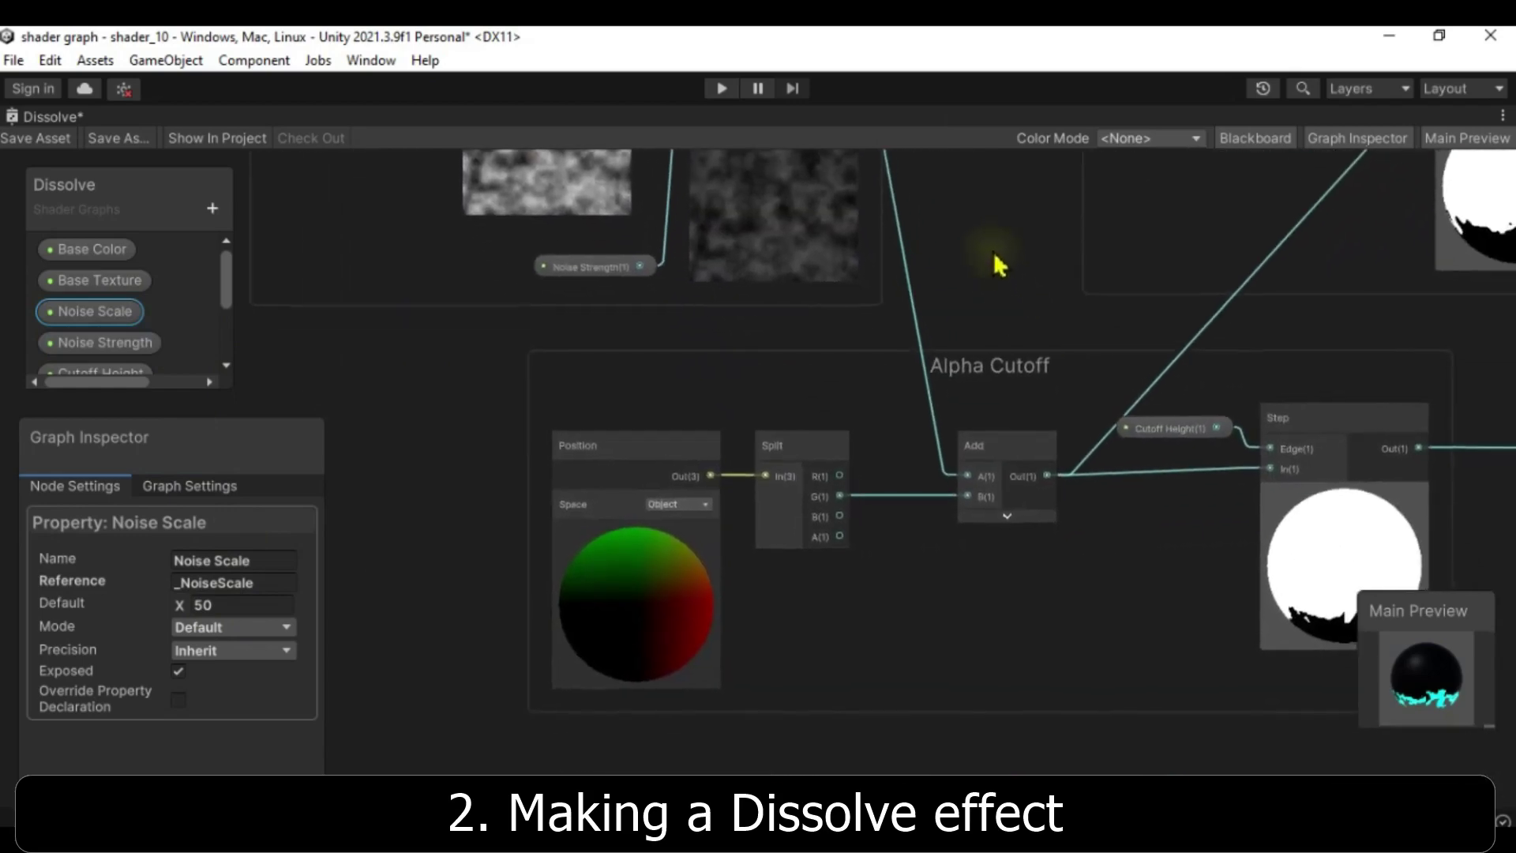
{"action": "left_click", "coordinate": [582, 450]}
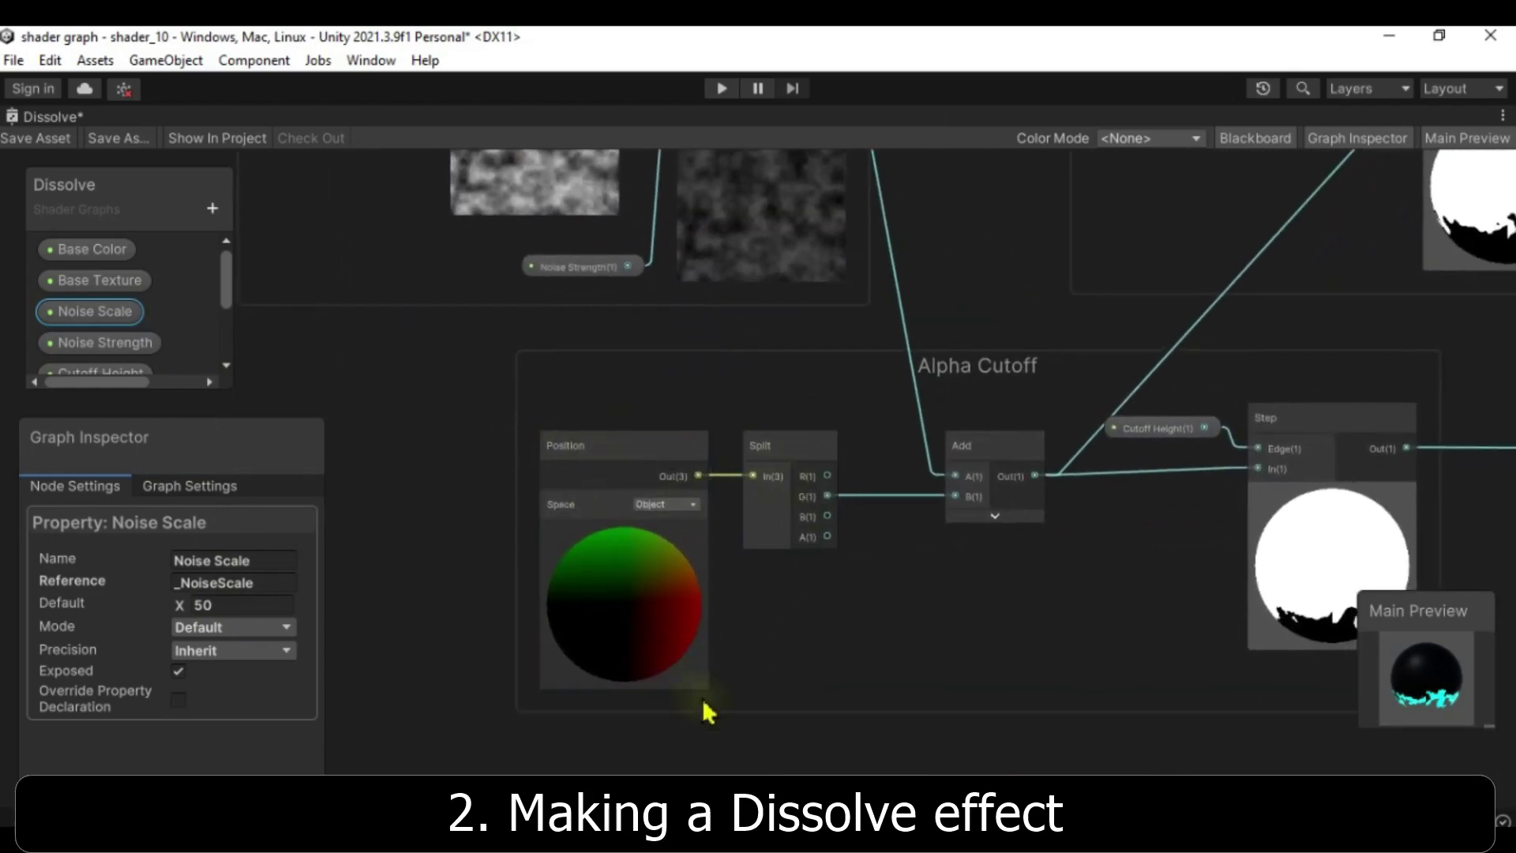
{"action": "middle_click_drag", "start_coordinate": [983, 725], "coordinate": [1000, 817]}
{"action": "left_click", "coordinate": [1008, 555]}
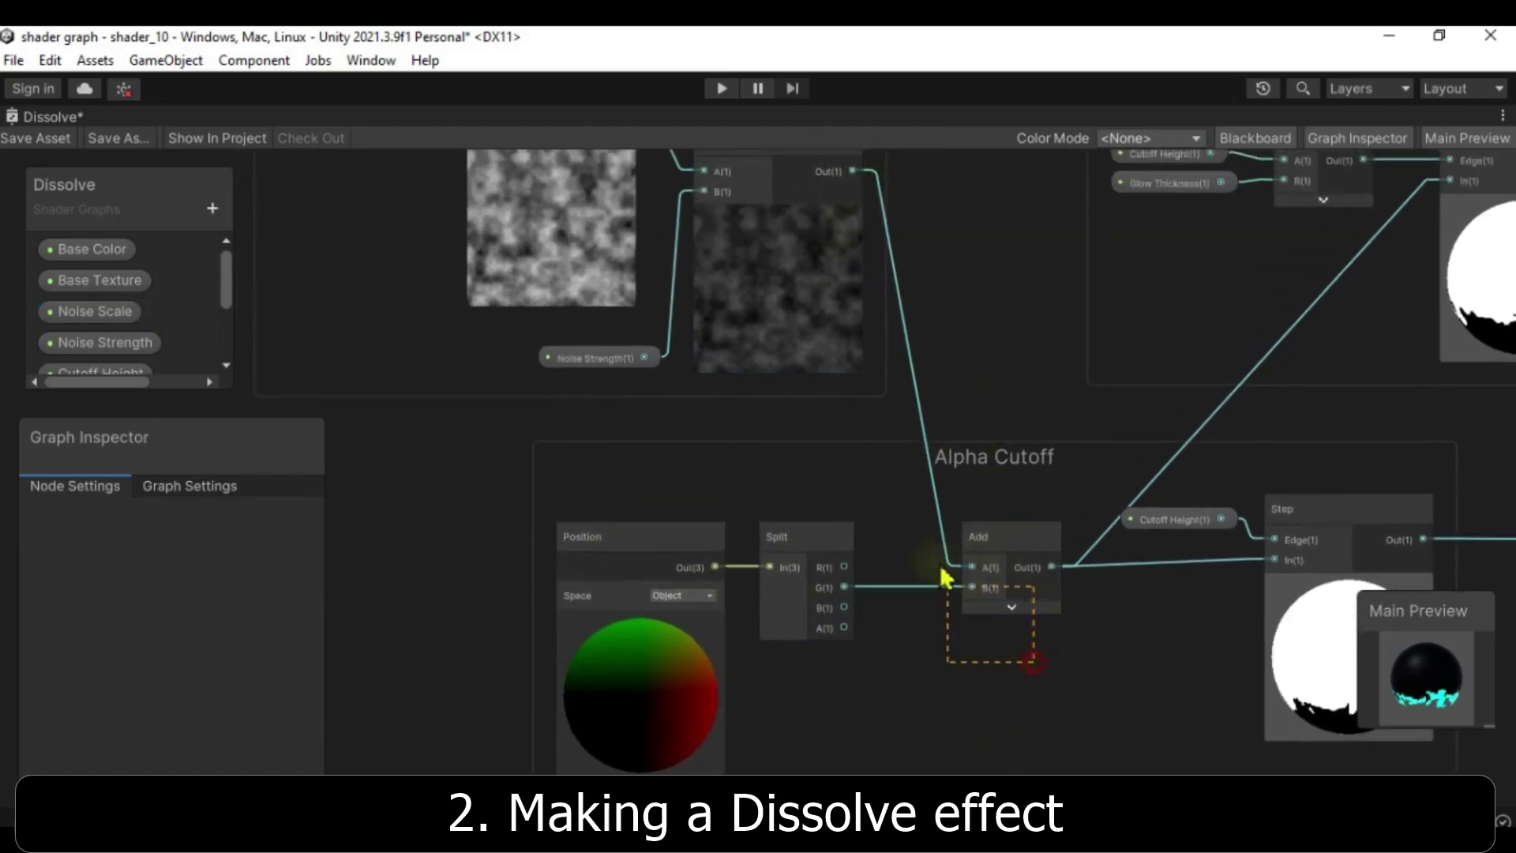
{"action": "middle_click_drag", "start_coordinate": [1147, 724], "coordinate": [915, 701]}
{"action": "left_click", "coordinate": [916, 511]}
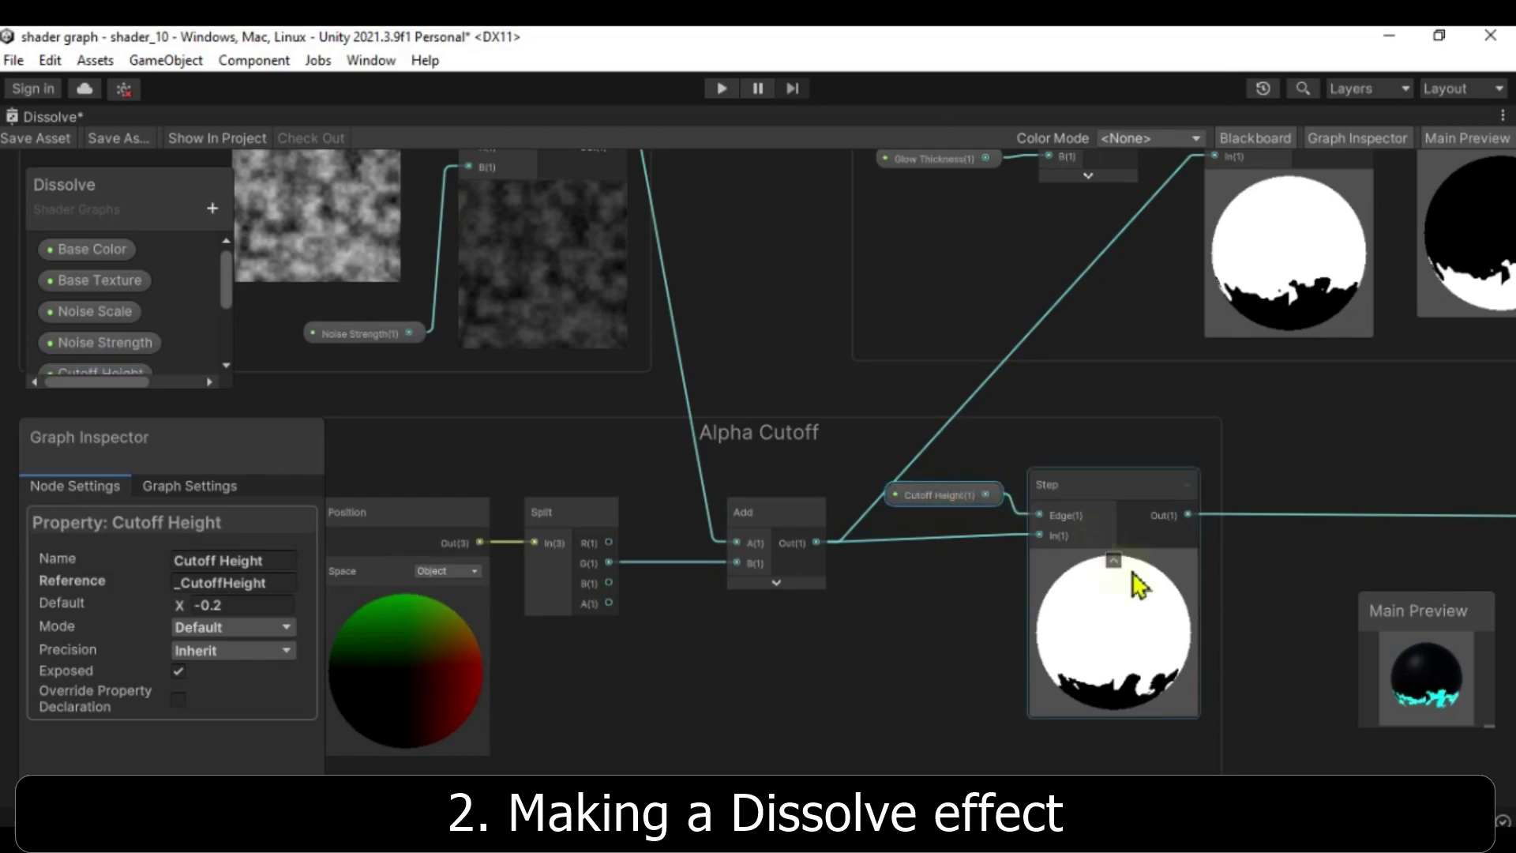
Step: Examine the Emission Cutoff group and show the settings of its Cutoff Height and Glow Thickness properties
{"action": "middle_click_drag", "start_coordinate": [1318, 448], "coordinate": [900, 682]}
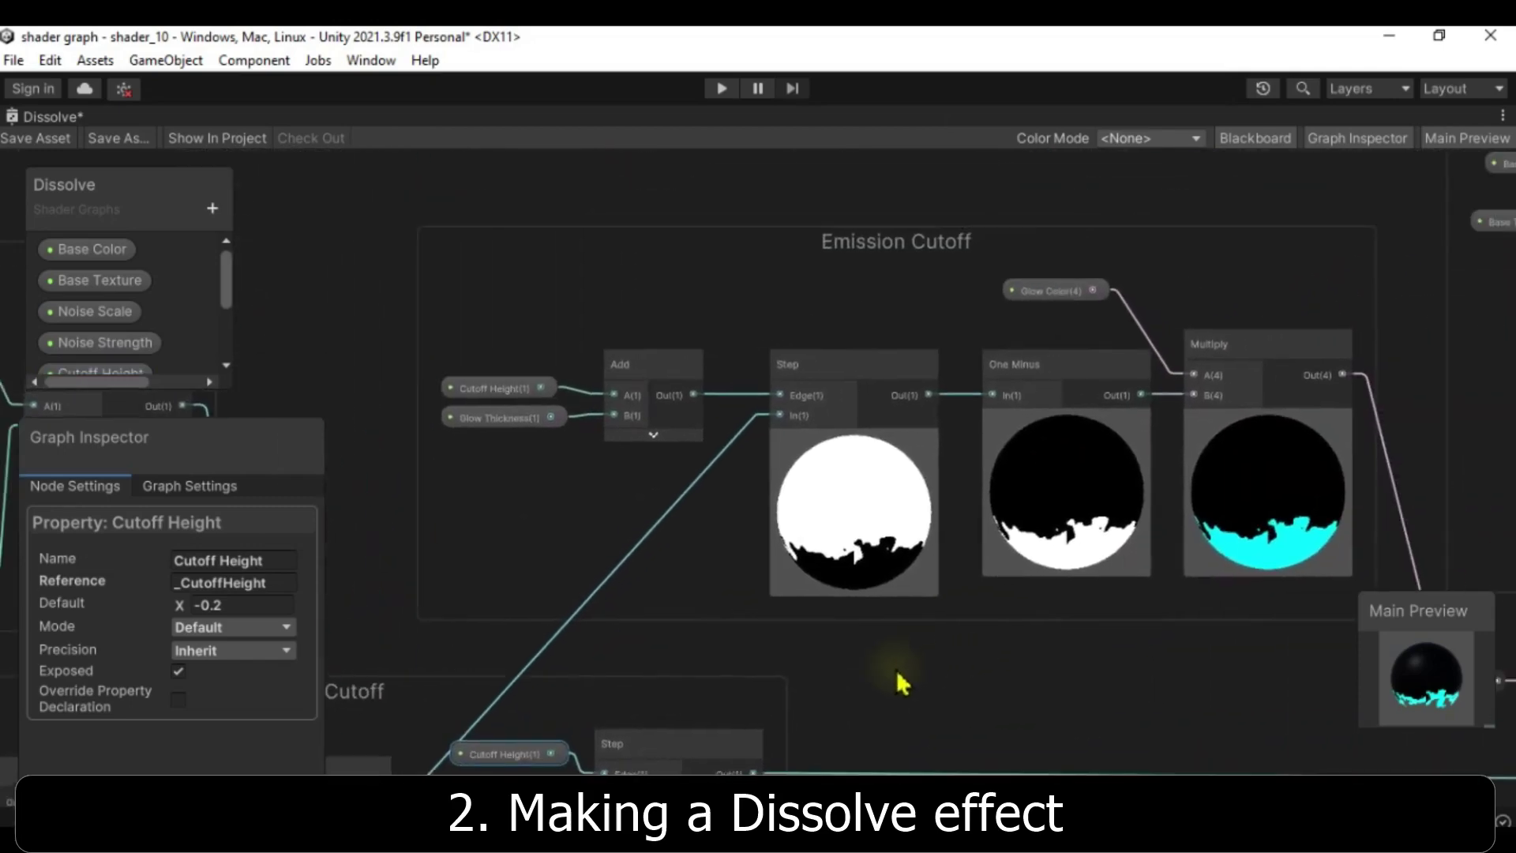
{"action": "left_click", "coordinate": [485, 379]}
{"action": "left_click", "coordinate": [499, 404]}
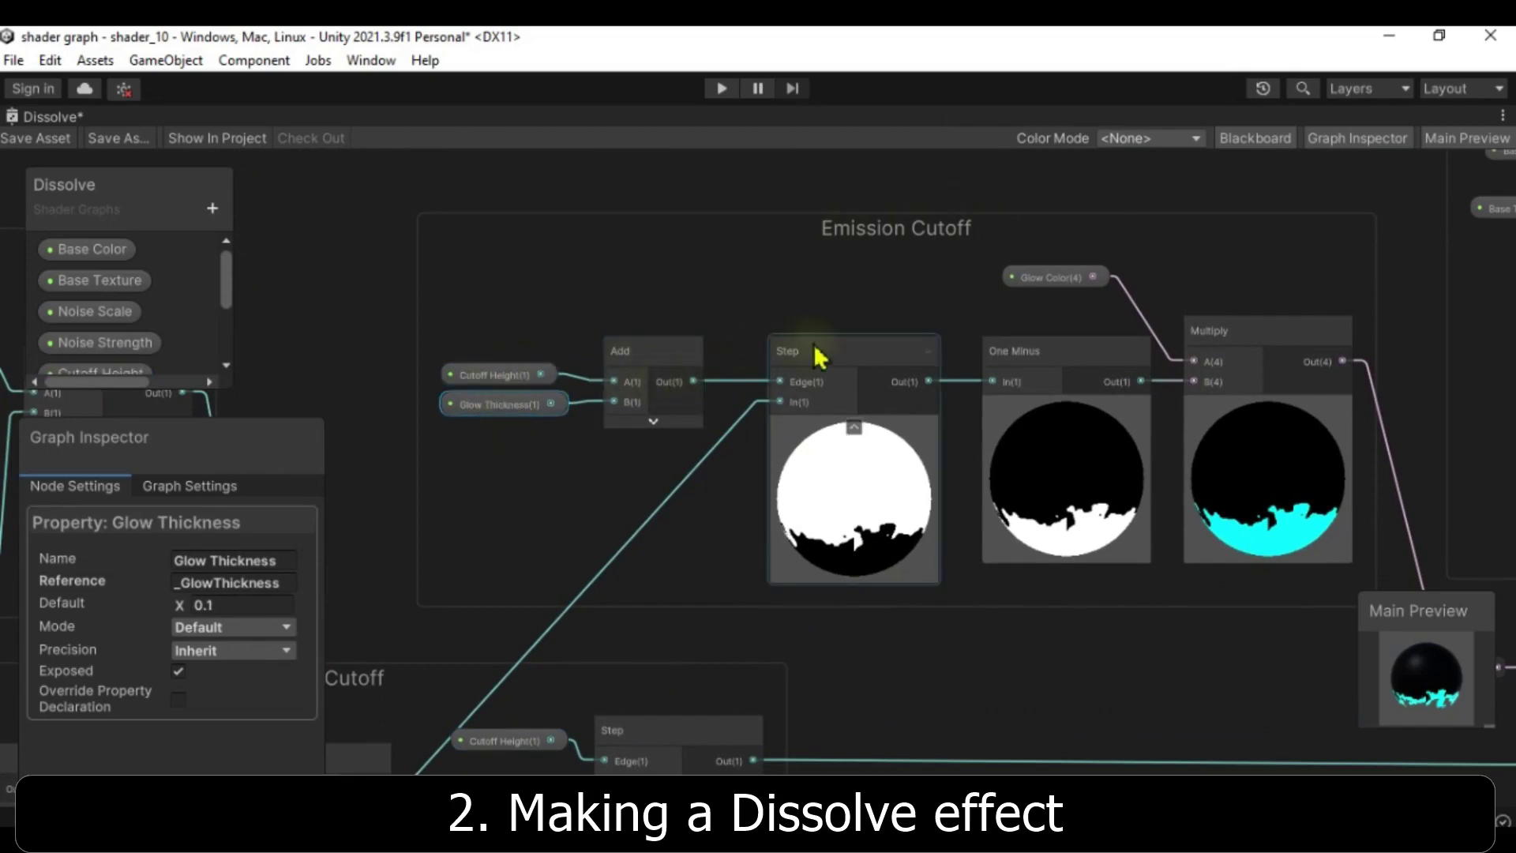
Step: Move the Base Color+Texture group upward in the Dissolve graph and examine its Sample Texture 2D and Multiply nodes
{"action": "middle_click_drag", "start_coordinate": [1208, 673], "coordinate": [892, 805]}
{"action": "left_click_drag", "start_coordinate": [908, 223], "coordinate": [884, 365]}
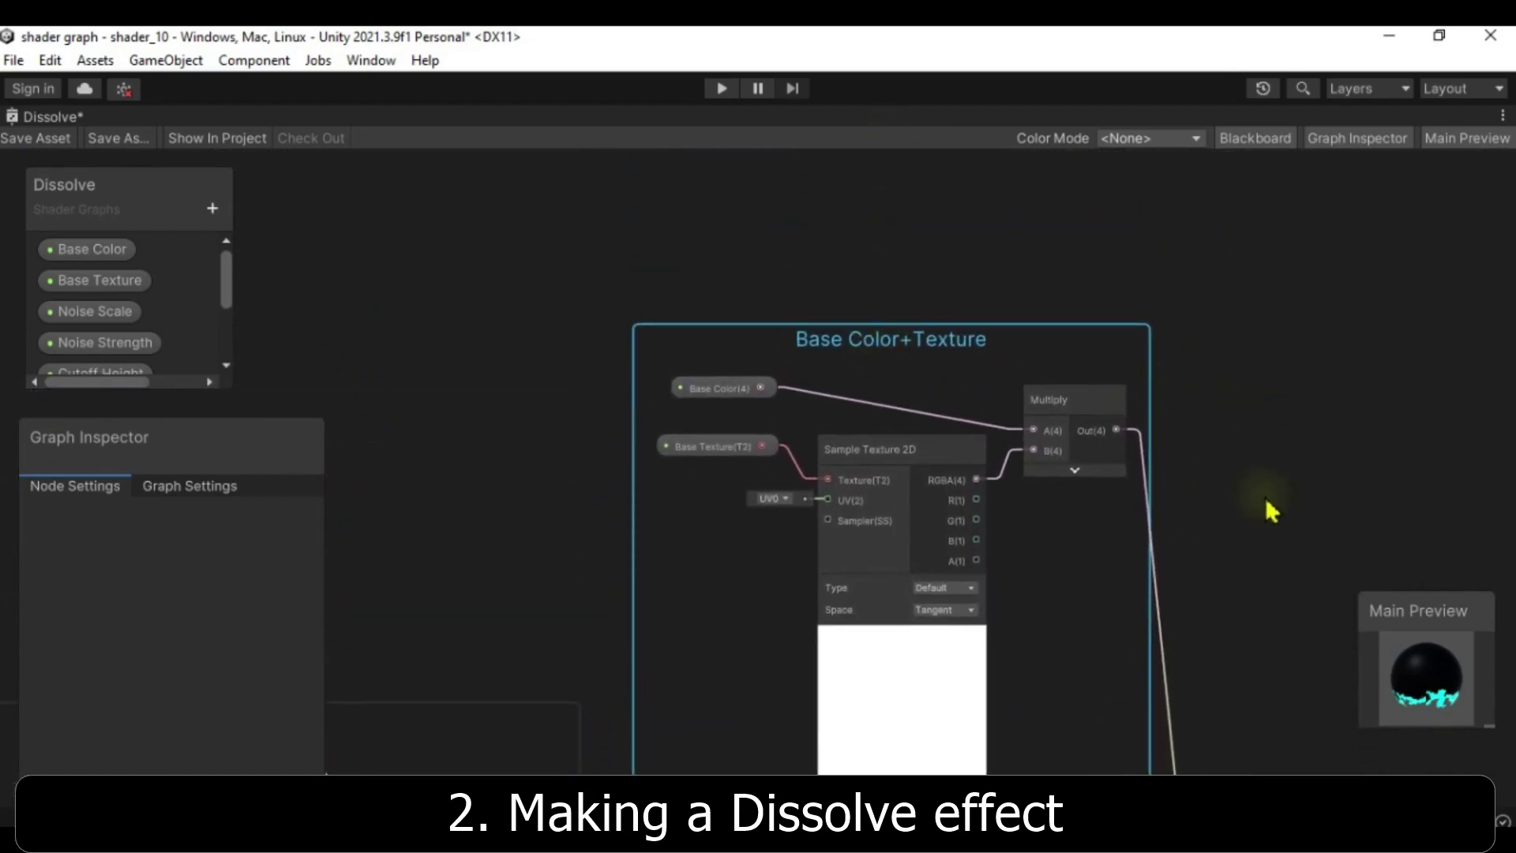
{"action": "middle_click_drag", "start_coordinate": [1269, 507], "coordinate": [1185, 345]}
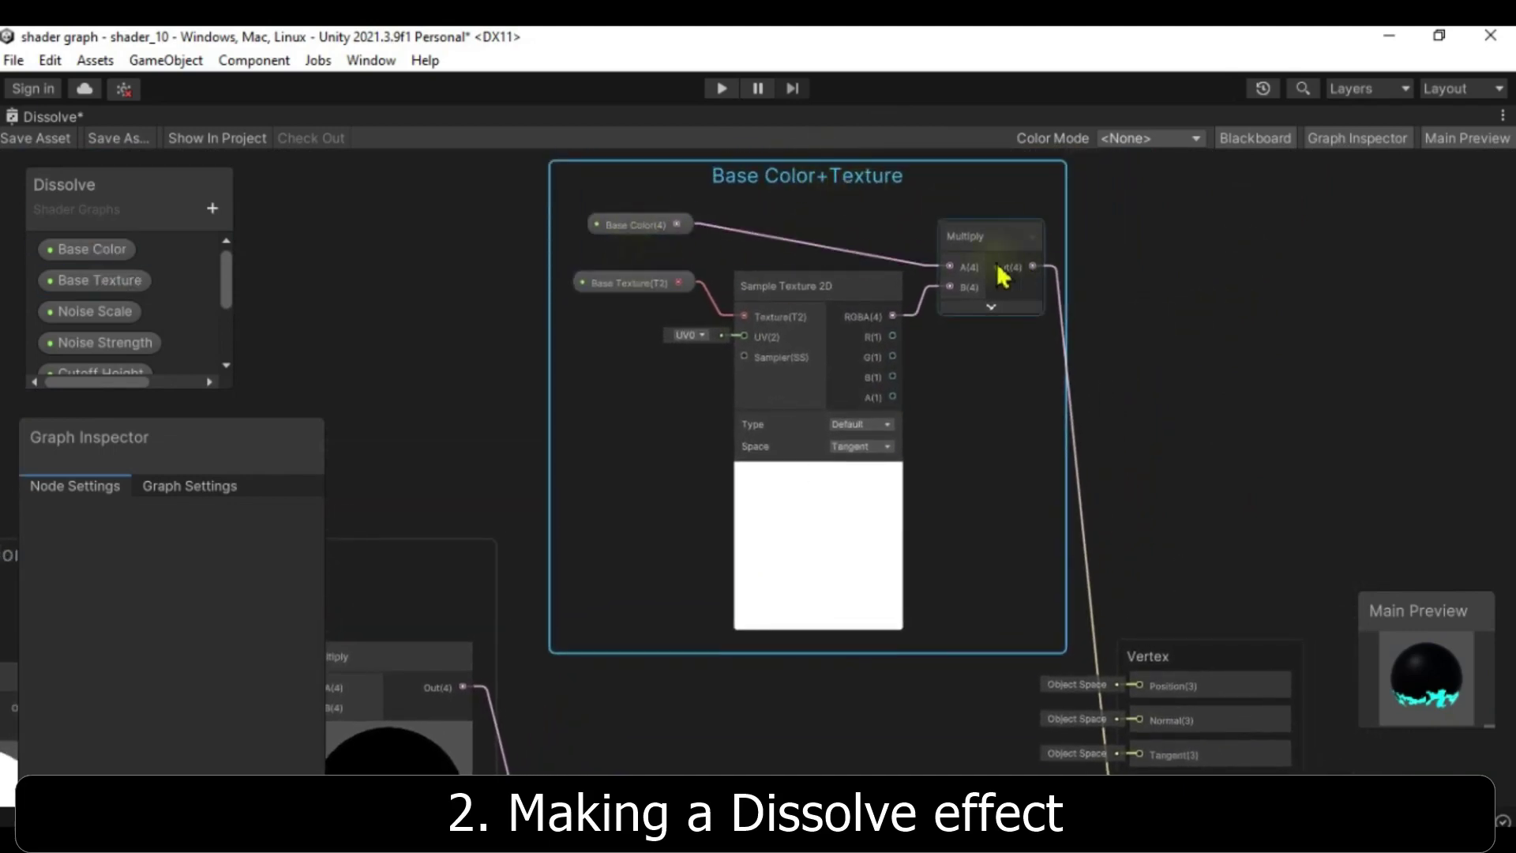
{"action": "middle_click_drag", "start_coordinate": [392, 345], "coordinate": [339, 466]}
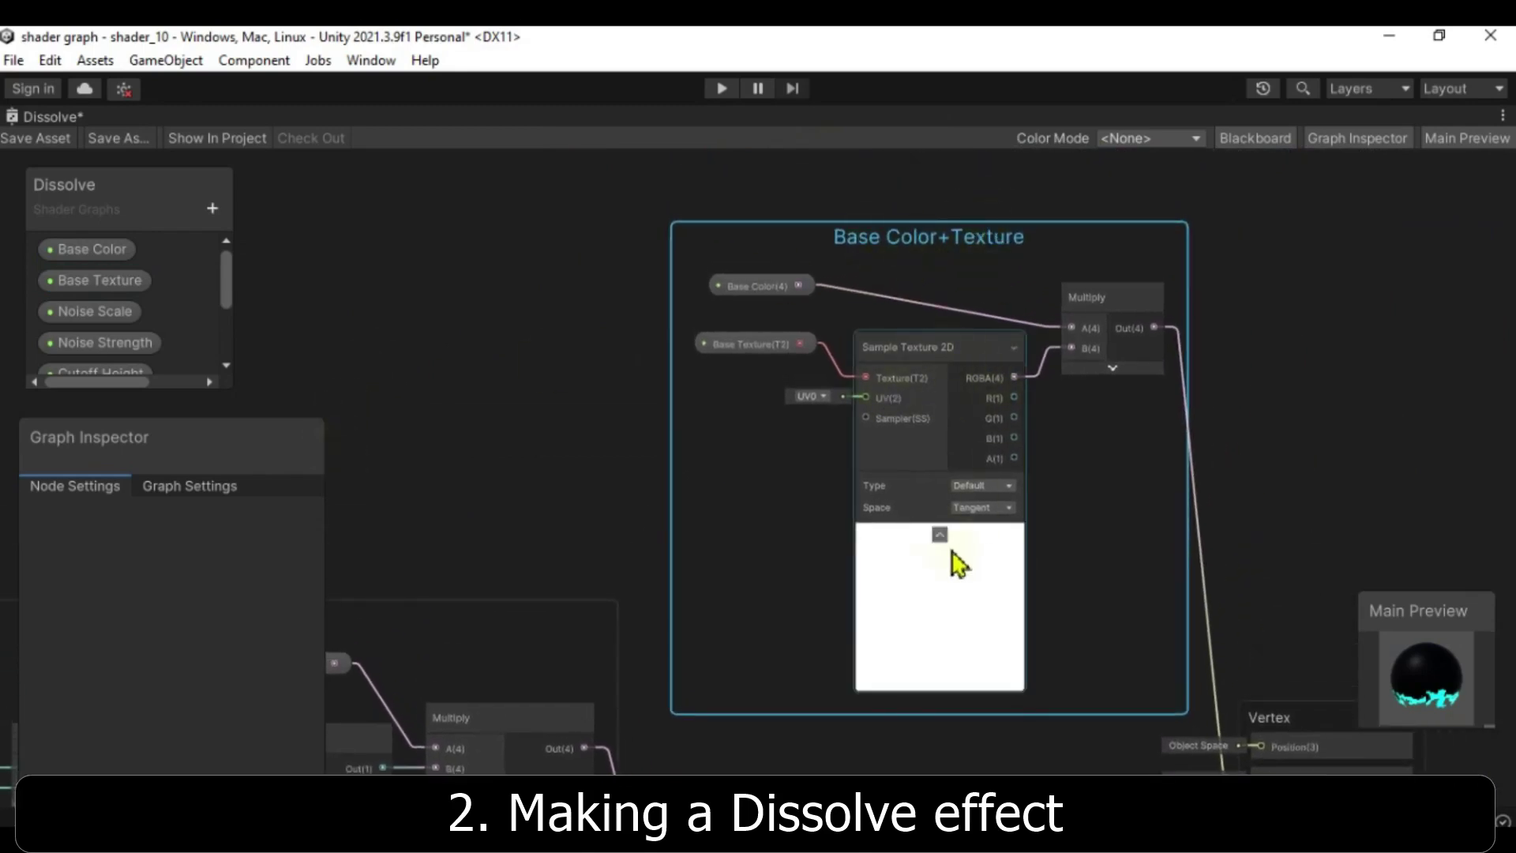
Step: Examine the Vertex and Fragment blocks and the connections feeding Base Color, Emission and Alpha
{"action": "middle_click_drag", "start_coordinate": [1295, 518], "coordinate": [1269, 162]}
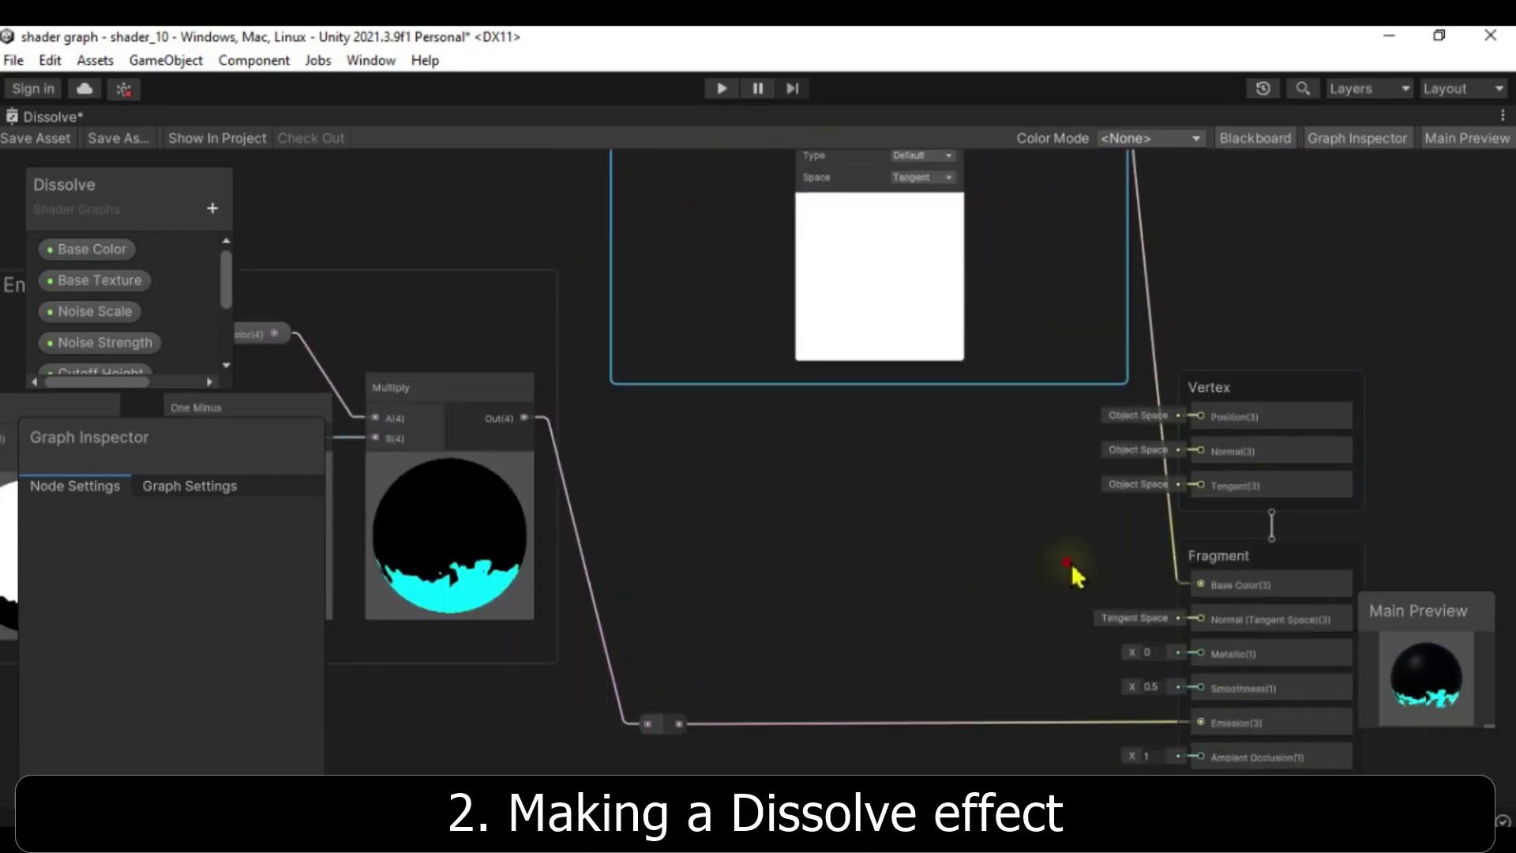
{"action": "middle_click_drag", "start_coordinate": [1073, 576], "coordinate": [1013, 500]}
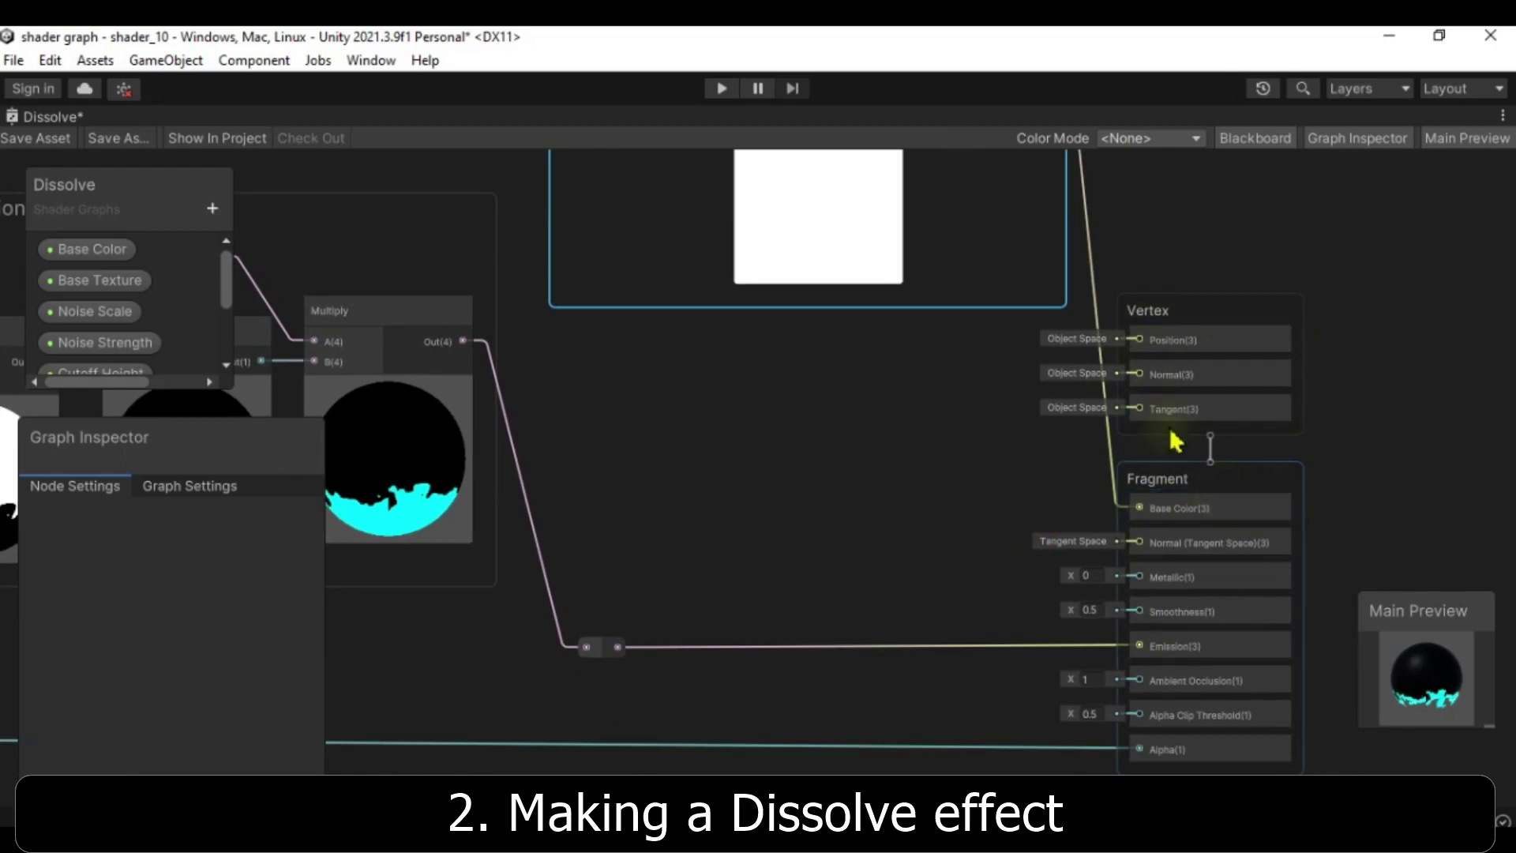
{"action": "middle_click_drag", "start_coordinate": [903, 558], "coordinate": [889, 487]}
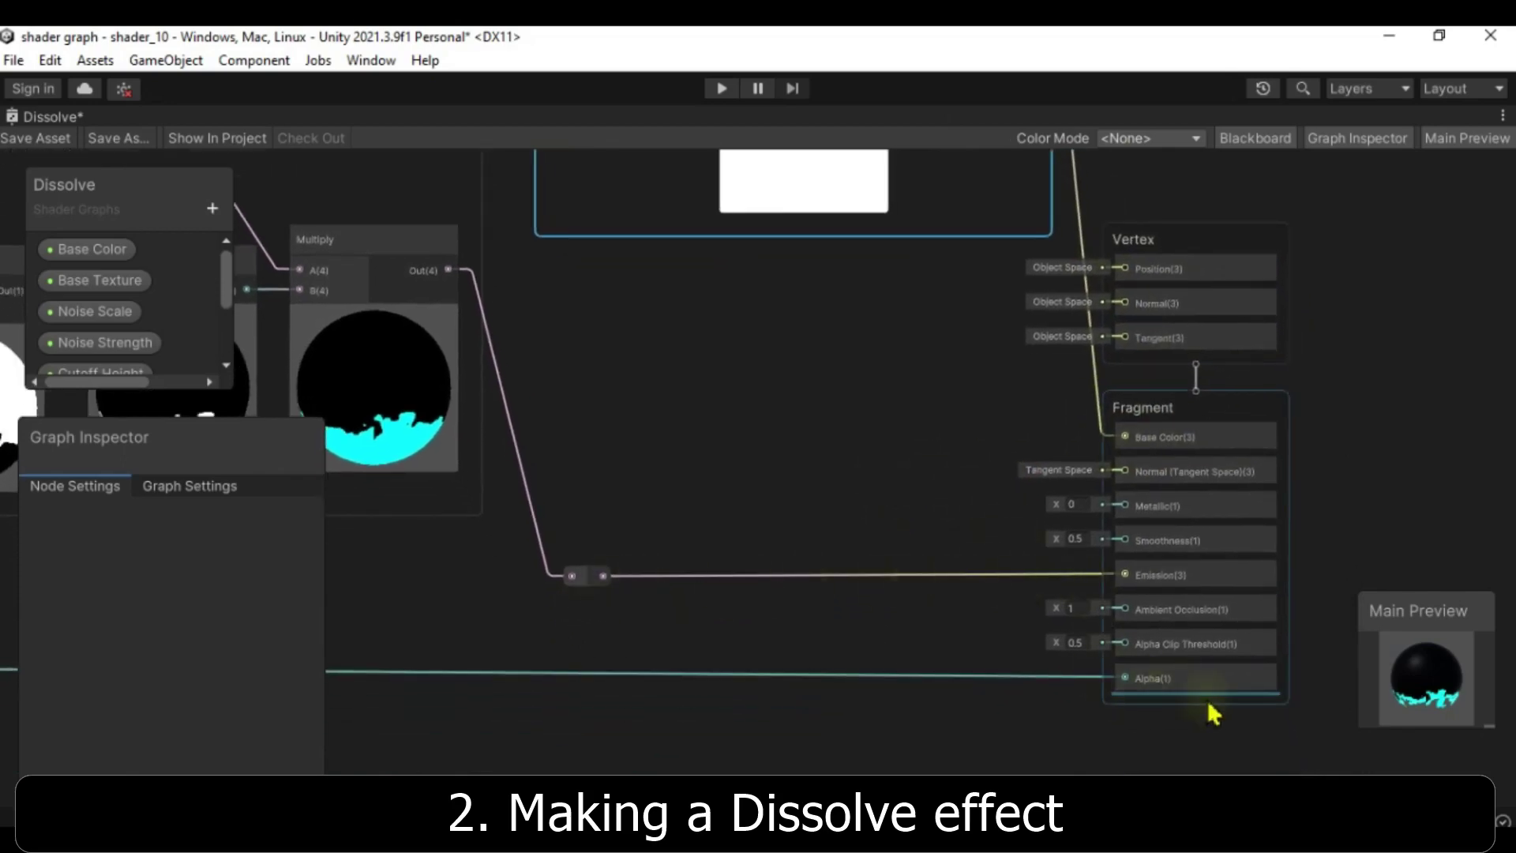
{"action": "left_click_drag", "start_coordinate": [1418, 641], "coordinate": [1437, 678]}
Step: Restore the maximized Dissolve graph to the normal editor layout and return to the Scene view
{"action": "left_click", "coordinate": [1504, 111]}
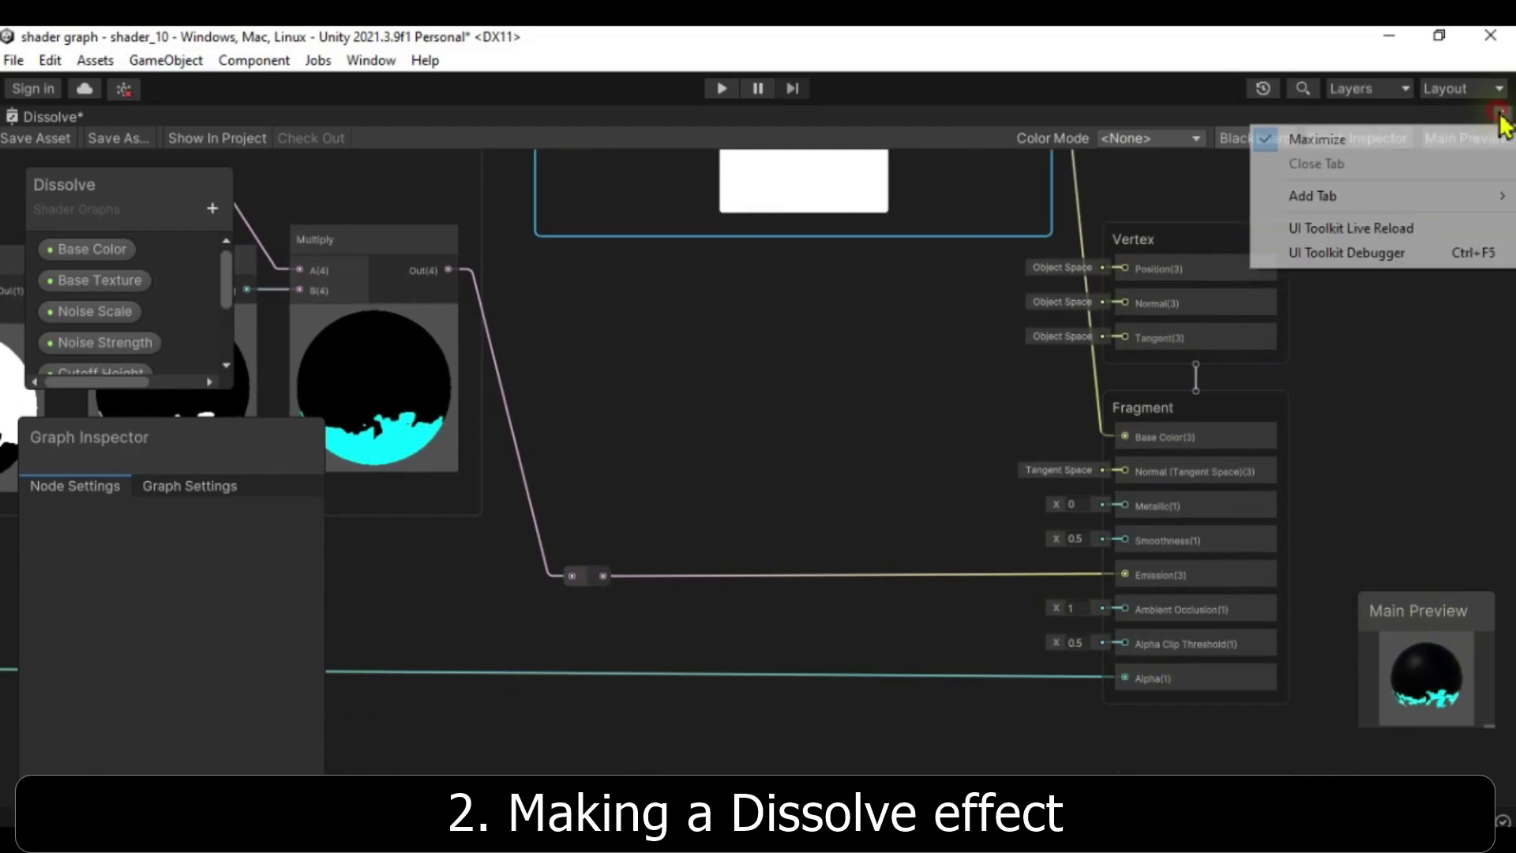
{"action": "left_click", "coordinate": [1381, 144]}
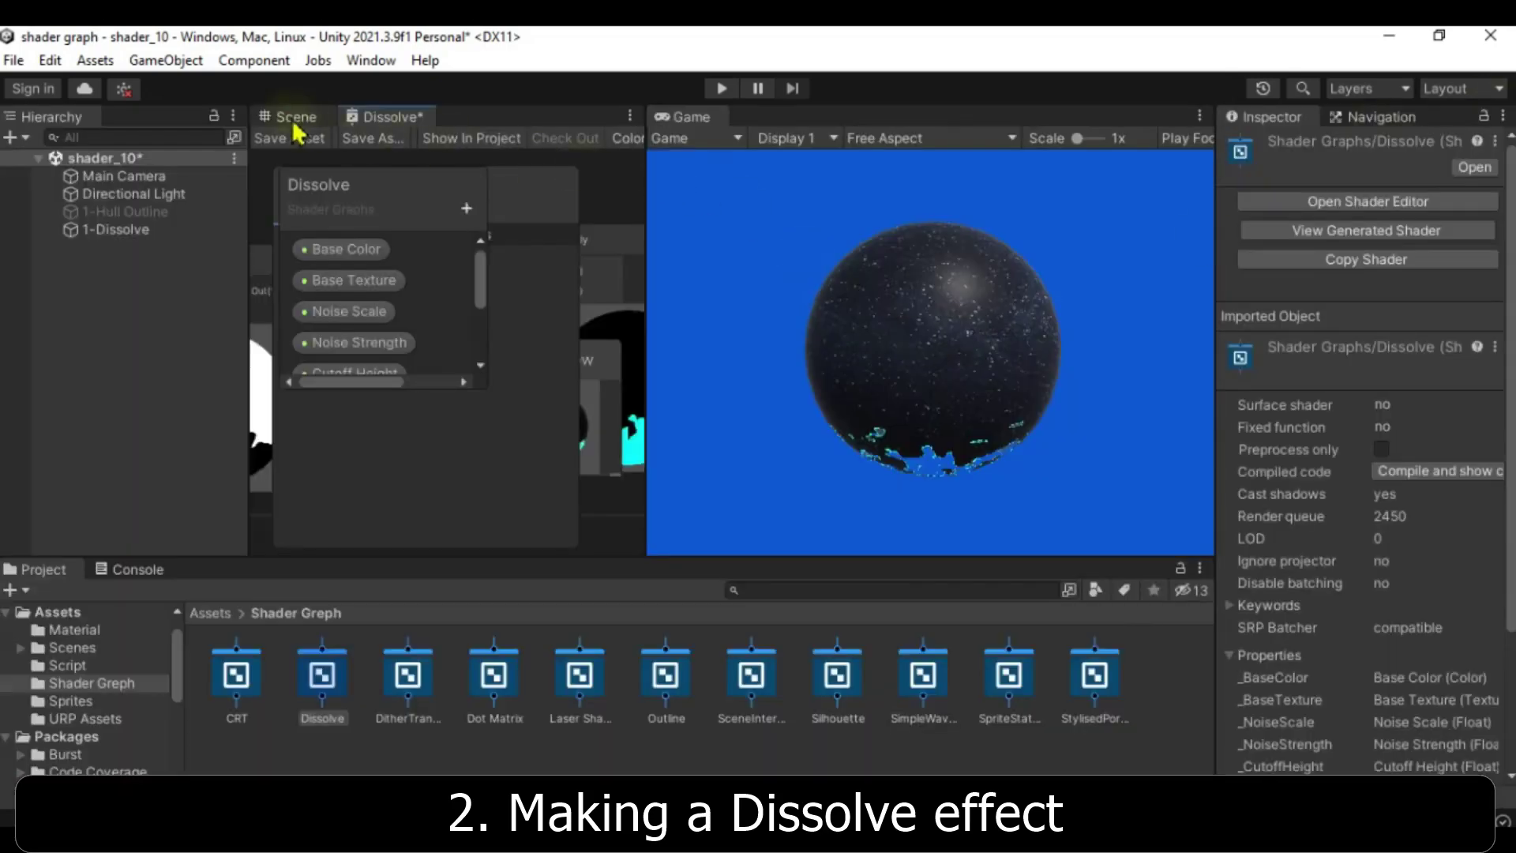
{"action": "left_click", "coordinate": [294, 119]}
{"action": "left_click_drag", "start_coordinate": [518, 420], "coordinate": [600, 442], "text": "alt"}
Step: Rename the 1-Dissolve object as 2-Dissolve
{"action": "left_click", "coordinate": [118, 231]}
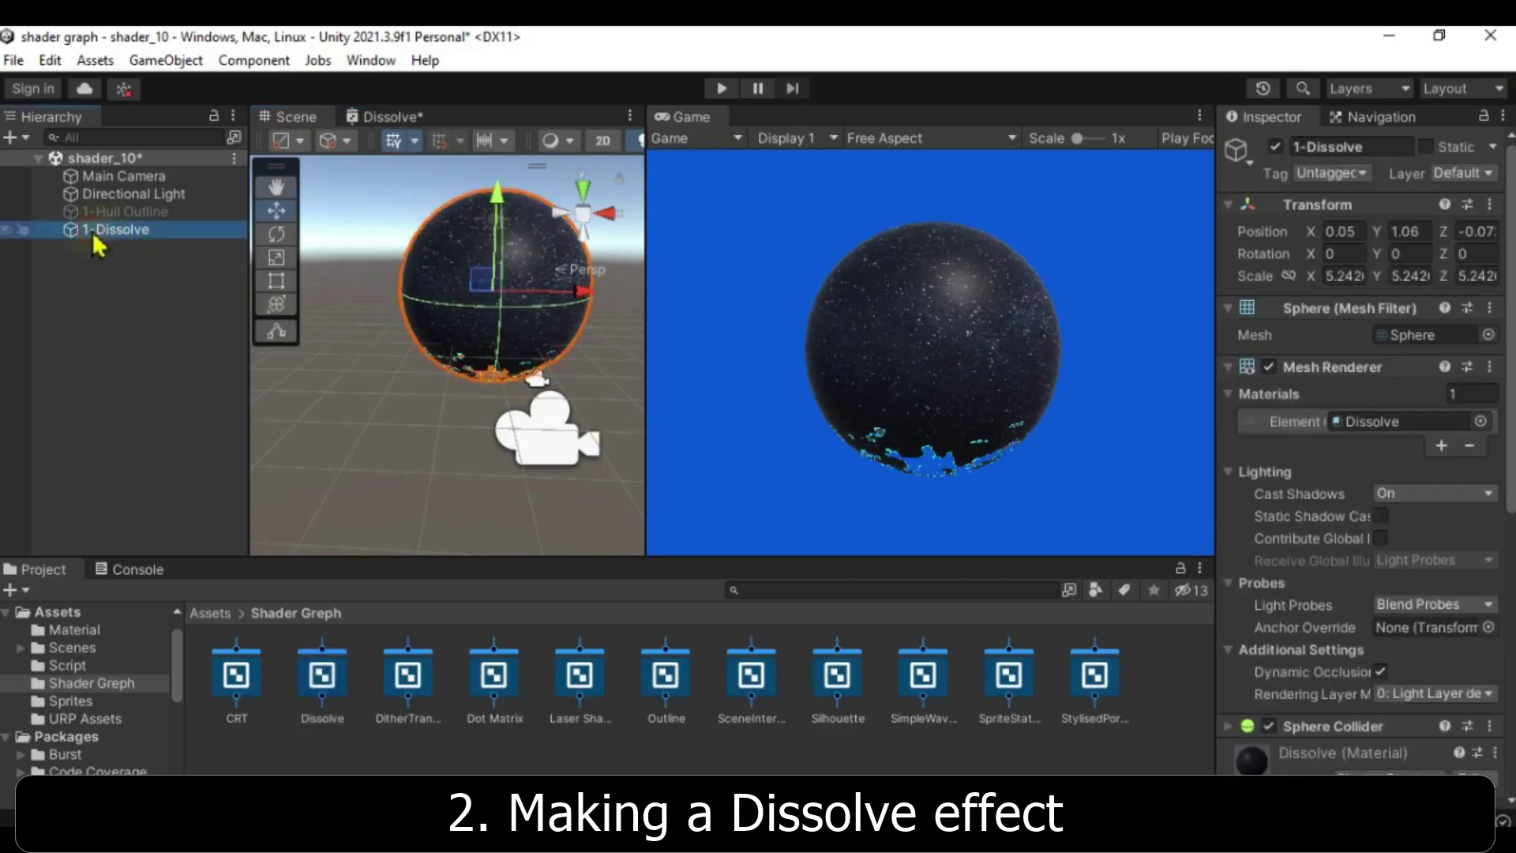
{"action": "left_click", "coordinate": [91, 234]}
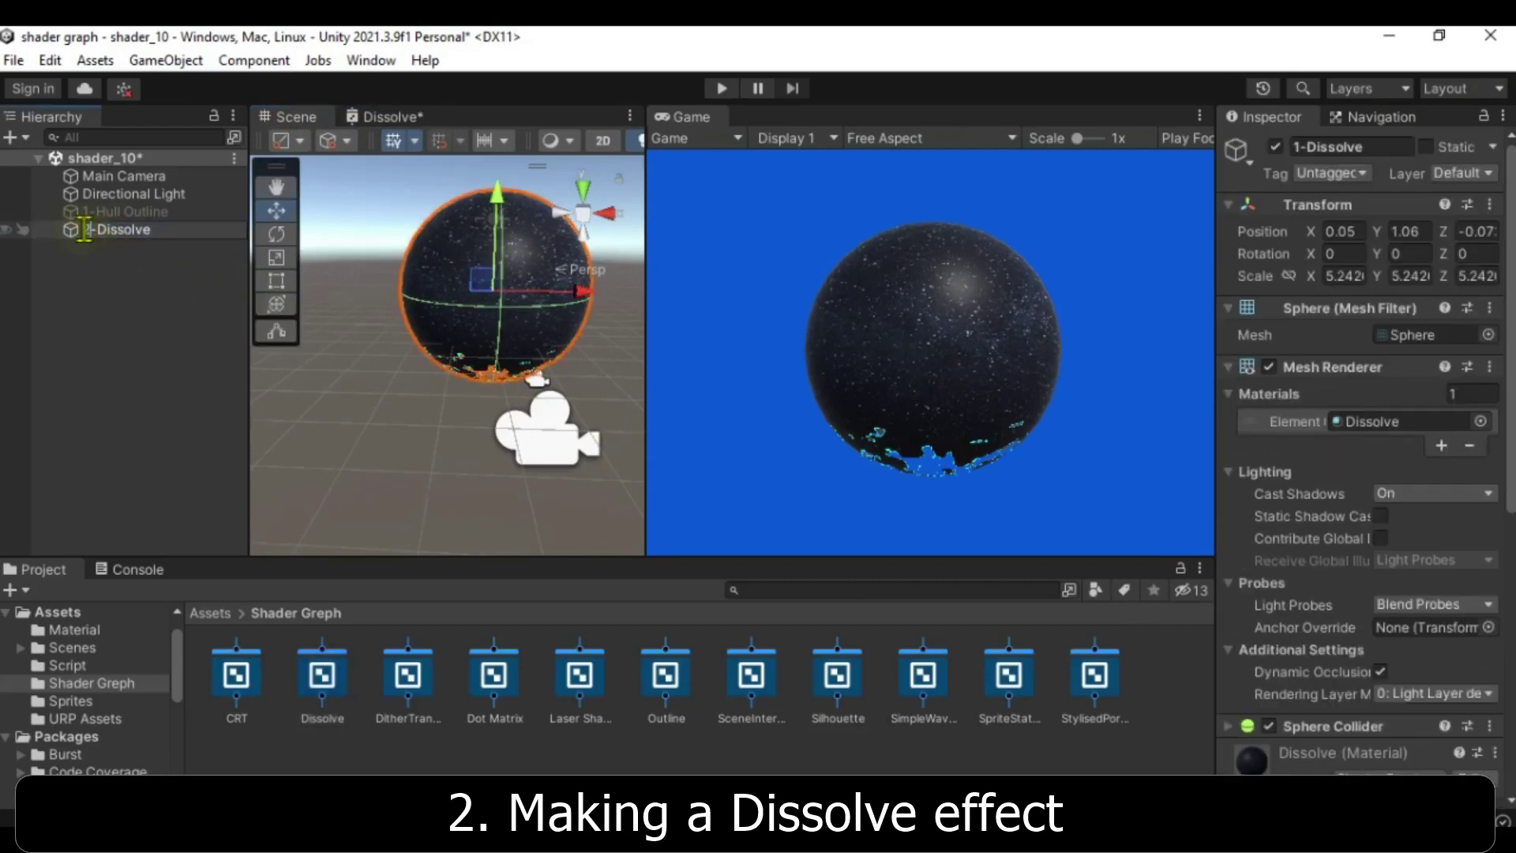
{"action": "type", "text": "2"}
{"action": "key", "text": "Return"}
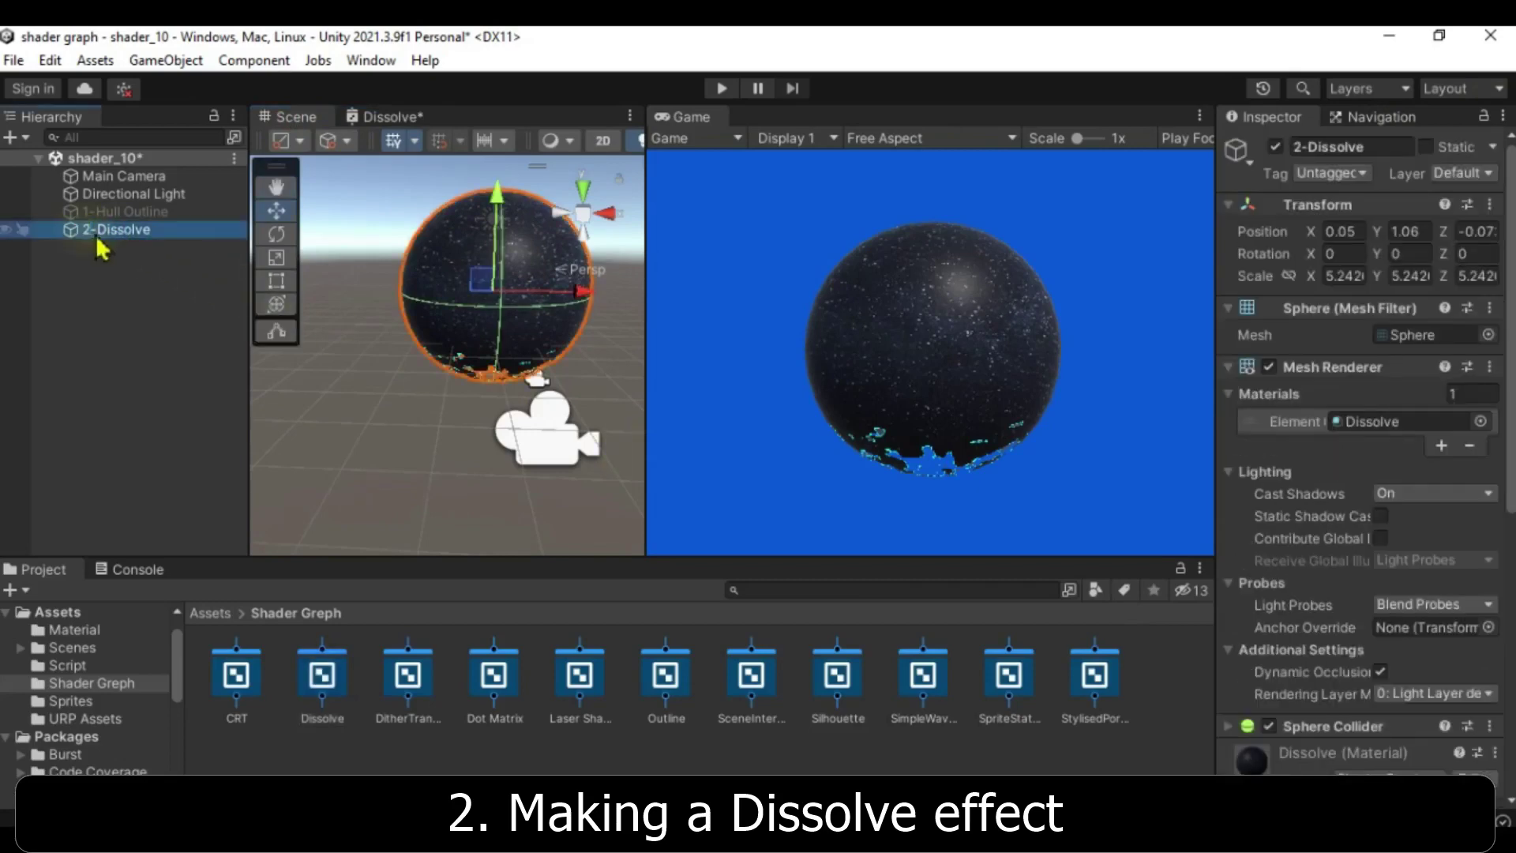
{"action": "left_click", "coordinate": [109, 231]}
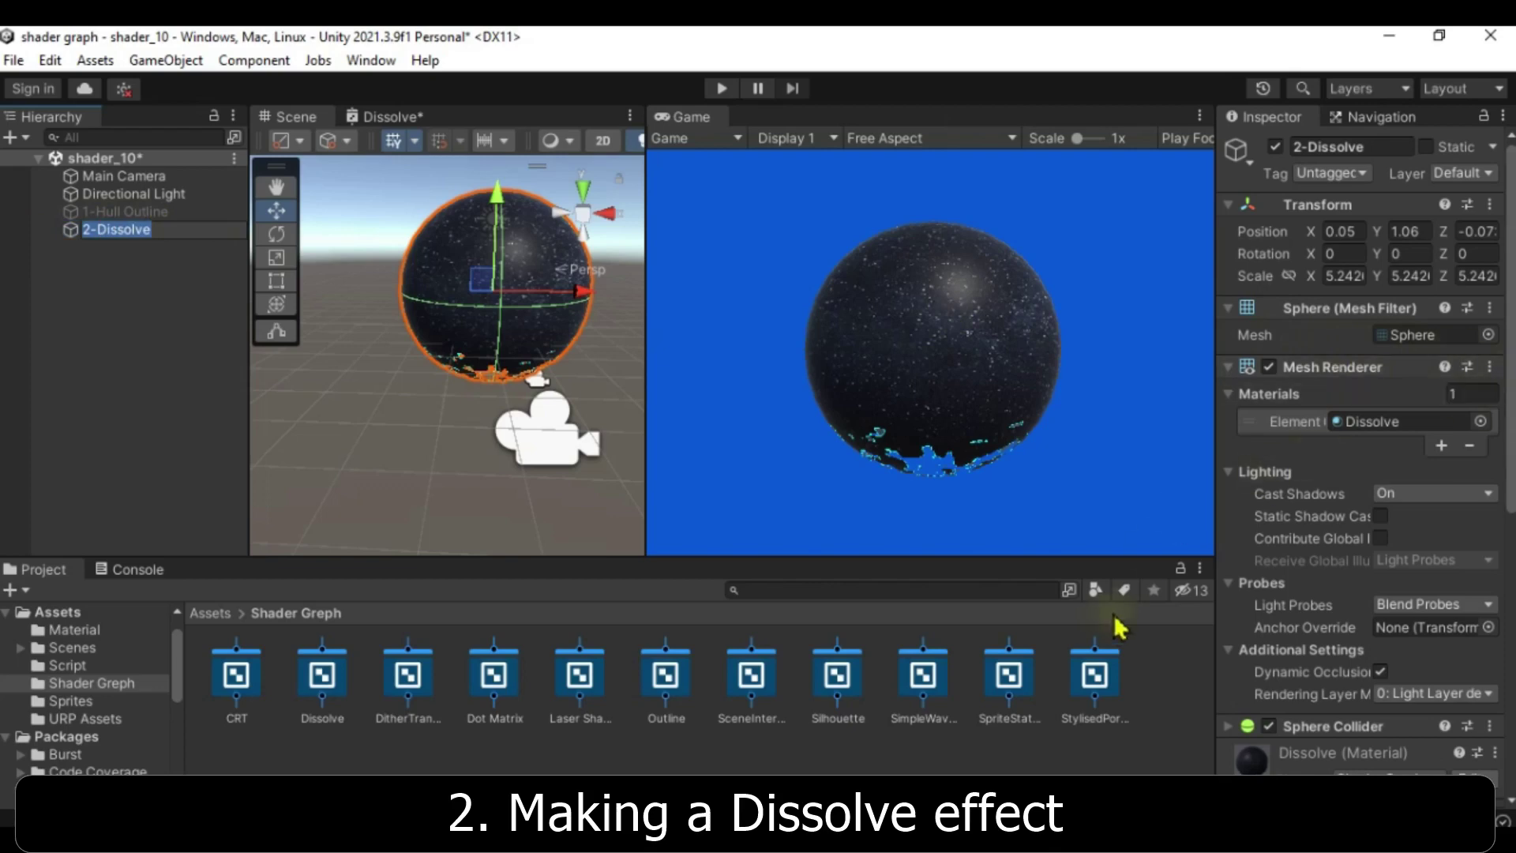
Step: Lower the Cutoff Height of the 2-Dissolve sphere's material until the sphere is completely solid
{"action": "left_click_drag", "start_coordinate": [1508, 427], "coordinate": [1507, 711]}
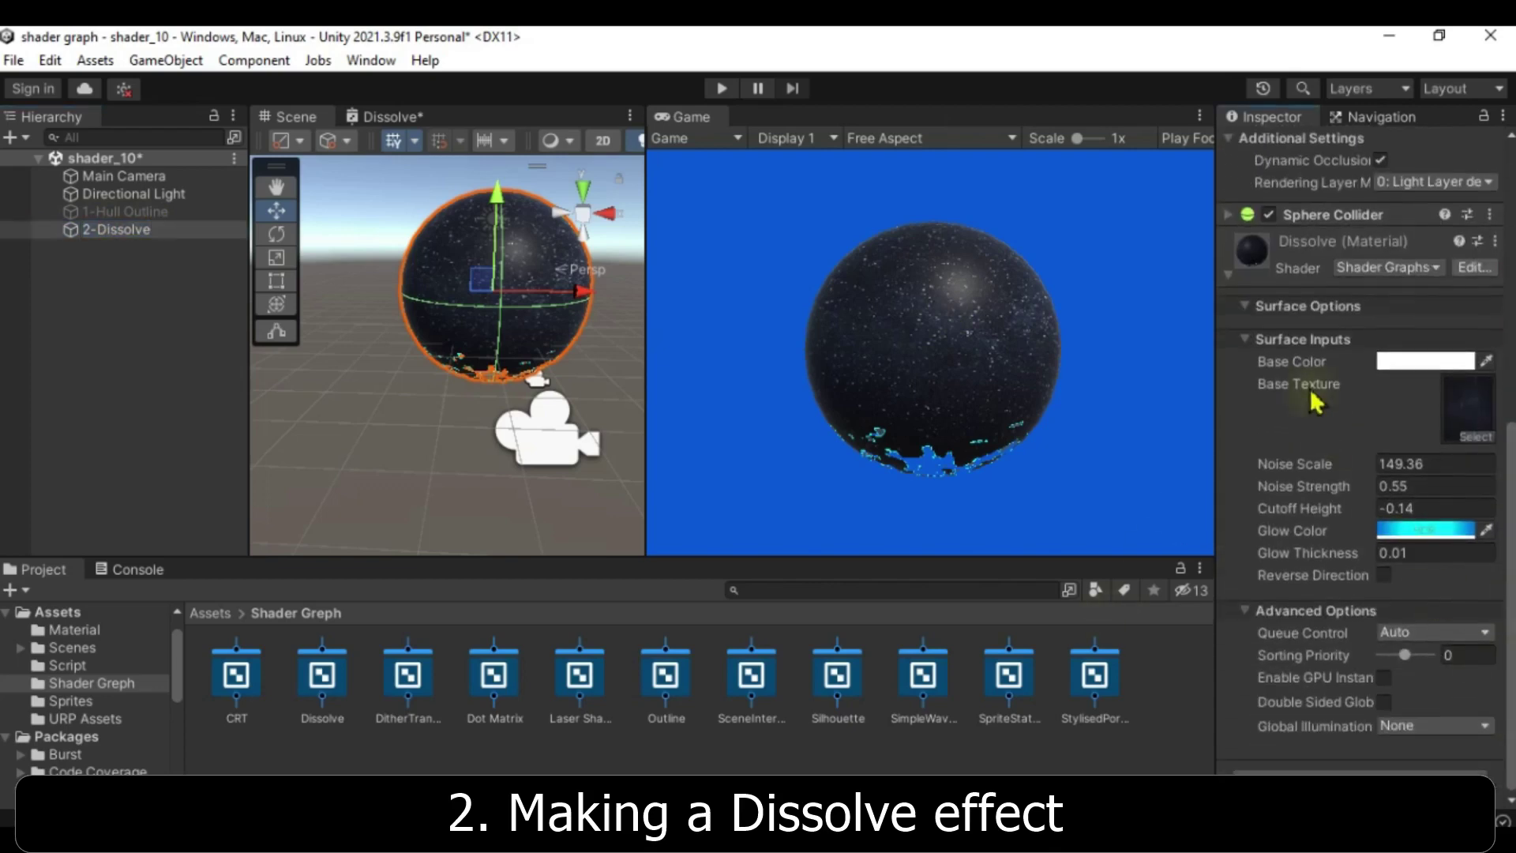
{"action": "mouse_move", "coordinate": [1364, 510]}
{"action": "left_mouse_down"}
{"action": "mouse_move", "coordinate": [1381, 509]}
{"action": "mouse_move", "coordinate": [1350, 505]}
{"action": "left_mouse_up"}
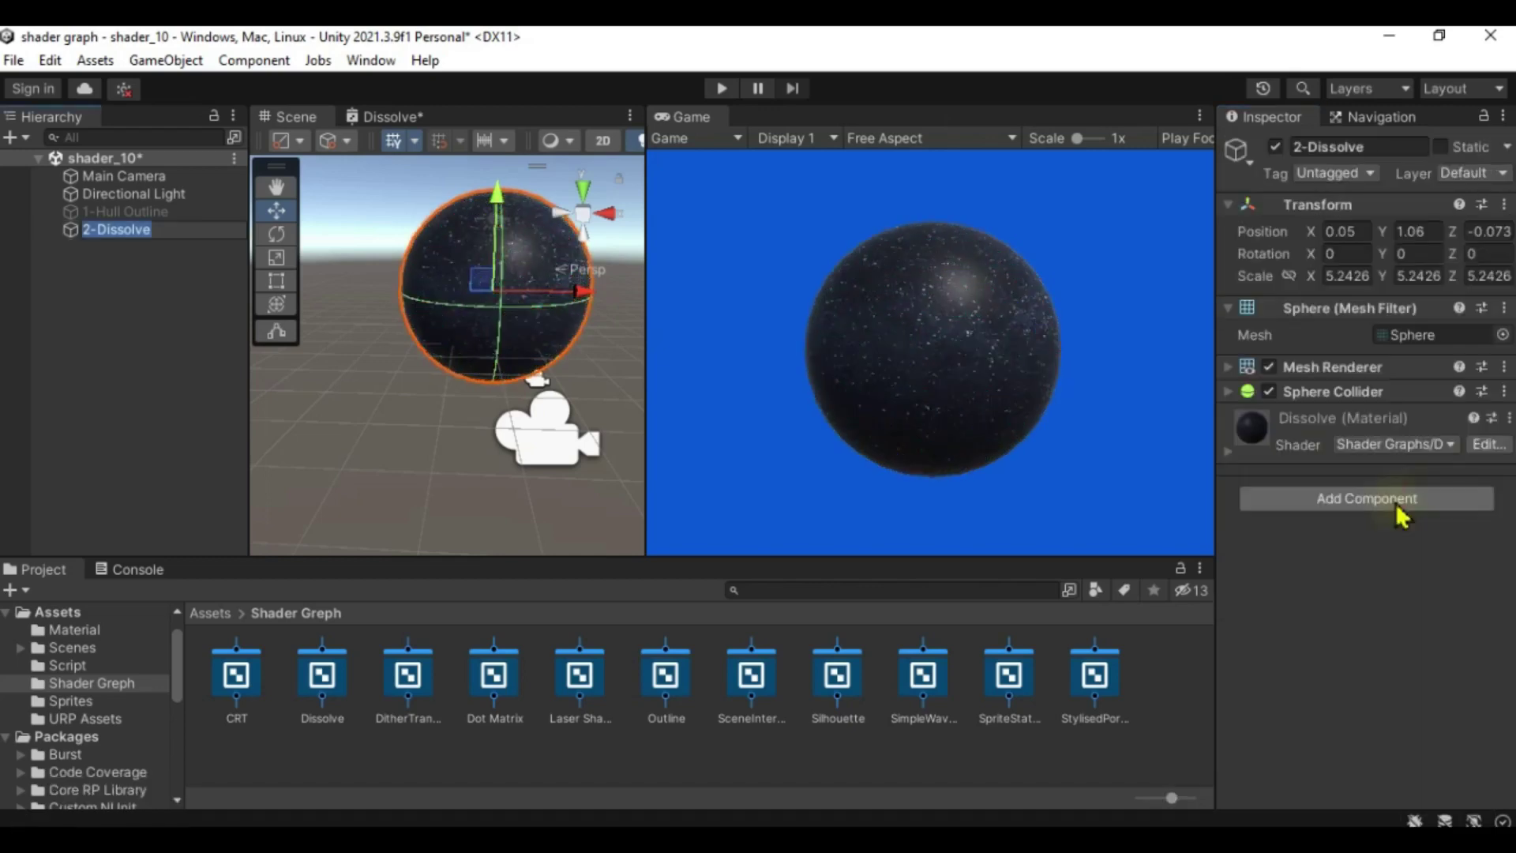
{"action": "left_click", "coordinate": [1395, 509]}
{"action": "scroll", "coordinate": [1469, 737], "scroll_direction": "down", "scroll_amount": 3}
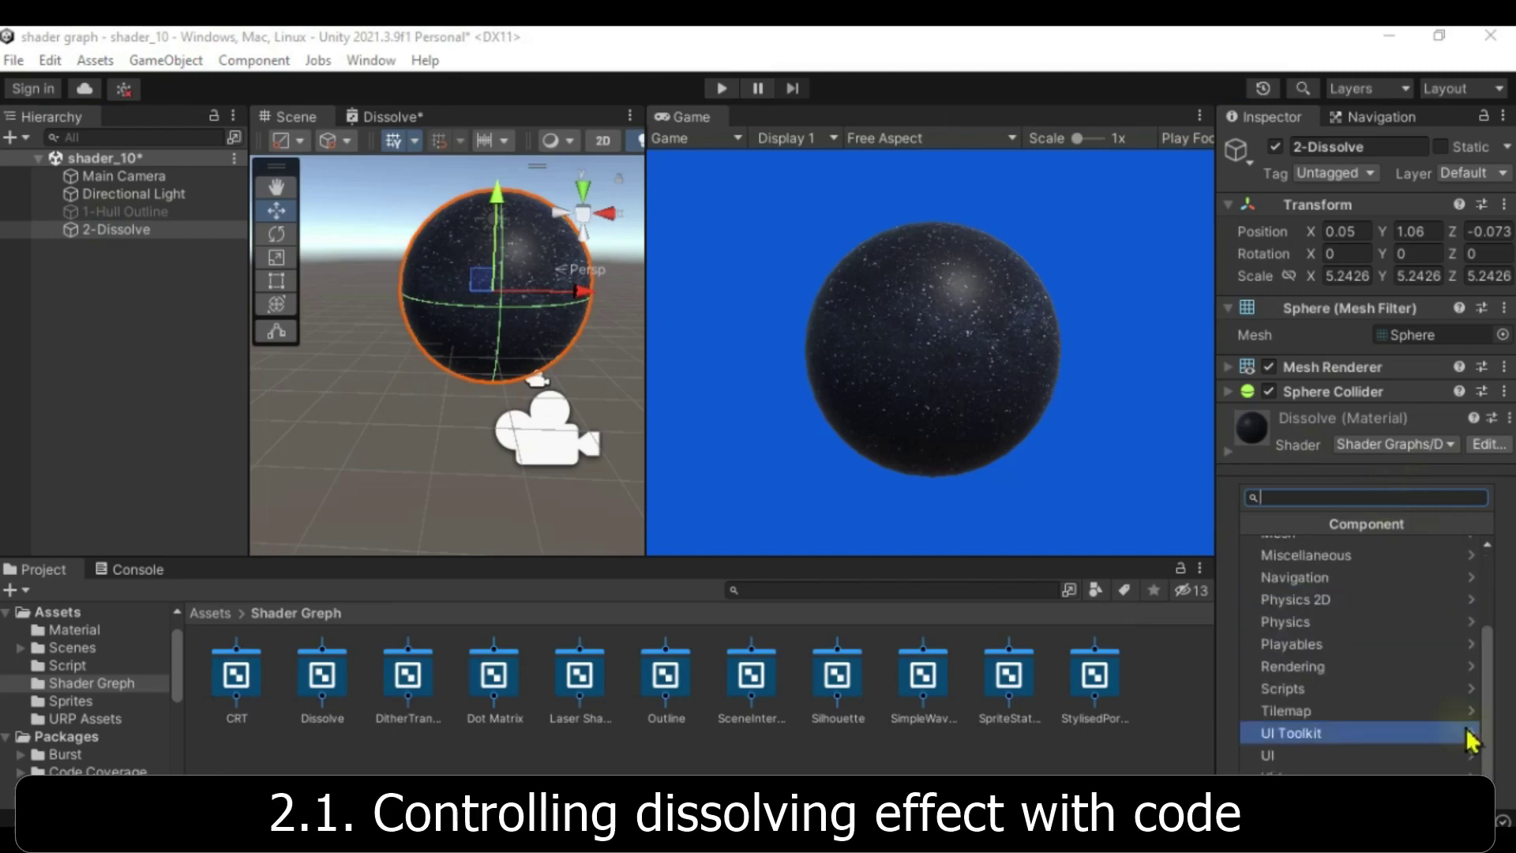
{"action": "left_click", "coordinate": [1460, 770]}
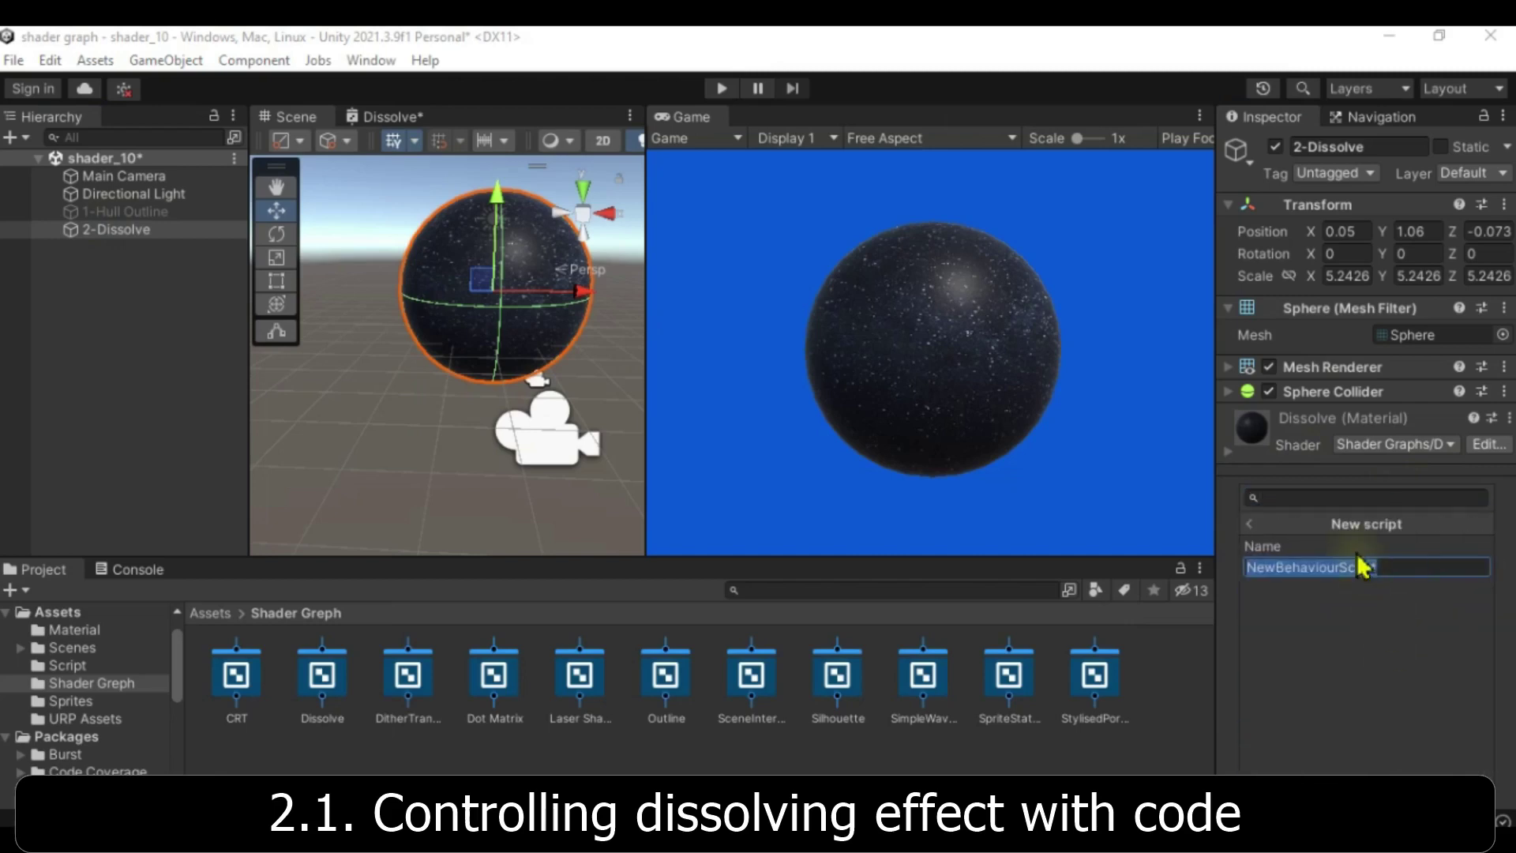
{"action": "type", "text": "chan"}
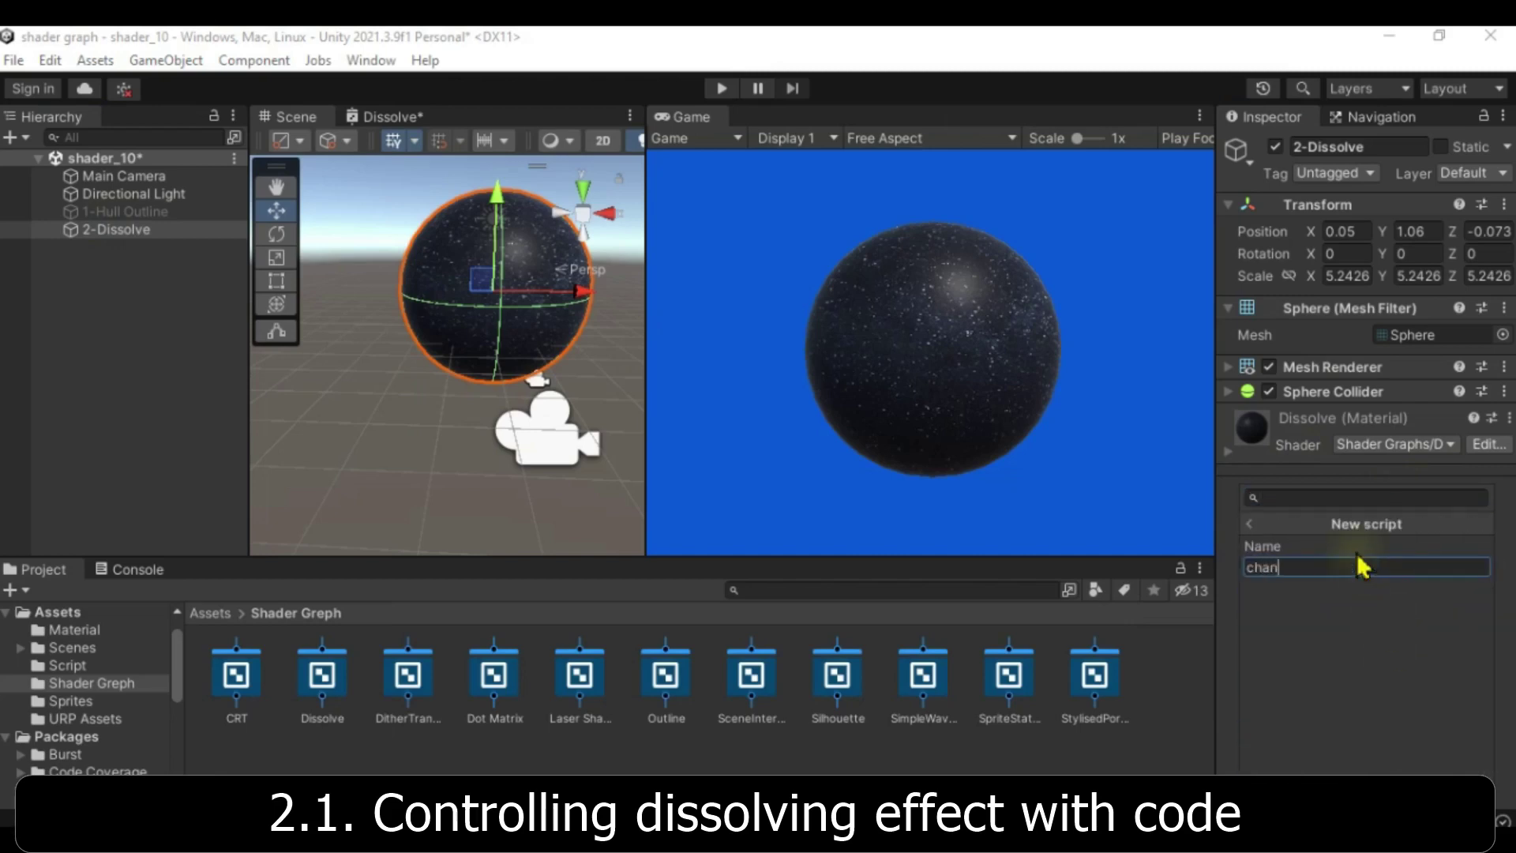
{"action": "key", "text": "Escape"}
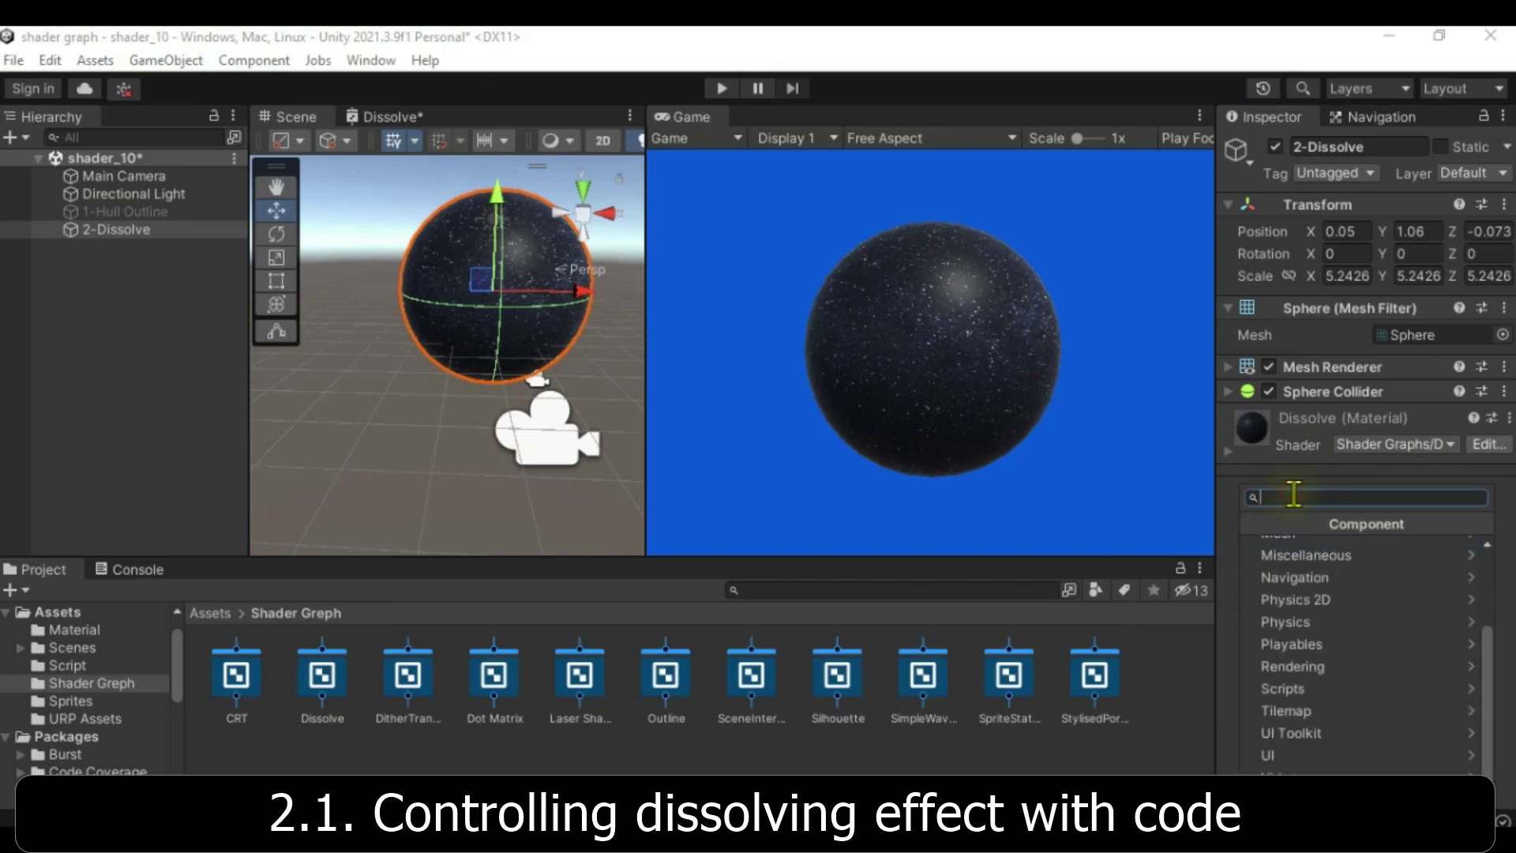
Step: Create a new script named ShaderManager as a component on the 2-Dissolve object
{"action": "type", "text": "shaderManager"}
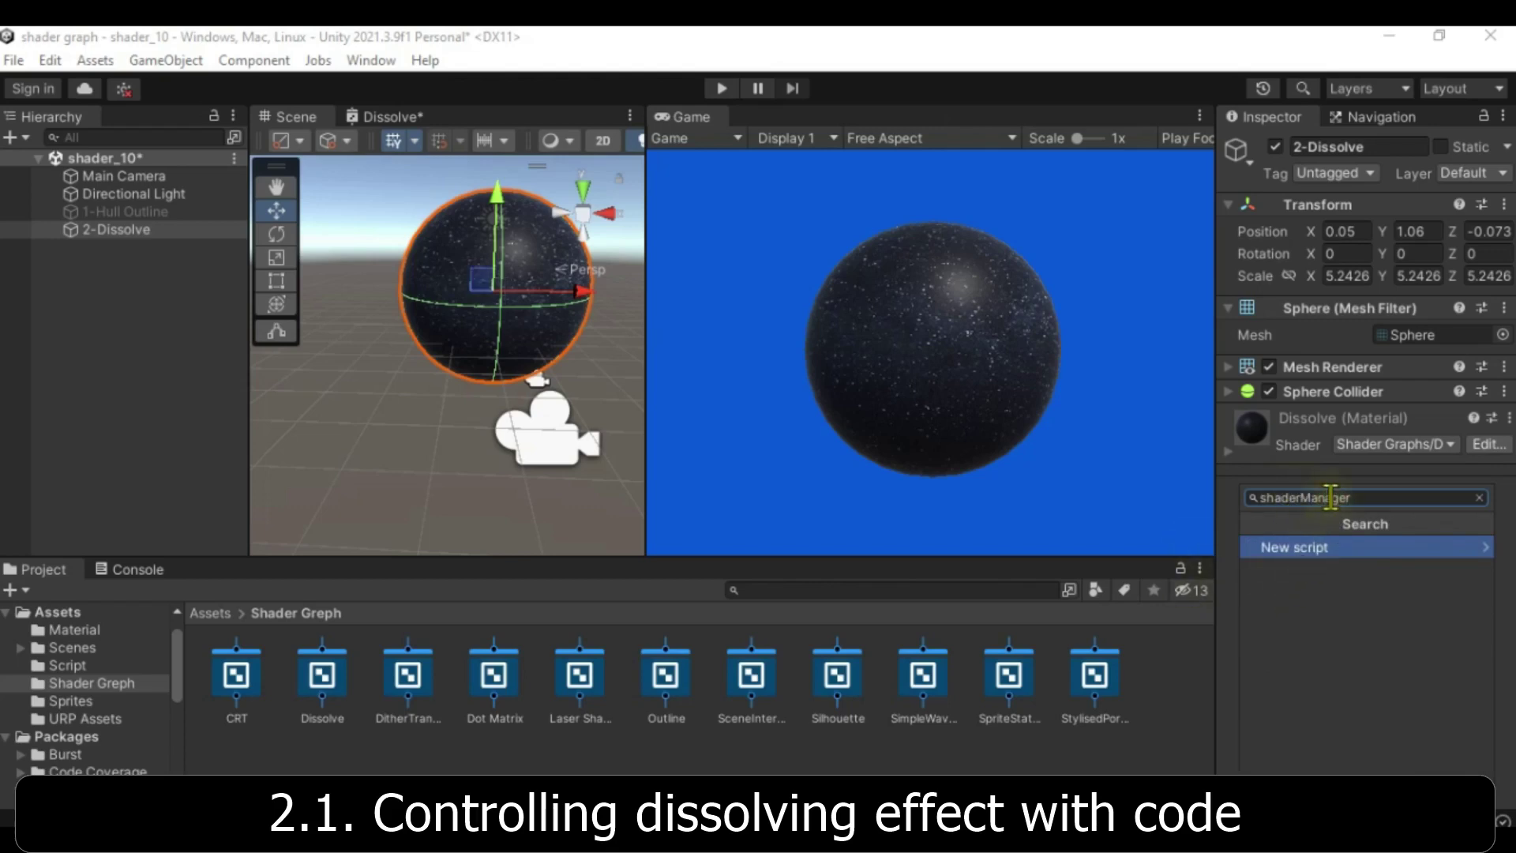
{"action": "left_click", "coordinate": [1330, 497]}
{"action": "type", "text": "a"}
{"action": "type", "text": "S"}
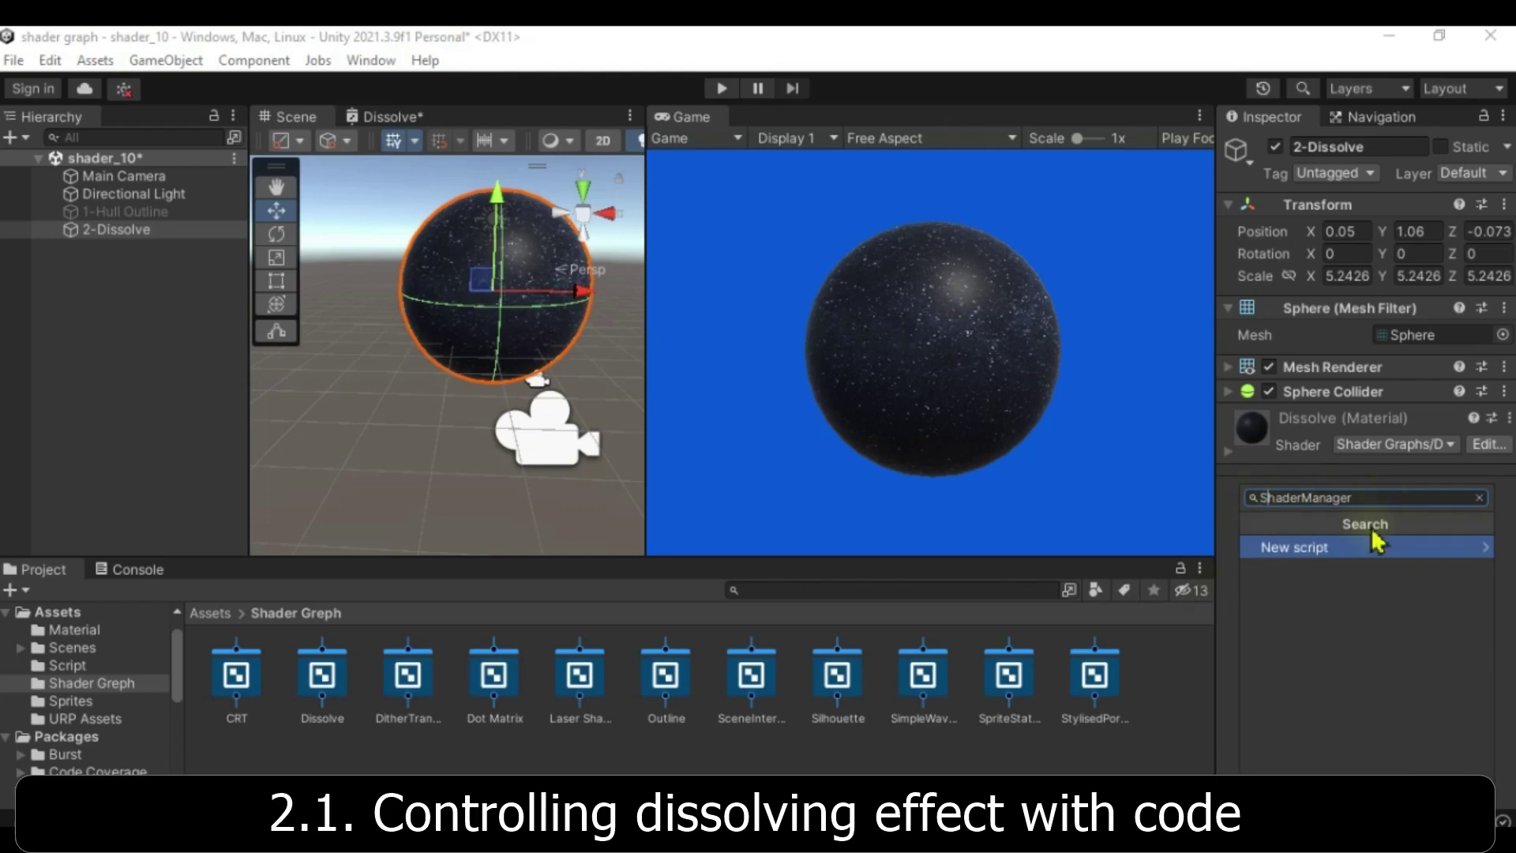
{"action": "left_click", "coordinate": [1324, 550]}
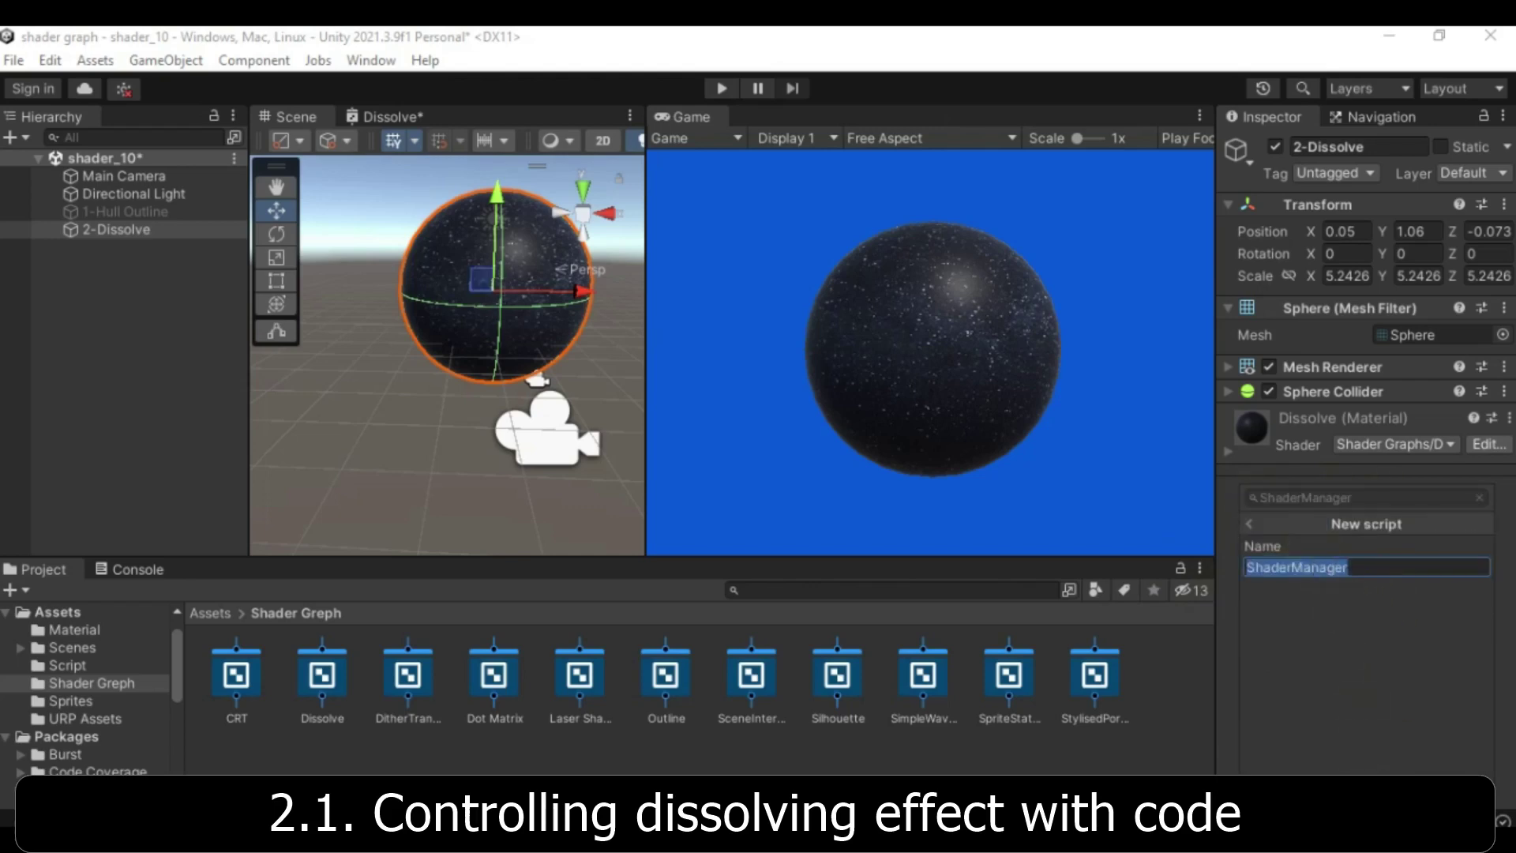
{"action": "key", "text": "Return"}
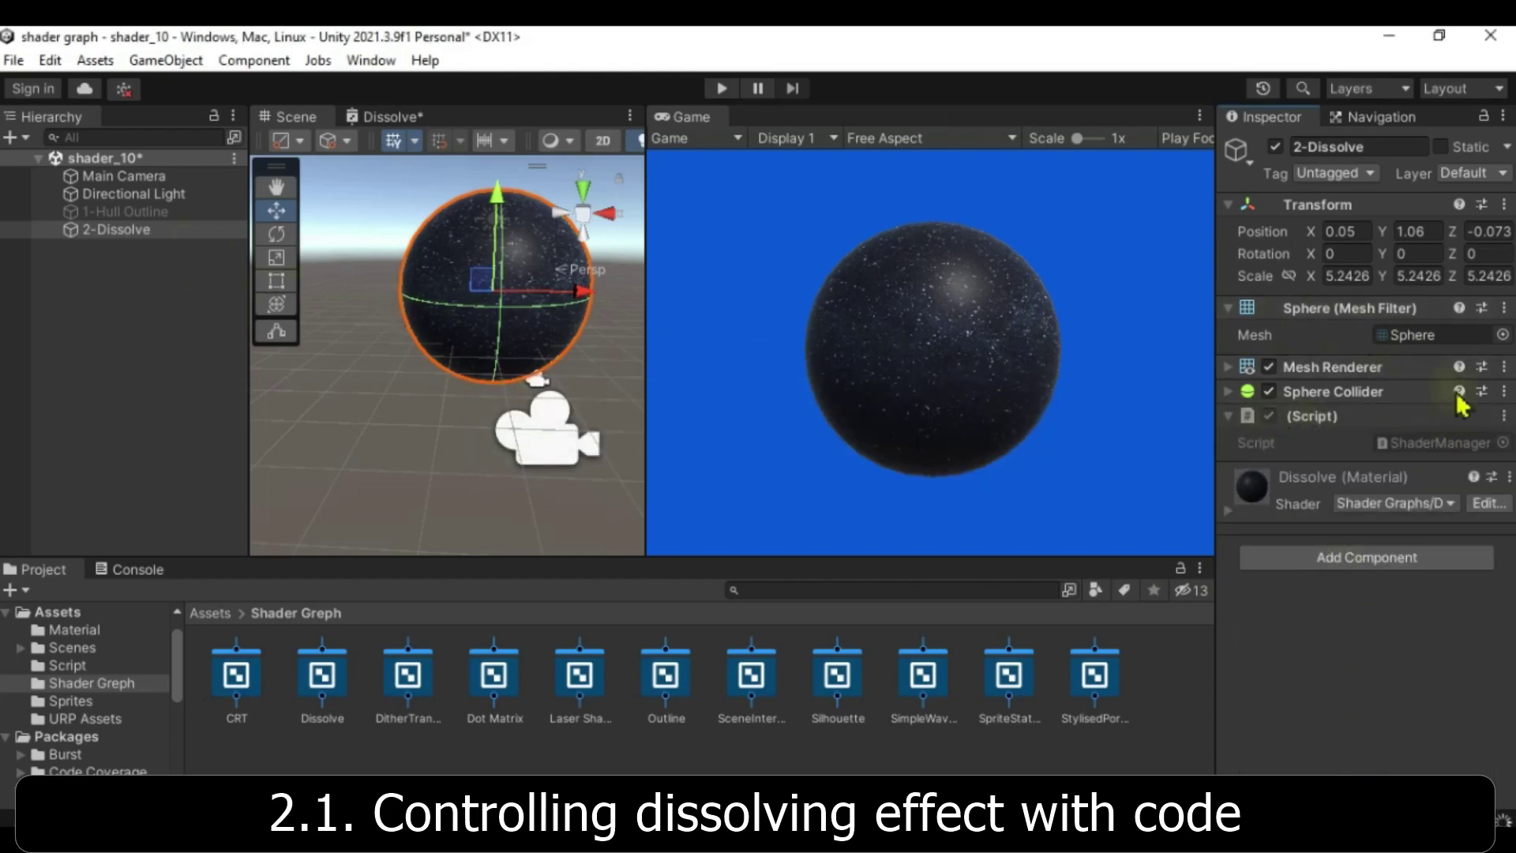
Step: Open the ShaderManager script in Visual Studio Code and highlight the _shaderMat field, the _height variable and Start's SetFloat call
{"action": "left_click", "coordinate": [1448, 442]}
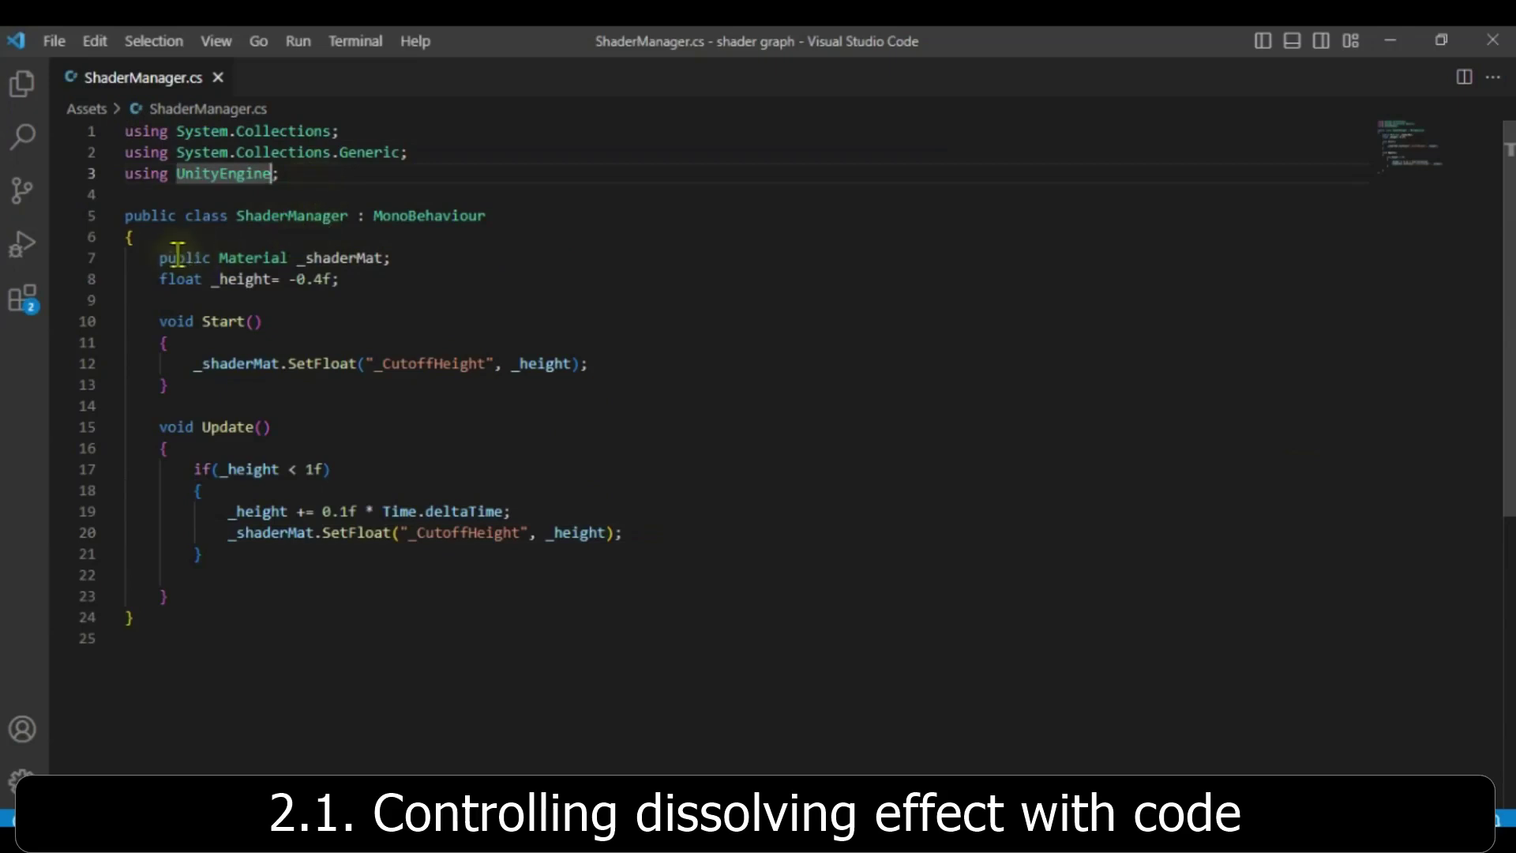
{"action": "left_click_drag", "start_coordinate": [158, 258], "coordinate": [420, 258]}
{"action": "left_click", "coordinate": [421, 258]}
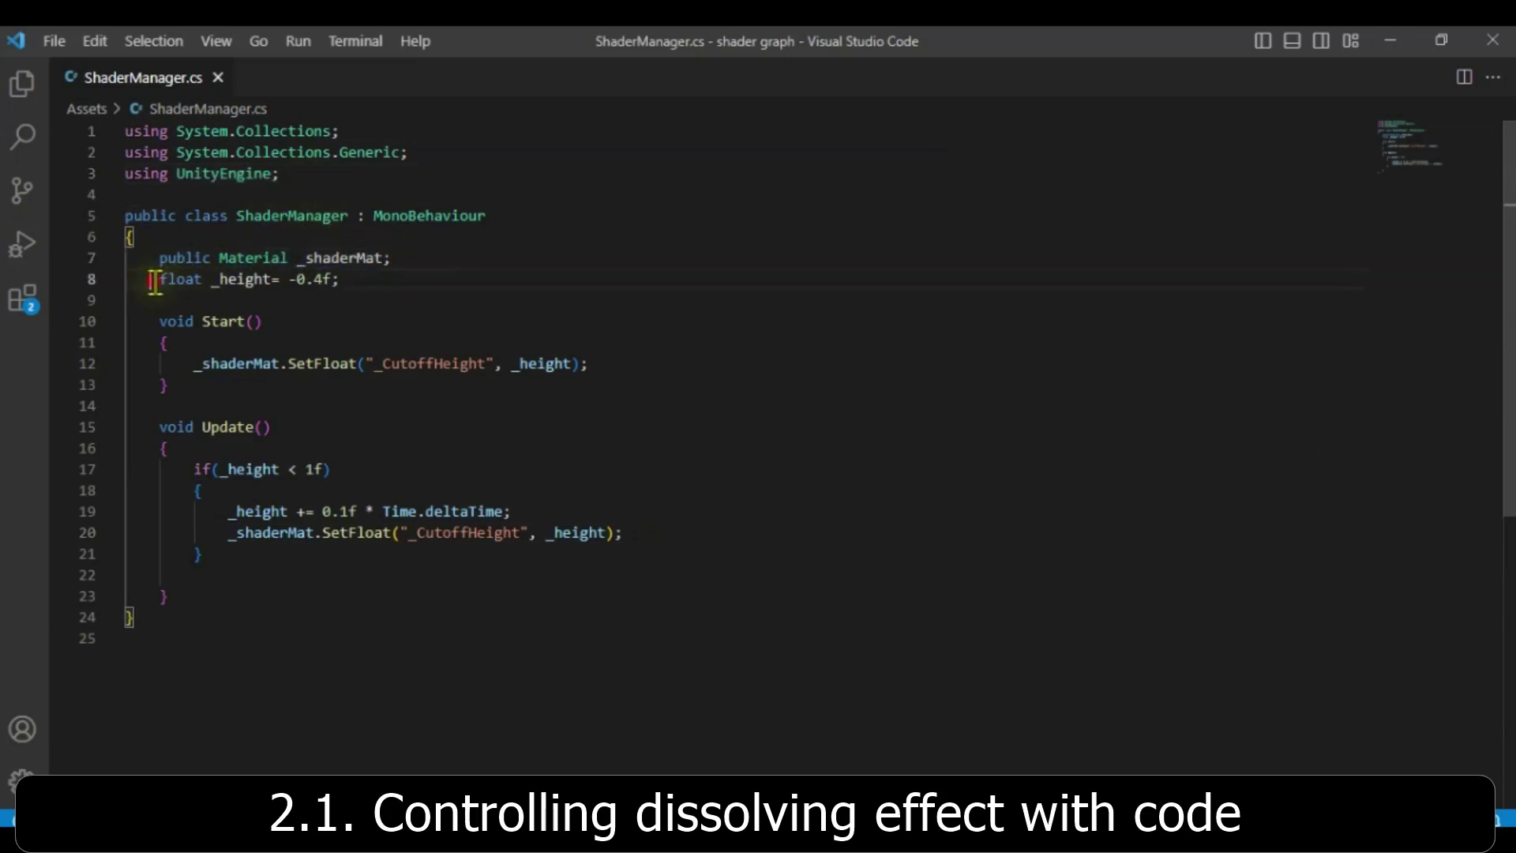
{"action": "left_click_drag", "start_coordinate": [155, 283], "coordinate": [341, 281]}
{"action": "left_click", "coordinate": [342, 282]}
{"action": "left_click_drag", "start_coordinate": [193, 364], "coordinate": [485, 364]}
{"action": "left_click", "coordinate": [328, 364]}
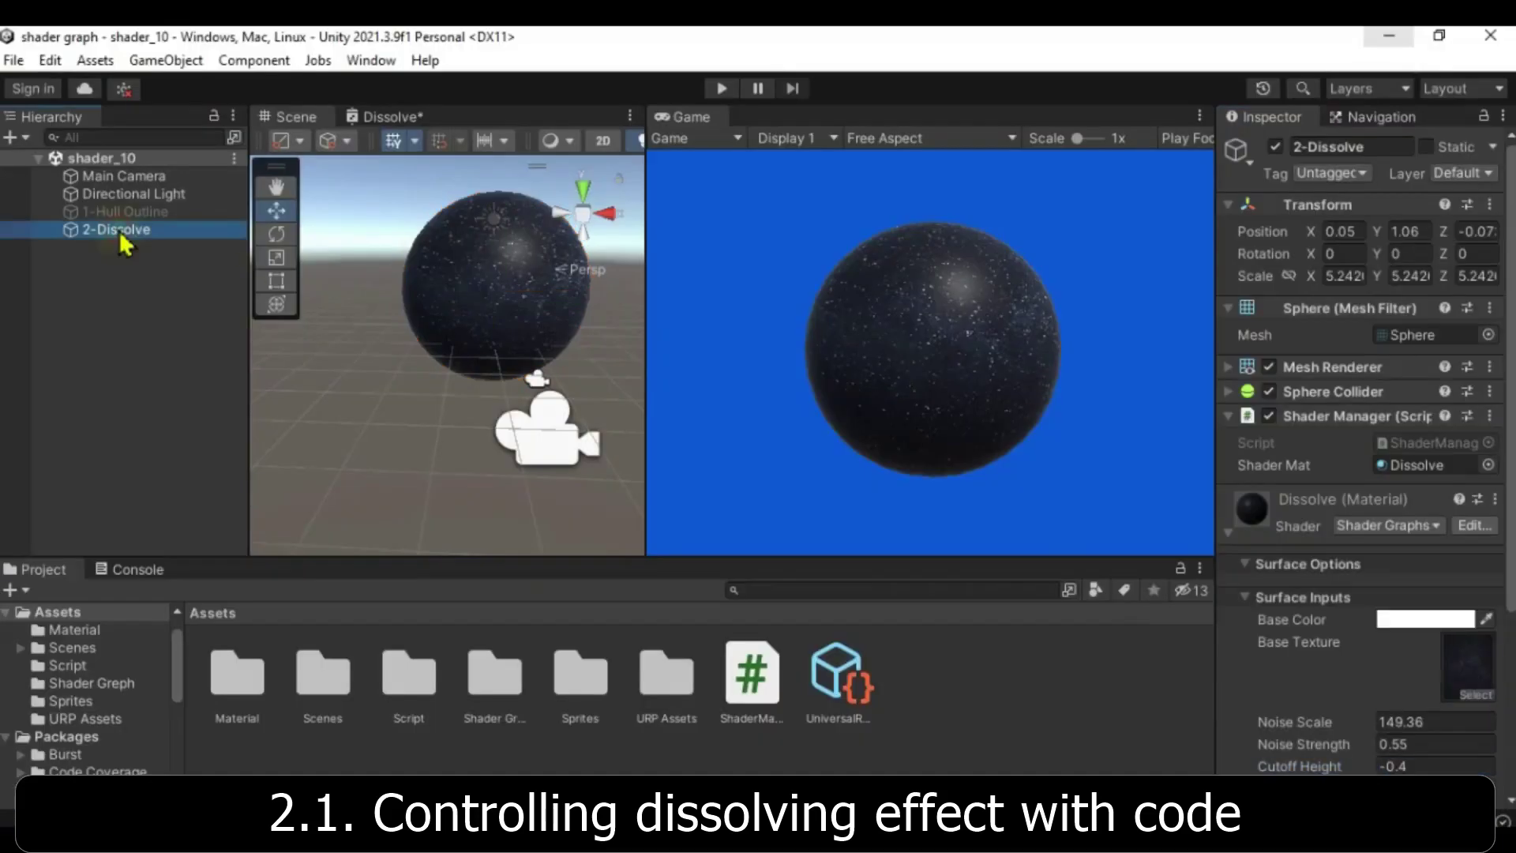
Step: Test the dissolve material's Cutoff Height at 1 and set it back to -0.4
{"action": "scroll", "coordinate": [1414, 629], "scroll_direction": "down", "scroll_amount": 4}
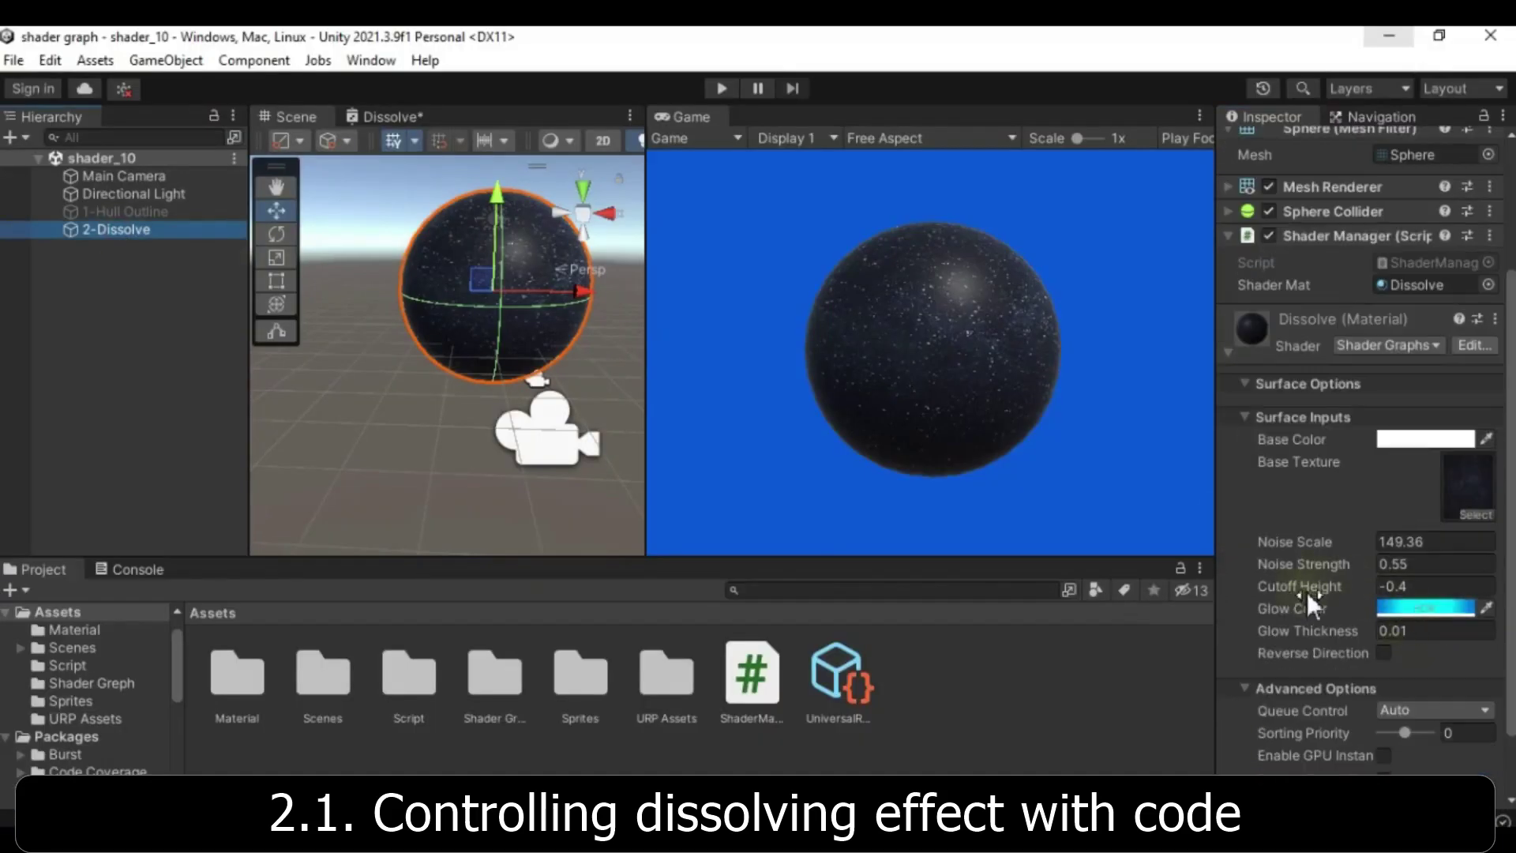
{"action": "mouse_move", "coordinate": [1365, 589]}
{"action": "left_mouse_down"}
{"action": "mouse_move", "coordinate": [1401, 602]}
{"action": "mouse_move", "coordinate": [1397, 589]}
{"action": "mouse_move", "coordinate": [1425, 588]}
{"action": "mouse_move", "coordinate": [1346, 591]}
{"action": "left_mouse_up"}
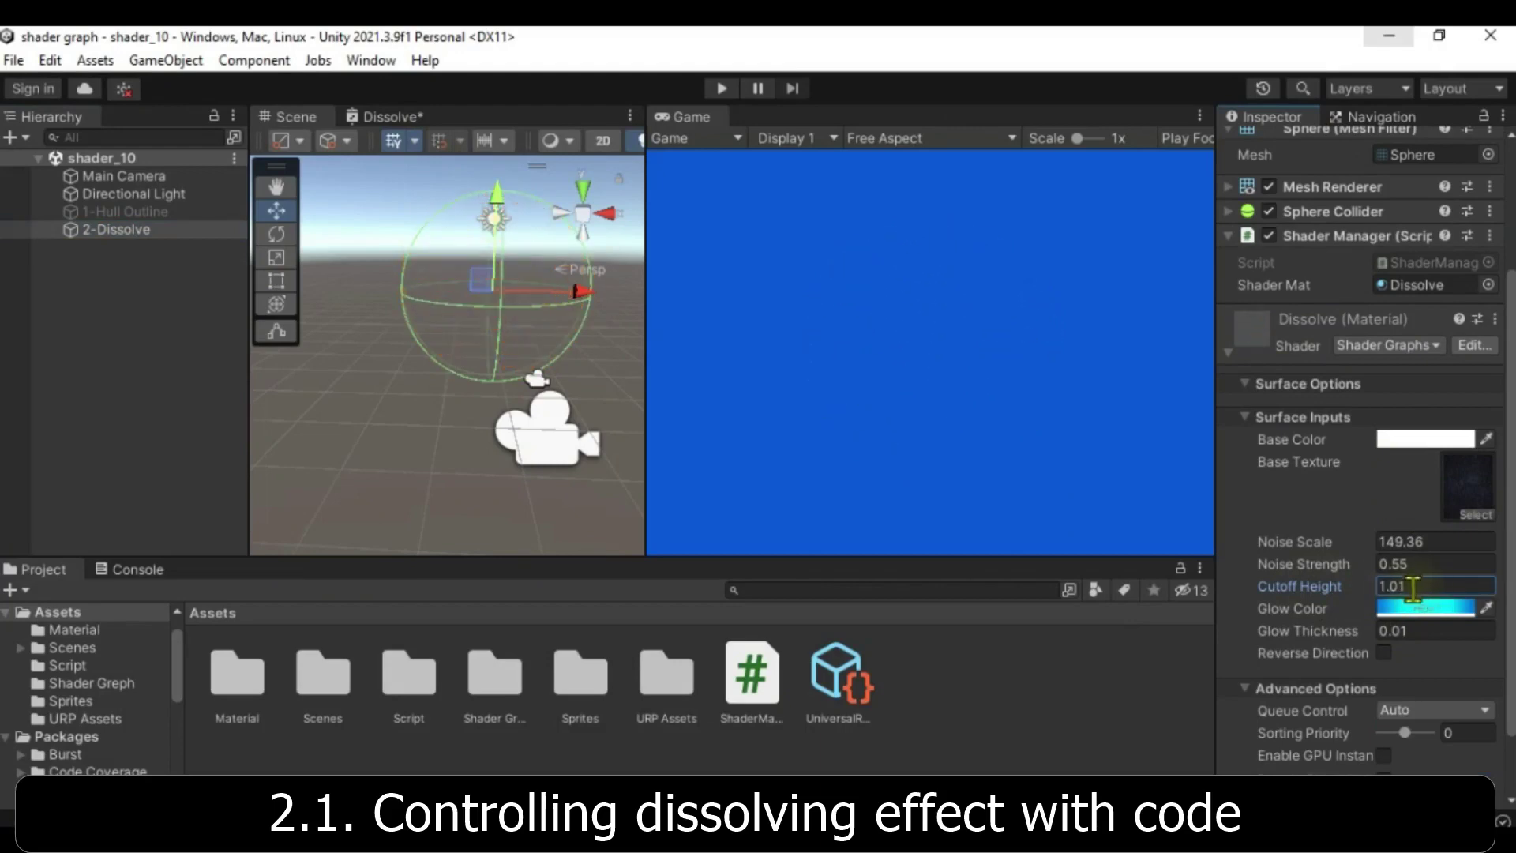
{"action": "type", "text": "10.4"}
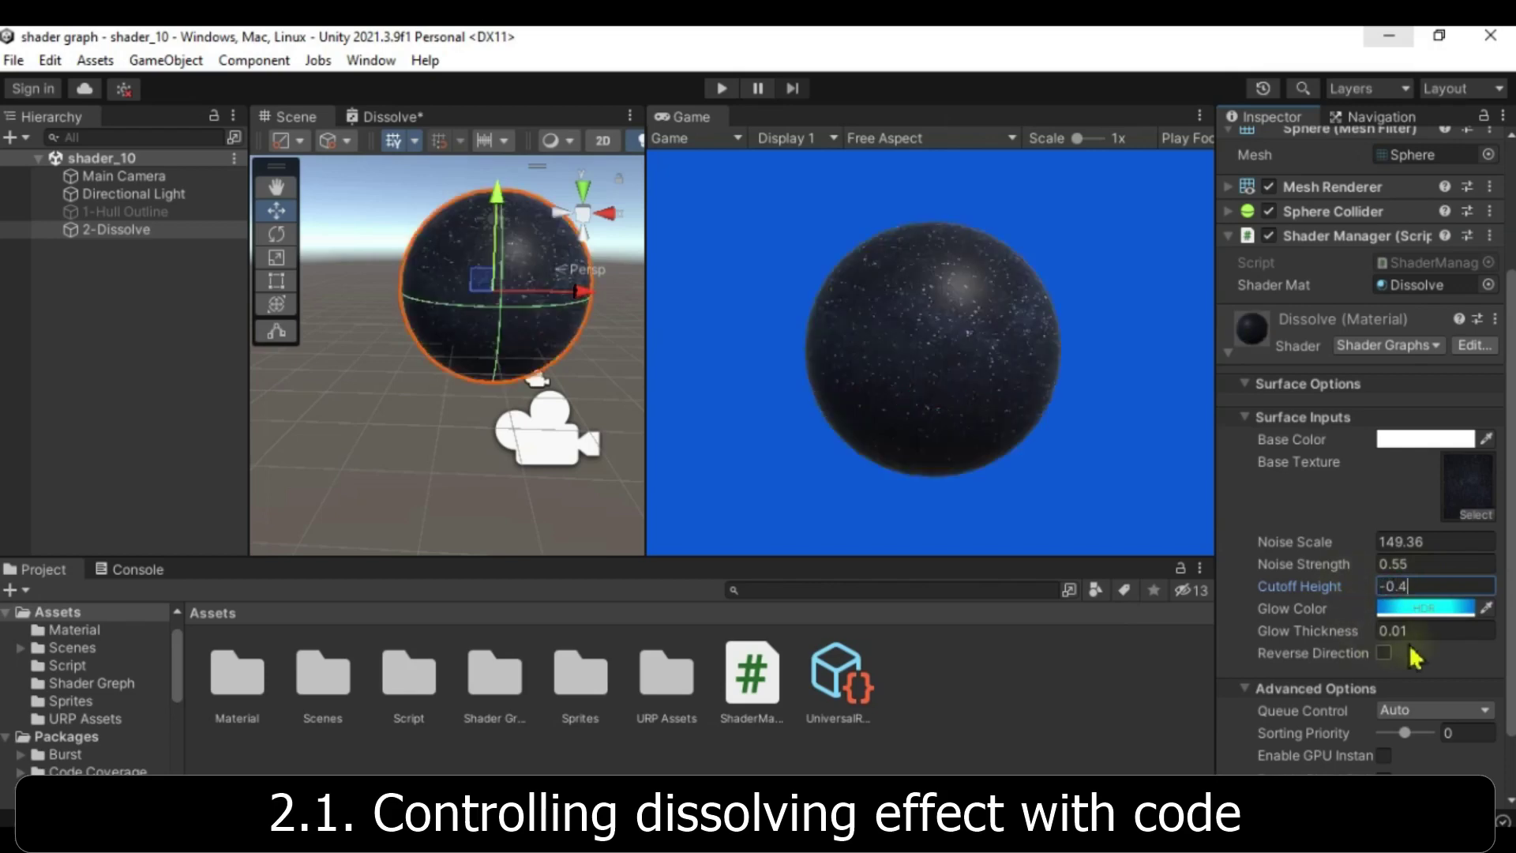
Step: Switch back to the Dissolve shader graph and maximize it
{"action": "left_click", "coordinate": [395, 120]}
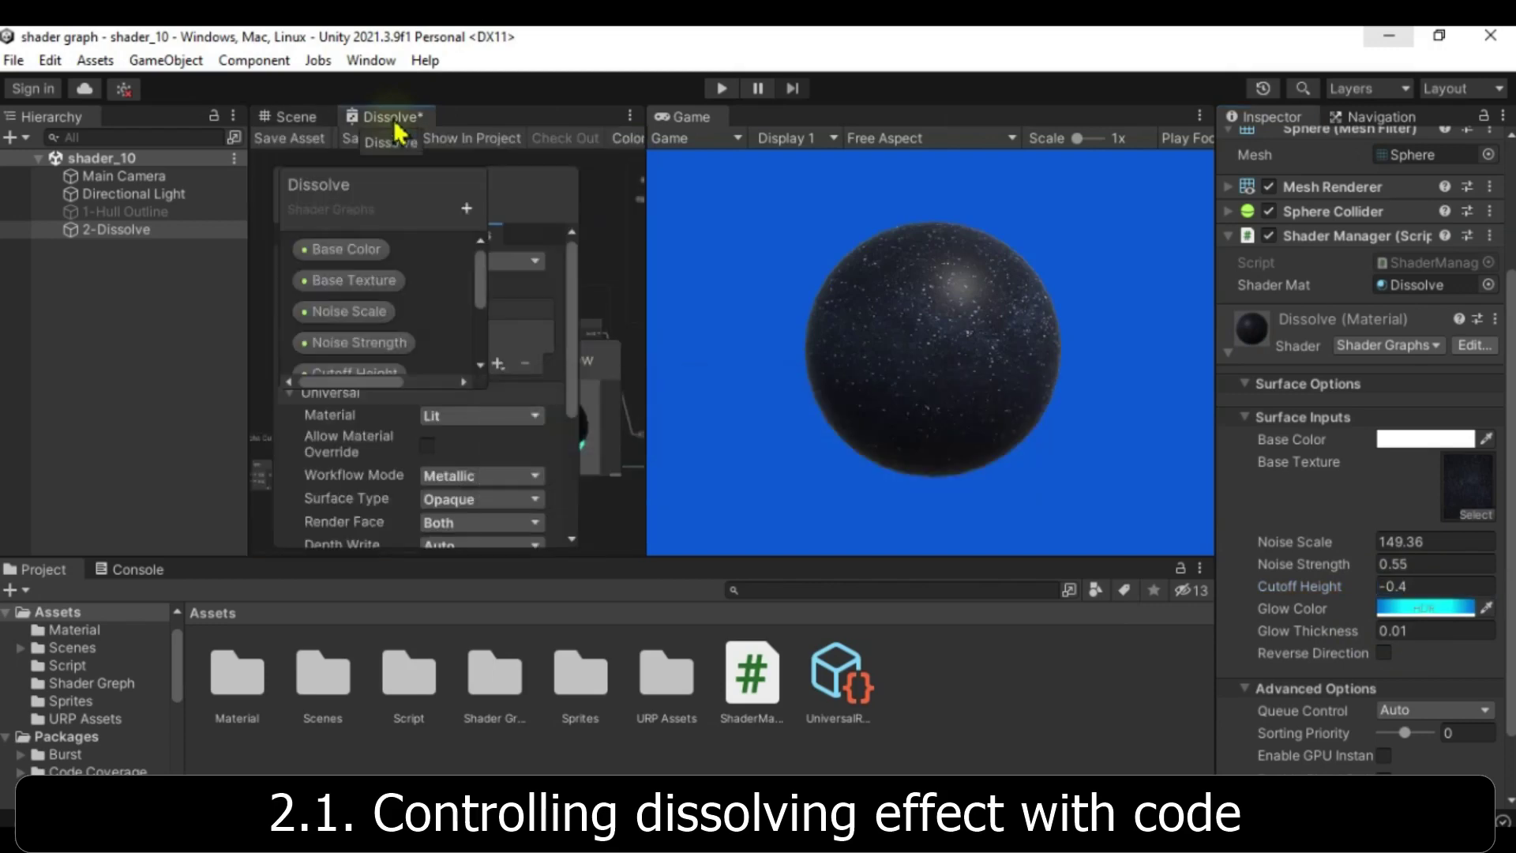
{"action": "right_click", "coordinate": [396, 128]}
{"action": "left_click", "coordinate": [444, 130]}
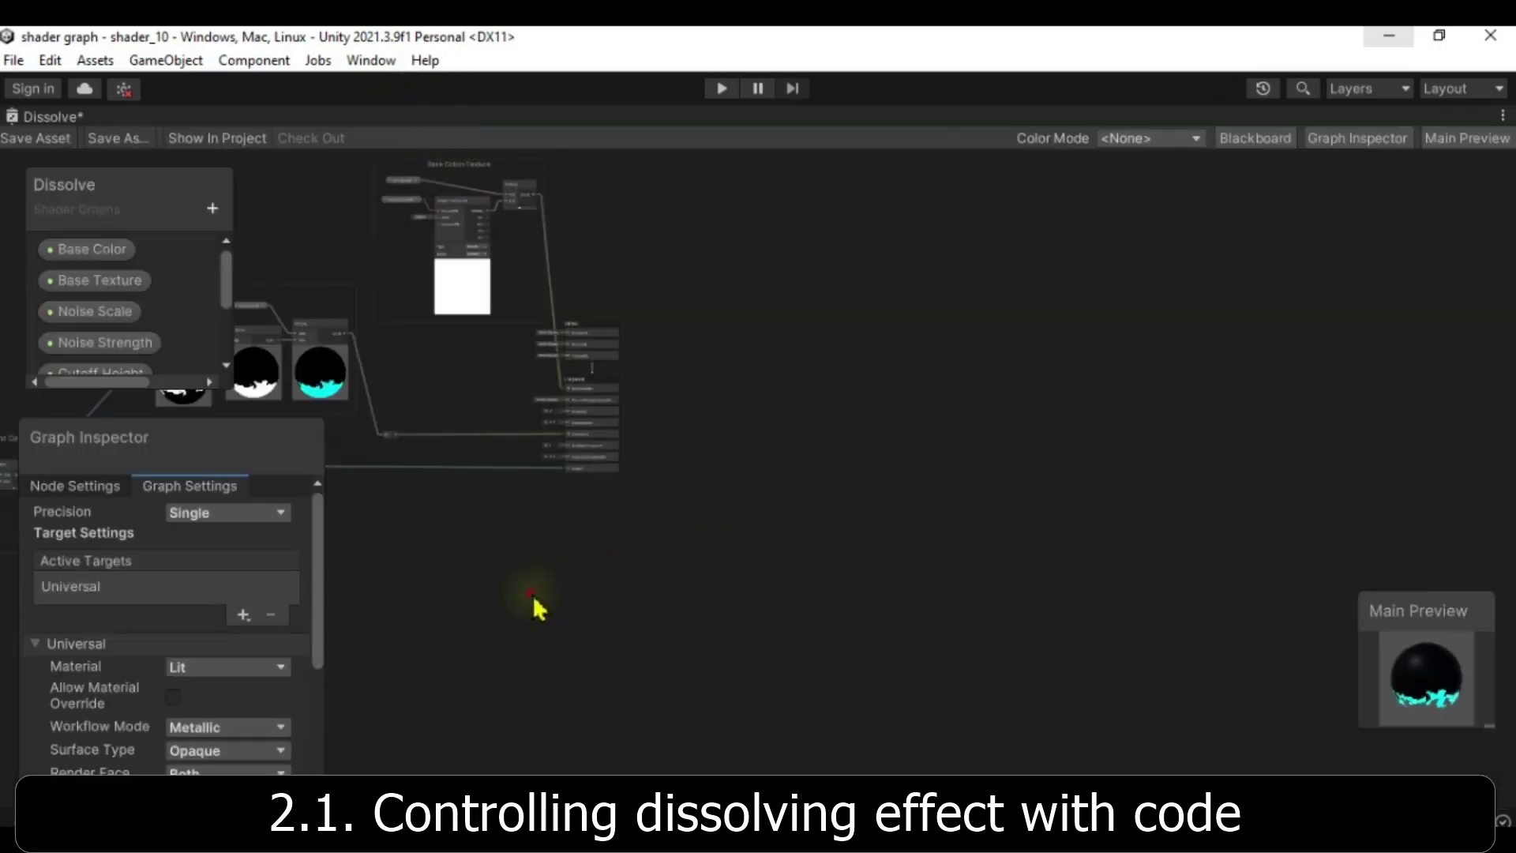
Step: Show the Cutoff Height property's settings and highlight its reference name _CutoffHeight
{"action": "key", "text": "a"}
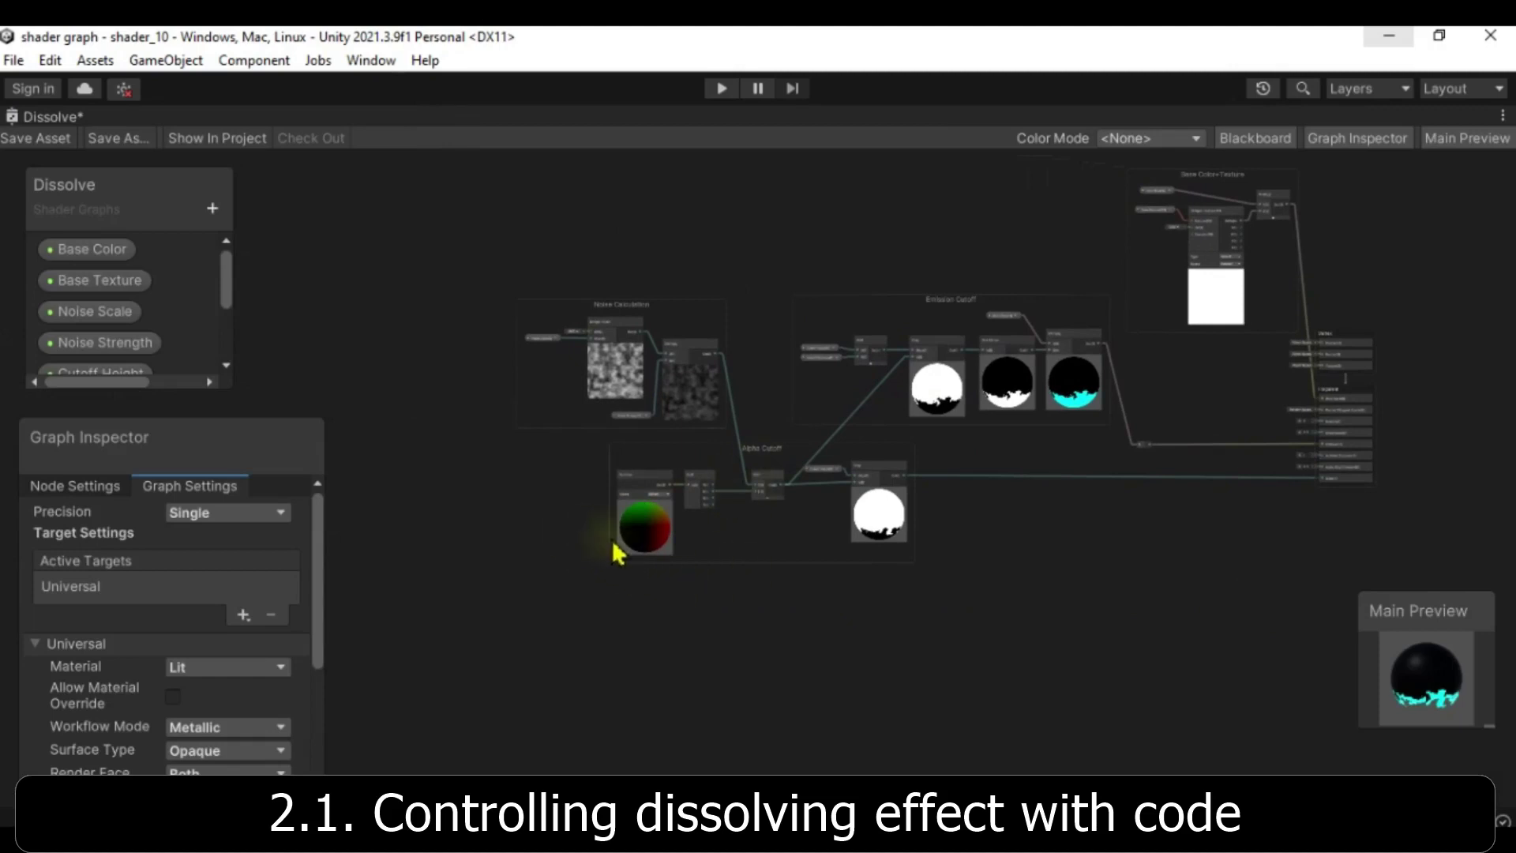
{"action": "scroll", "coordinate": [619, 545], "scroll_direction": "up", "scroll_amount": 5}
{"action": "middle_click_drag", "start_coordinate": [556, 363], "coordinate": [447, 574]}
{"action": "left_click", "coordinate": [1129, 234]}
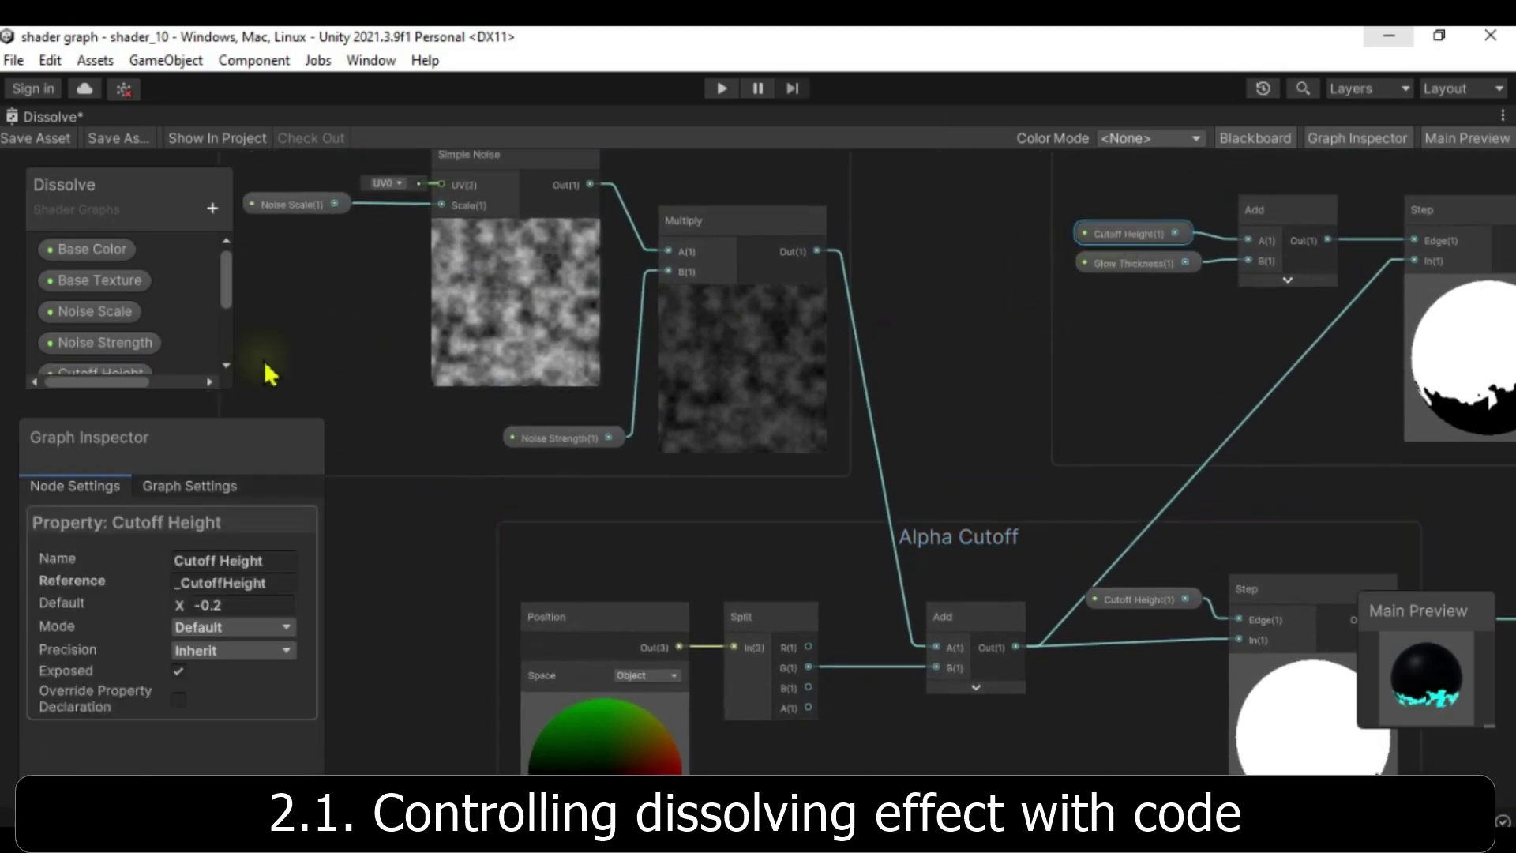
{"action": "left_click_drag", "start_coordinate": [227, 286], "coordinate": [220, 315]}
{"action": "left_click", "coordinate": [126, 326]}
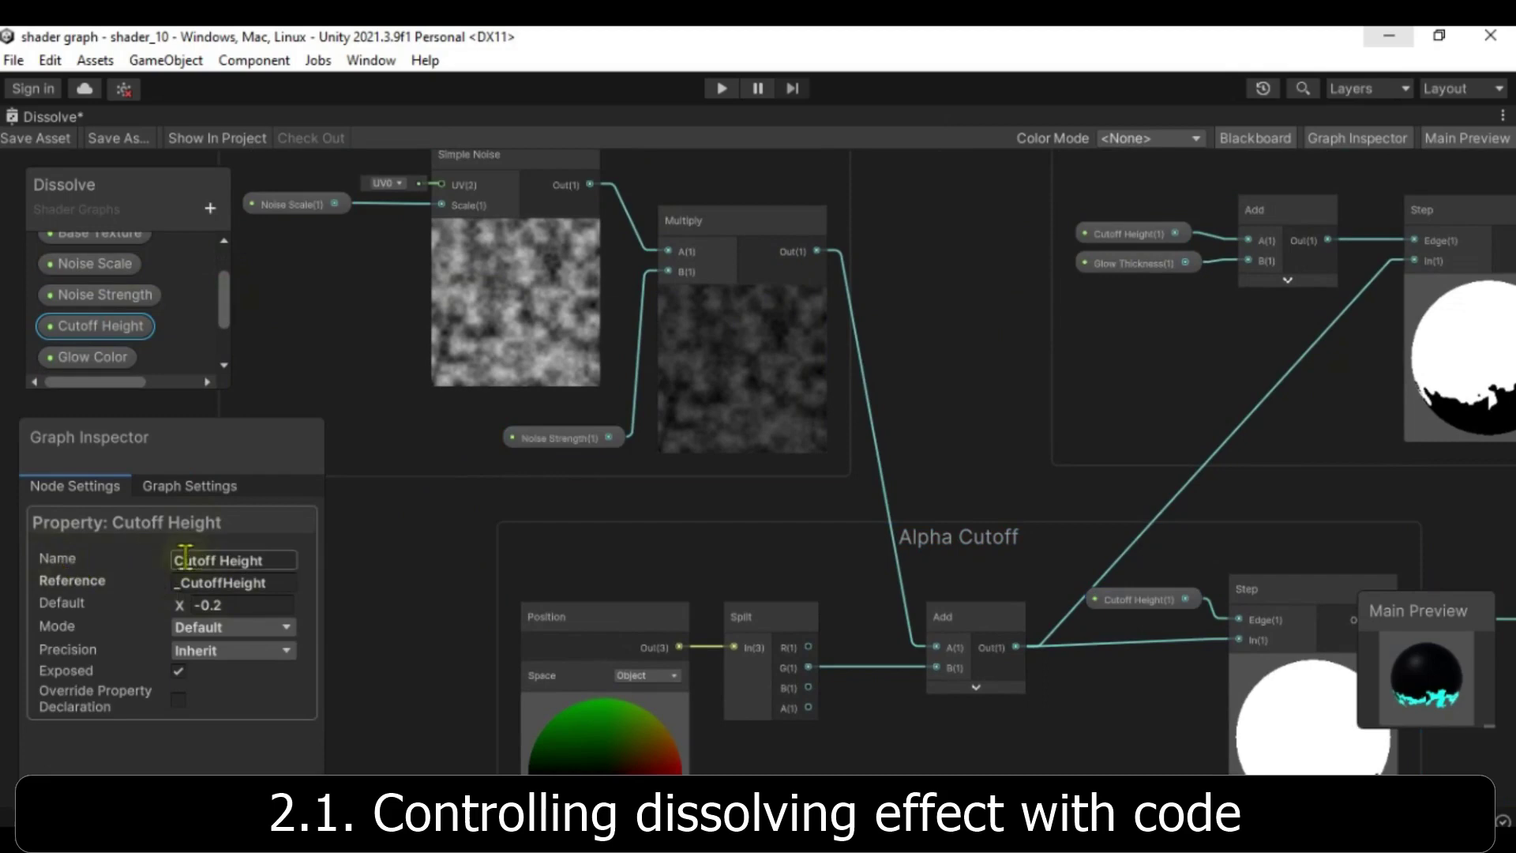
{"action": "left_click", "coordinate": [173, 587]}
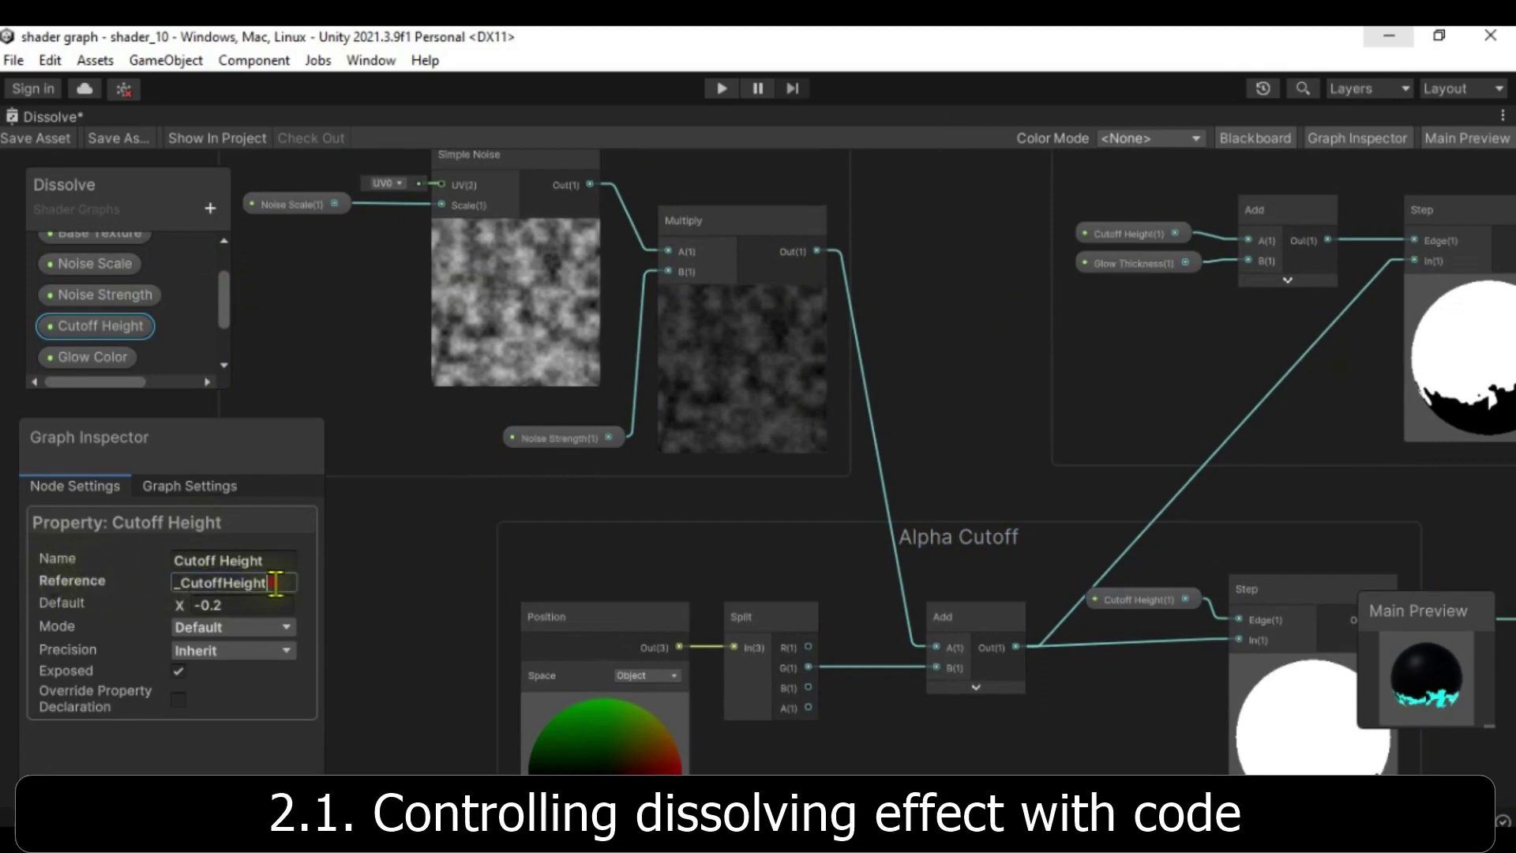
{"action": "left_click_drag", "start_coordinate": [276, 584], "coordinate": [160, 590]}
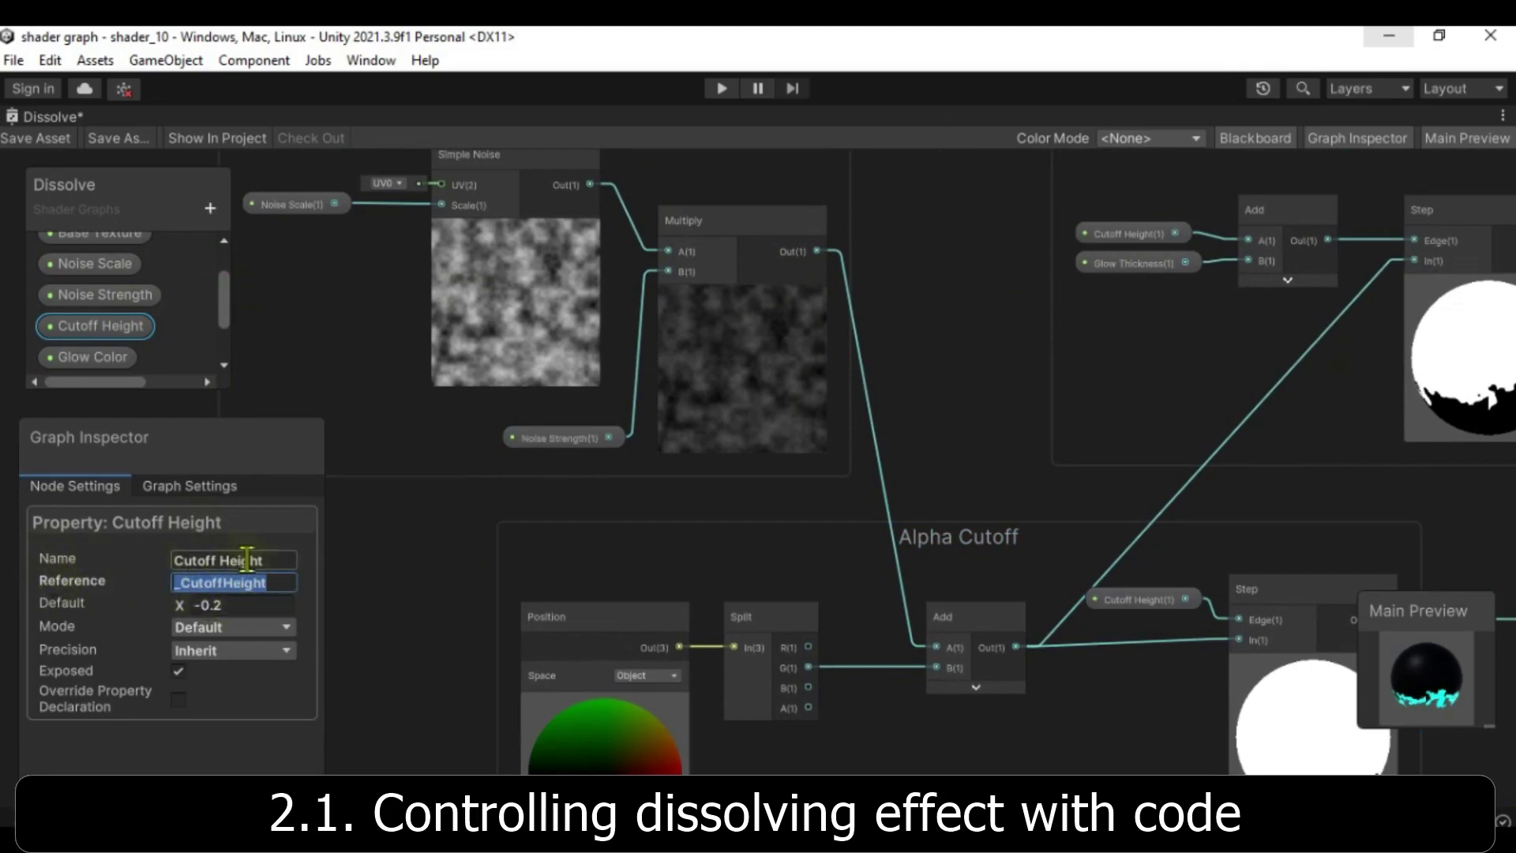
Step: Switch to Visual Studio Code and highlight the _CutoffHeight and _height arguments in Start and the -0.4f initial value of _height
{"action": "left_click", "coordinate": [569, 839]}
{"action": "left_click", "coordinate": [435, 392]}
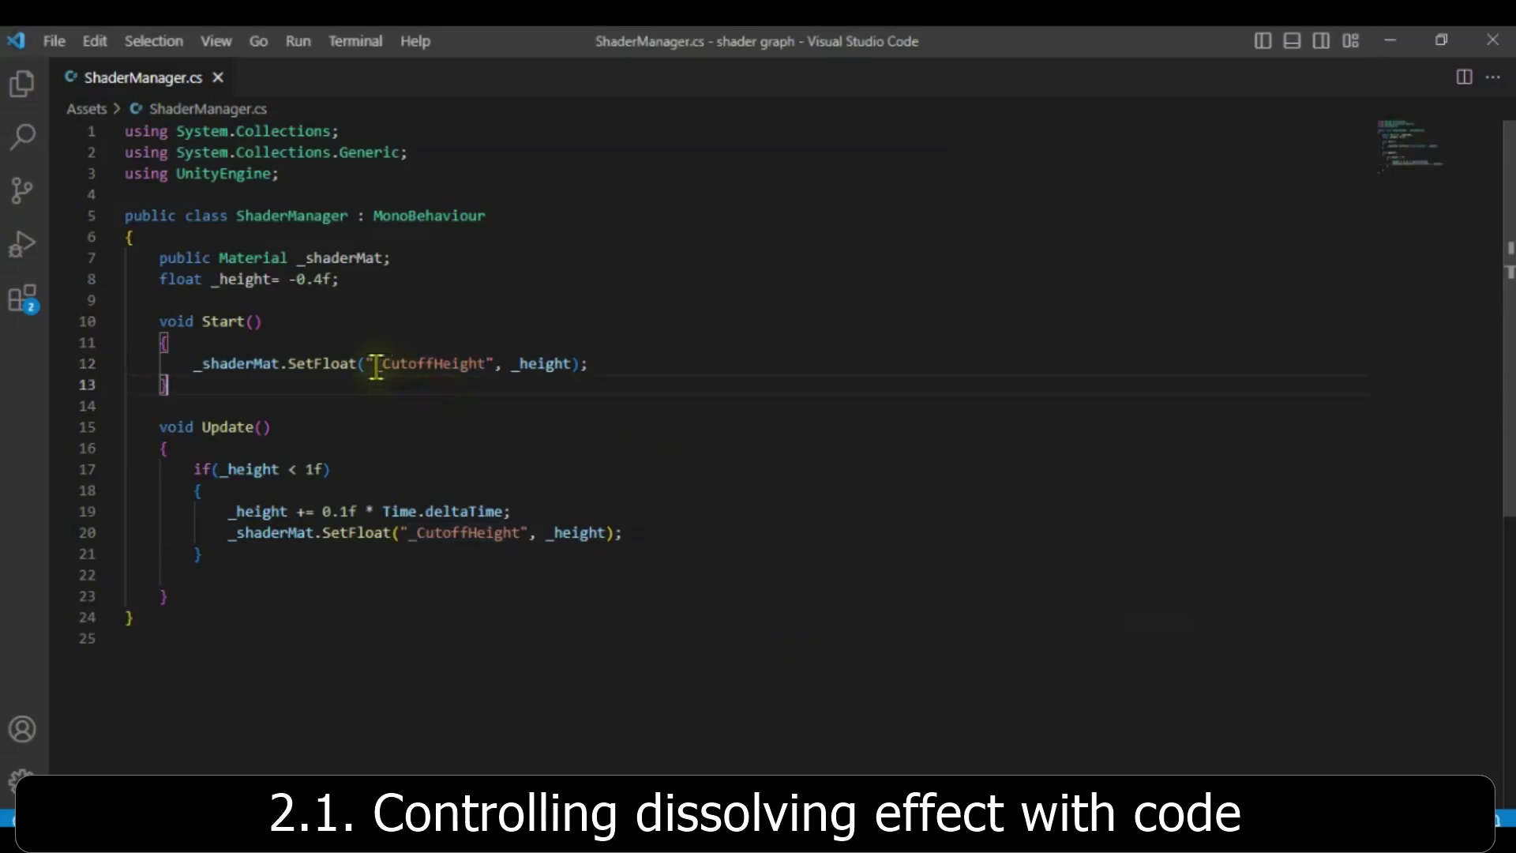
{"action": "left_click_drag", "start_coordinate": [375, 365], "coordinate": [572, 365]}
{"action": "left_click_drag", "start_coordinate": [289, 279], "coordinate": [343, 281]}
{"action": "scroll", "coordinate": [227, 473], "scroll_direction": "down", "scroll_amount": 2}
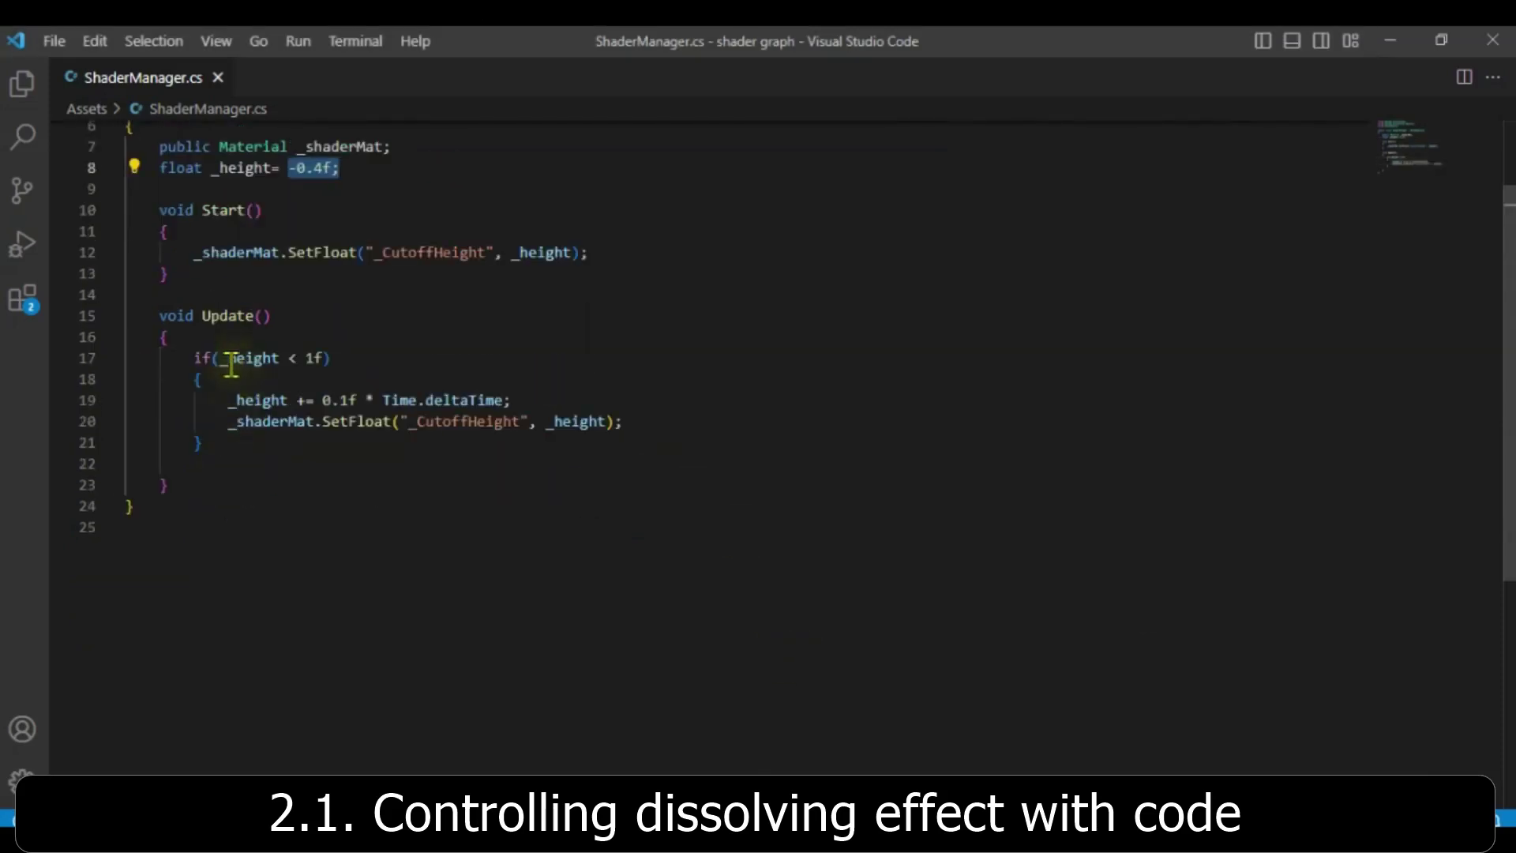
Step: Highlight Update's height condition, the _height increment line and the SetFloat call, followed by the Start and Update methods together
{"action": "left_click_drag", "start_coordinate": [220, 361], "coordinate": [342, 358]}
{"action": "left_click", "coordinate": [346, 359]}
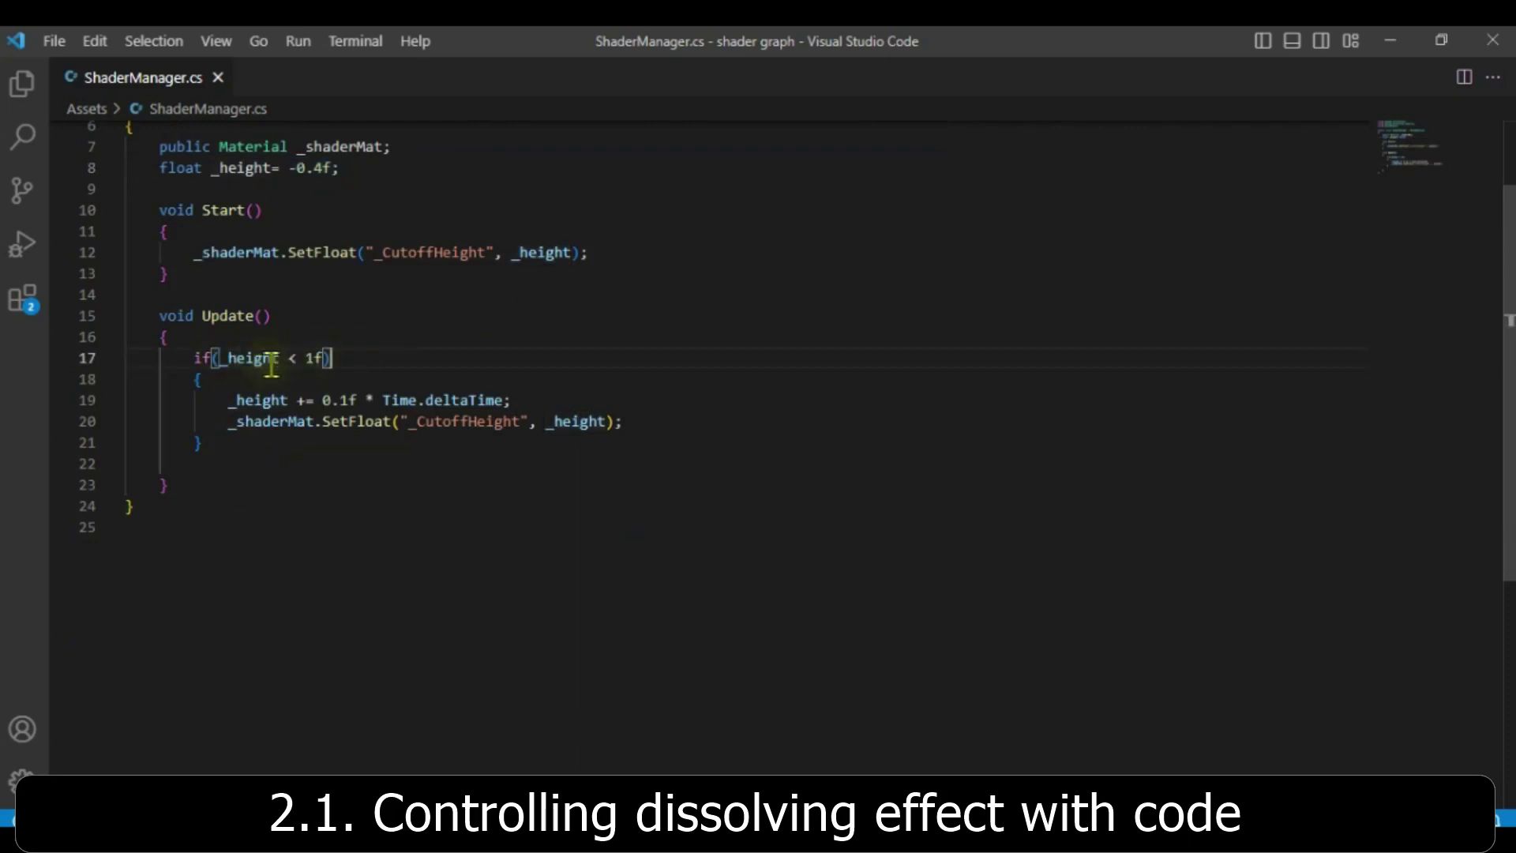
{"action": "left_click", "coordinate": [227, 403]}
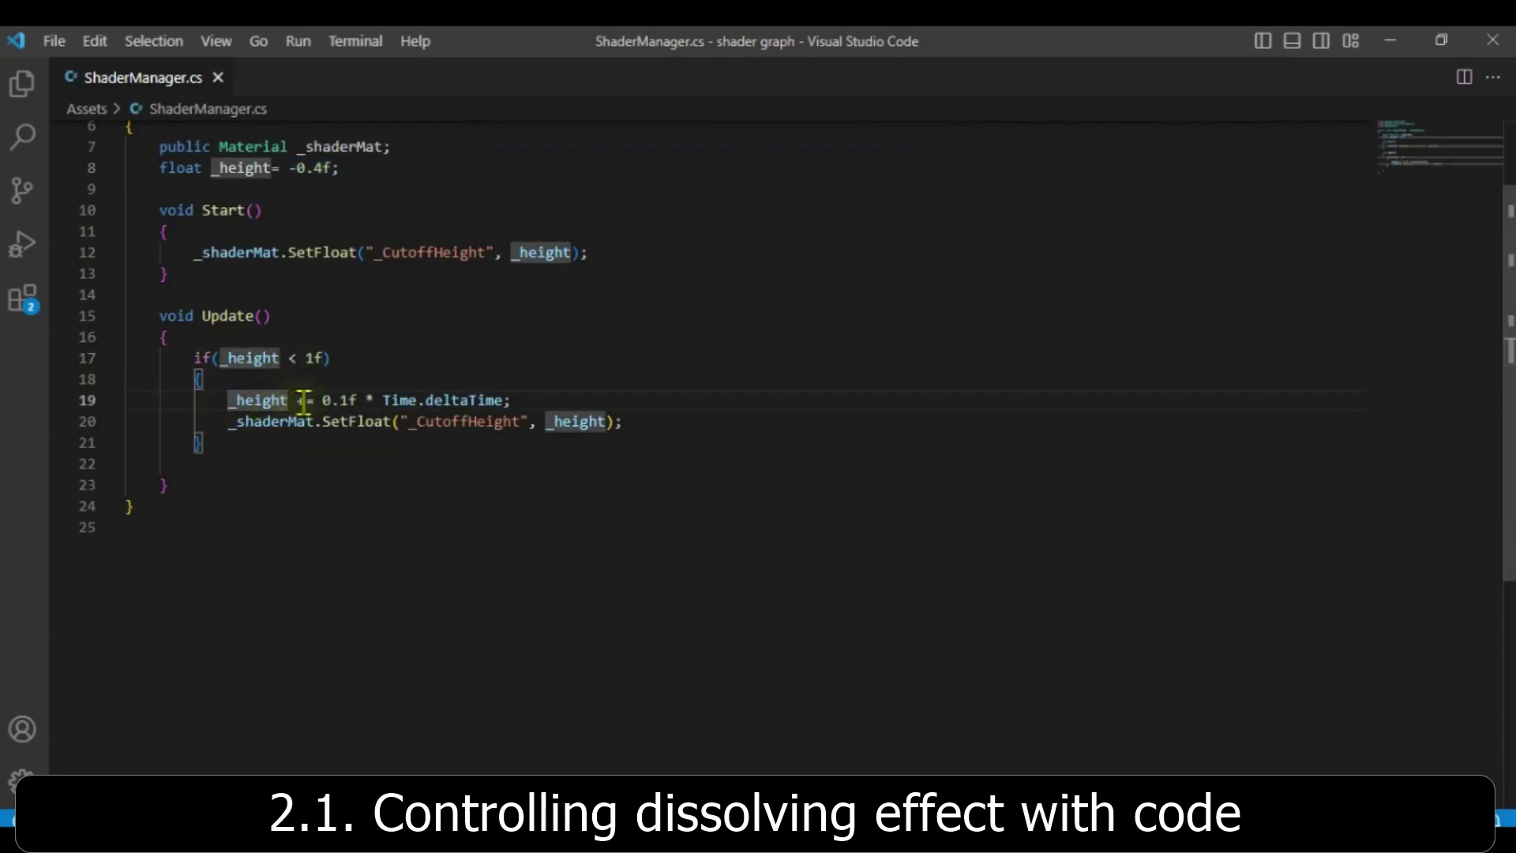
{"action": "left_click_drag", "start_coordinate": [299, 401], "coordinate": [574, 395]}
{"action": "left_click", "coordinate": [574, 396]}
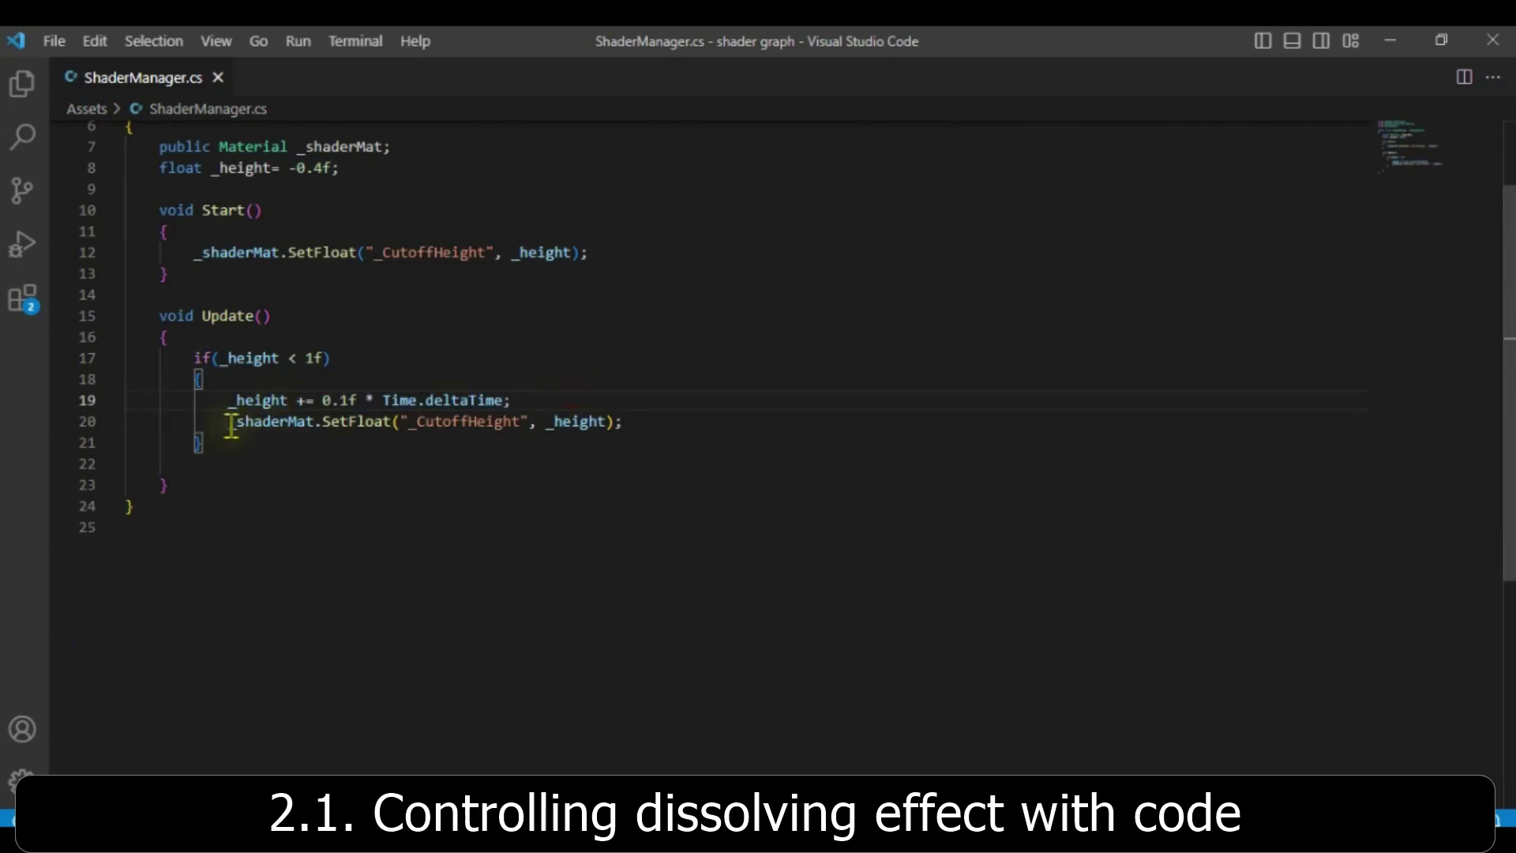
{"action": "left_click_drag", "start_coordinate": [229, 425], "coordinate": [669, 423]}
{"action": "left_click", "coordinate": [681, 425]}
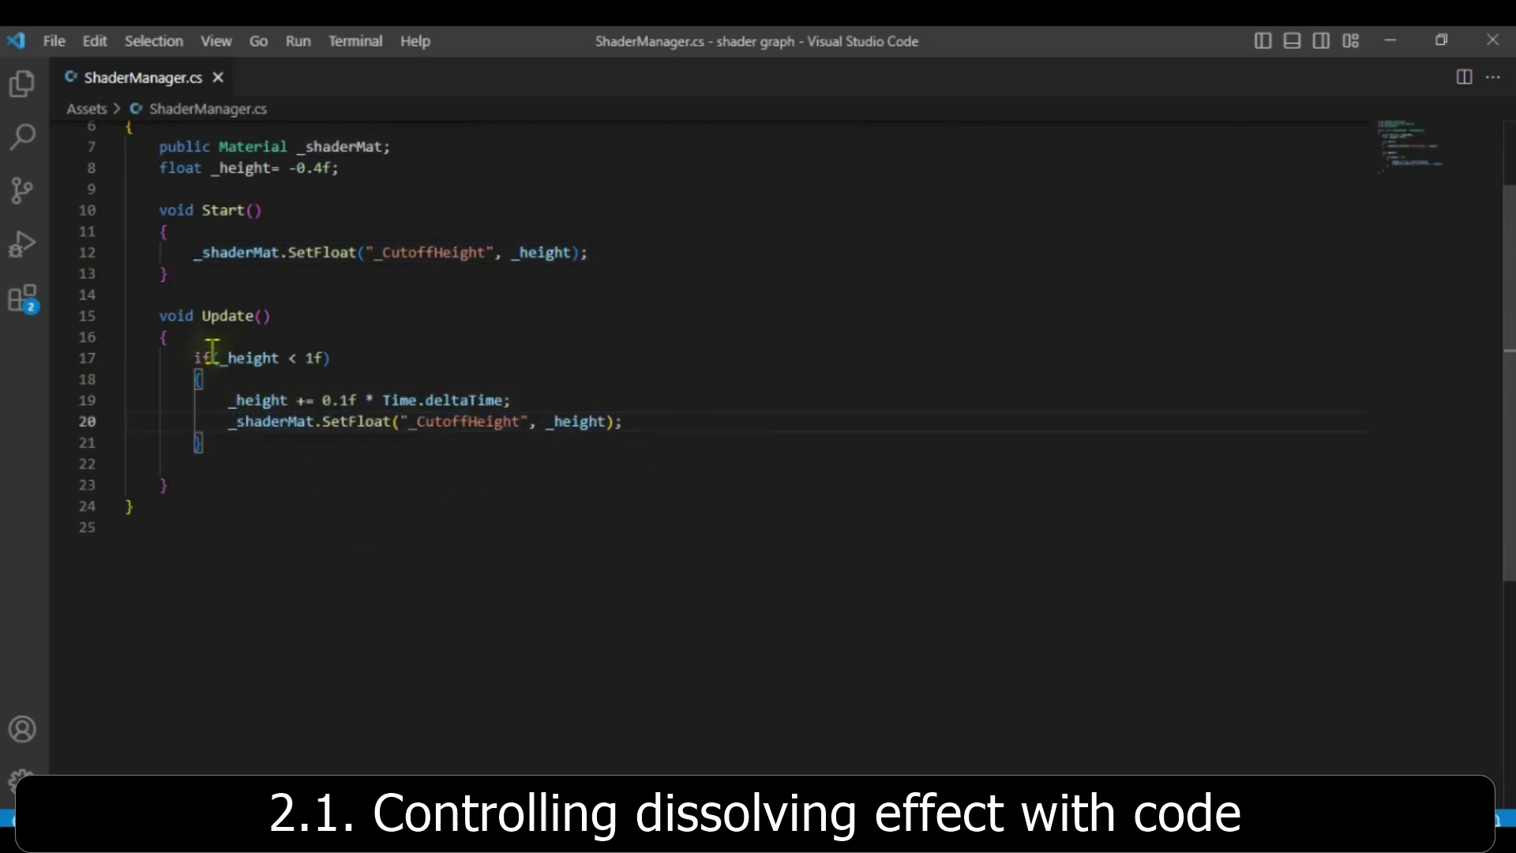
{"action": "left_click_drag", "start_coordinate": [149, 210], "coordinate": [186, 507]}
{"action": "left_click", "coordinate": [272, 509]}
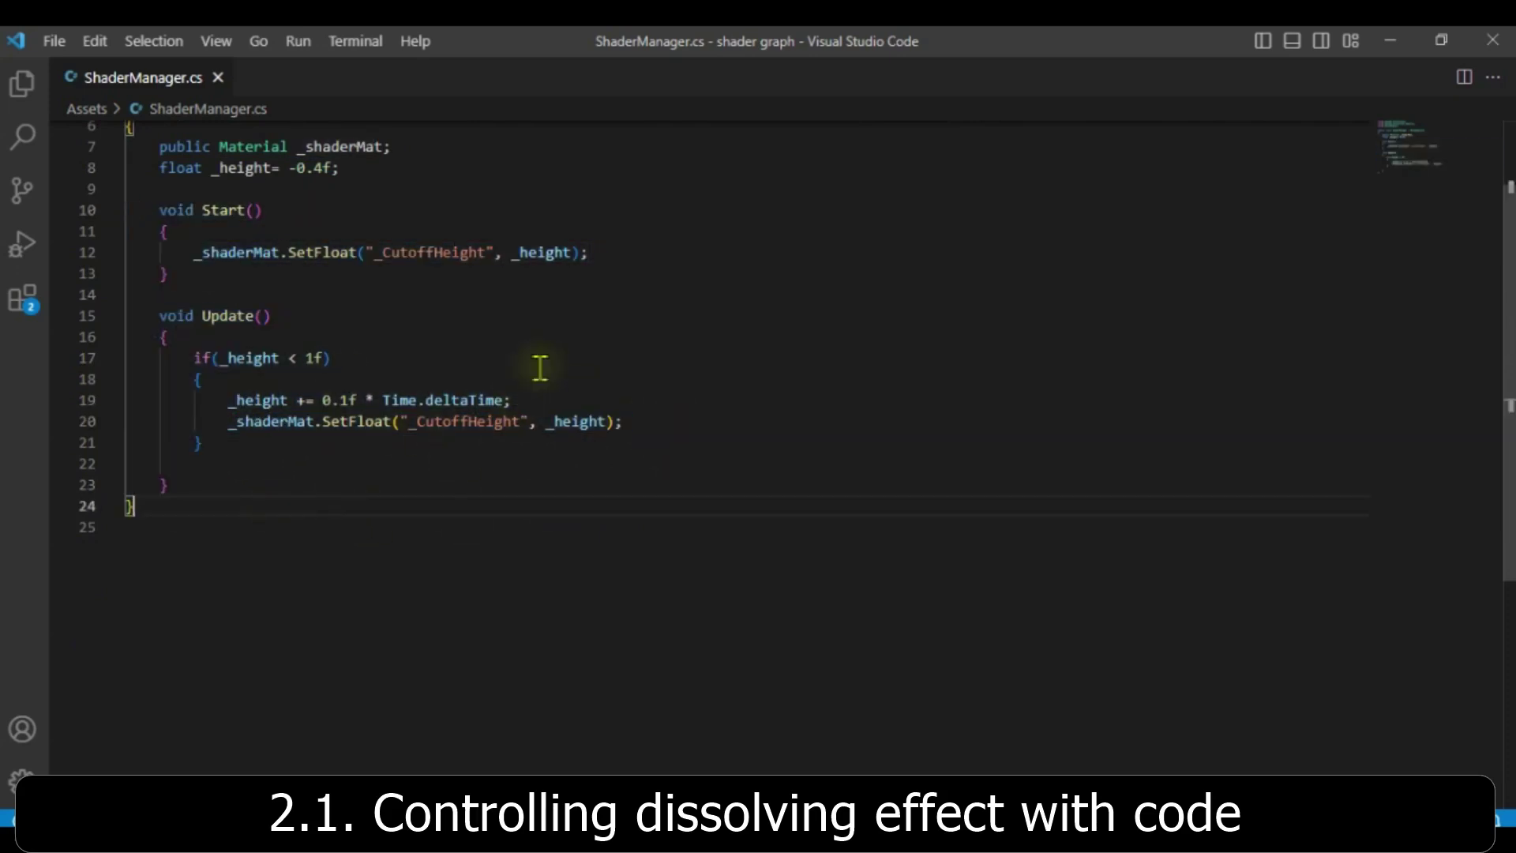
Step: Return to Unity, restore the maximized Dissolve graph to the normal layout, and show the sphere in the Scene view
{"action": "left_click", "coordinate": [1391, 41]}
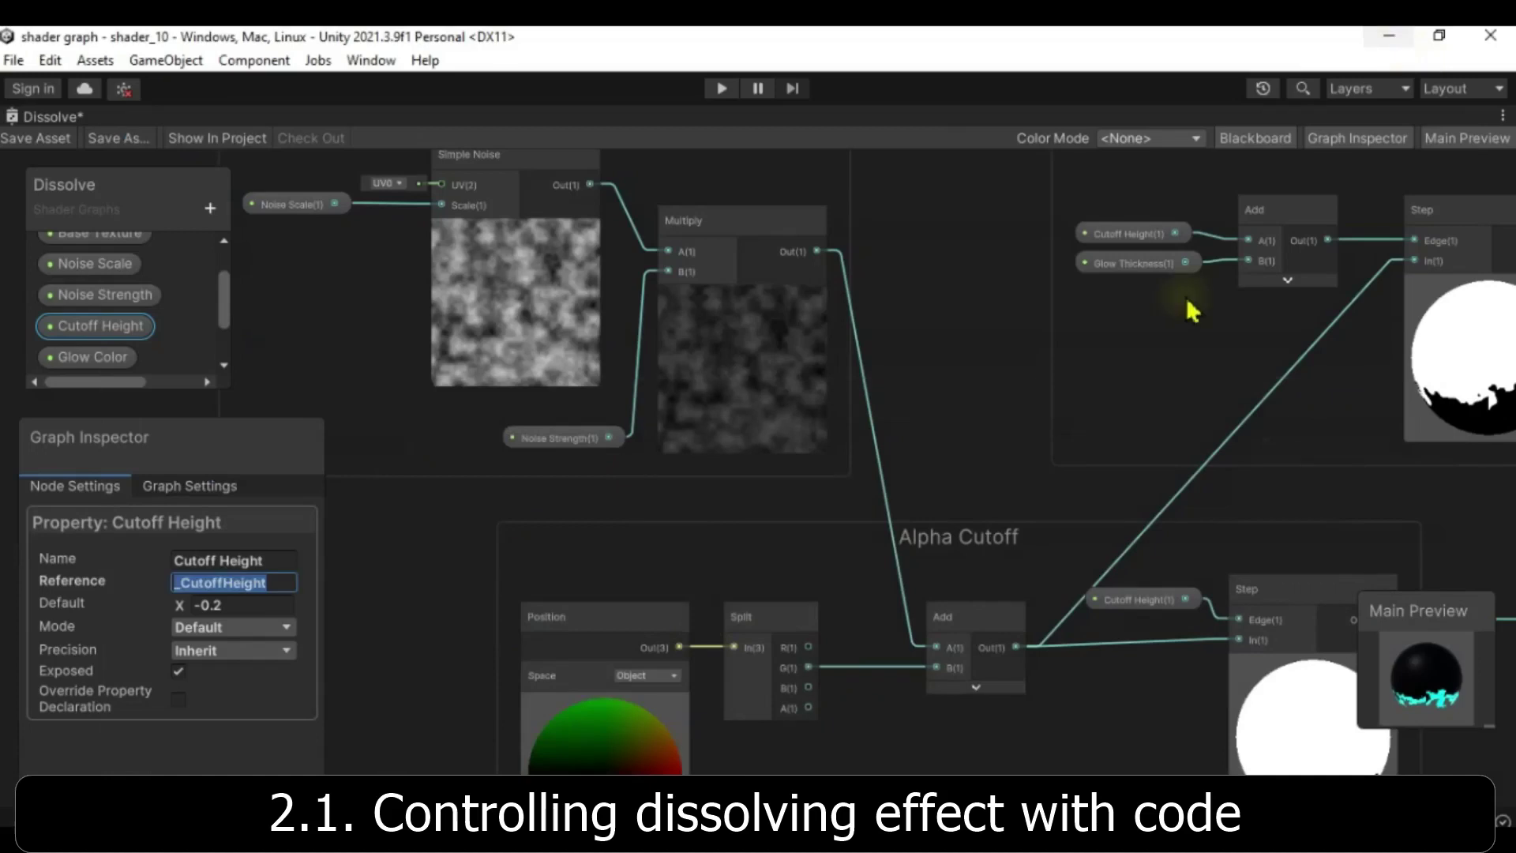
{"action": "left_click", "coordinate": [1502, 116]}
{"action": "left_click", "coordinate": [1360, 139]}
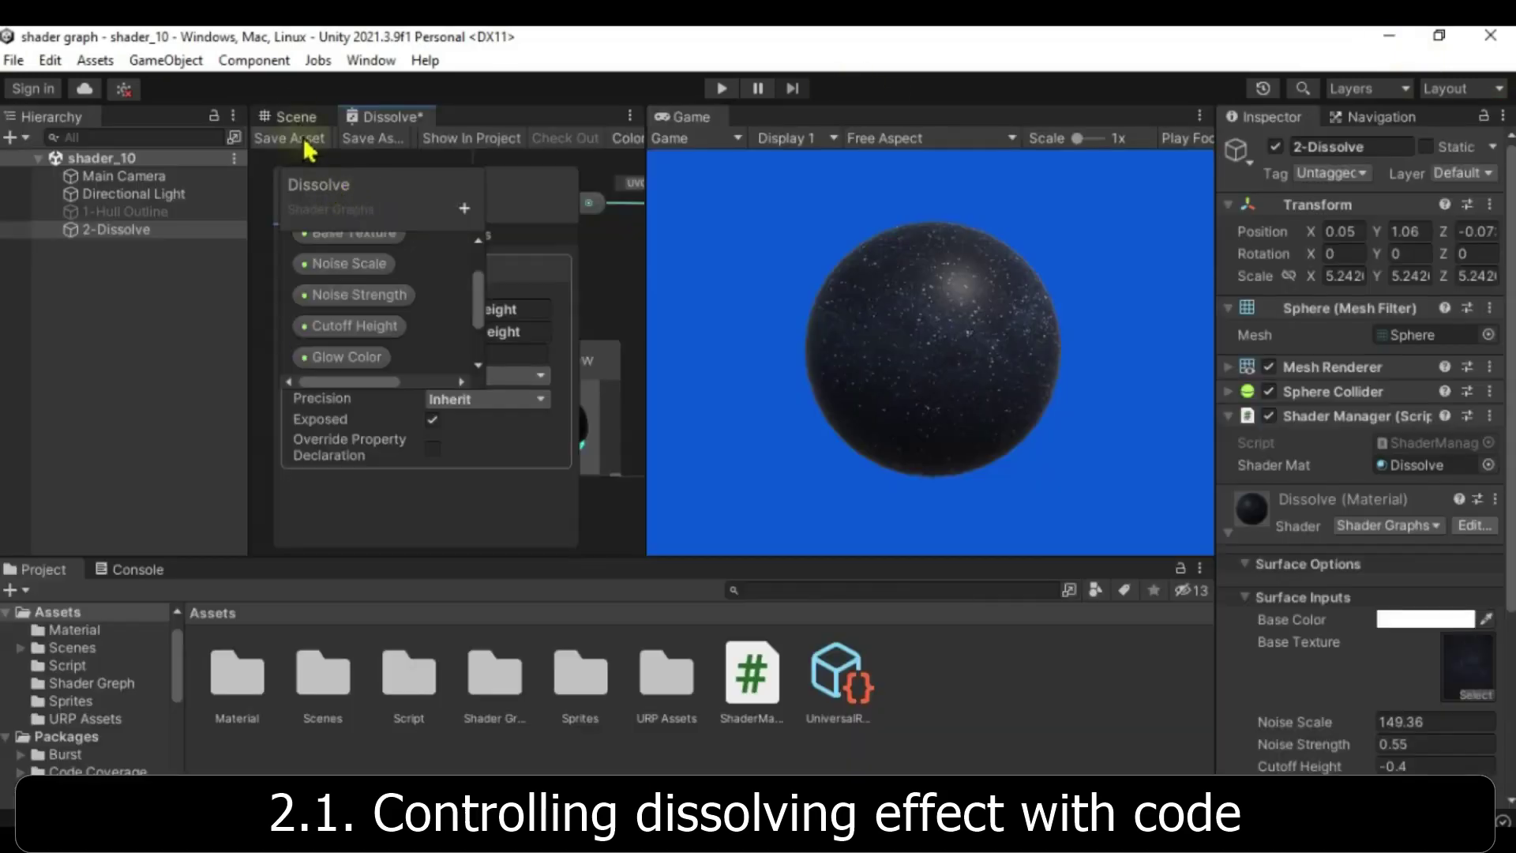
{"action": "left_click", "coordinate": [294, 117]}
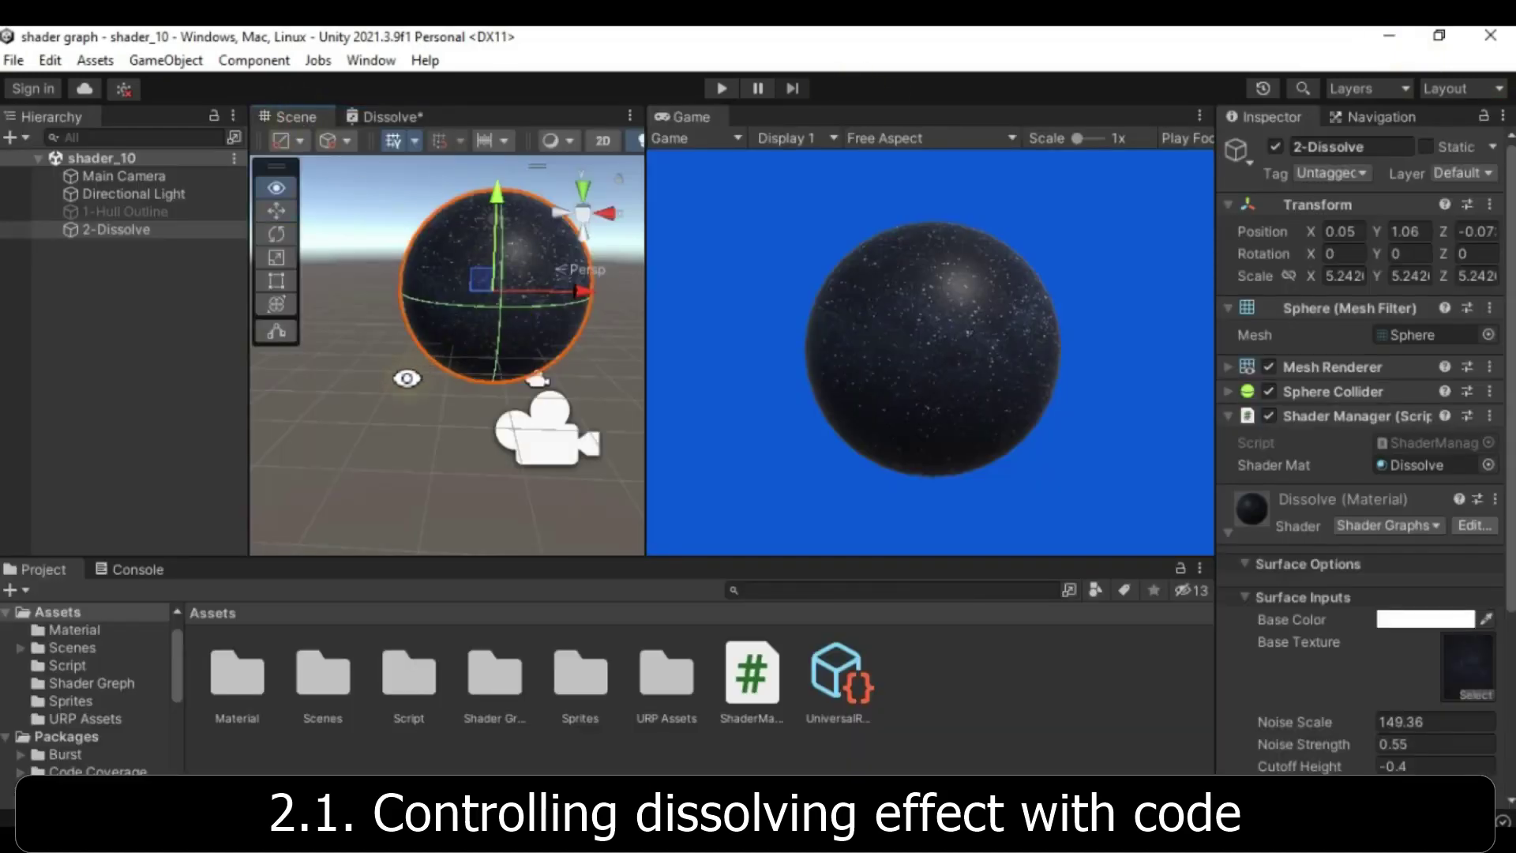
{"action": "middle_click_drag", "start_coordinate": [401, 384], "coordinate": [397, 464]}
{"action": "left_click_drag", "start_coordinate": [552, 482], "coordinate": [677, 421], "text": "alt"}
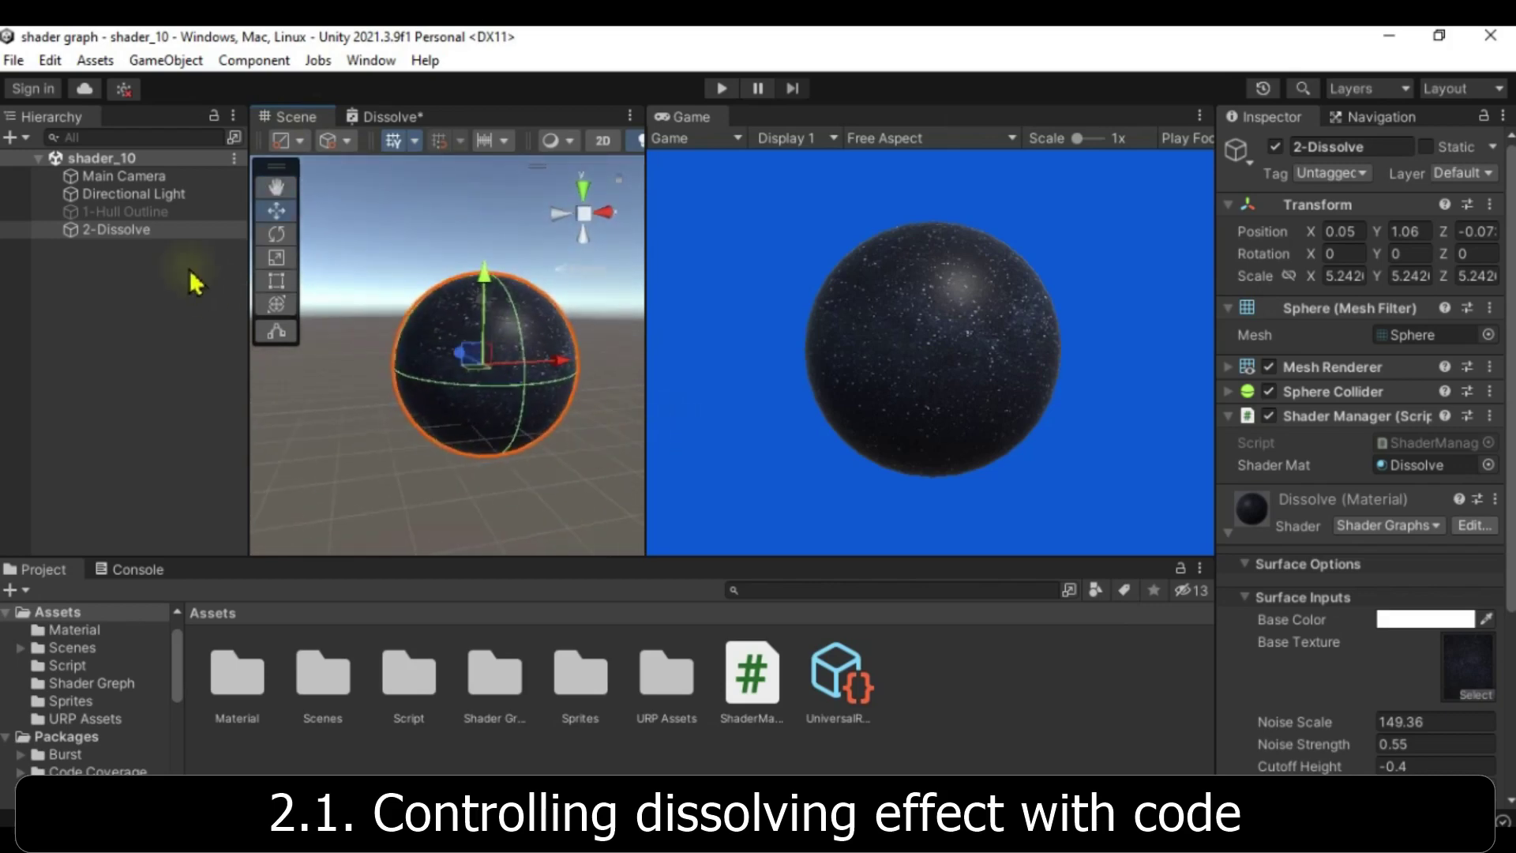
Step: Expand the Dissolve material's properties to watch Cutoff Height while the scene plays, and stop Play mode
{"action": "left_click", "coordinate": [1230, 534]}
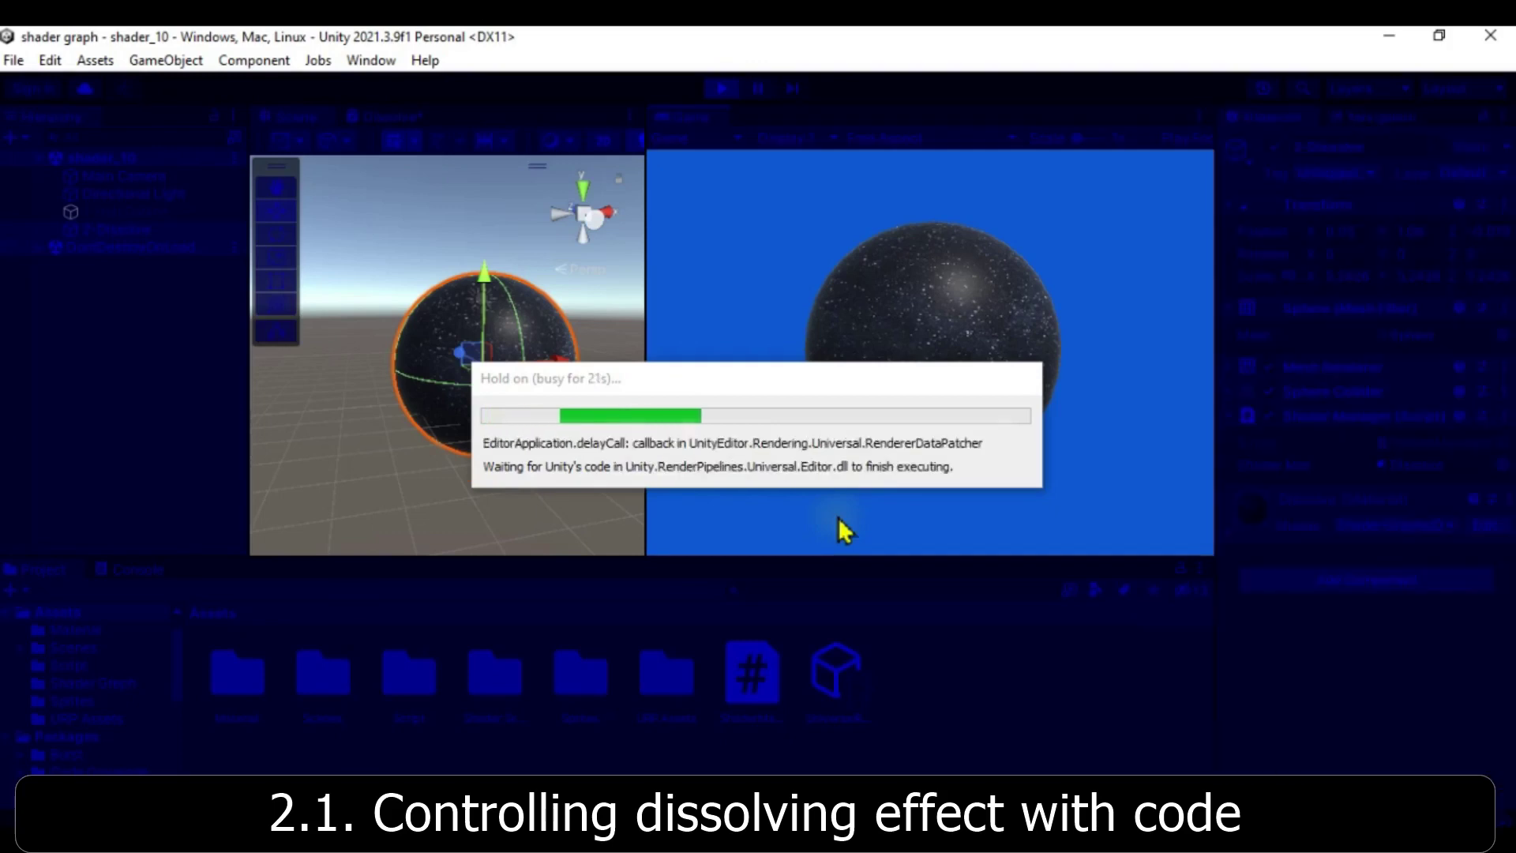
{"action": "scroll", "coordinate": [1253, 576], "scroll_direction": "down", "scroll_amount": 5}
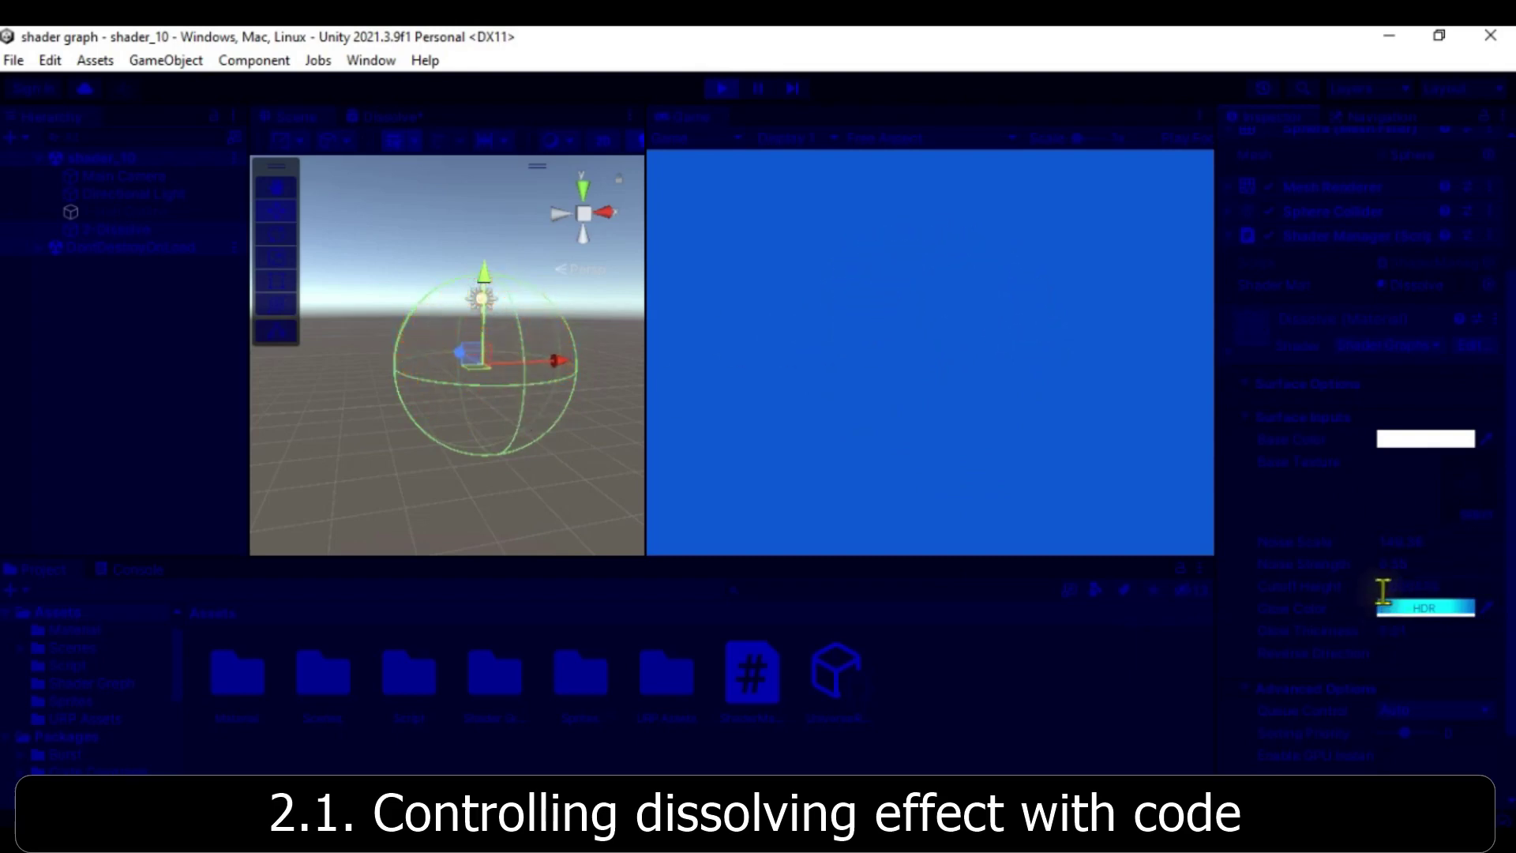
{"action": "left_click", "coordinate": [720, 88]}
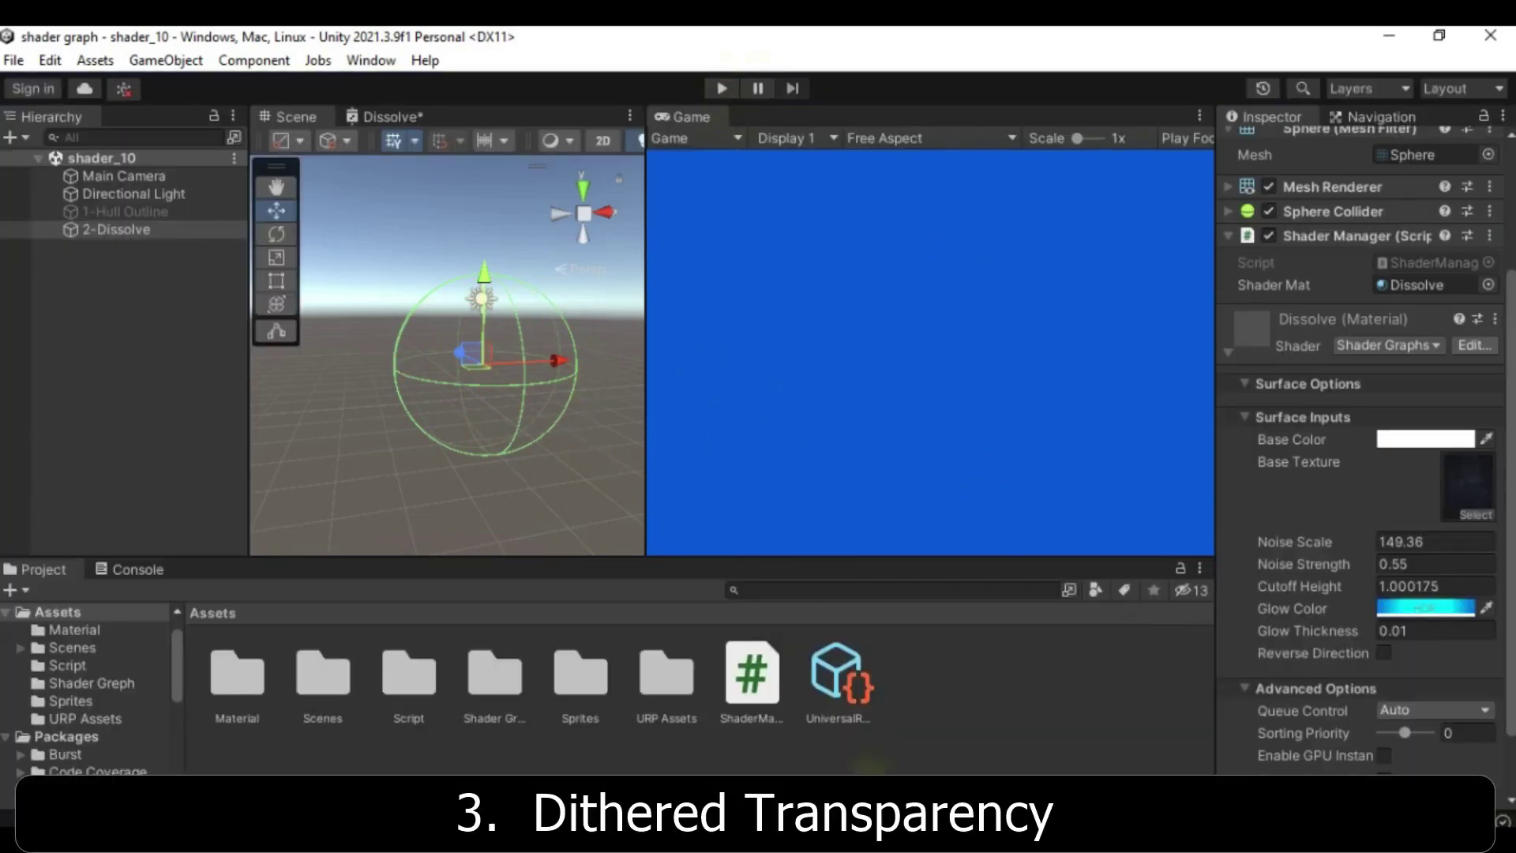
Step: Duplicate the 2-Dissolve sphere and deactivate the original
{"action": "left_click", "coordinate": [123, 230]}
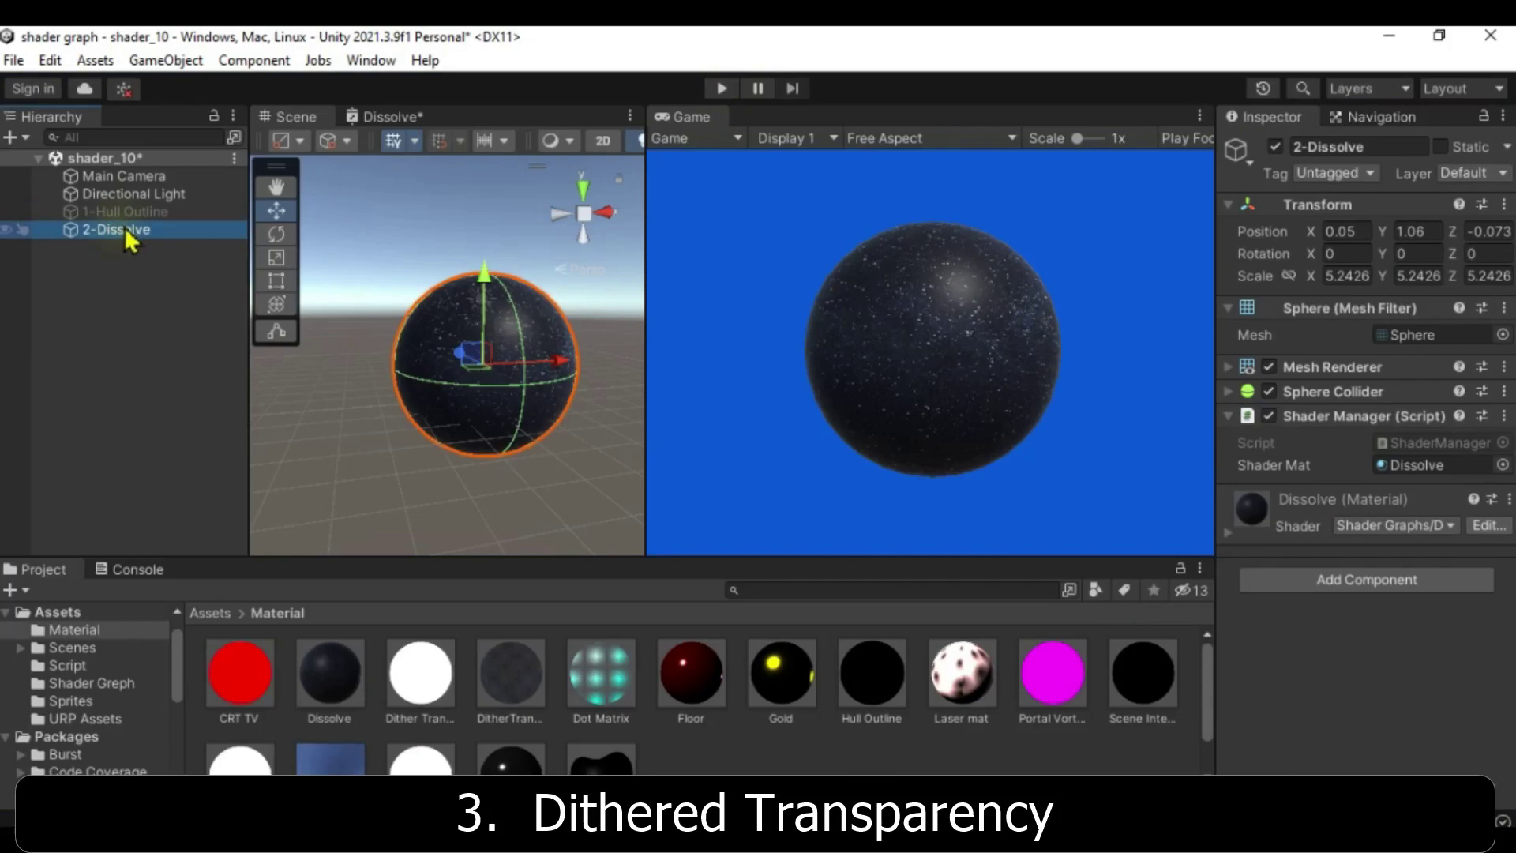
{"action": "key", "text": "ctrl+d"}
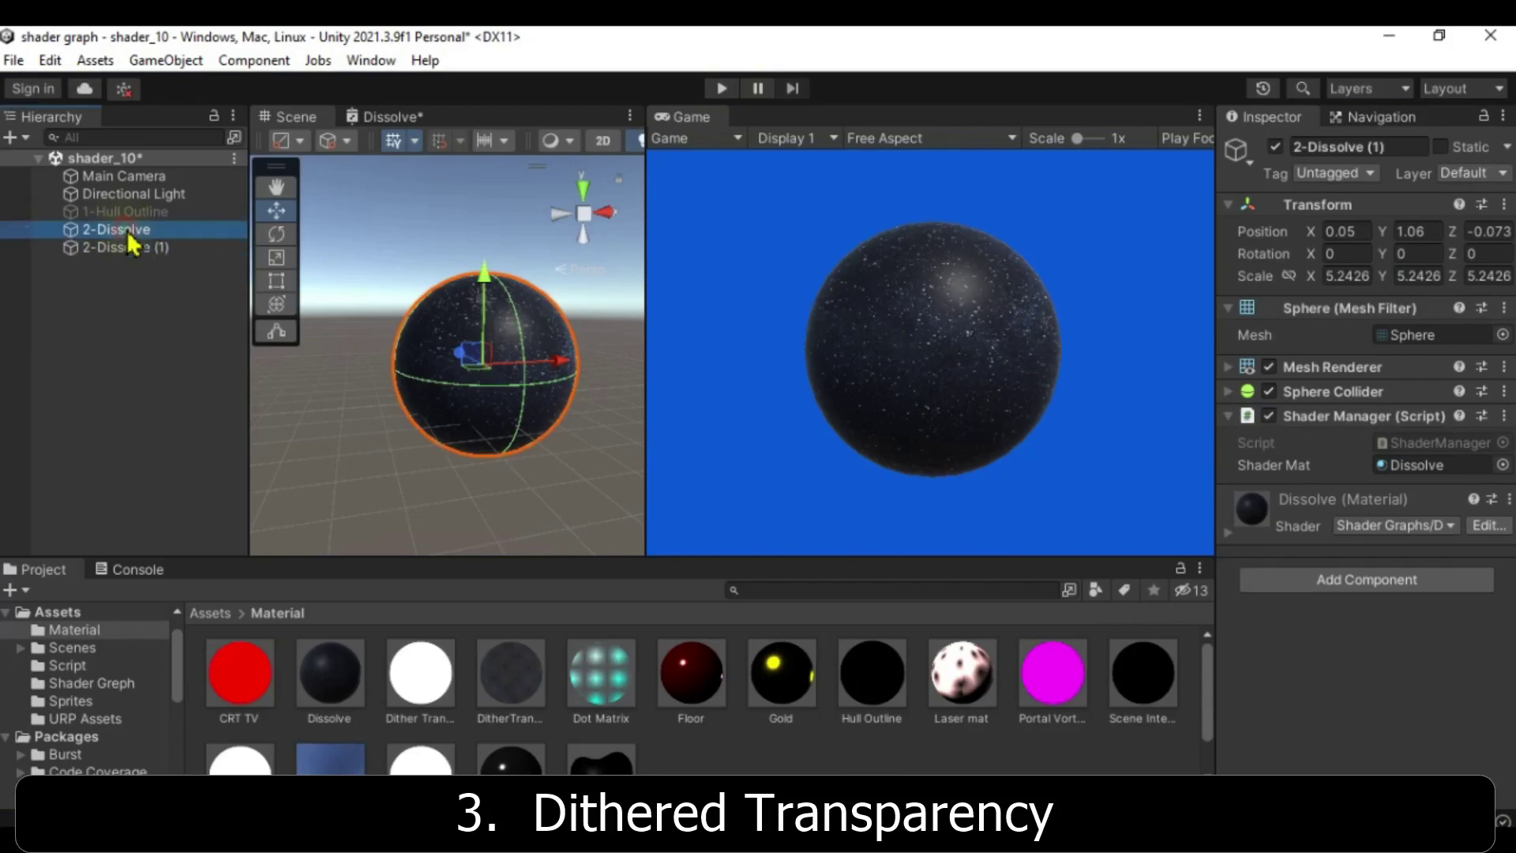
{"action": "left_click", "coordinate": [126, 230]}
{"action": "left_click", "coordinate": [1274, 146]}
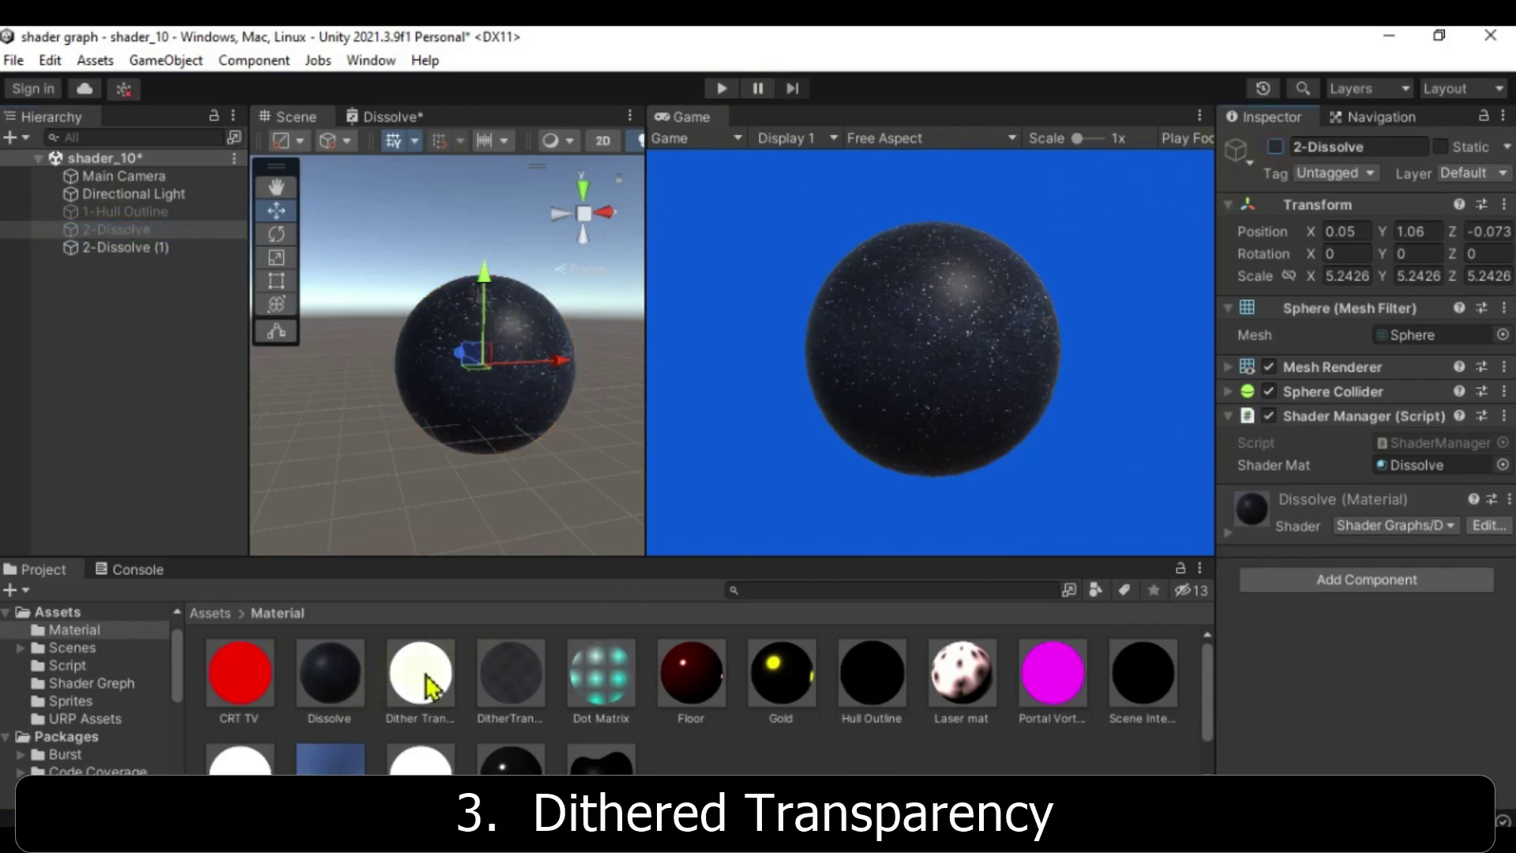
Step: Inspect the two dither materials in the Material folder and expand the Surface Inputs of DitherTransparent
{"action": "left_click", "coordinate": [430, 687]}
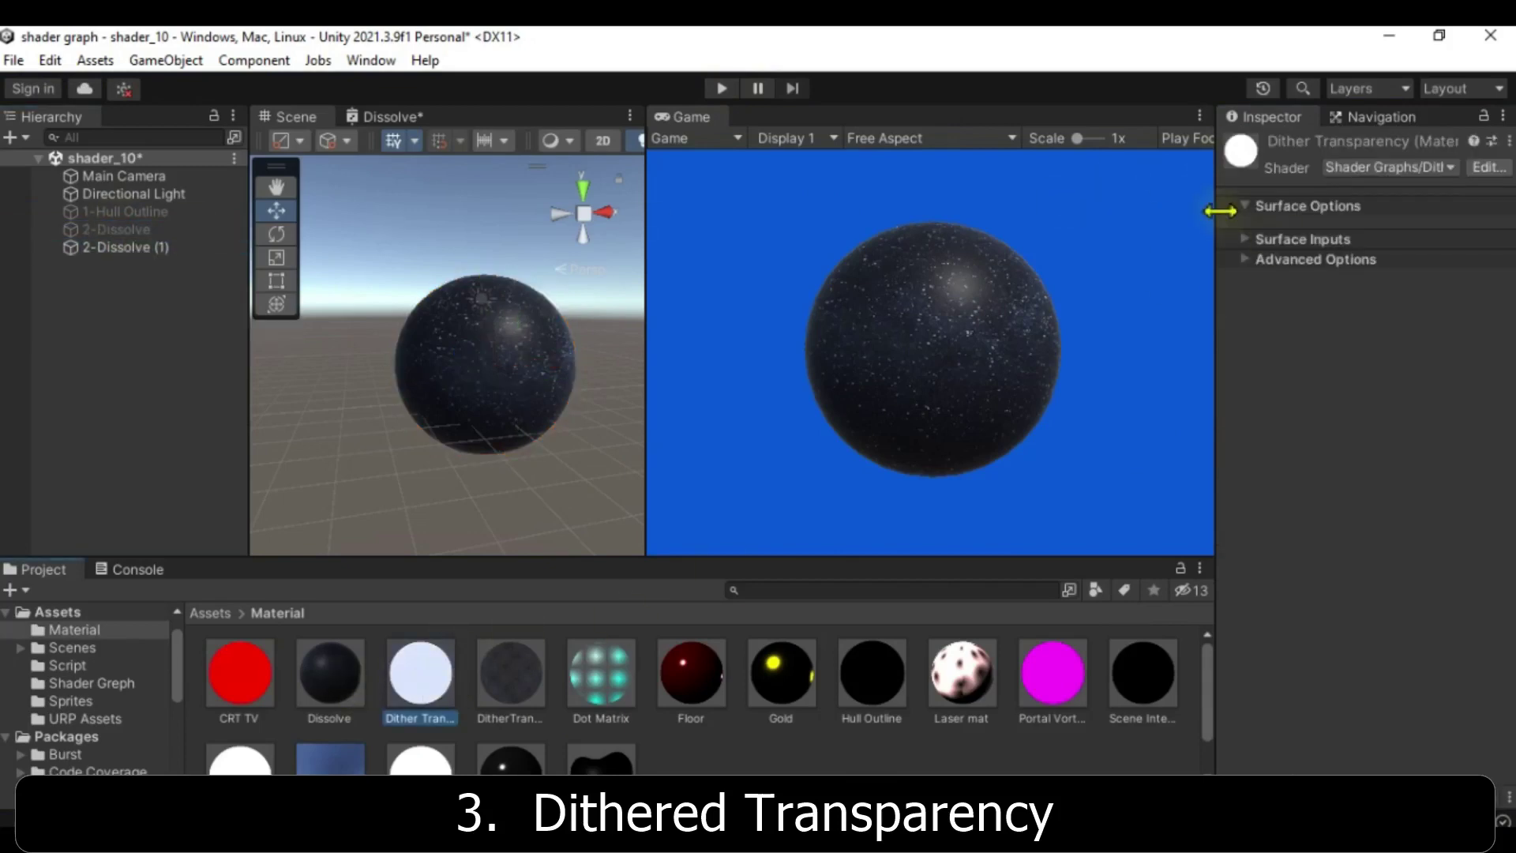
{"action": "left_click", "coordinate": [515, 680]}
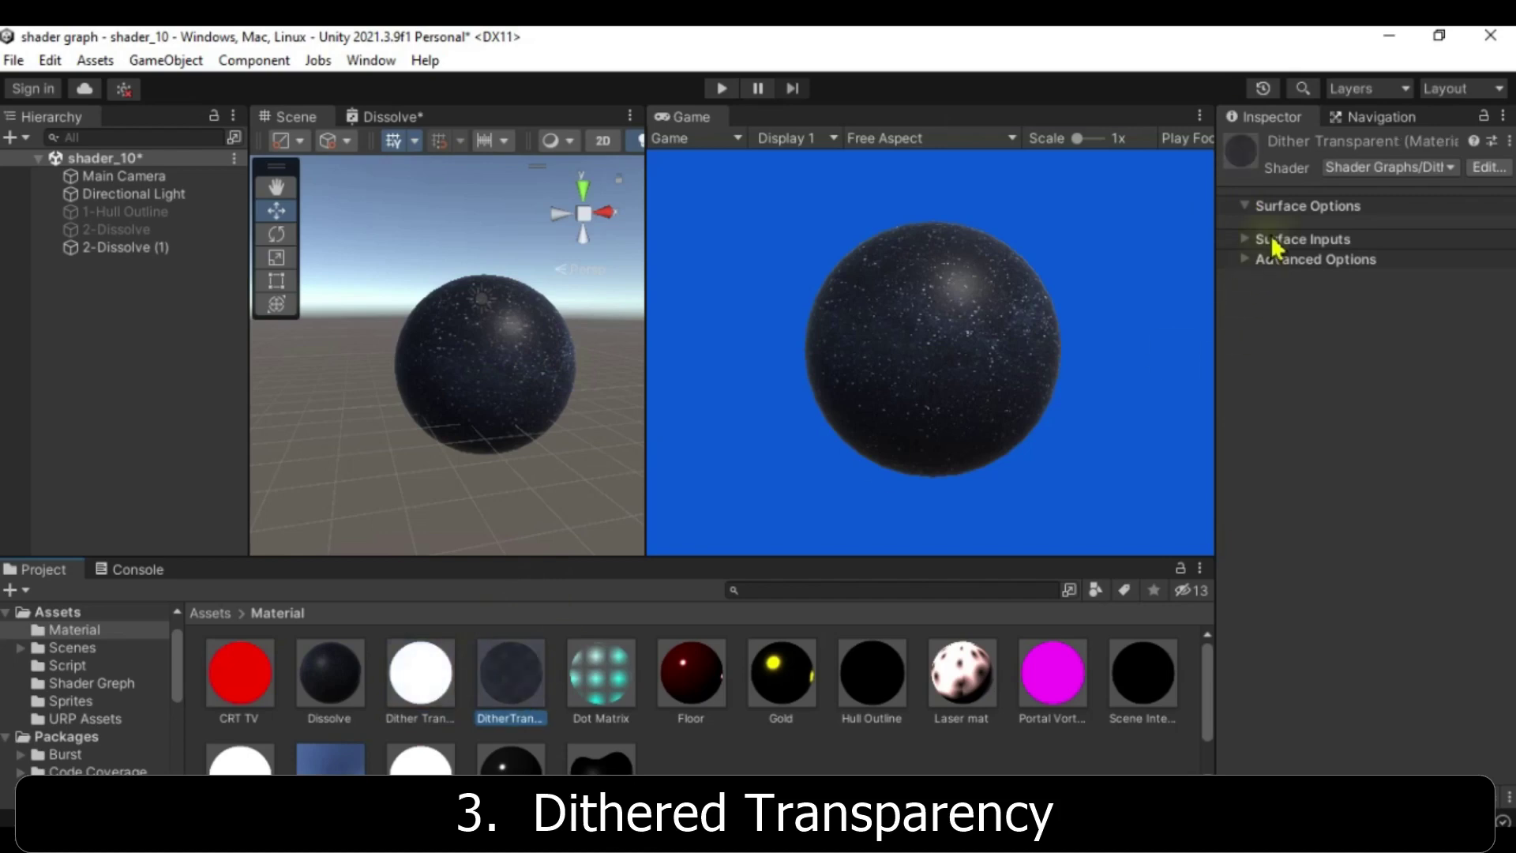
{"action": "left_click", "coordinate": [599, 676]}
{"action": "left_click", "coordinate": [543, 678]}
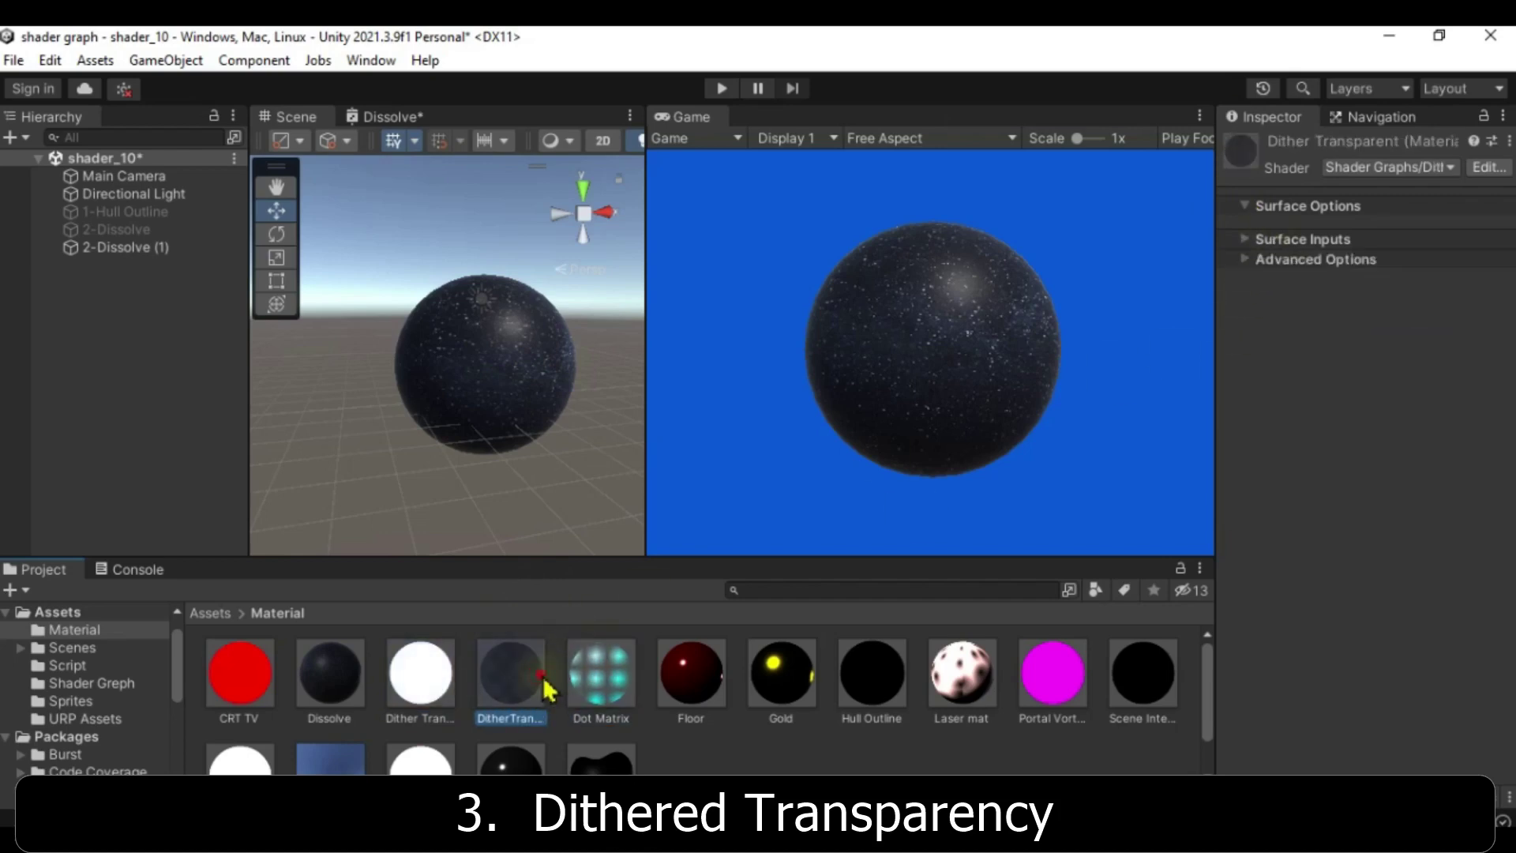
{"action": "left_click", "coordinate": [1243, 240]}
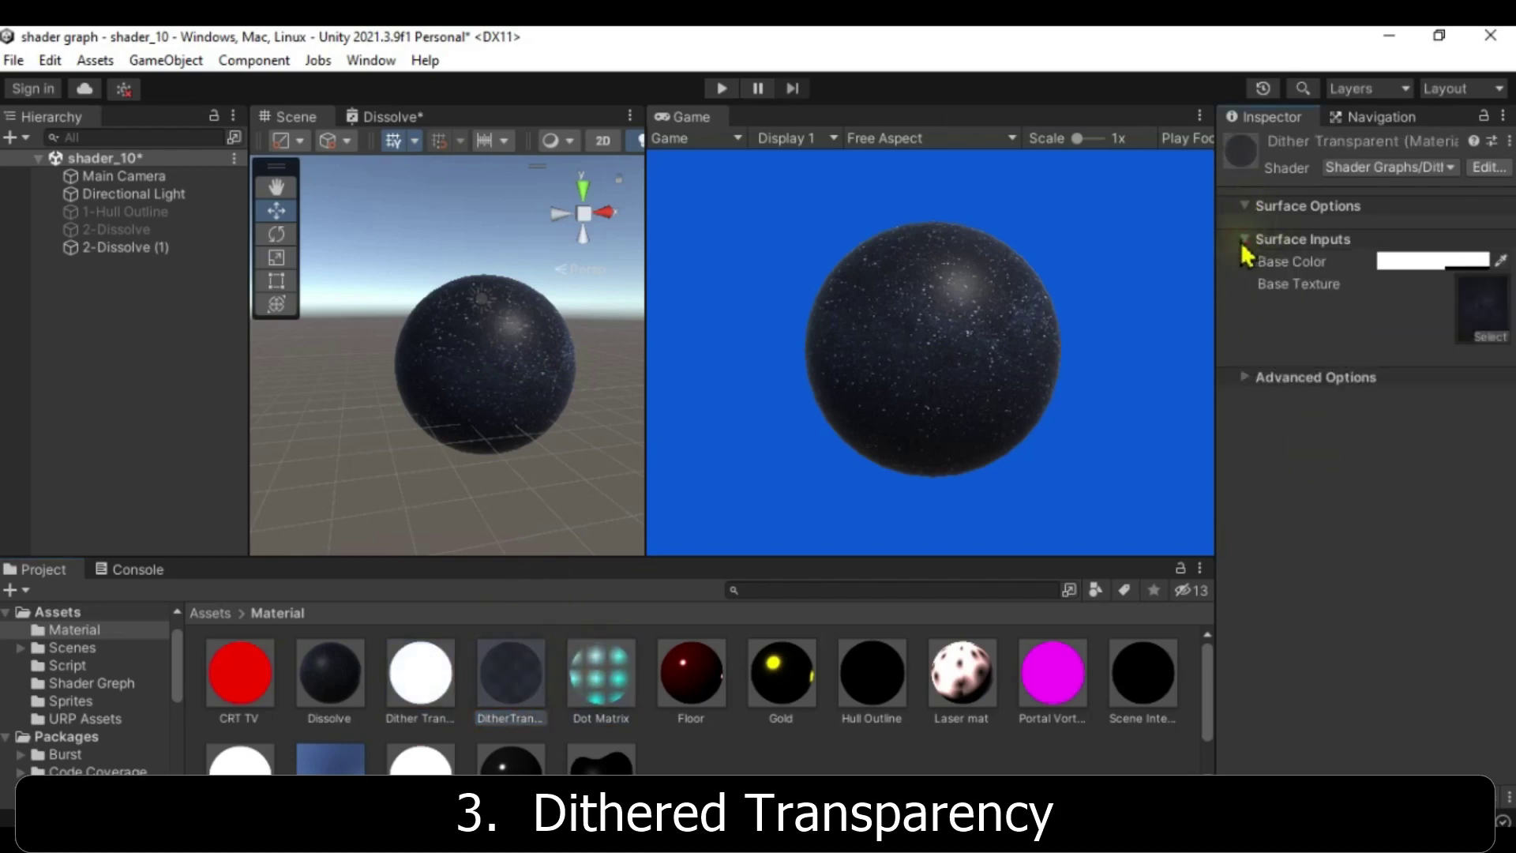
Step: Copy the DitherTransparent material's name and rename the duplicated sphere to 3-DitherTransparent
{"action": "left_click", "coordinate": [499, 719]}
{"action": "key", "text": "ctrl+c"}
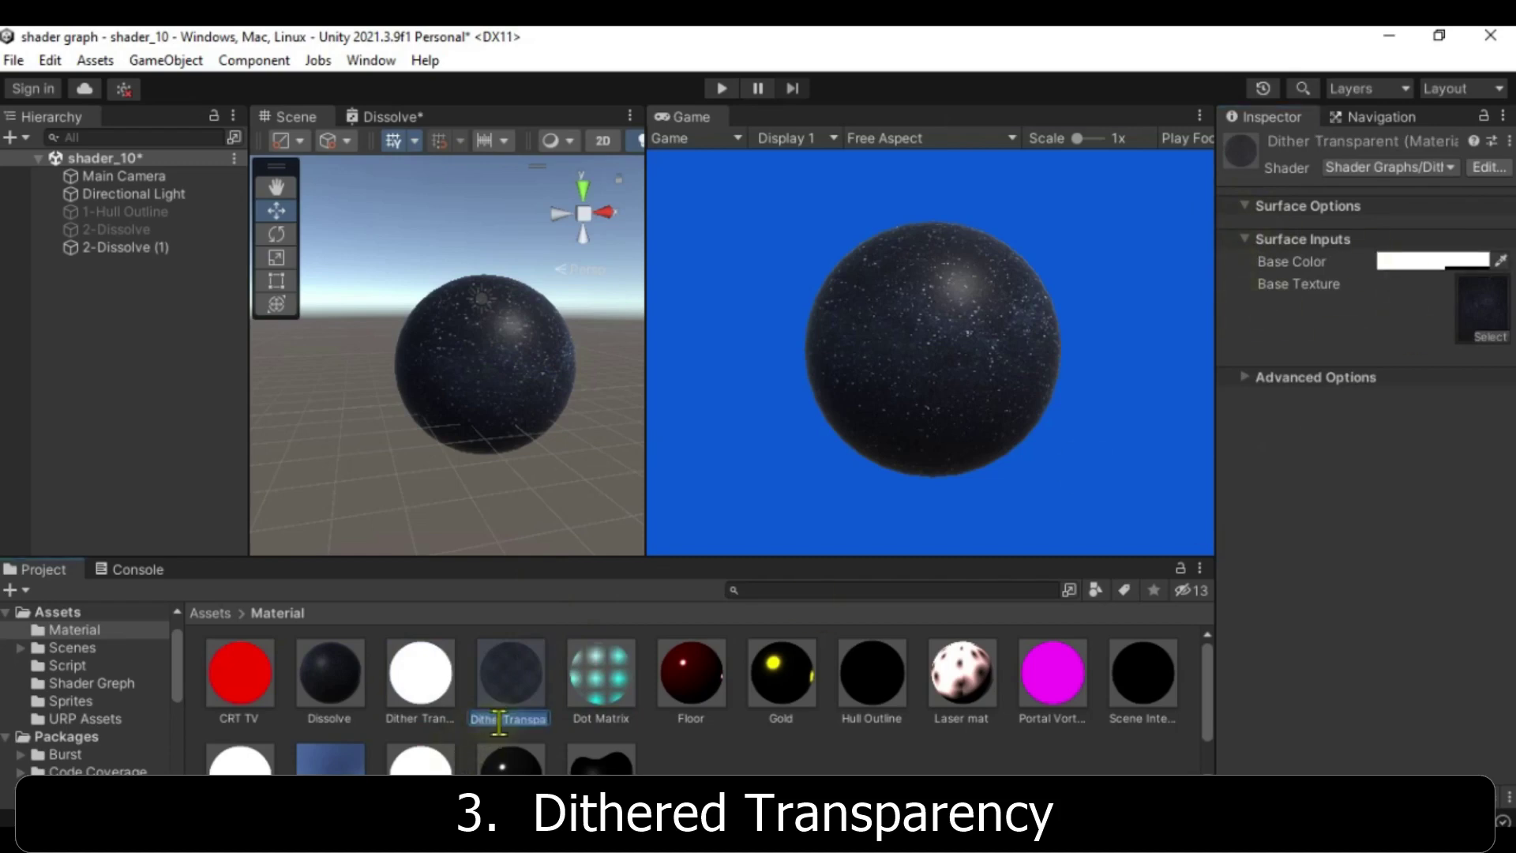
{"action": "left_click", "coordinate": [109, 247]}
{"action": "left_click", "coordinate": [107, 247]}
{"action": "left_click_drag", "start_coordinate": [98, 247], "coordinate": [184, 270]}
{"action": "key", "text": "ctrl+v"}
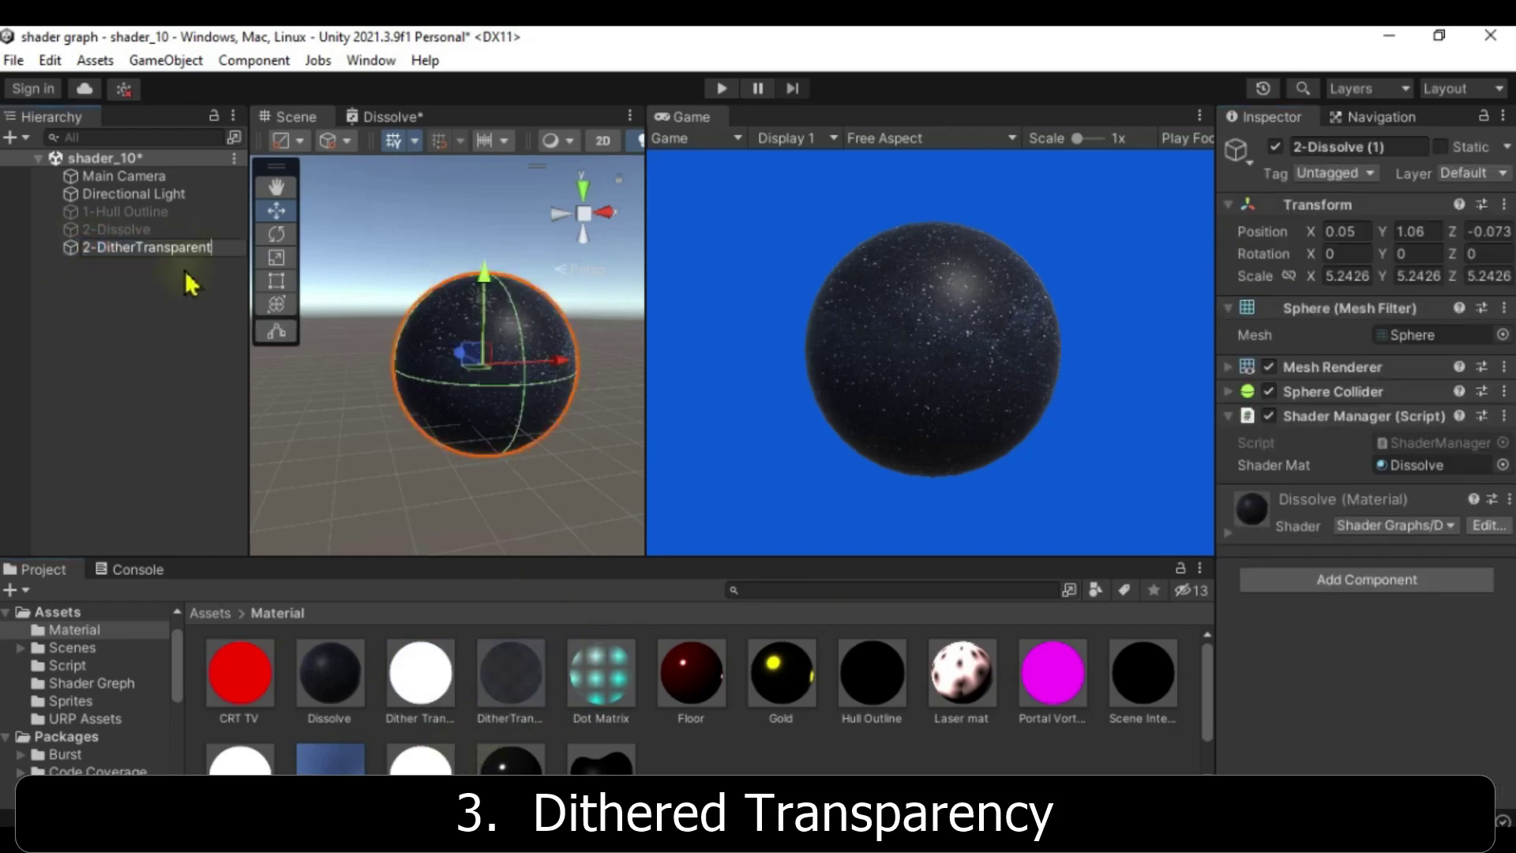
{"action": "key", "text": "Return"}
{"action": "type", "text": "3"}
{"action": "key", "text": "Return"}
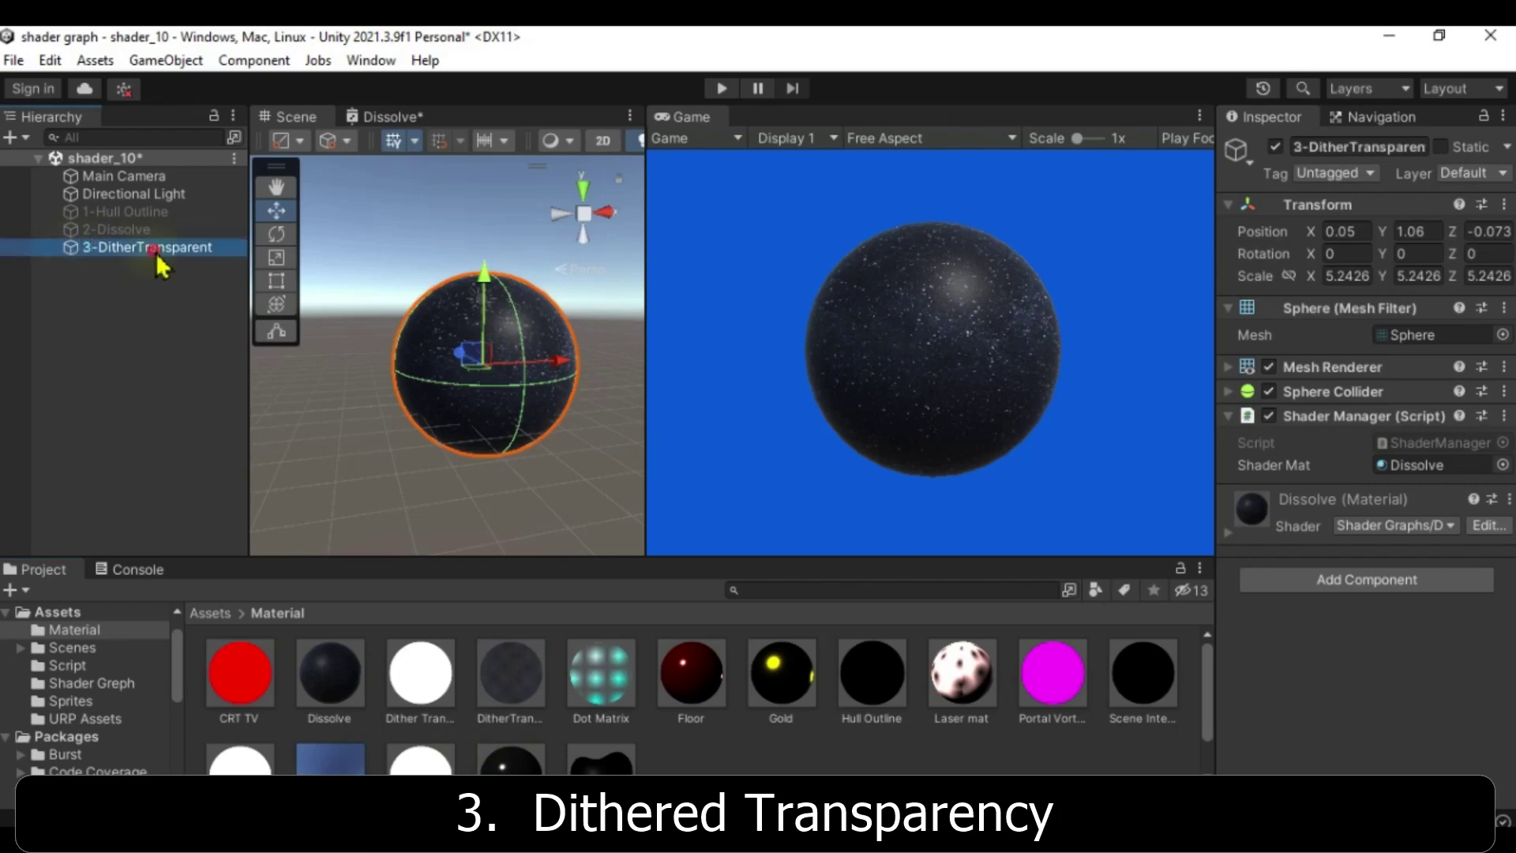
Step: Remove the Shader Manager script from 3-DitherTransparent and assign the DitherTransparent material to its Mesh Renderer
{"action": "left_click", "coordinate": [1504, 416]}
{"action": "left_click", "coordinate": [1363, 472]}
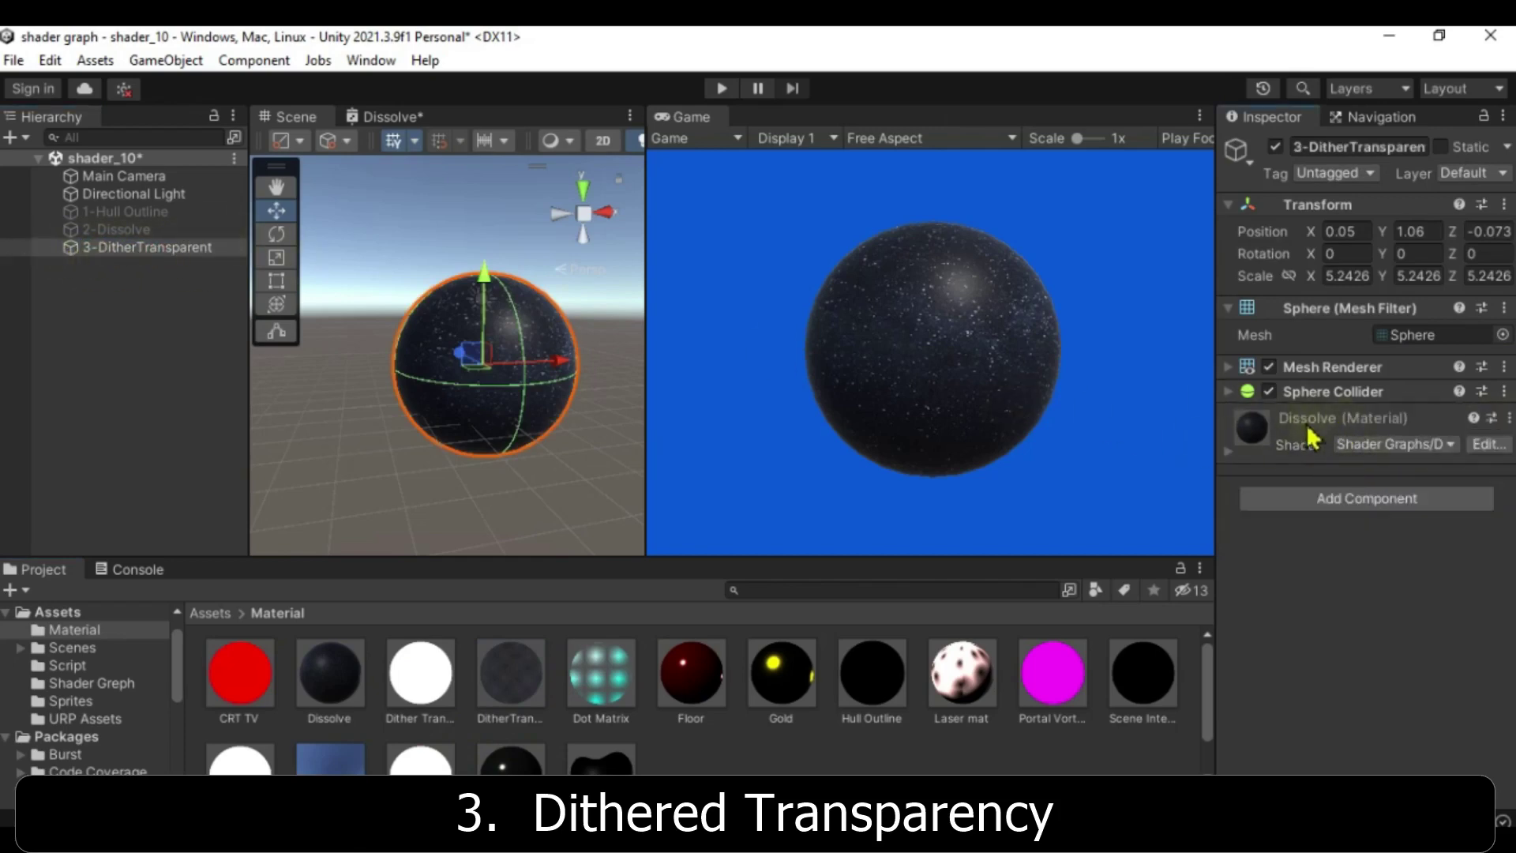
{"action": "left_click", "coordinate": [1238, 373]}
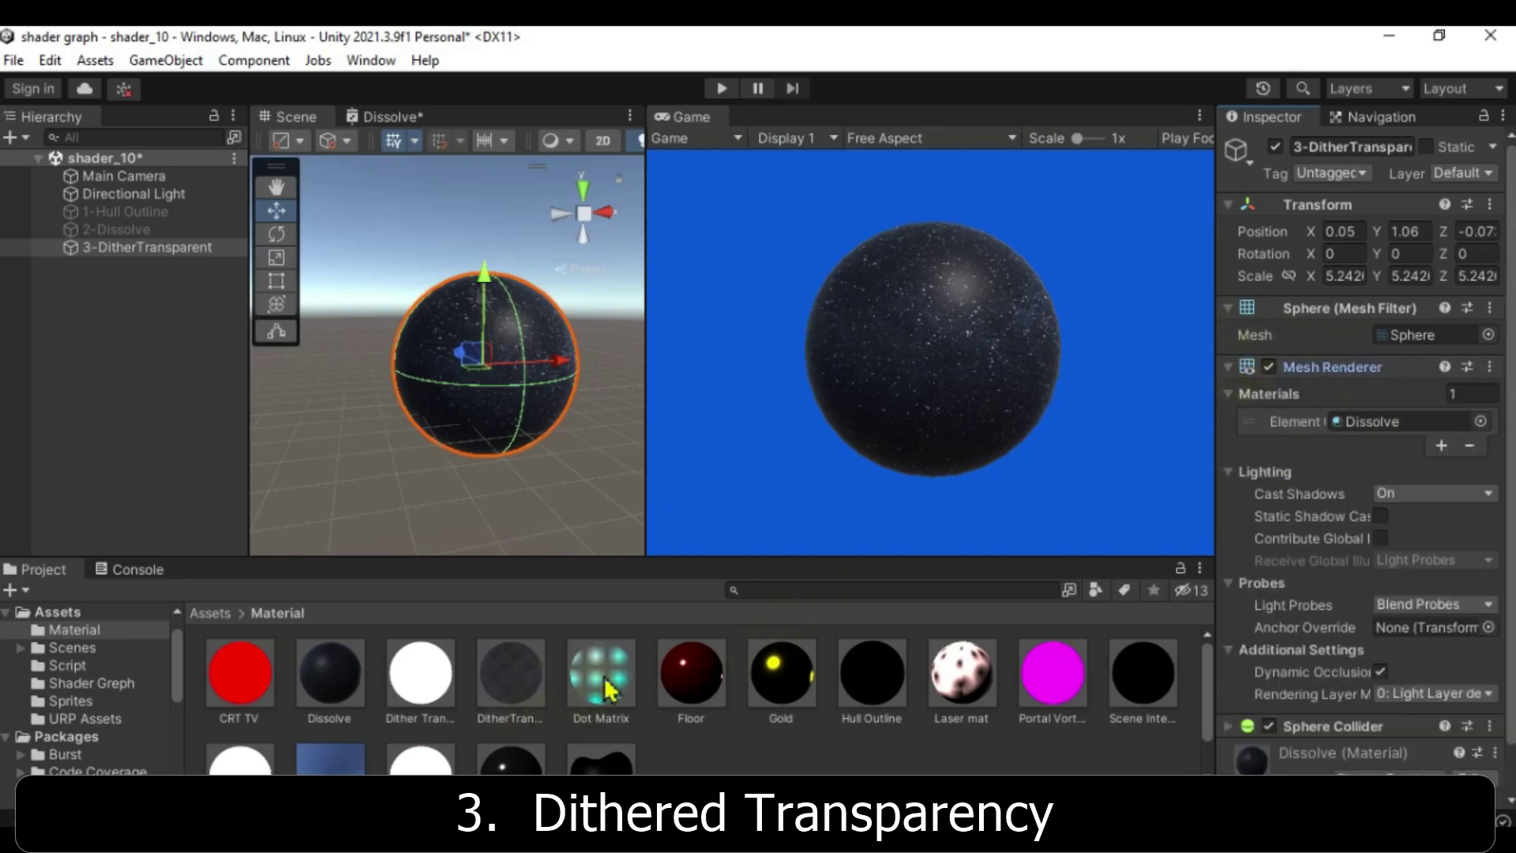
{"action": "left_click_drag", "start_coordinate": [511, 672], "coordinate": [1380, 424]}
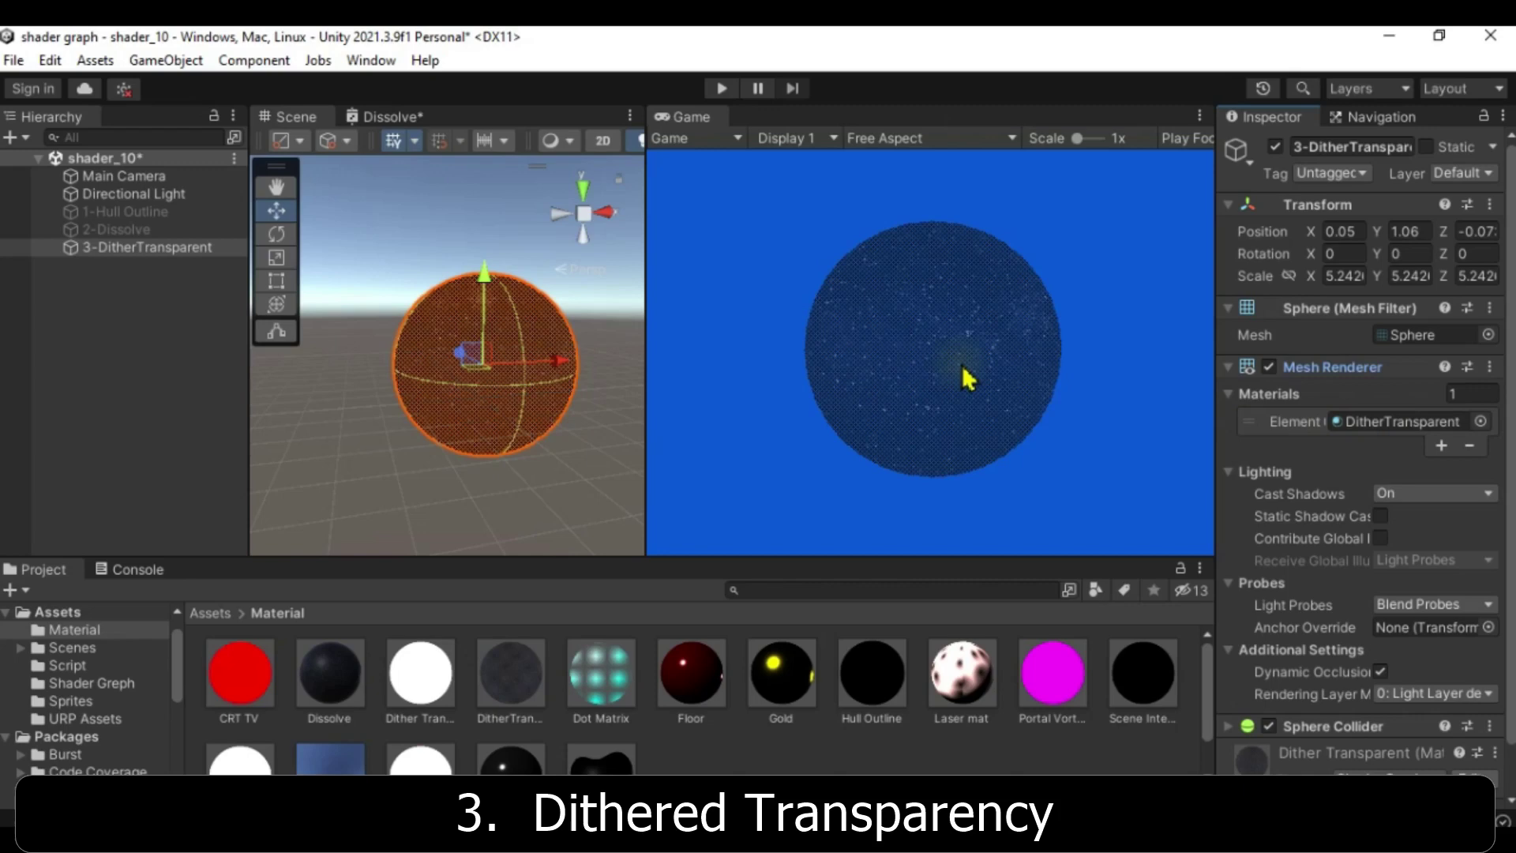
Step: Close the Dissolve shader graph and reselect the 3-DitherTransparent sphere
{"action": "left_click", "coordinate": [983, 567]}
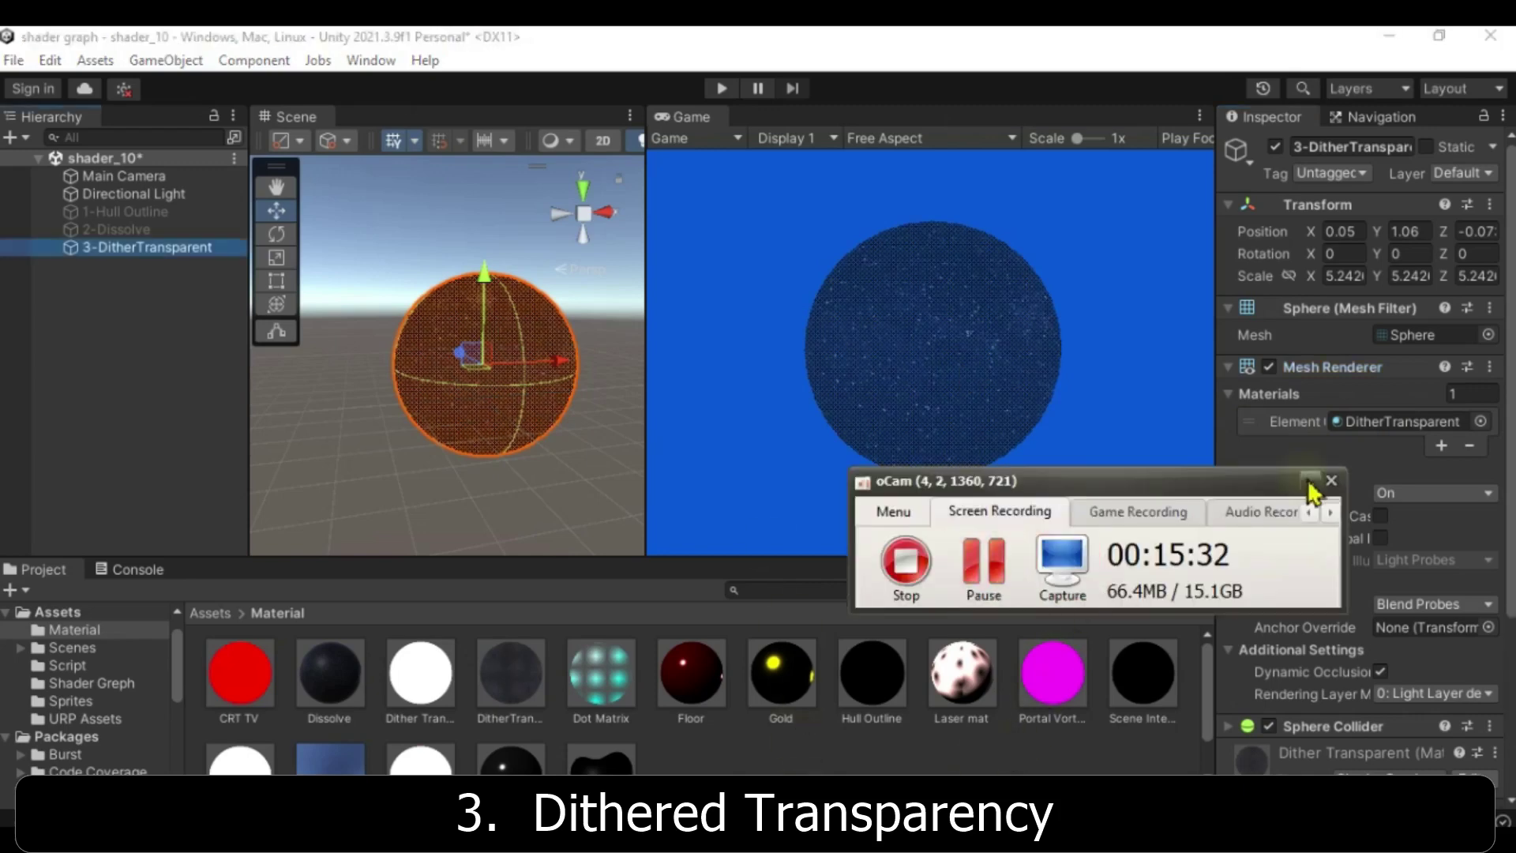
{"action": "left_click", "coordinate": [1307, 479]}
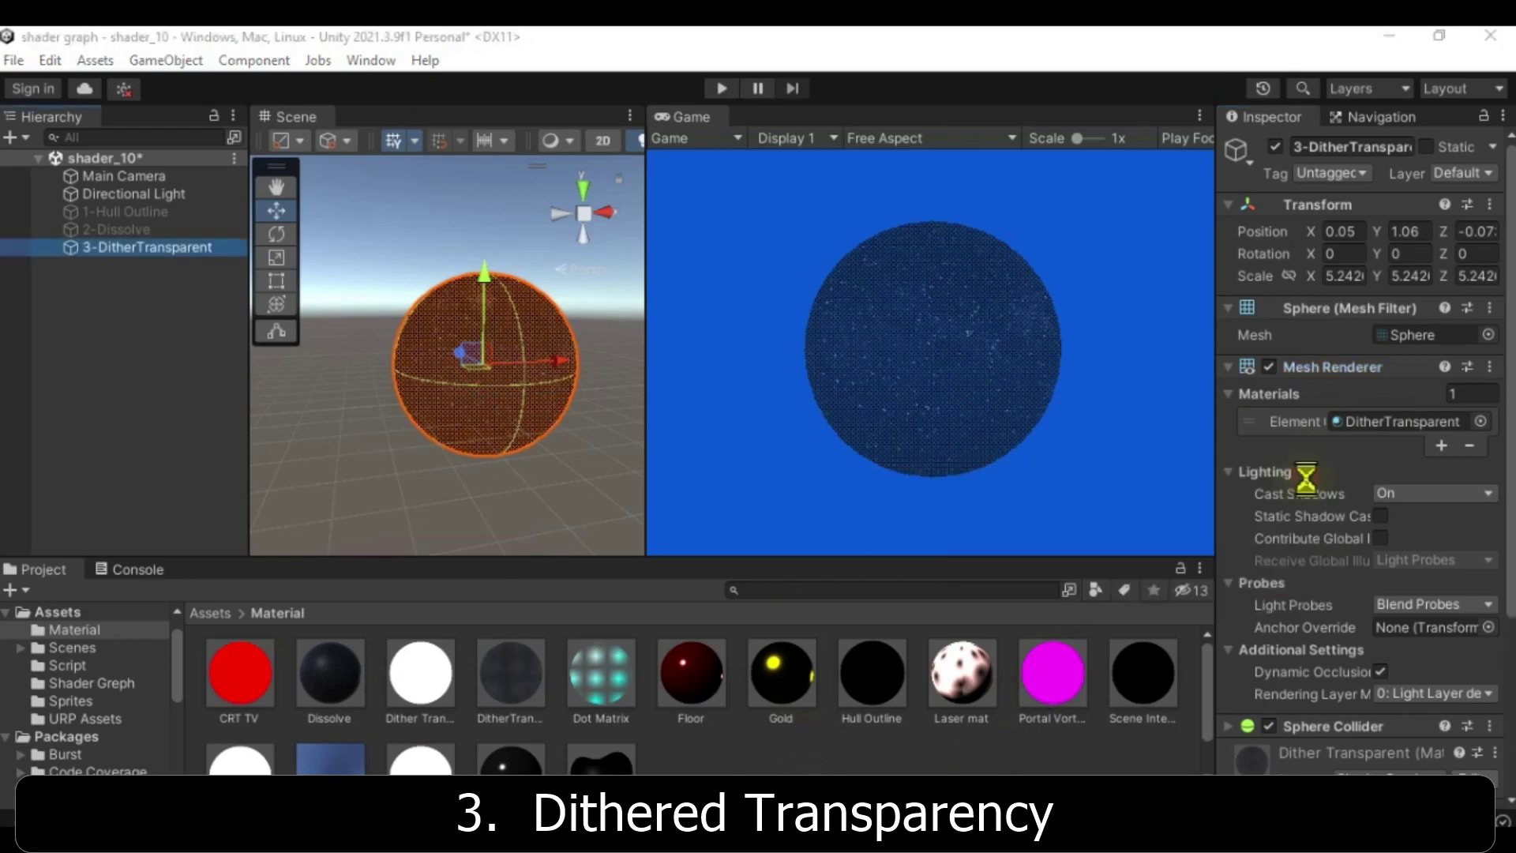
{"action": "left_click", "coordinate": [150, 267]}
{"action": "left_click", "coordinate": [148, 249]}
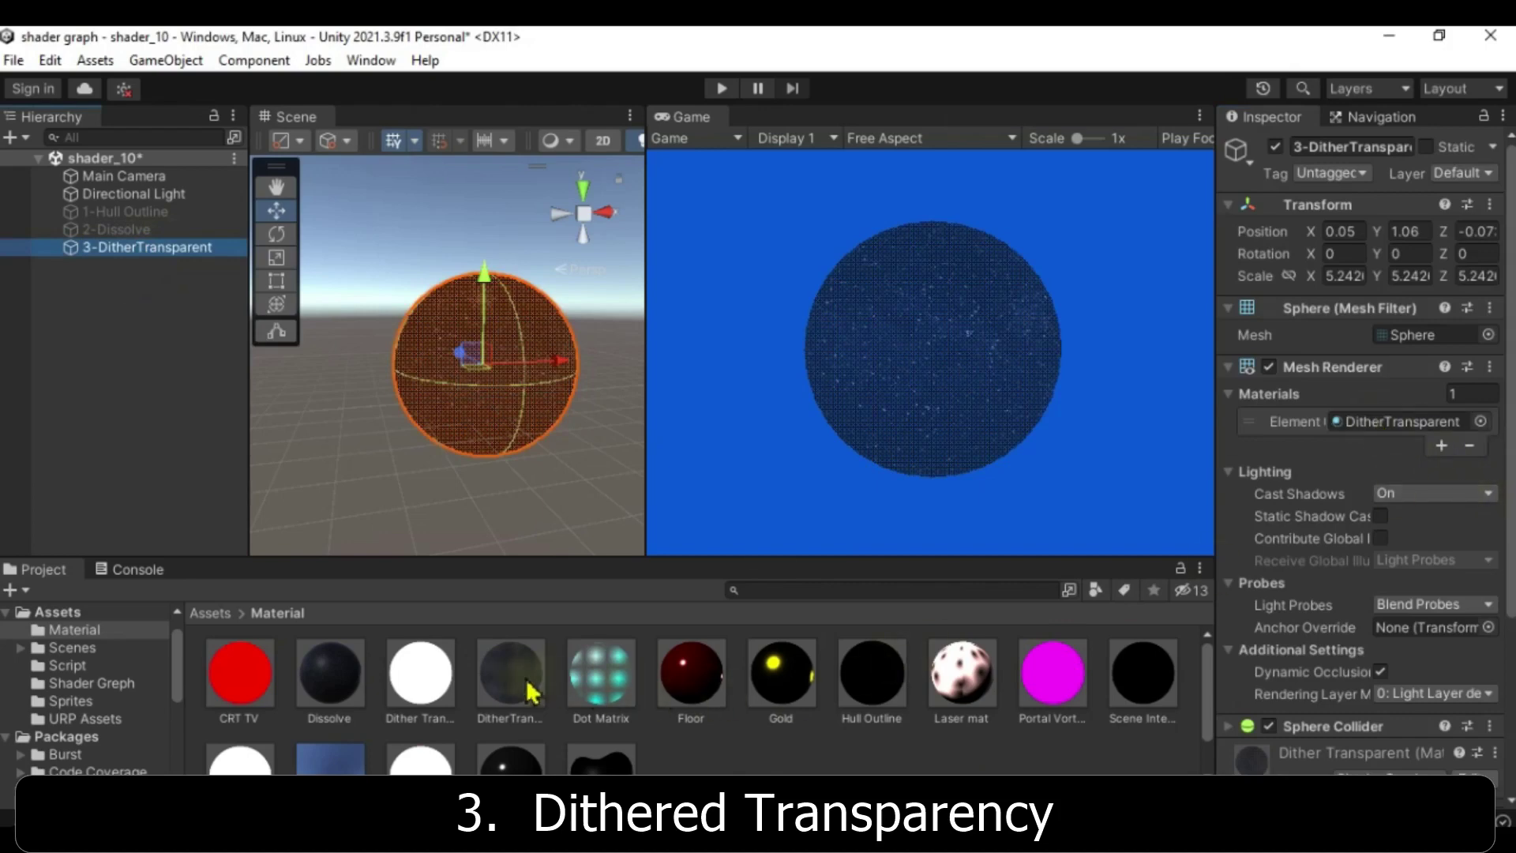
Step: Open the DitherTransparency shader graph from the Shader Graph folder and maximize its window
{"action": "left_click", "coordinate": [210, 613]}
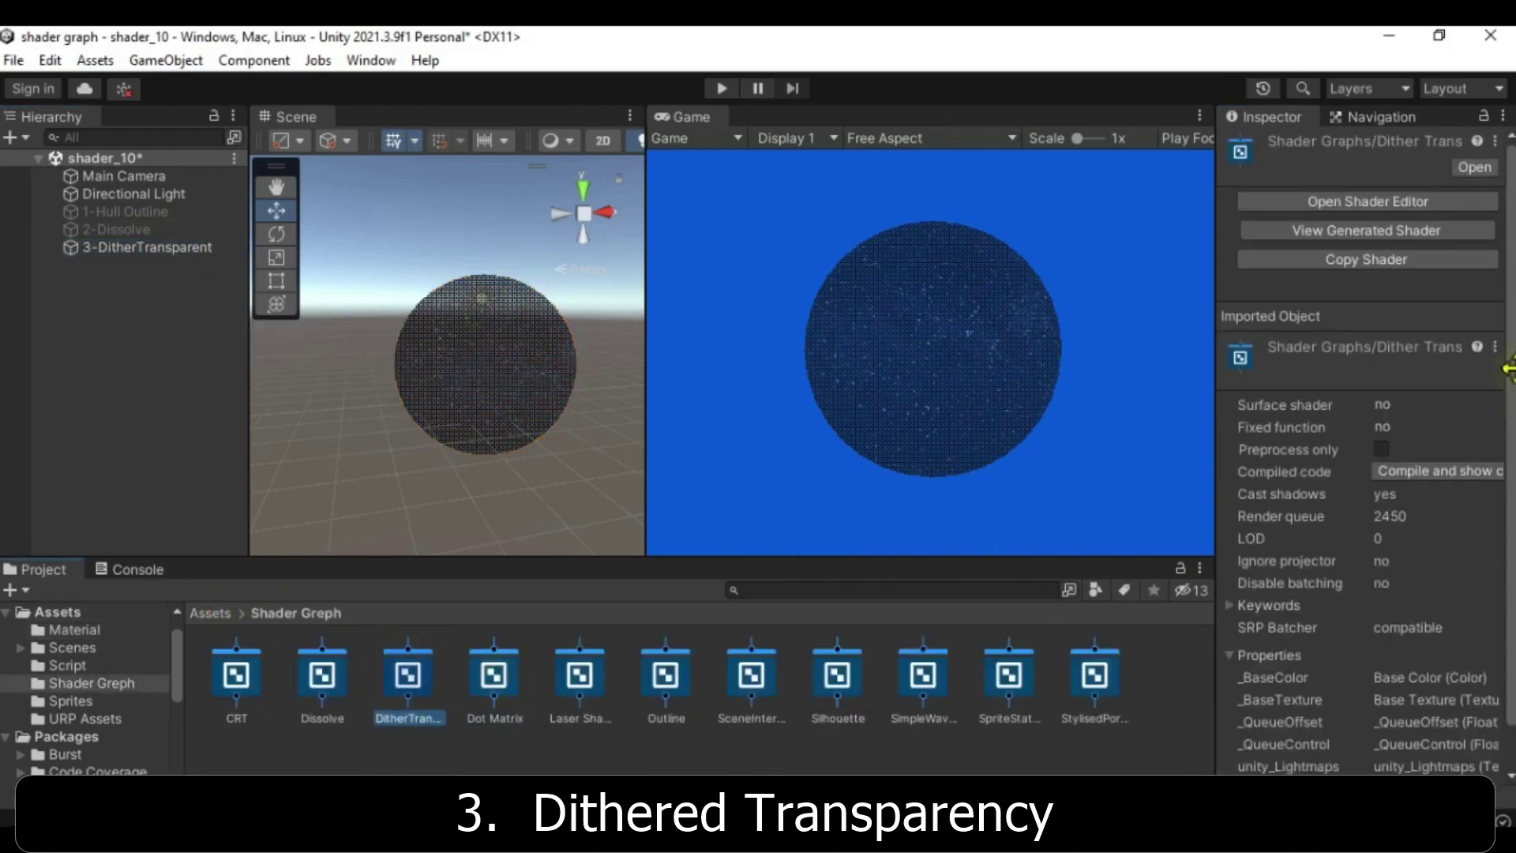
{"action": "double_click", "coordinate": [429, 677]}
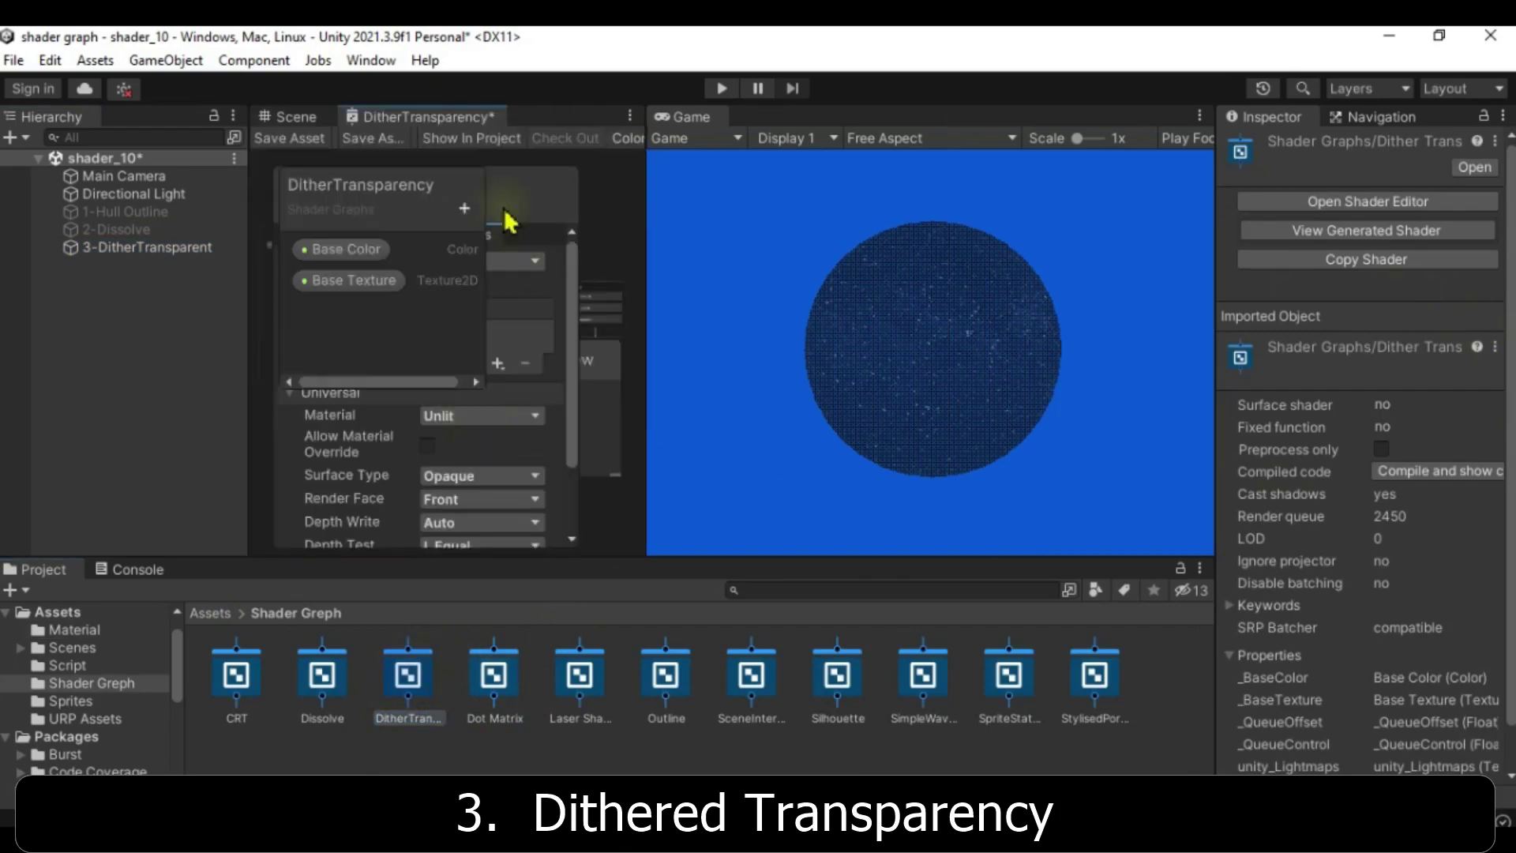
{"action": "right_click", "coordinate": [466, 119]}
{"action": "left_click", "coordinate": [505, 133]}
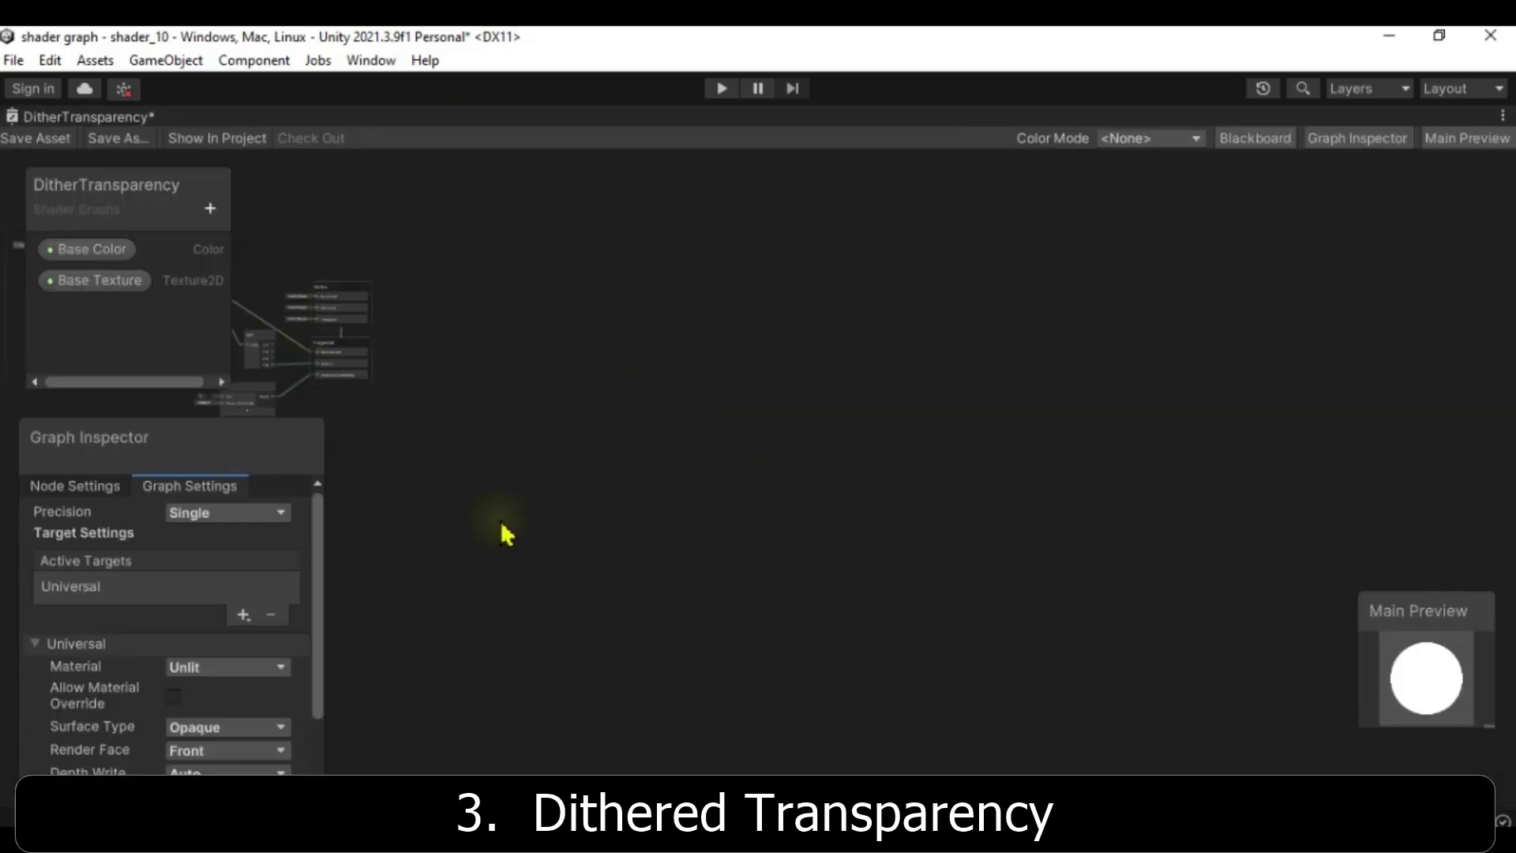
Step: Examine the Base Color and Base Texture property settings and the nodes in the Base Color + Texture group
{"action": "middle_click_drag", "start_coordinate": [501, 523], "coordinate": [936, 606]}
{"action": "scroll", "coordinate": [936, 606], "scroll_direction": "up", "scroll_amount": 6}
{"action": "middle_click_drag", "start_coordinate": [772, 485], "coordinate": [1188, 757]}
{"action": "scroll", "coordinate": [1188, 756], "scroll_direction": "up", "scroll_amount": 1}
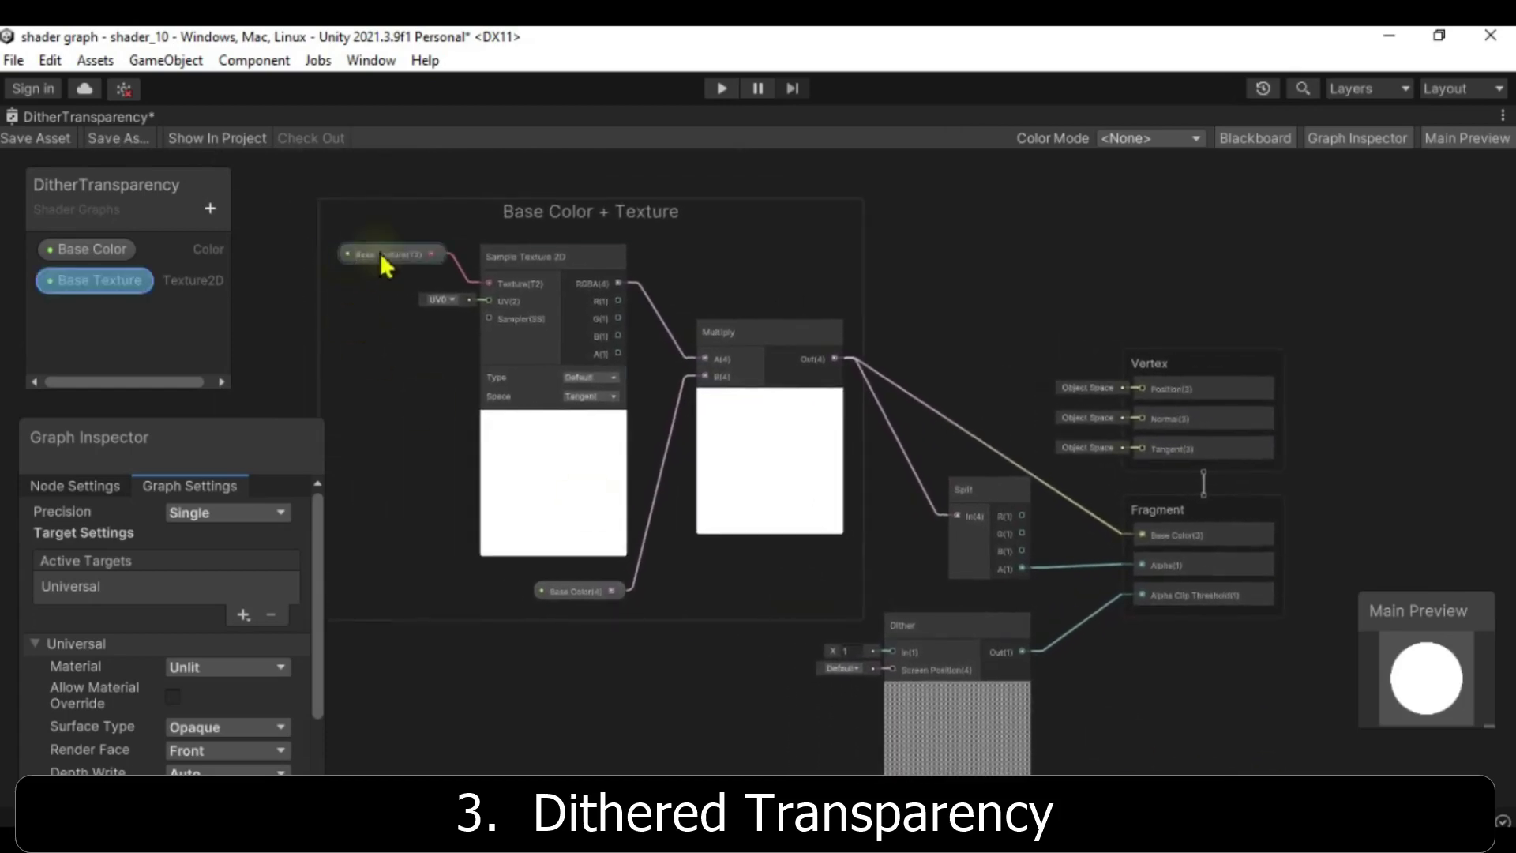
{"action": "left_click", "coordinate": [96, 251]}
{"action": "left_click", "coordinate": [233, 585]}
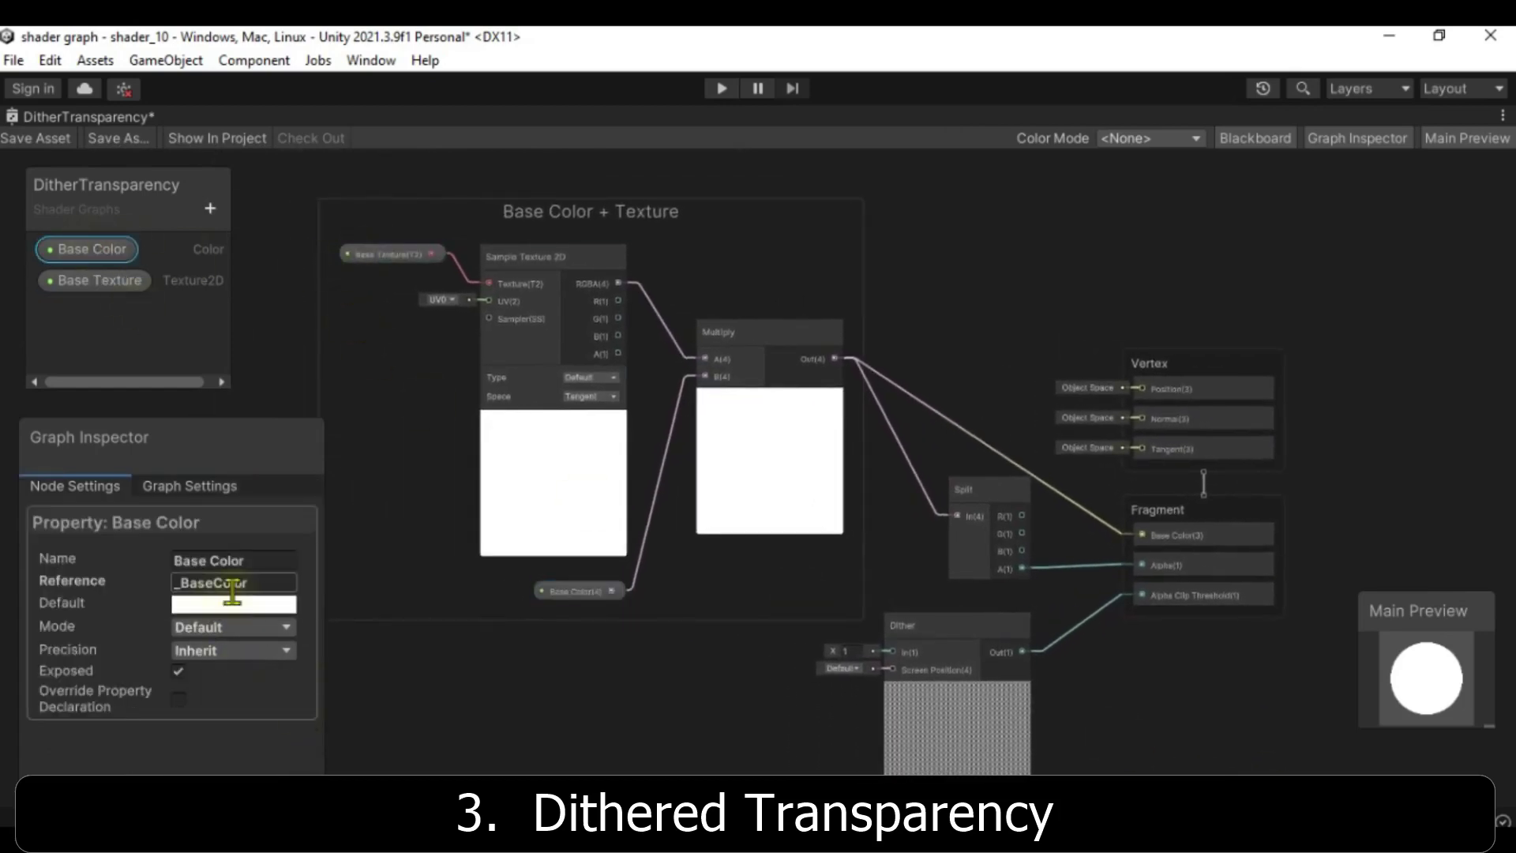
{"action": "left_click", "coordinate": [104, 282]}
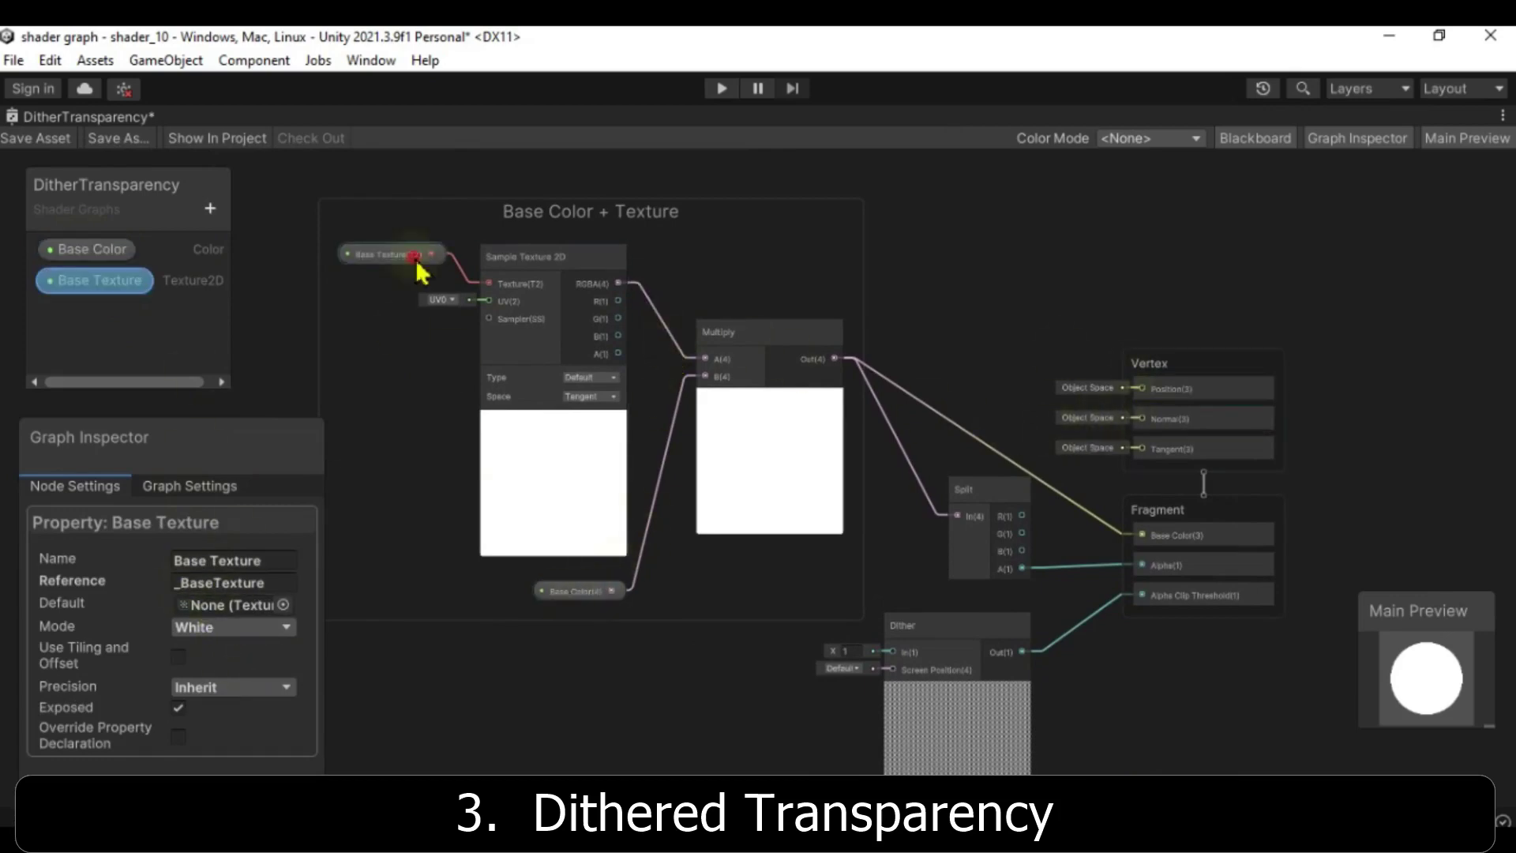
{"action": "scroll", "coordinate": [722, 576], "scroll_direction": "up", "scroll_amount": 3}
{"action": "scroll", "coordinate": [722, 577], "scroll_direction": "down", "scroll_amount": 3}
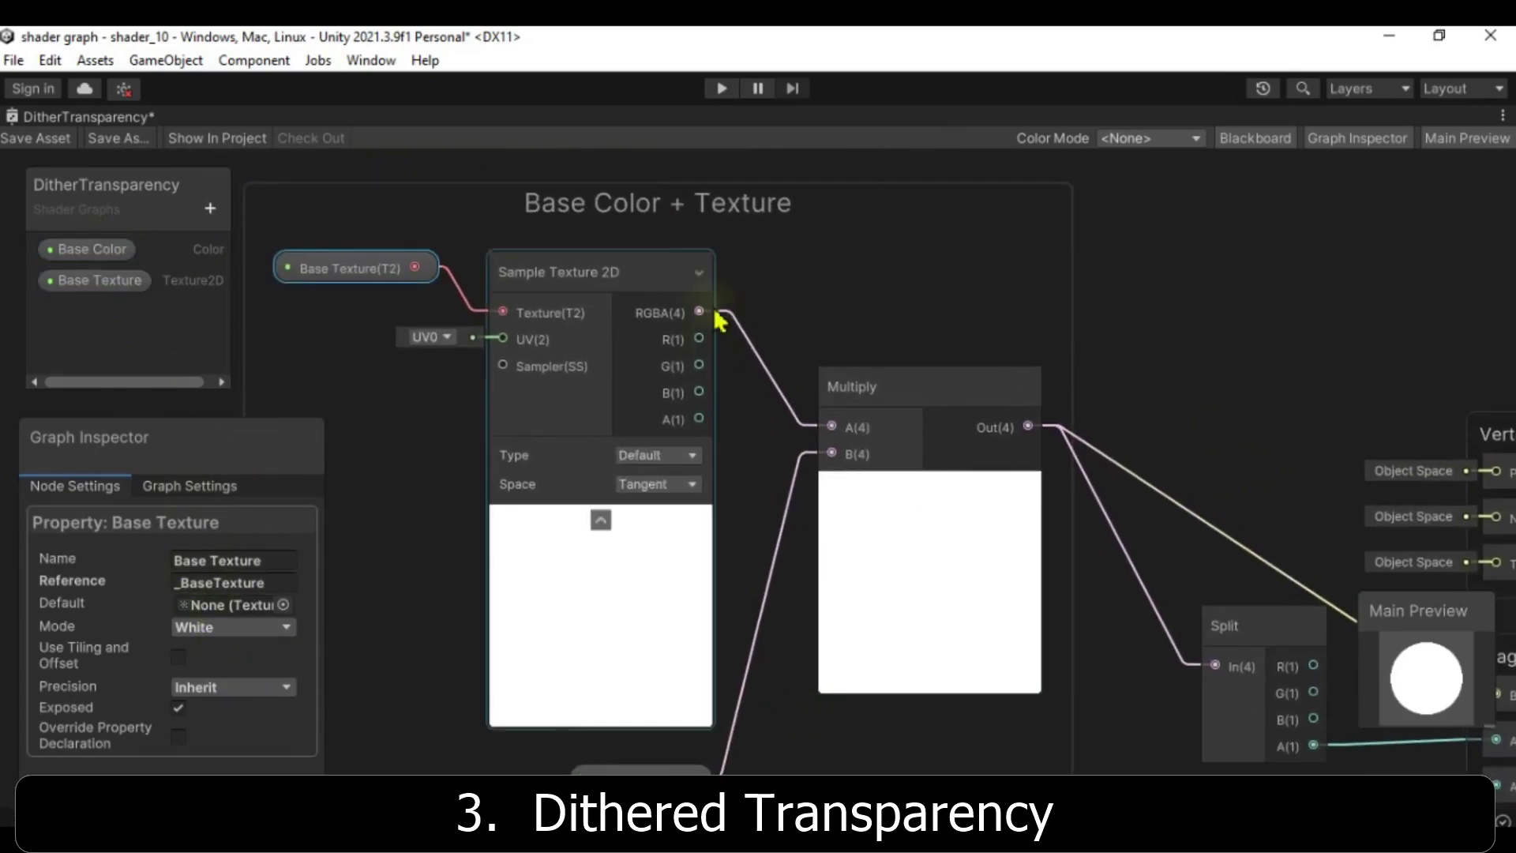
Step: Set the Dither node's In value to 0.88 in the DitherTransparency graph
{"action": "scroll", "coordinate": [1119, 660], "scroll_direction": "up", "scroll_amount": 3}
{"action": "middle_click_drag", "start_coordinate": [1114, 650], "coordinate": [1109, 588]}
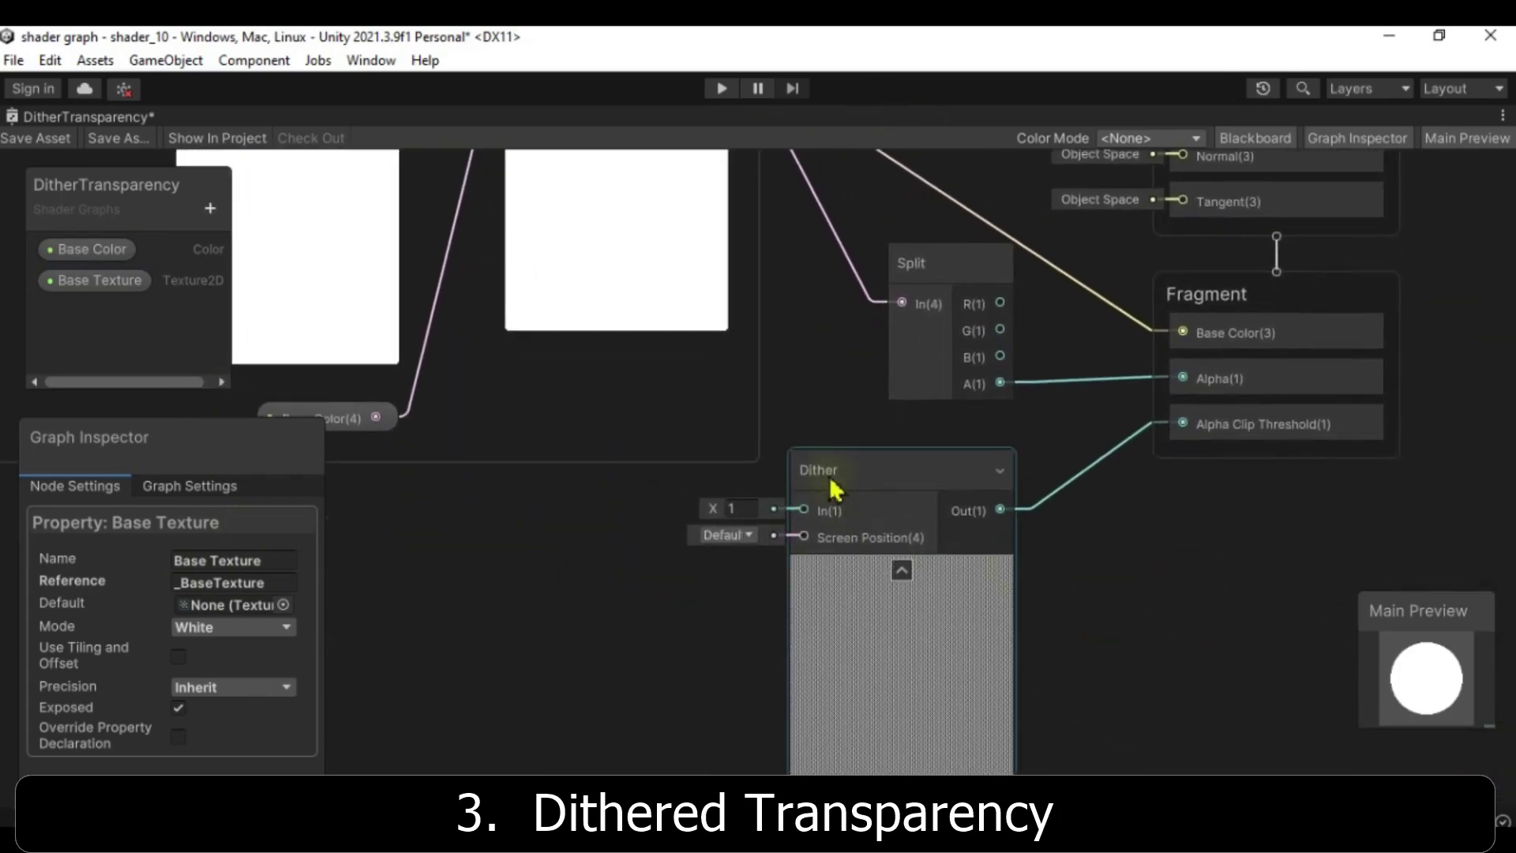
{"action": "middle_click_drag", "start_coordinate": [1191, 548], "coordinate": [1158, 728]}
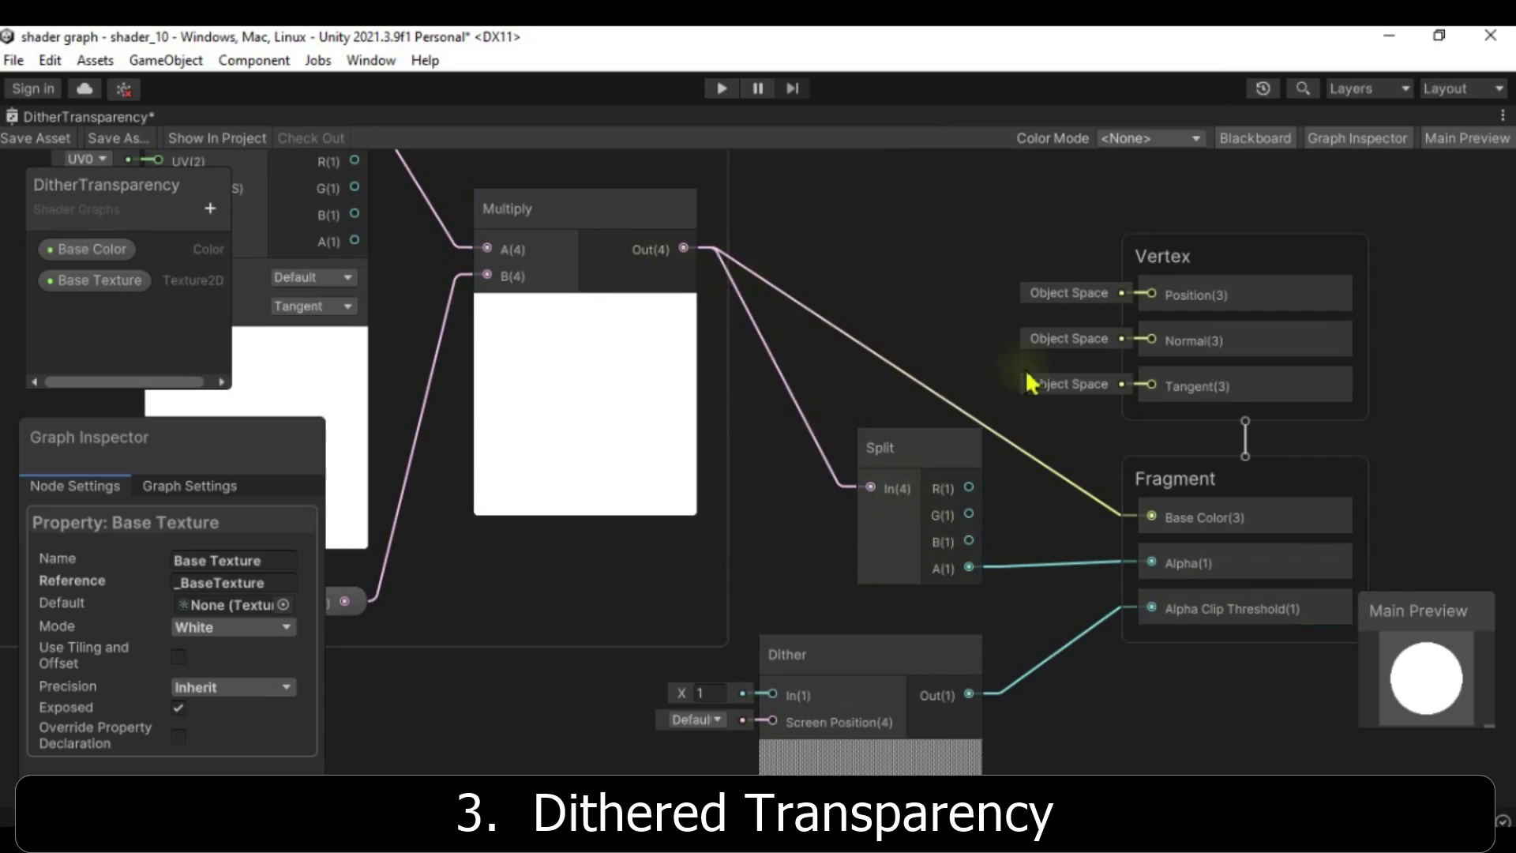
{"action": "middle_click_drag", "start_coordinate": [1110, 775], "coordinate": [1134, 567]}
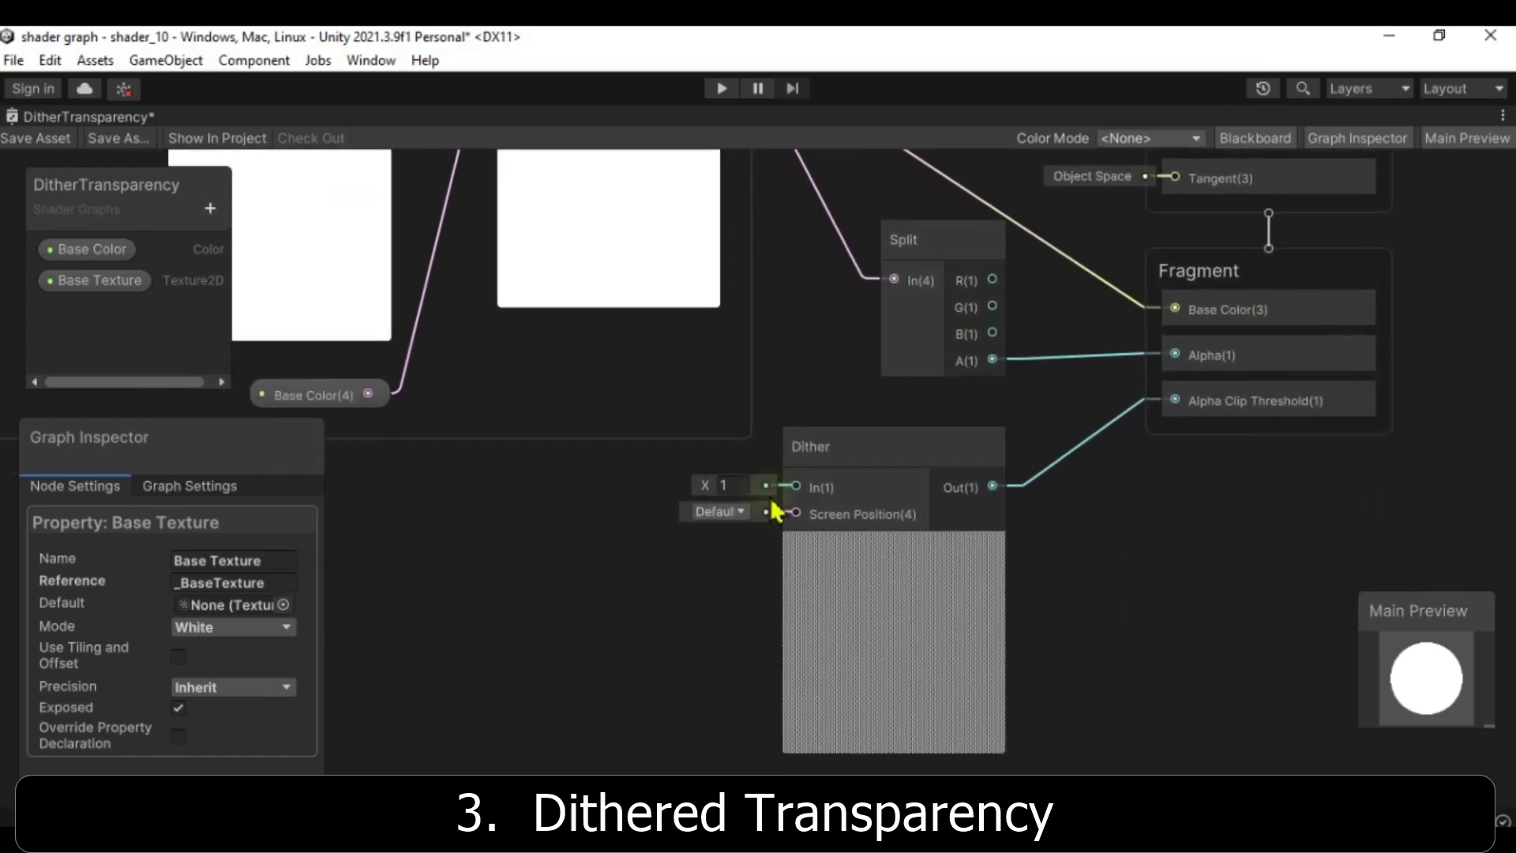
{"action": "left_click", "coordinate": [743, 511]}
{"action": "left_click", "coordinate": [742, 513]}
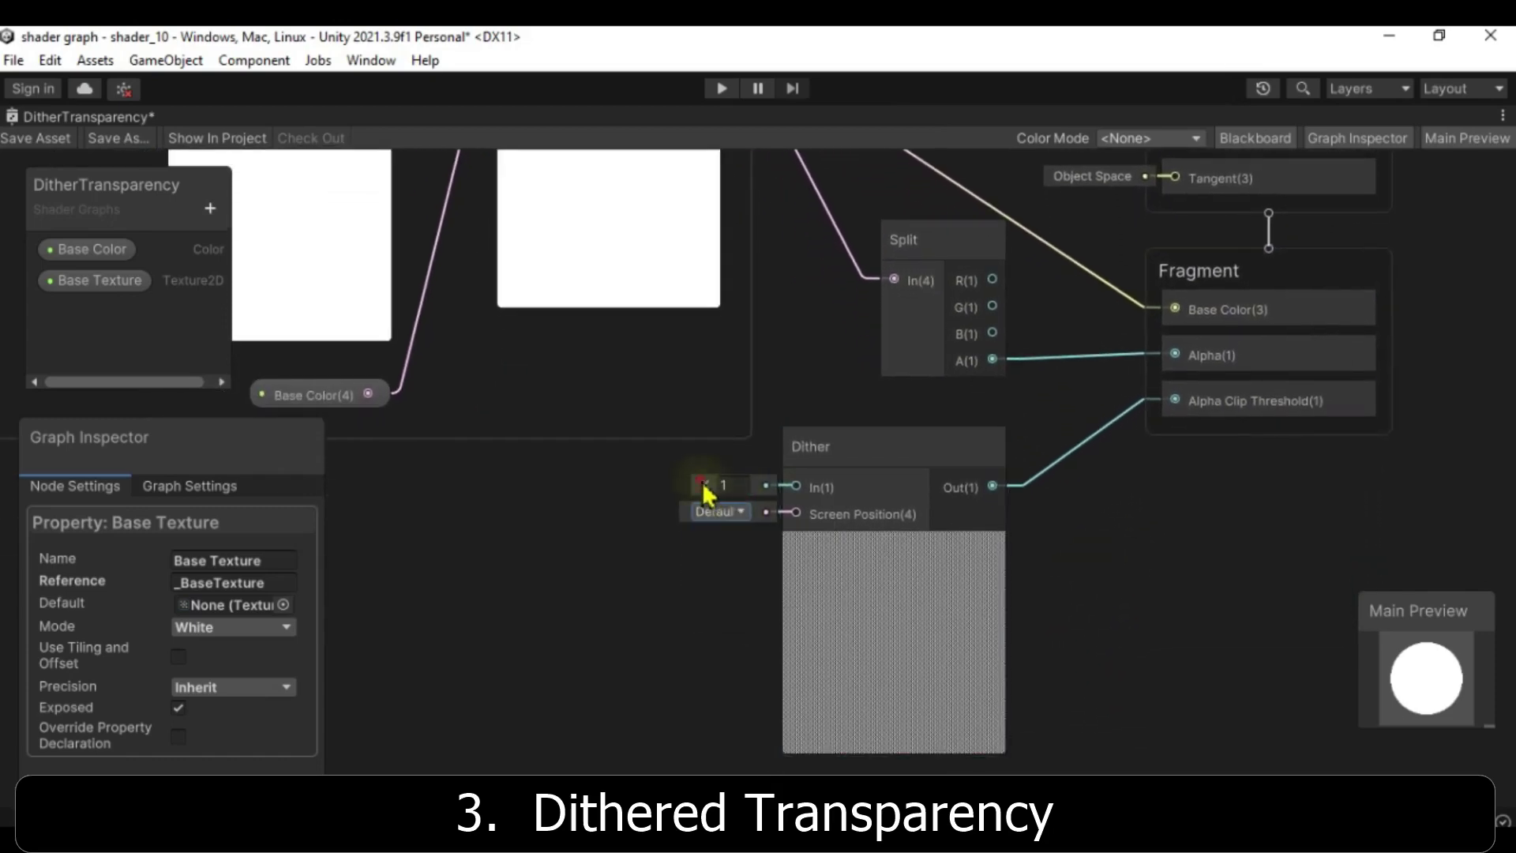
{"action": "mouse_move", "coordinate": [703, 484]}
{"action": "left_mouse_down"}
{"action": "mouse_move", "coordinate": [724, 486]}
{"action": "mouse_move", "coordinate": [676, 502]}
{"action": "mouse_move", "coordinate": [745, 484]}
{"action": "mouse_move", "coordinate": [701, 497]}
{"action": "left_mouse_up"}
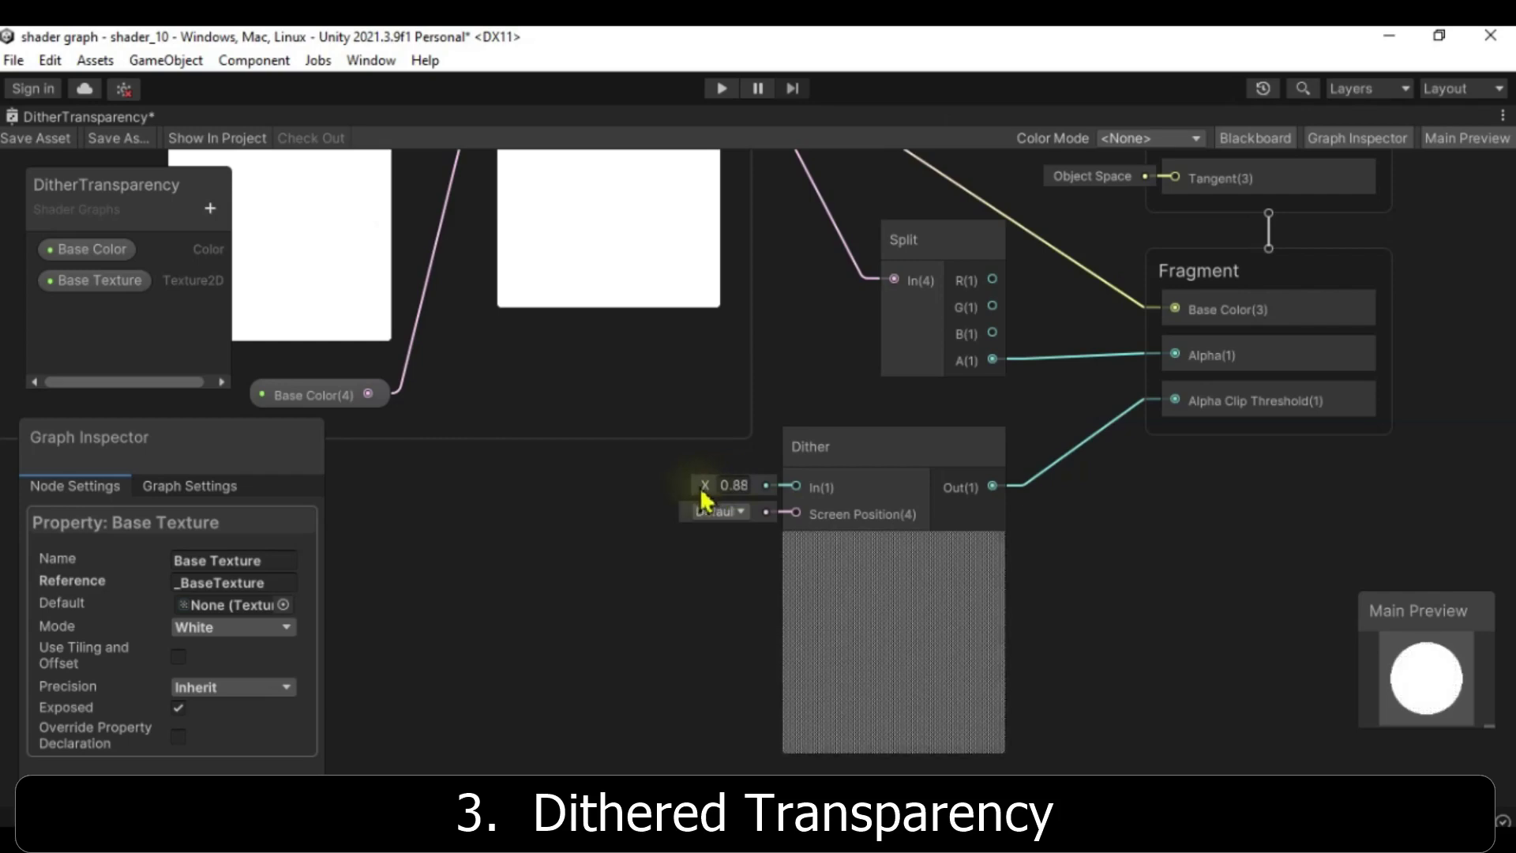
{"action": "left_click", "coordinate": [663, 632]}
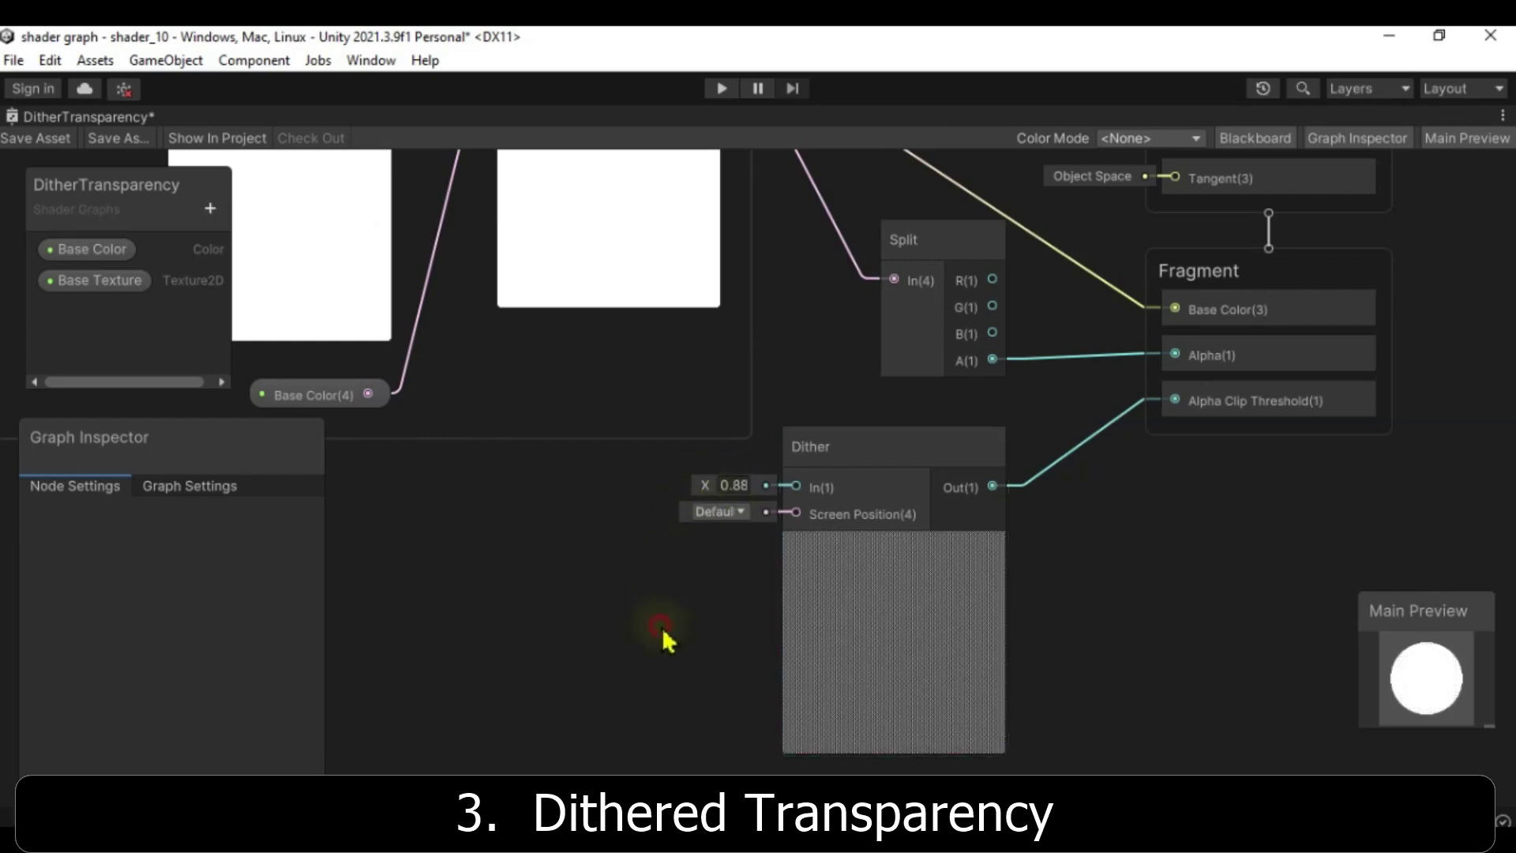
Step: Restore the maximized shader graph window to its docked size and select 3-DitherTransparent in the Scene view
{"action": "left_click", "coordinate": [1502, 116]}
{"action": "left_click", "coordinate": [1326, 136]}
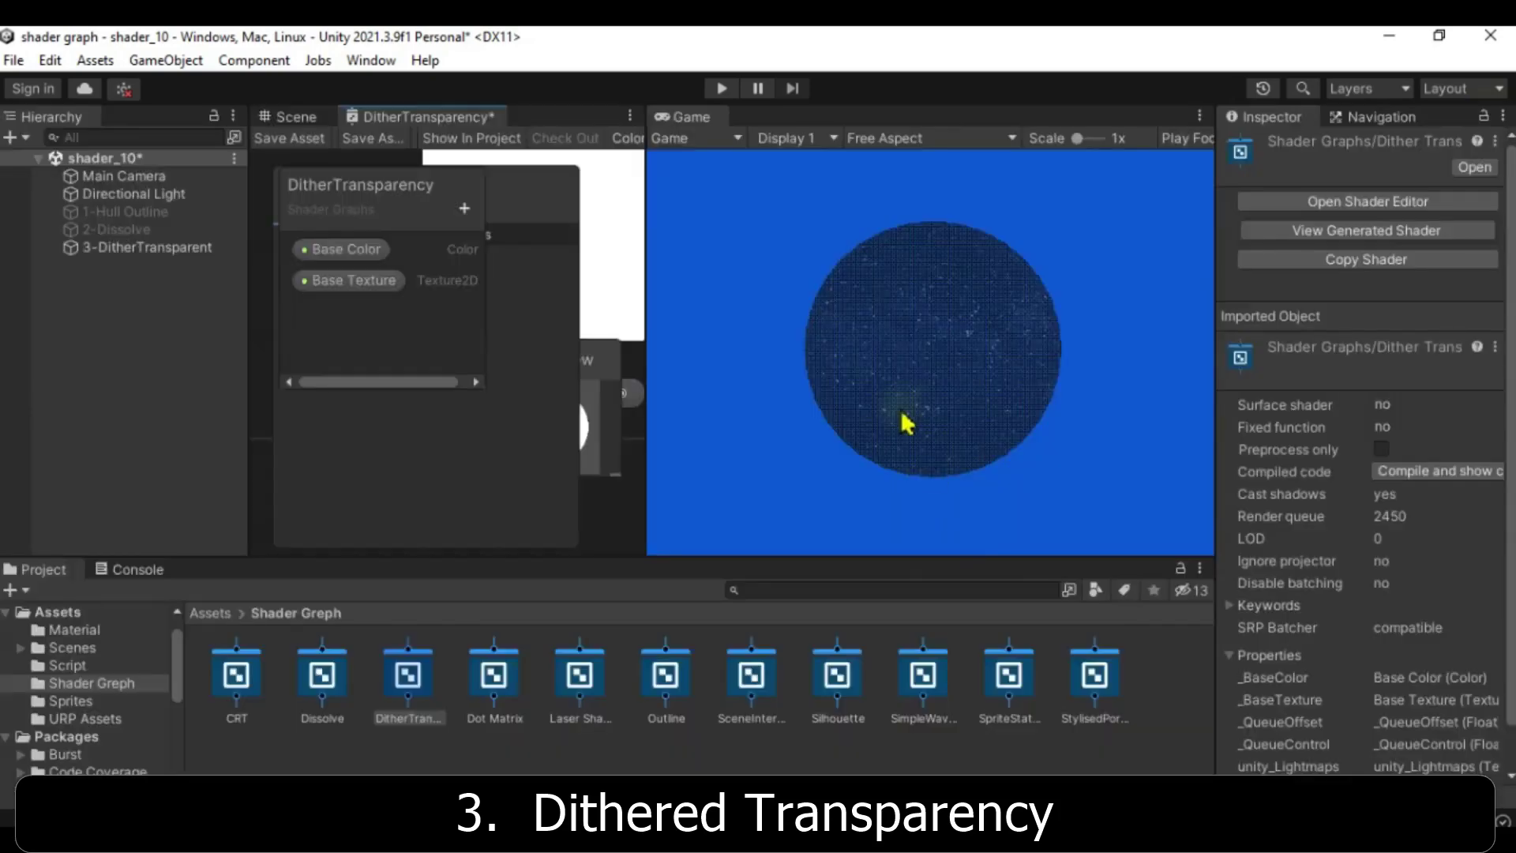
{"action": "left_click", "coordinate": [147, 248]}
{"action": "left_click", "coordinate": [294, 117]}
Step: Set the alpha of the DitherTransparent material's Base Color to 1
{"action": "scroll", "coordinate": [1378, 615], "scroll_direction": "down", "scroll_amount": 3}
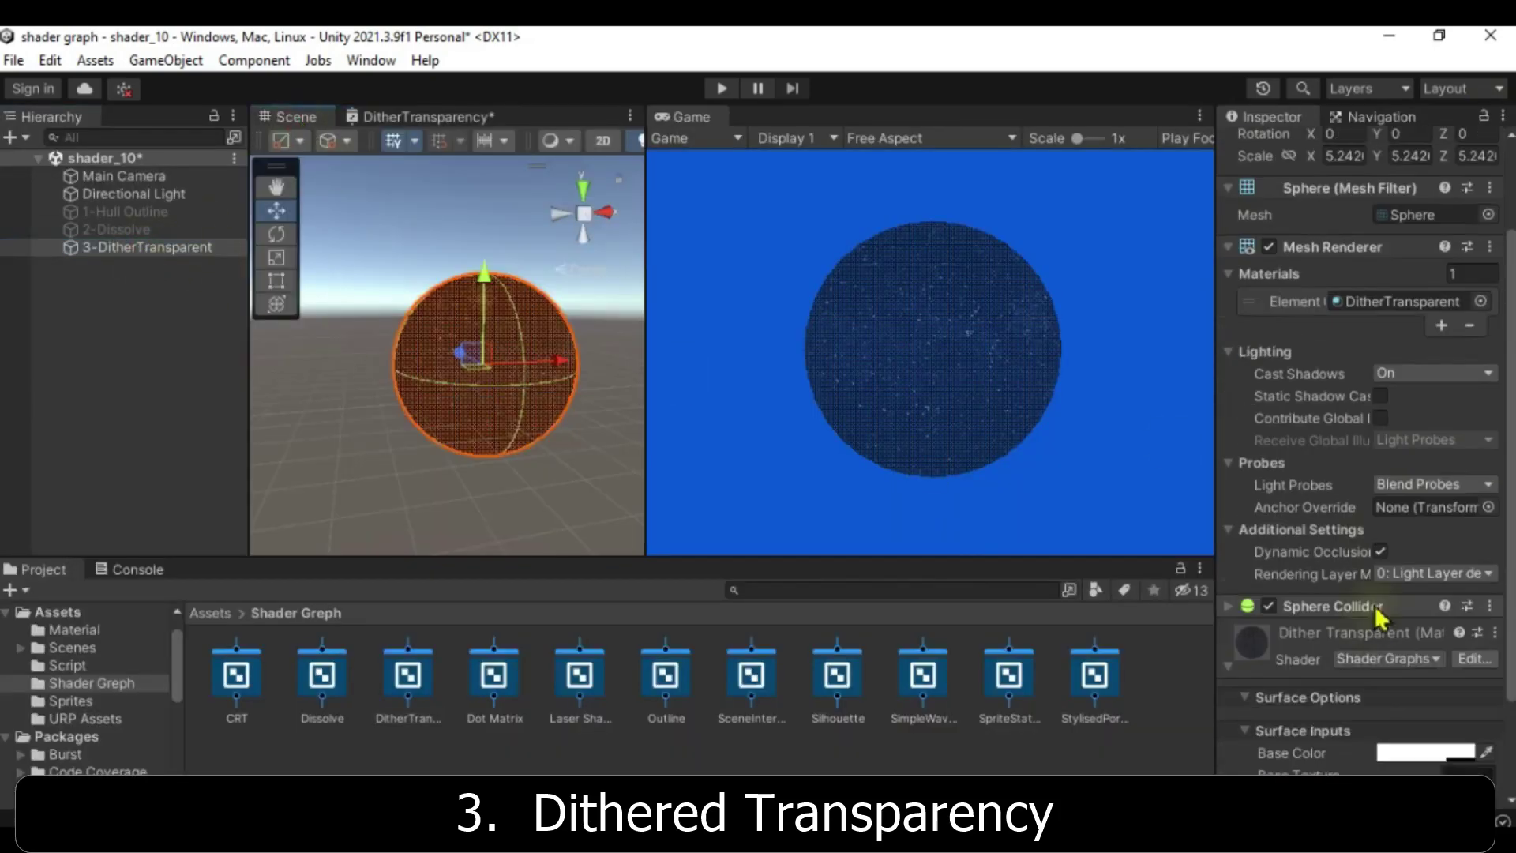
{"action": "scroll", "coordinate": [1377, 616], "scroll_direction": "down", "scroll_amount": 2}
{"action": "left_click", "coordinate": [1421, 627]}
{"action": "left_click_drag", "start_coordinate": [1395, 734], "coordinate": [1473, 738]}
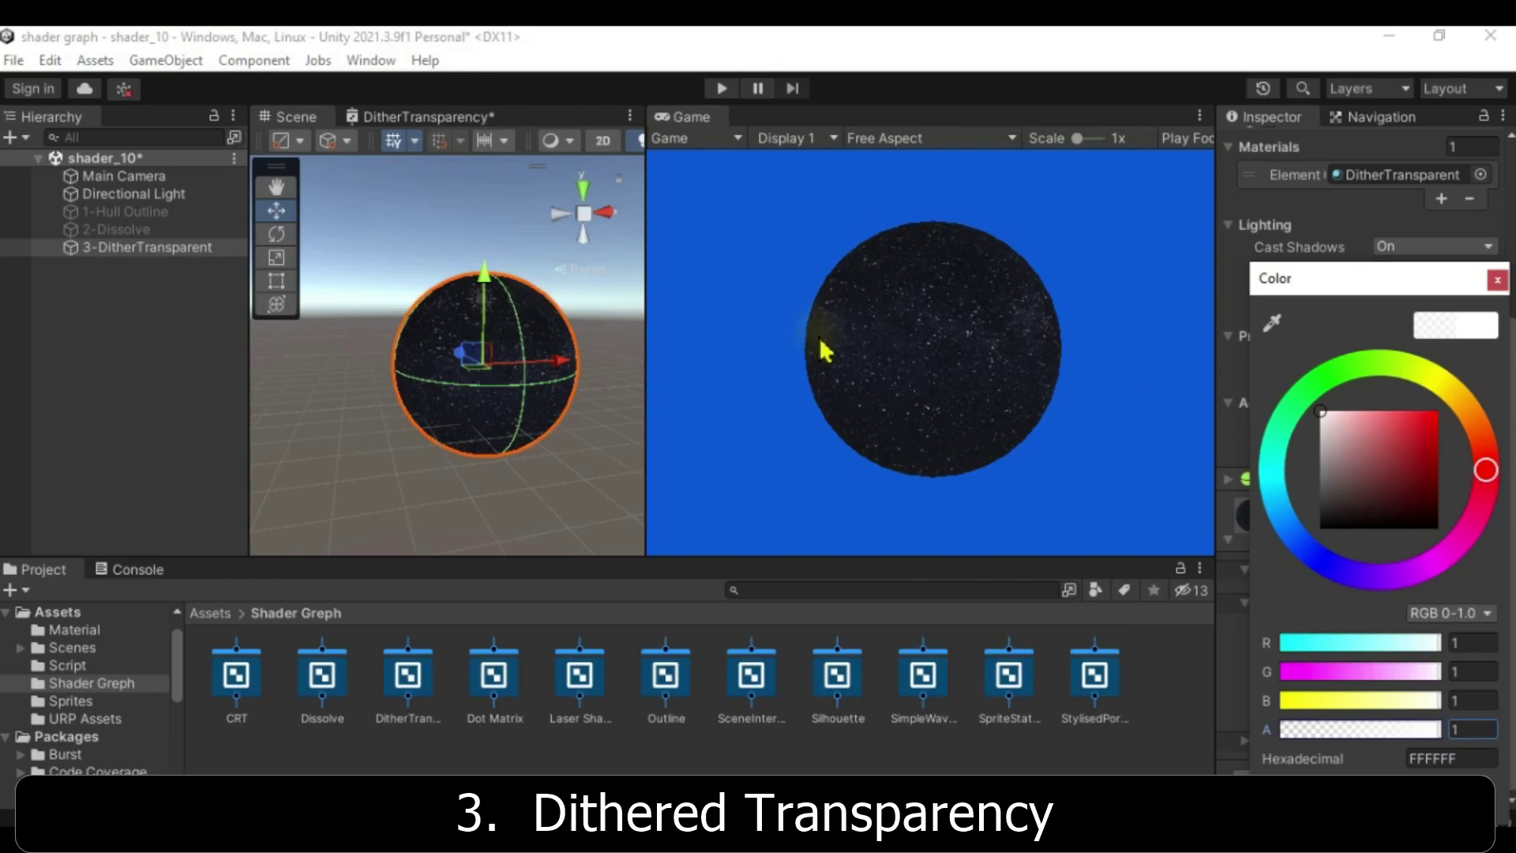
{"action": "left_click_drag", "start_coordinate": [423, 457], "coordinate": [372, 443], "text": "alt"}
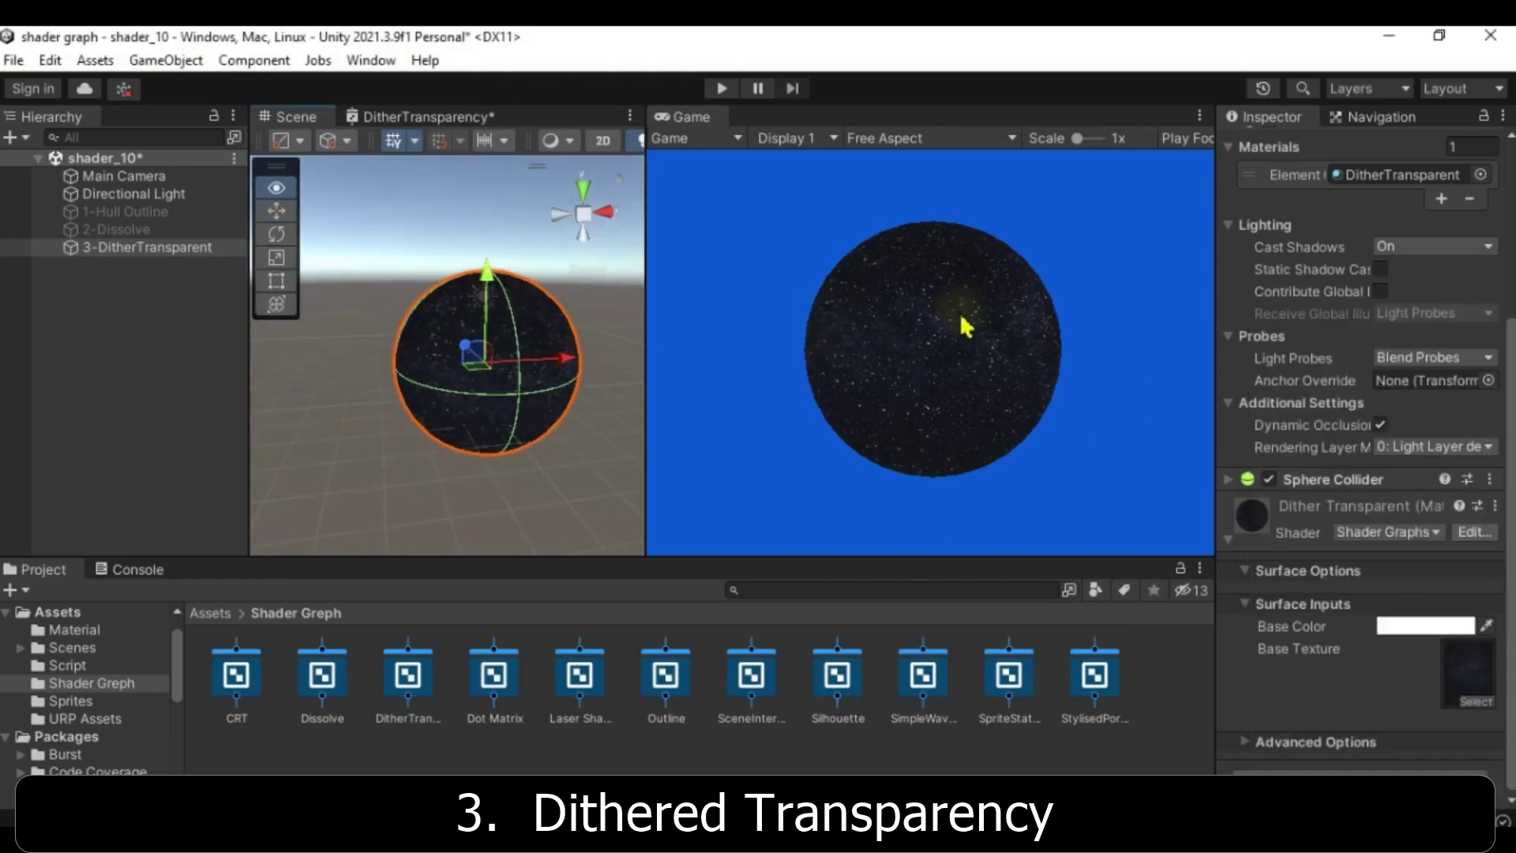
Step: Add a 3D cube to the scene and move it behind the sphere, to about Z 3.95
{"action": "left_click", "coordinate": [25, 138]}
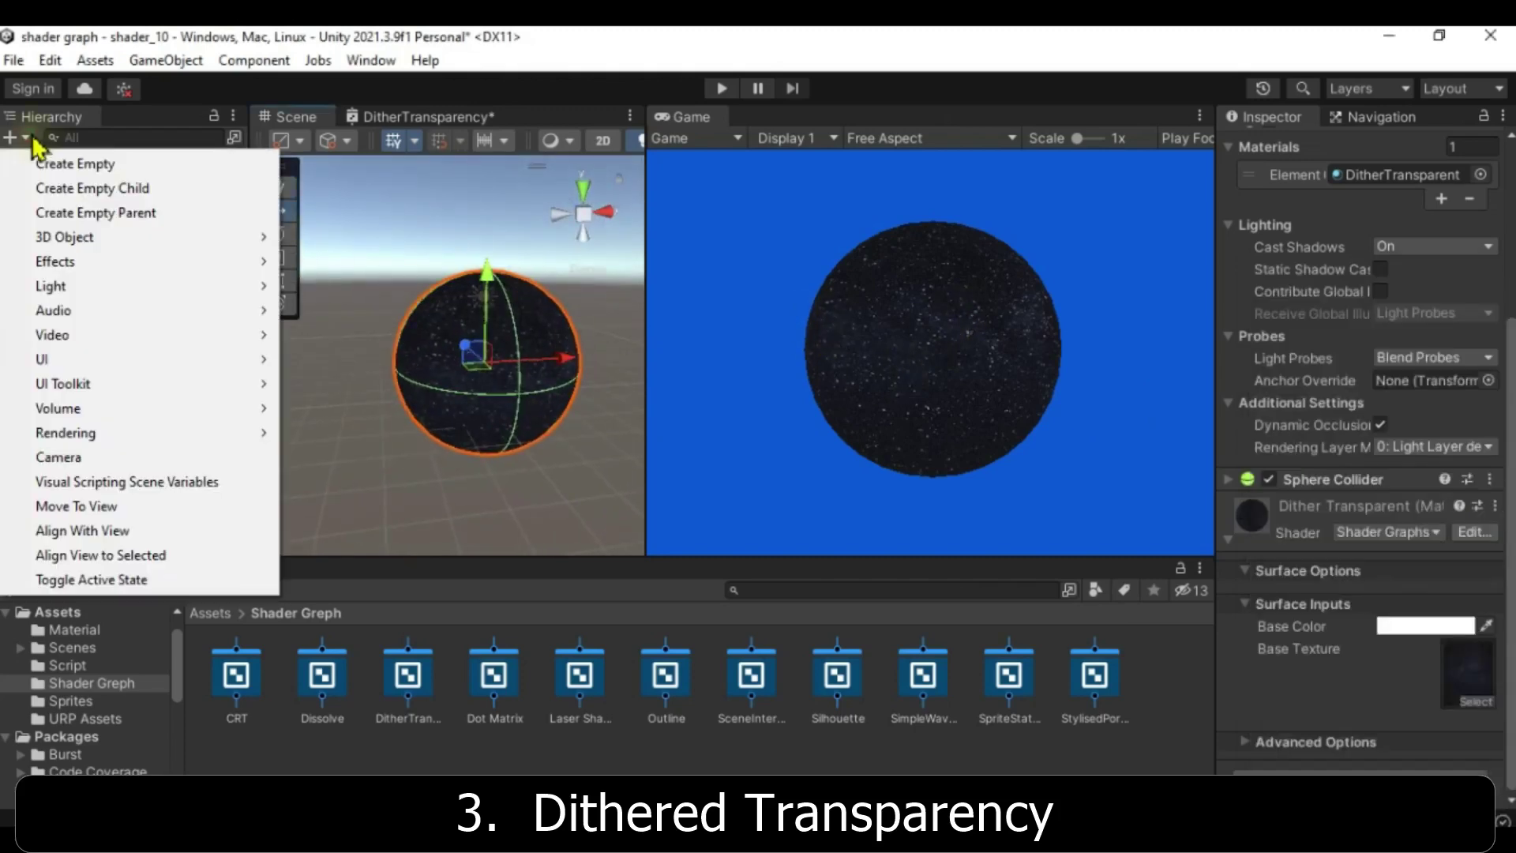
{"action": "mouse_move", "coordinate": [202, 236]}
{"action": "left_click", "coordinate": [326, 237]}
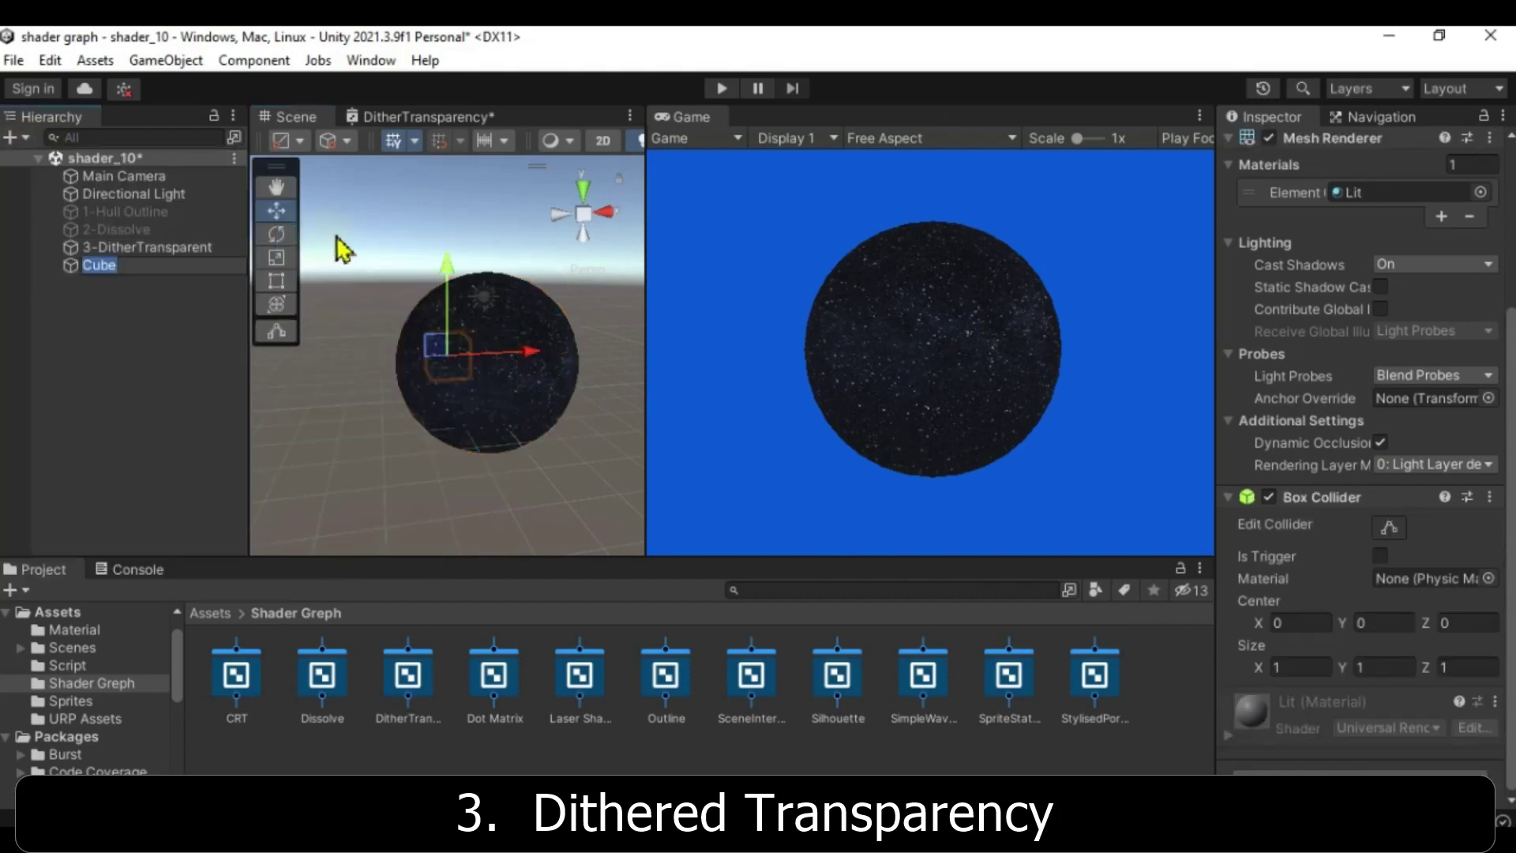
{"action": "left_click_drag", "start_coordinate": [377, 424], "coordinate": [750, 468], "text": "alt"}
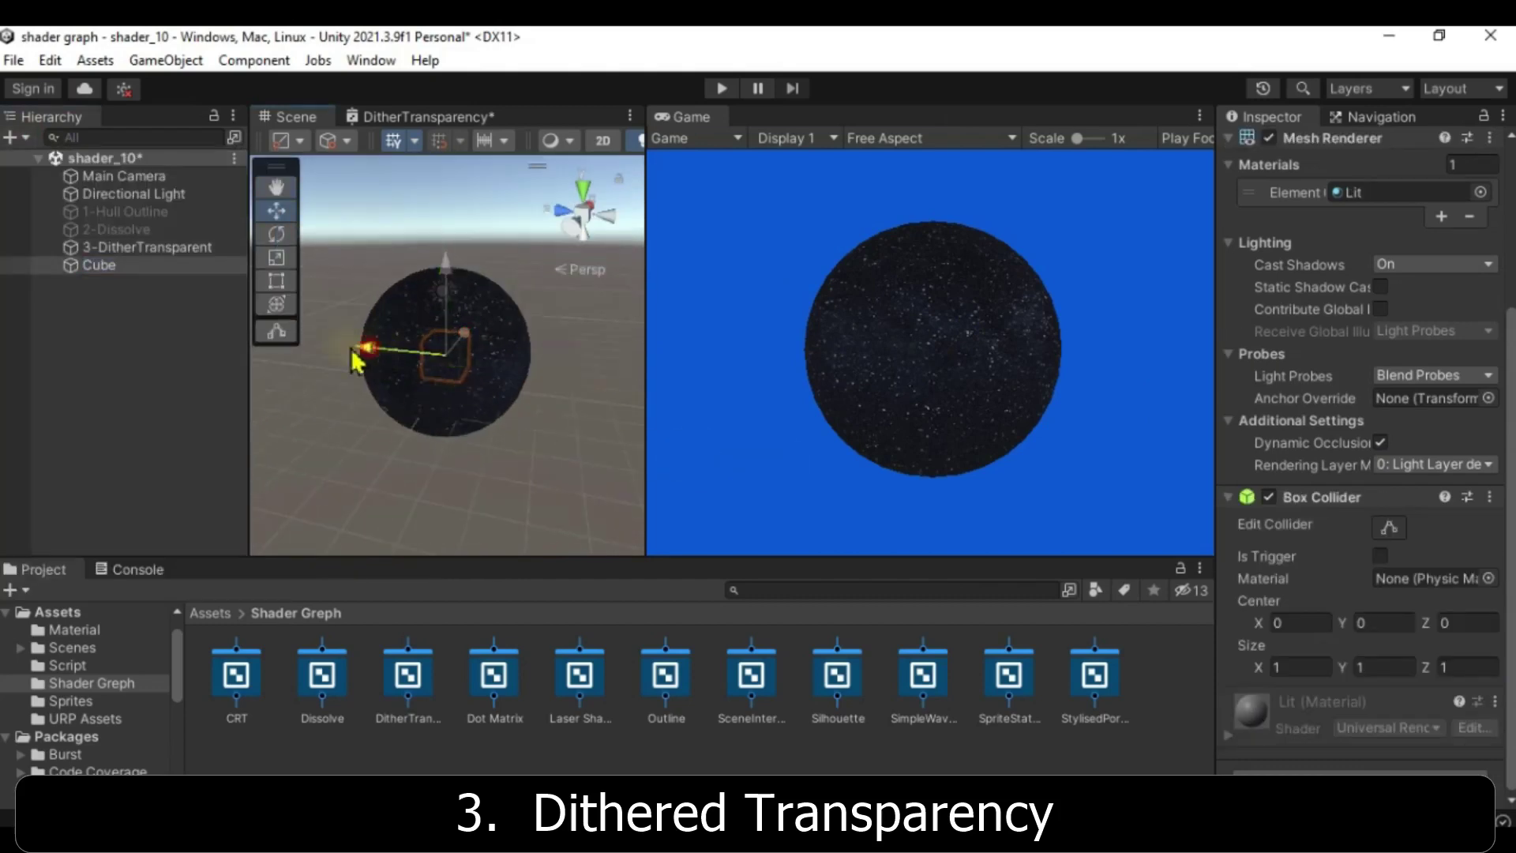
{"action": "left_click_drag", "start_coordinate": [261, 339], "coordinate": [241, 336]}
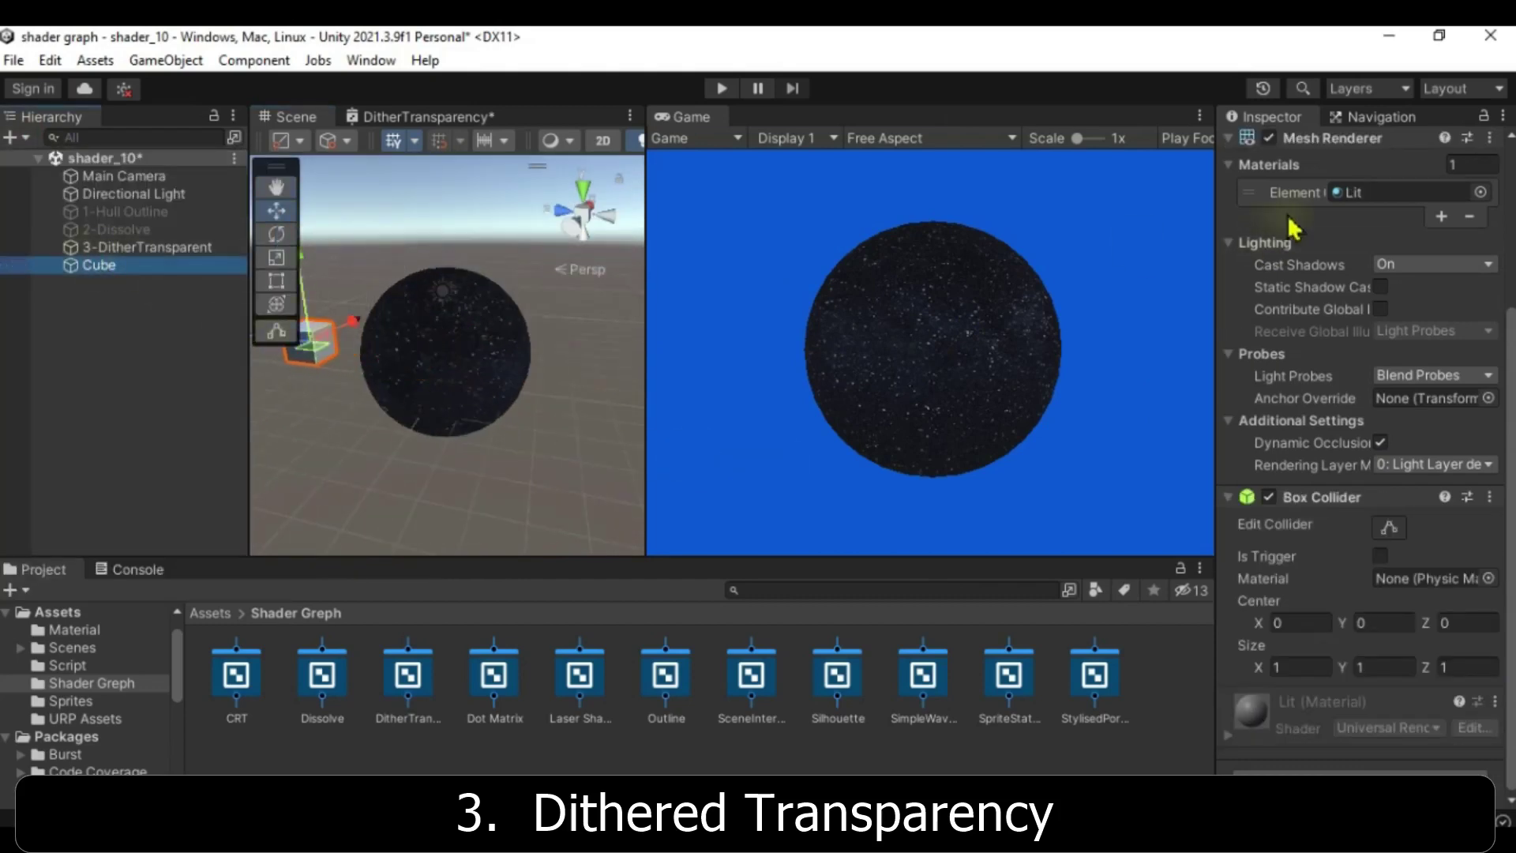
Step: Rename the cube as wall and reorder it directly below Directional Light in the object list
{"action": "scroll", "coordinate": [1291, 229], "scroll_direction": "up", "scroll_amount": 3}
{"action": "left_click", "coordinate": [1374, 147]}
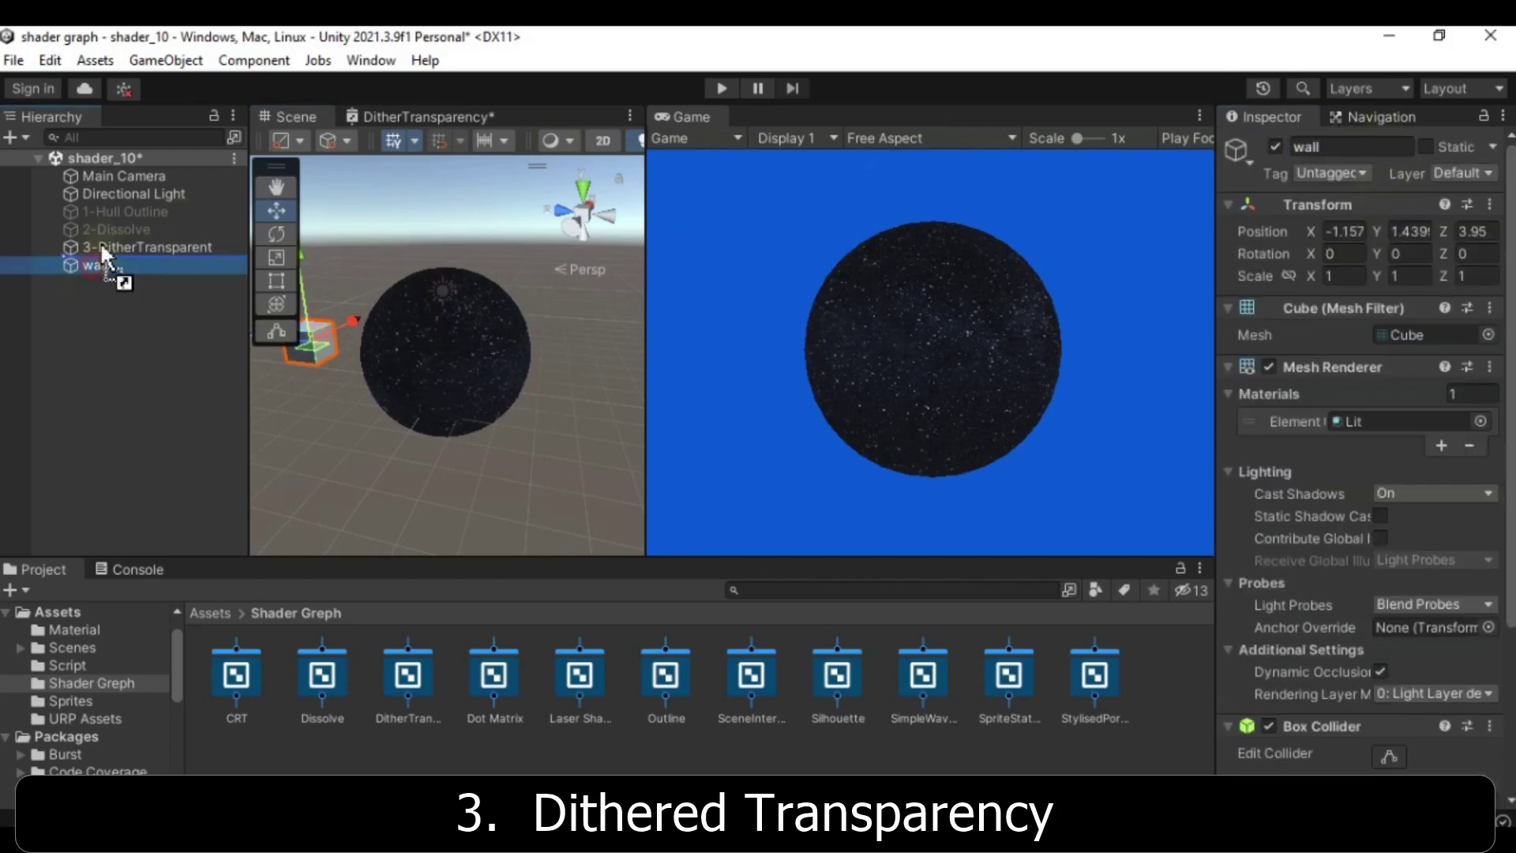
{"action": "left_click_drag", "start_coordinate": [111, 217], "coordinate": [111, 211]}
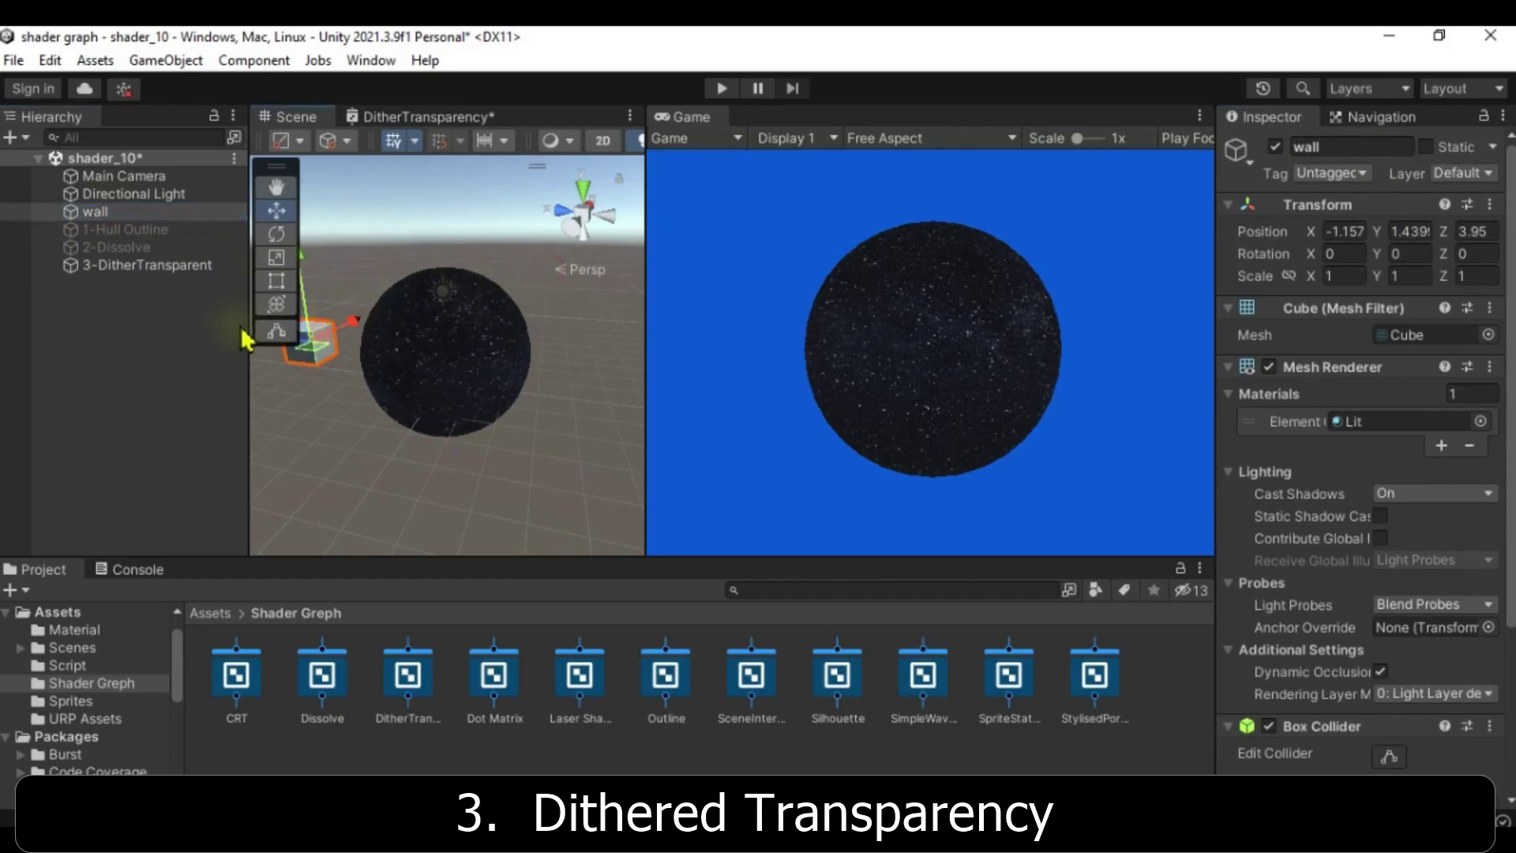
Step: Scale the wall to about 14.52 in X and 13.89 in Y, and reposition it at about X -0.11, Z 2.78
{"action": "left_click_drag", "start_coordinate": [536, 375], "coordinate": [236, 420], "text": "alt"}
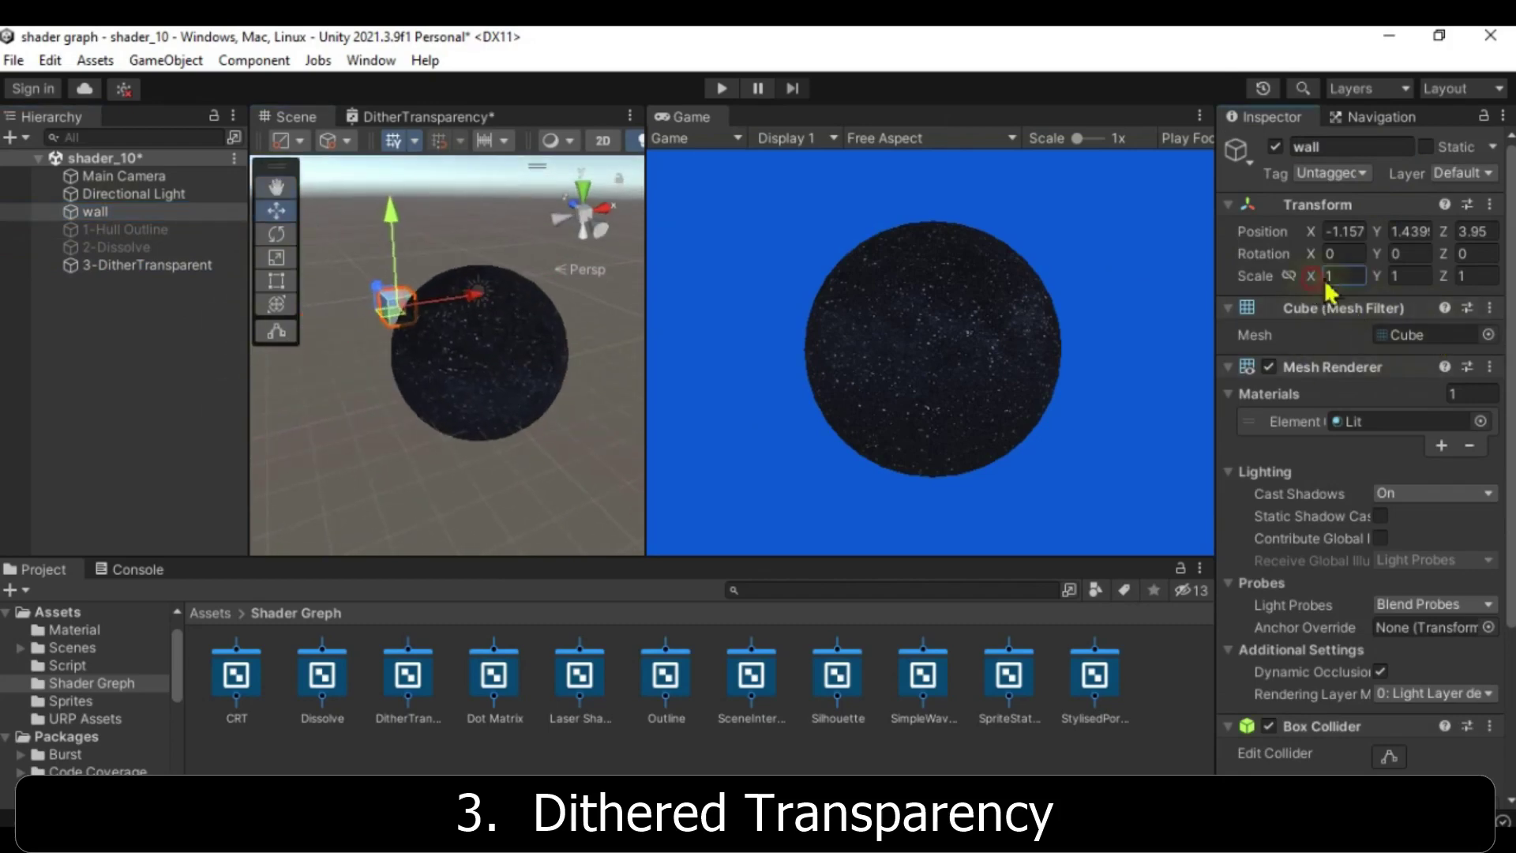
{"action": "left_click_drag", "start_coordinate": [1312, 278], "coordinate": [379, 336]}
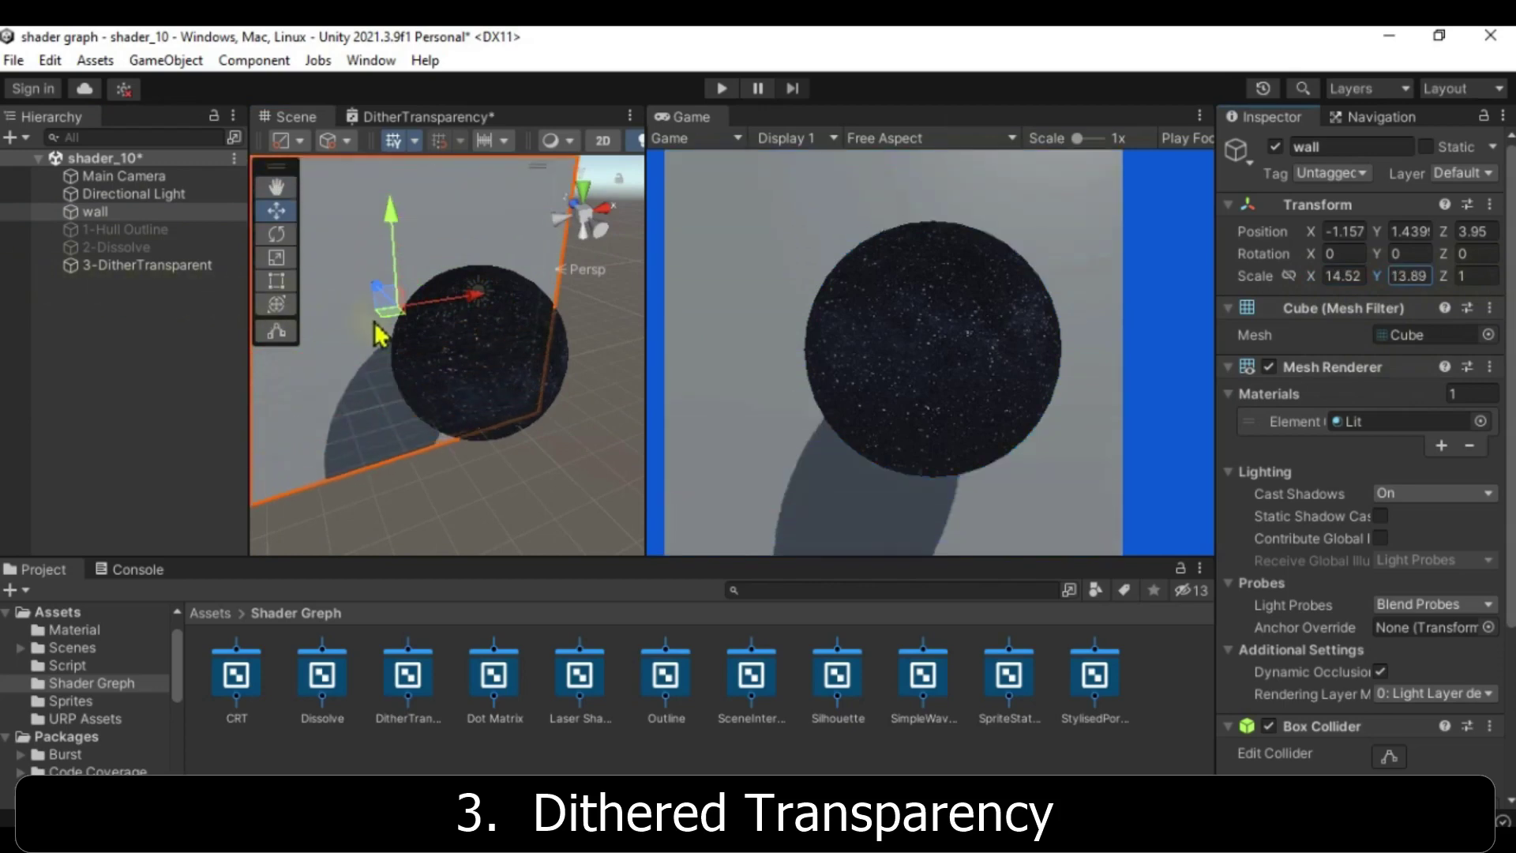
{"action": "left_click_drag", "start_coordinate": [478, 313], "coordinate": [414, 291]}
{"action": "left_click_drag", "start_coordinate": [355, 433], "coordinate": [315, 331], "text": "alt"}
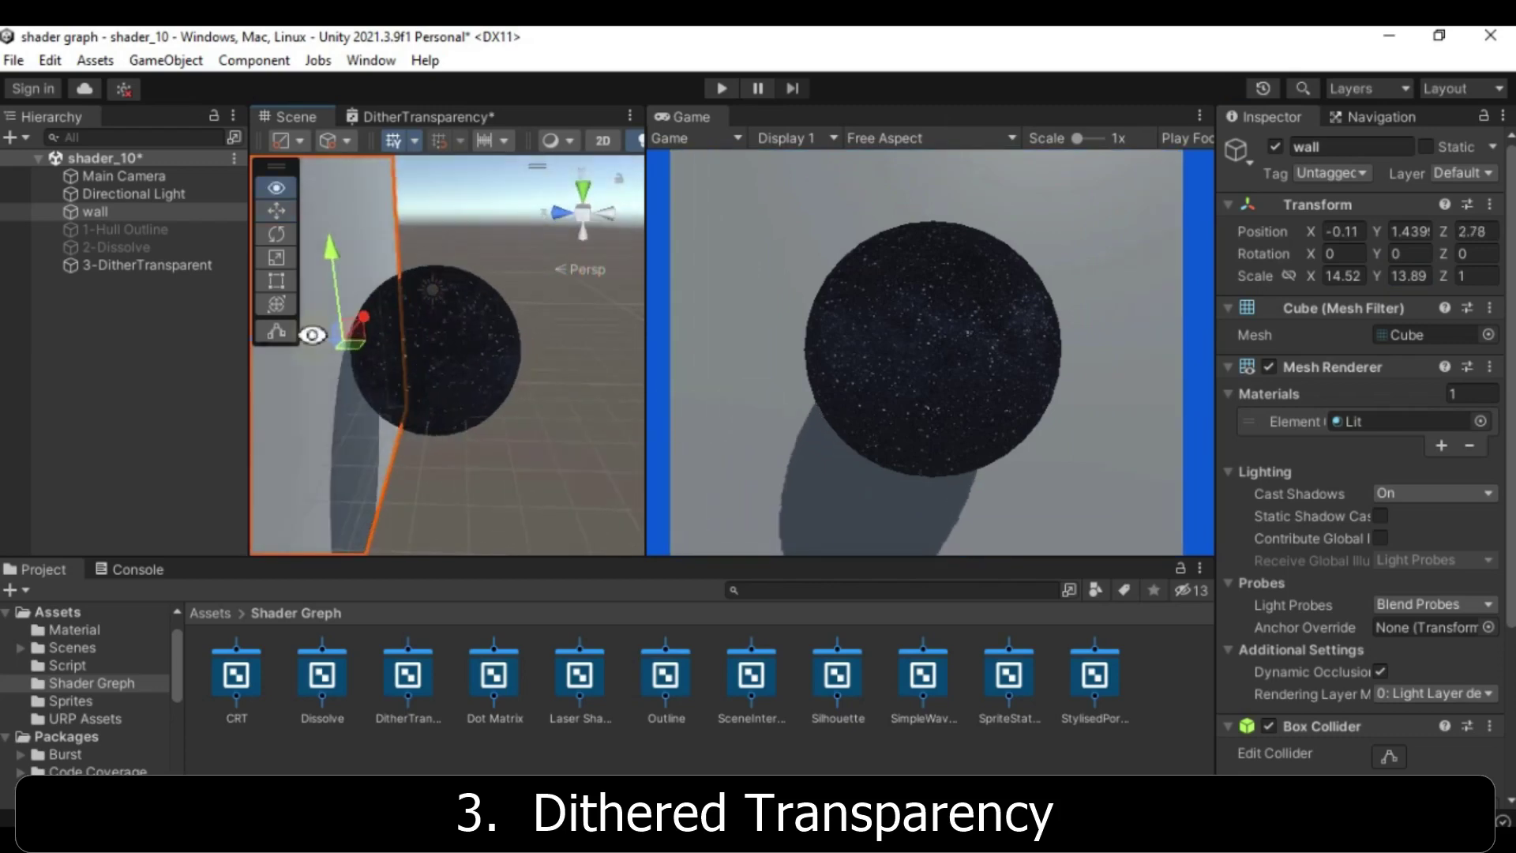
Step: Move the wall farther behind the sphere to about Z 5.56, then enlarge its X scale to about 21.08 and its Y scale to fill the camera view
{"action": "middle_click_drag", "start_coordinate": [427, 448], "coordinate": [544, 417]}
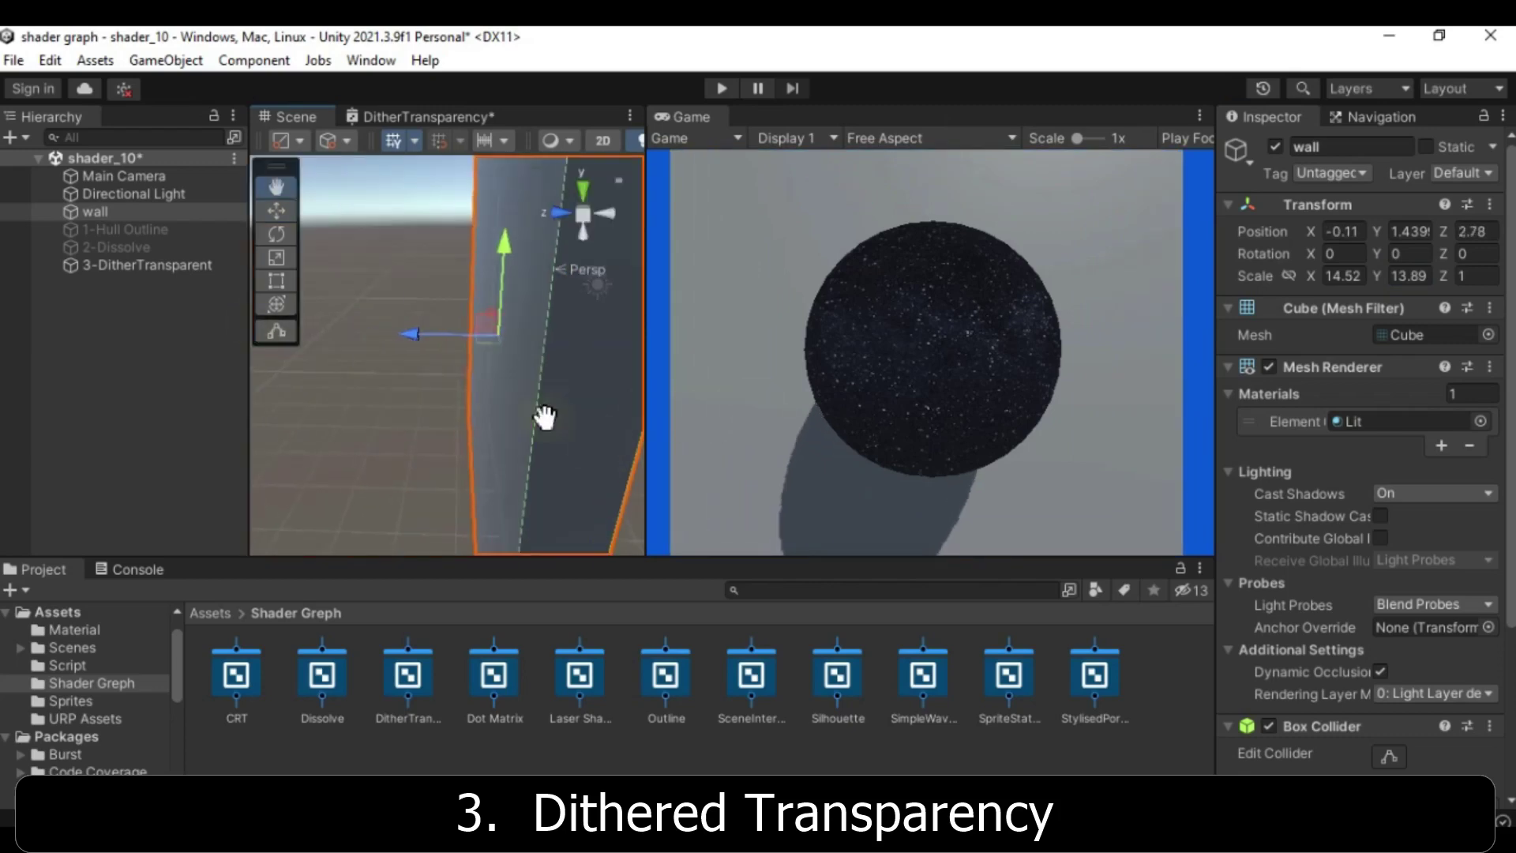
{"action": "left_click_drag", "start_coordinate": [410, 338], "coordinate": [320, 336]}
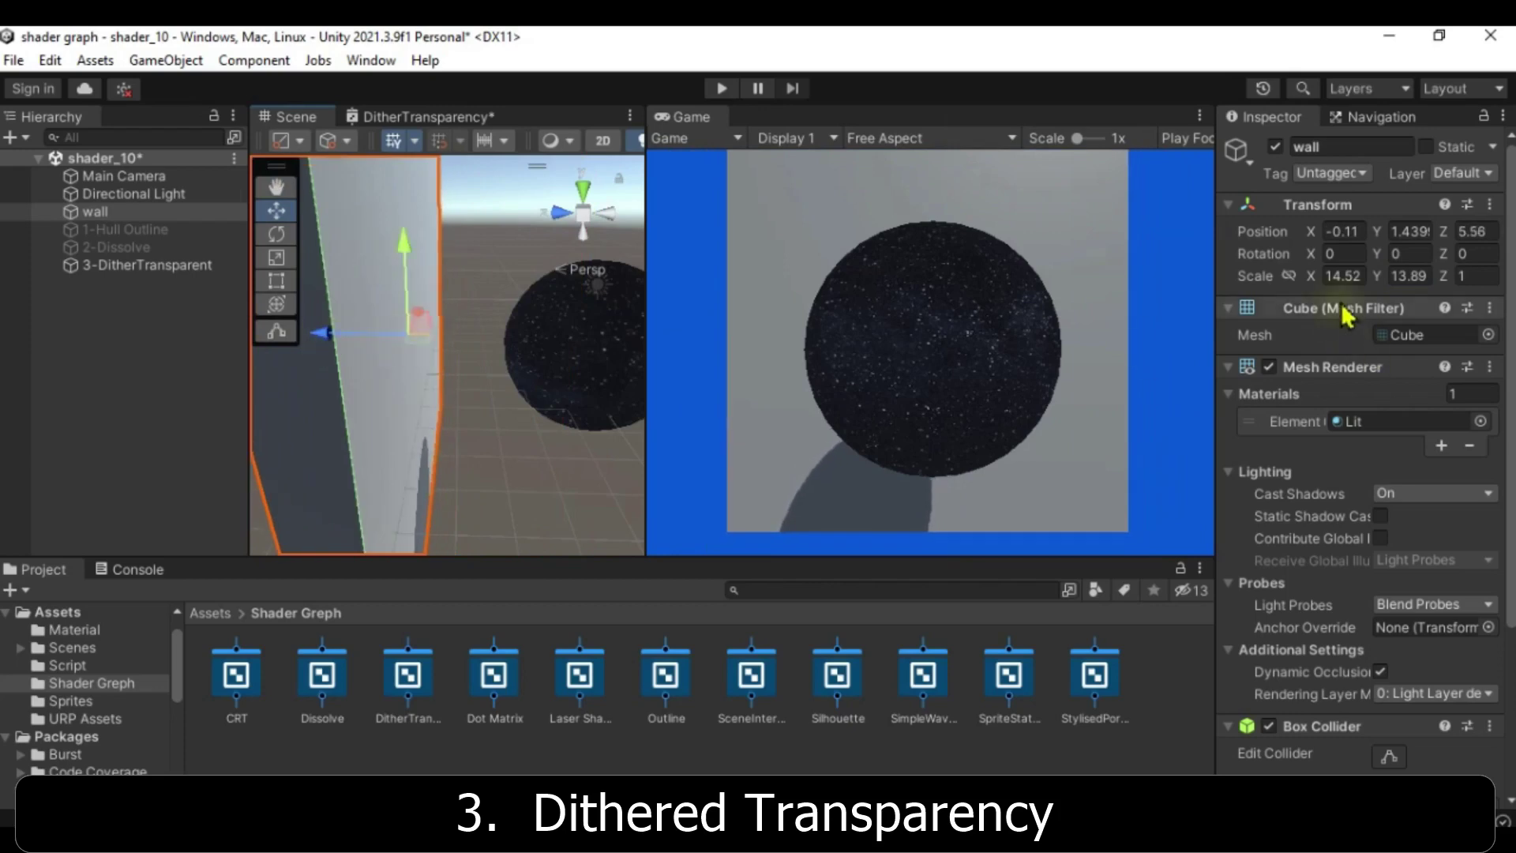
{"action": "left_click_drag", "start_coordinate": [1339, 286], "coordinate": [71, 294]}
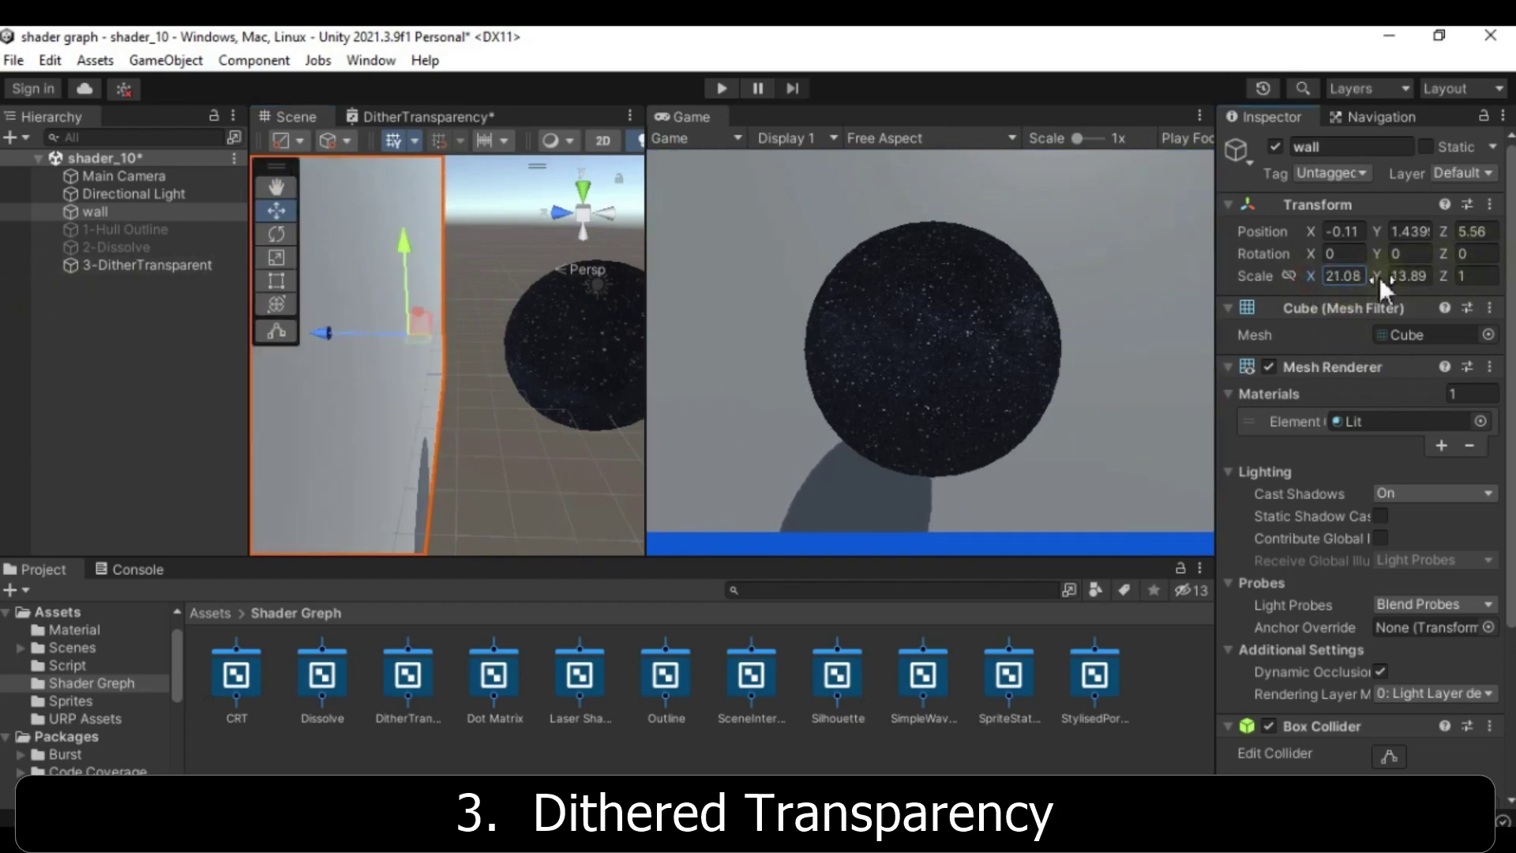
{"action": "left_click_drag", "start_coordinate": [1382, 289], "coordinate": [1422, 295]}
Step: Select 3-DitherTransparent and lower its material's Base Color alpha to about 0.5686
{"action": "left_click", "coordinate": [146, 265]}
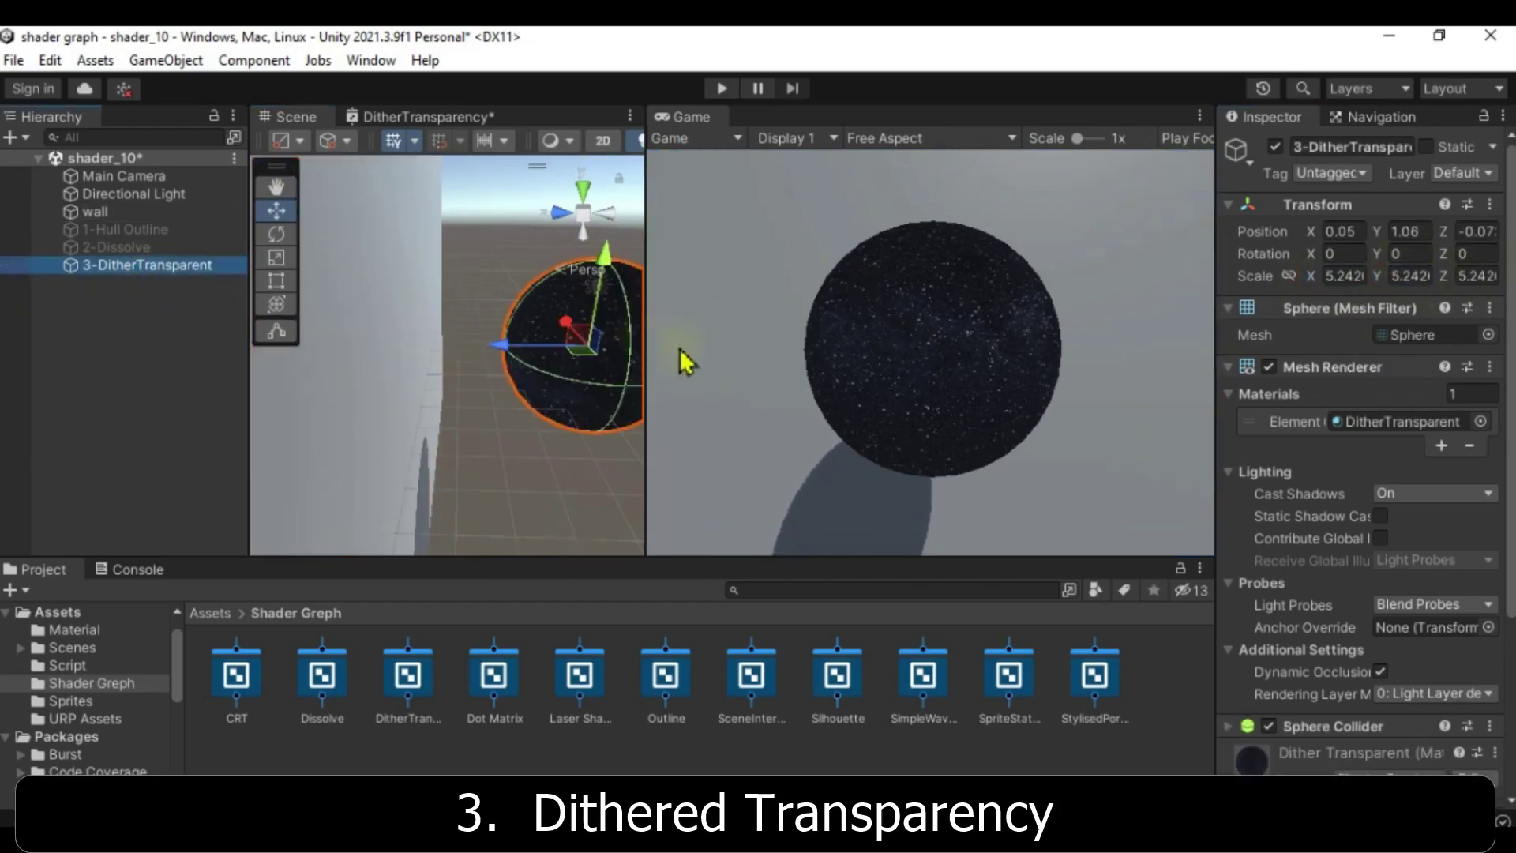
{"action": "right_click_drag", "start_coordinate": [591, 395], "coordinate": [548, 394]}
{"action": "left_click_drag", "start_coordinate": [547, 395], "coordinate": [417, 355]}
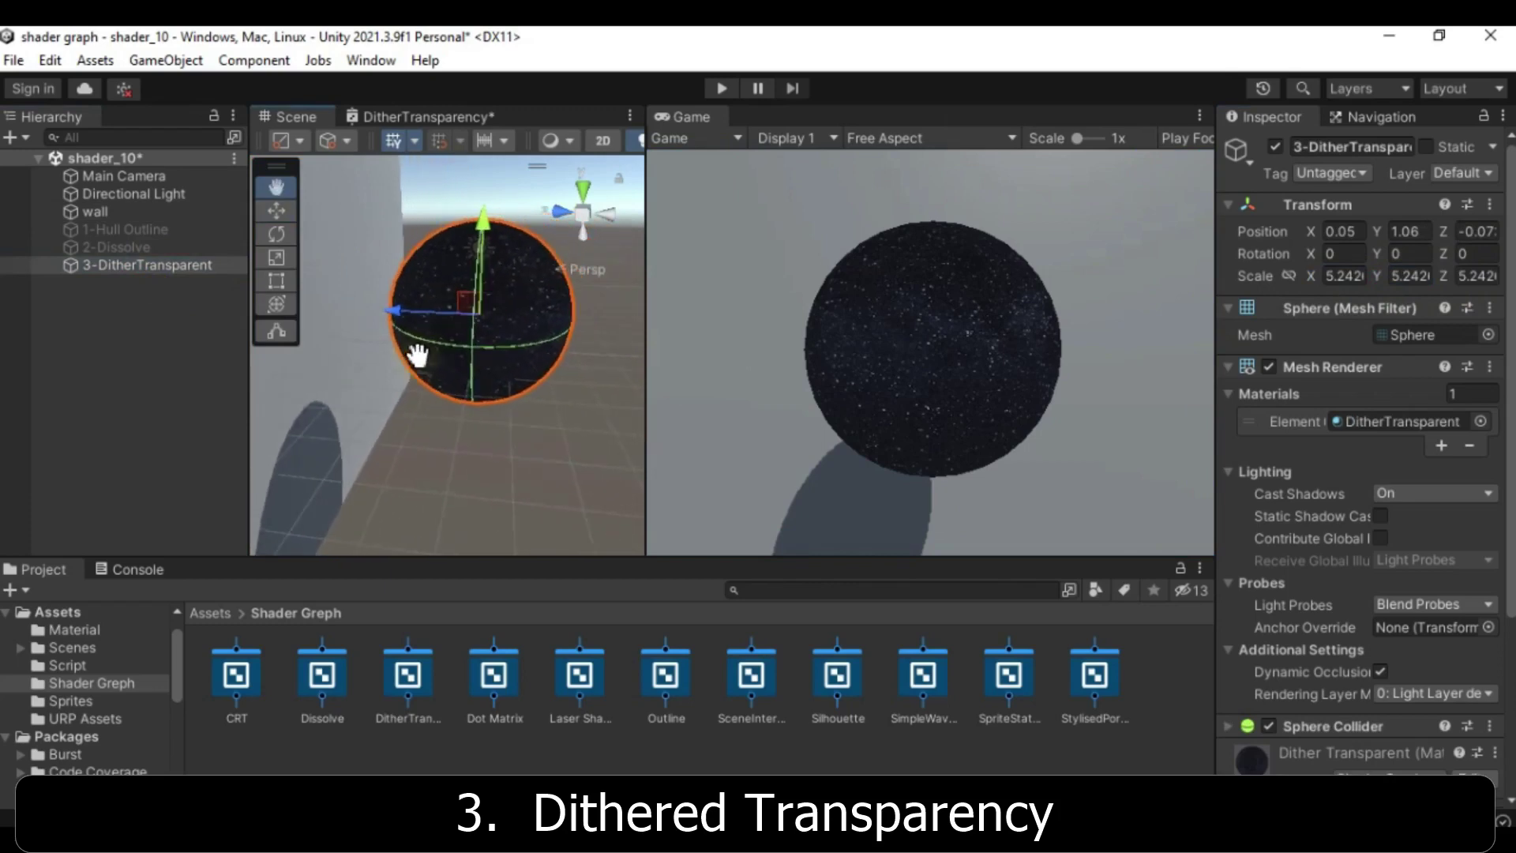
{"action": "scroll", "coordinate": [1468, 545], "scroll_direction": "down", "scroll_amount": 6}
{"action": "left_click", "coordinate": [1453, 626]}
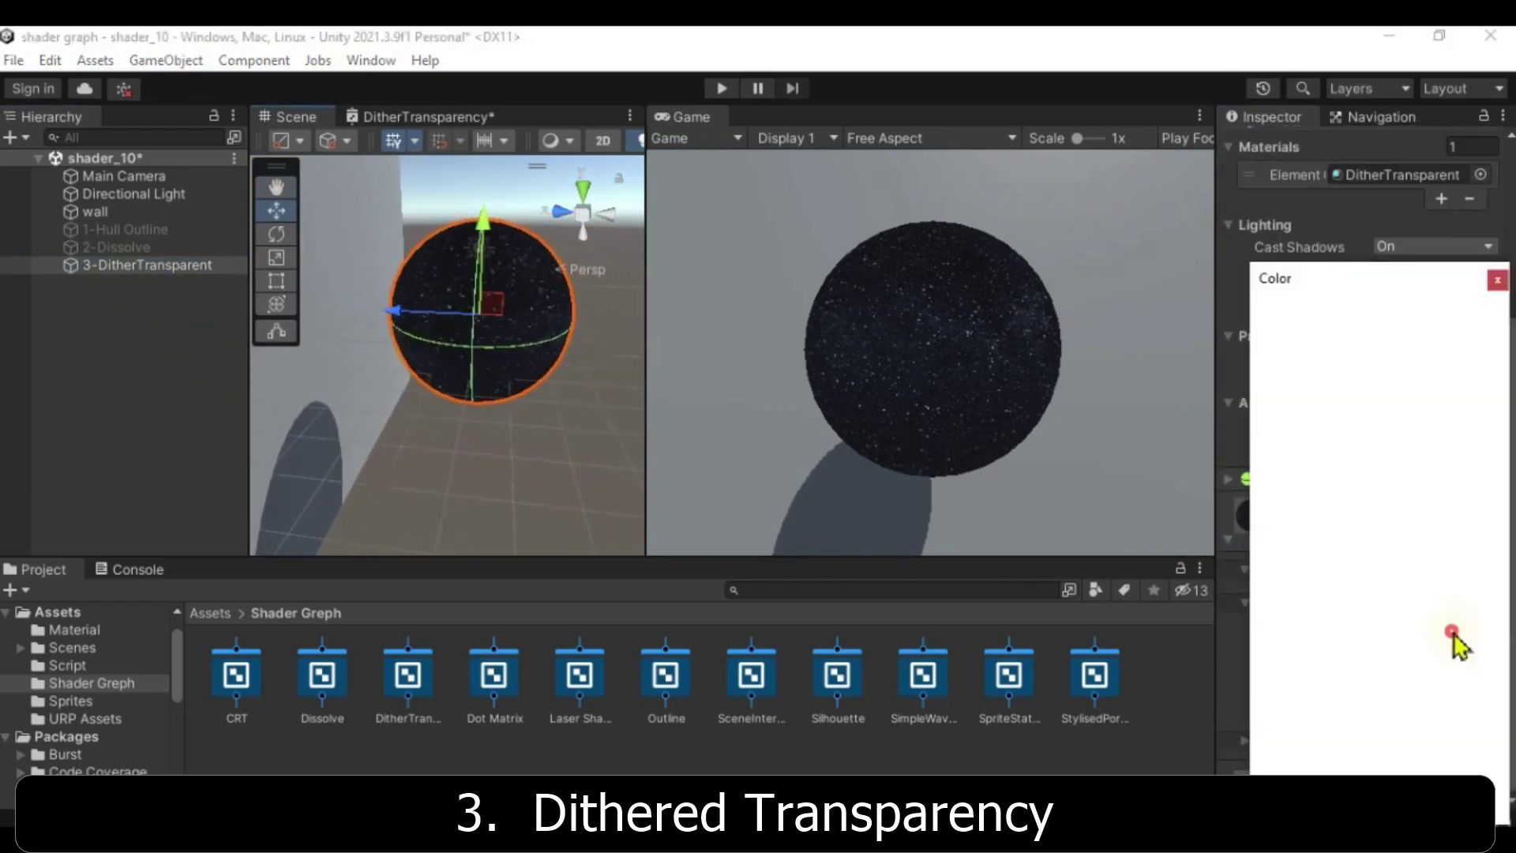
{"action": "left_click_drag", "start_coordinate": [1419, 736], "coordinate": [1371, 743]}
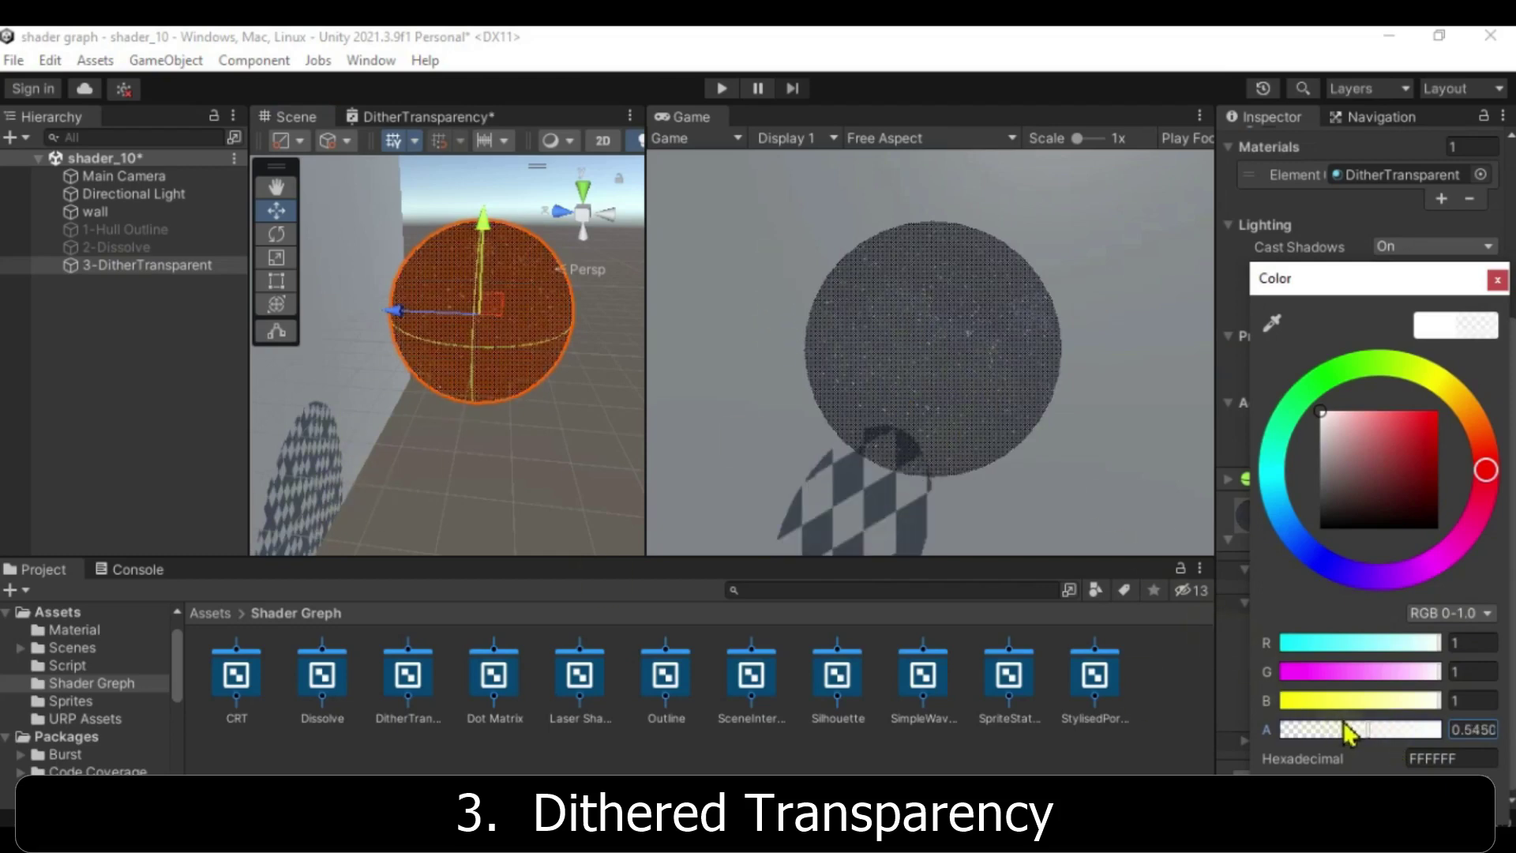
{"action": "mouse_move", "coordinate": [1367, 732]}
{"action": "left_mouse_down"}
{"action": "mouse_move", "coordinate": [1353, 731]}
{"action": "mouse_move", "coordinate": [1389, 736]}
{"action": "mouse_move", "coordinate": [1293, 745]}
{"action": "mouse_move", "coordinate": [1438, 741]}
{"action": "mouse_move", "coordinate": [1371, 735]}
{"action": "left_mouse_up"}
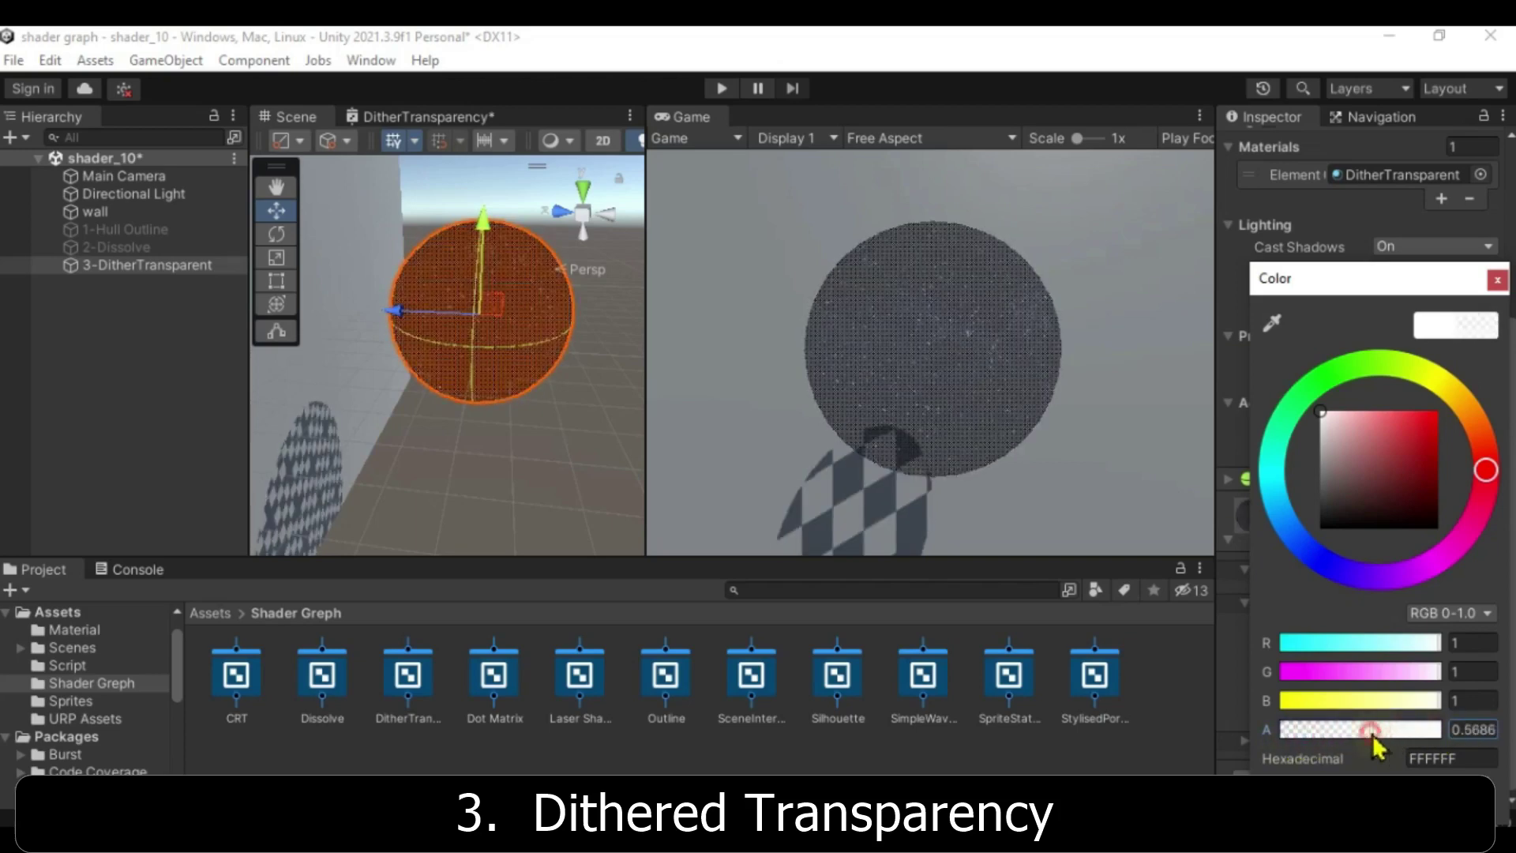
Step: Tint the material's Base Color light red, about DE7070, and expand its Advanced Options
{"action": "left_click_drag", "start_coordinate": [1418, 513], "coordinate": [1390, 436]}
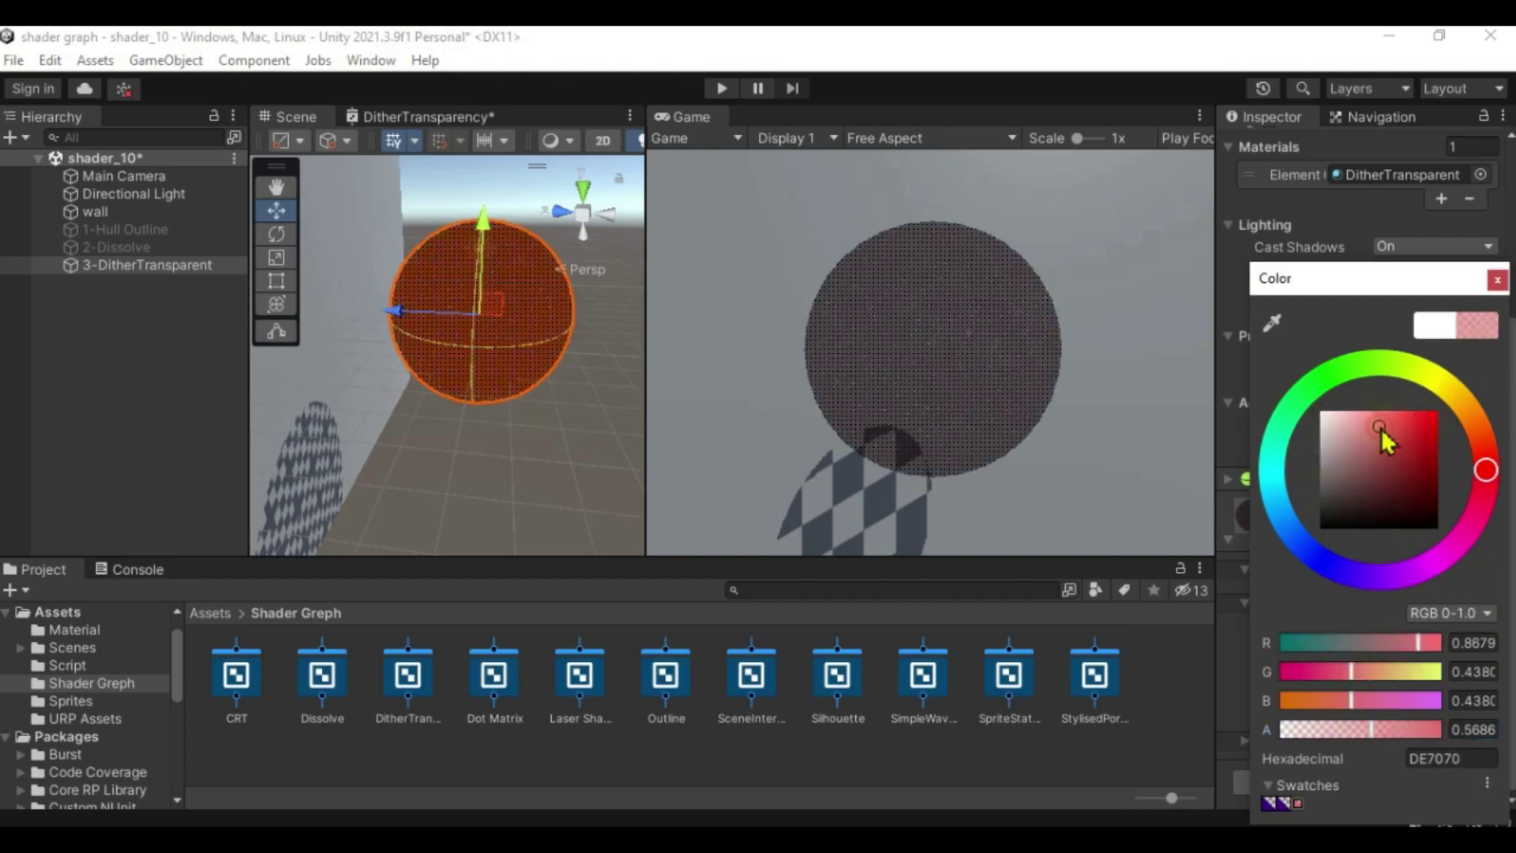
{"action": "left_click", "coordinate": [1497, 279]}
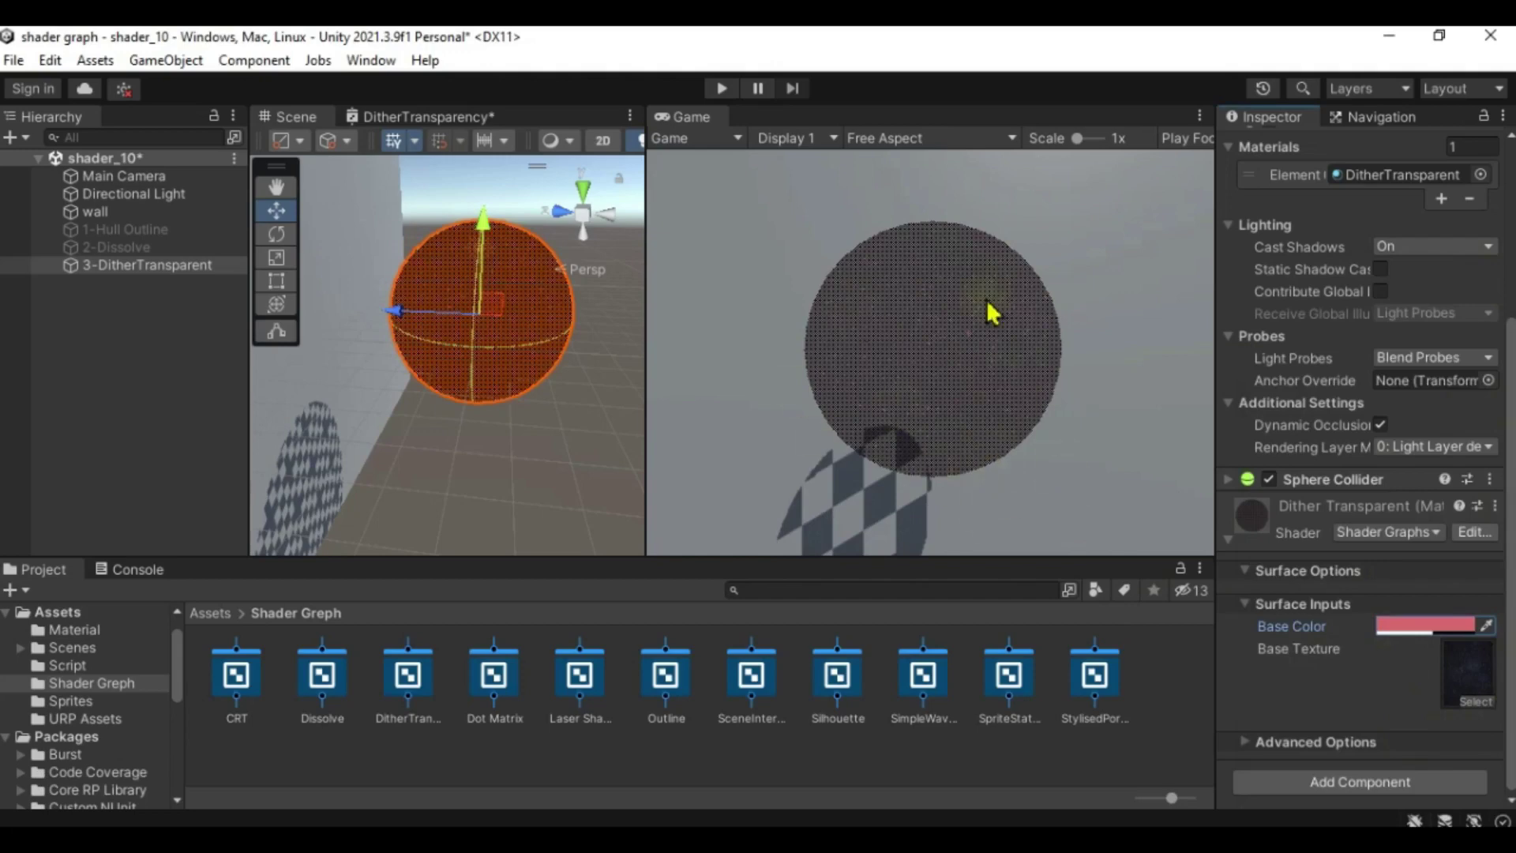
{"action": "left_click_drag", "start_coordinate": [535, 429], "coordinate": [585, 332], "text": "alt"}
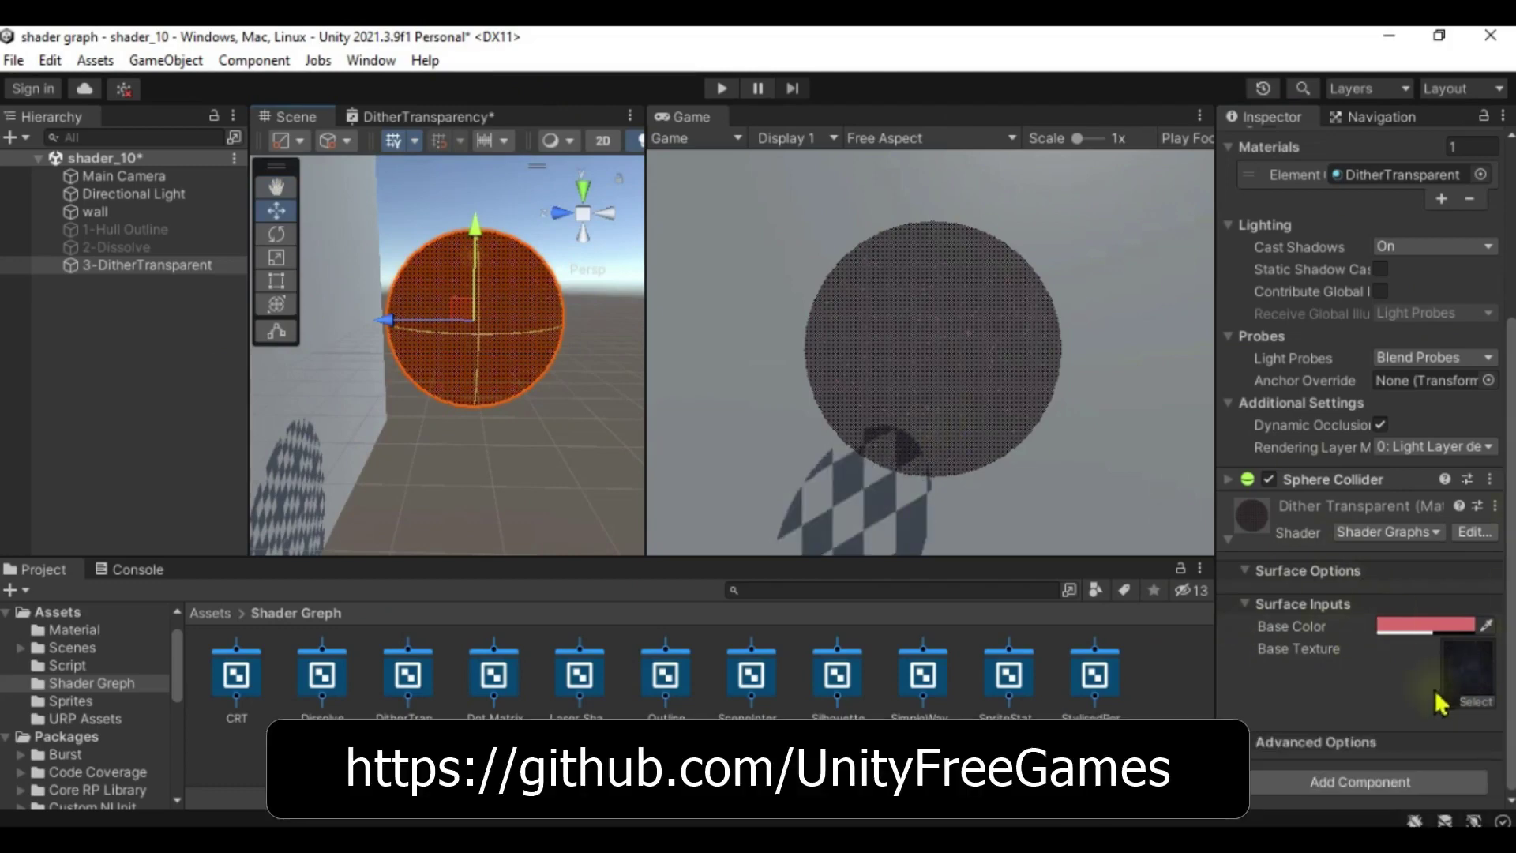
{"action": "left_click", "coordinate": [1249, 742]}
{"action": "scroll", "coordinate": [1333, 668], "scroll_direction": "down", "scroll_amount": 3}
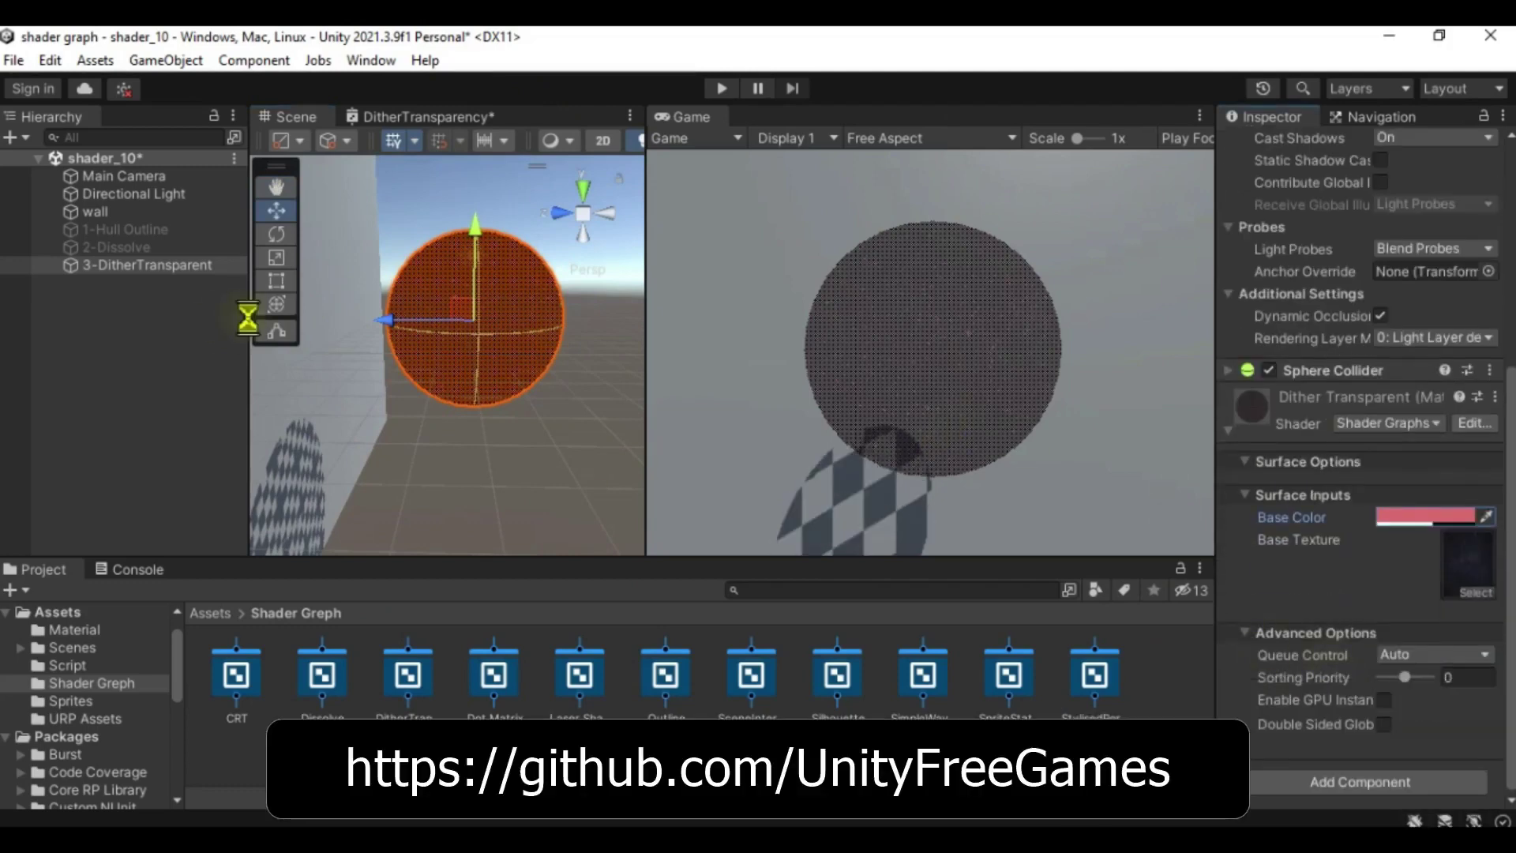